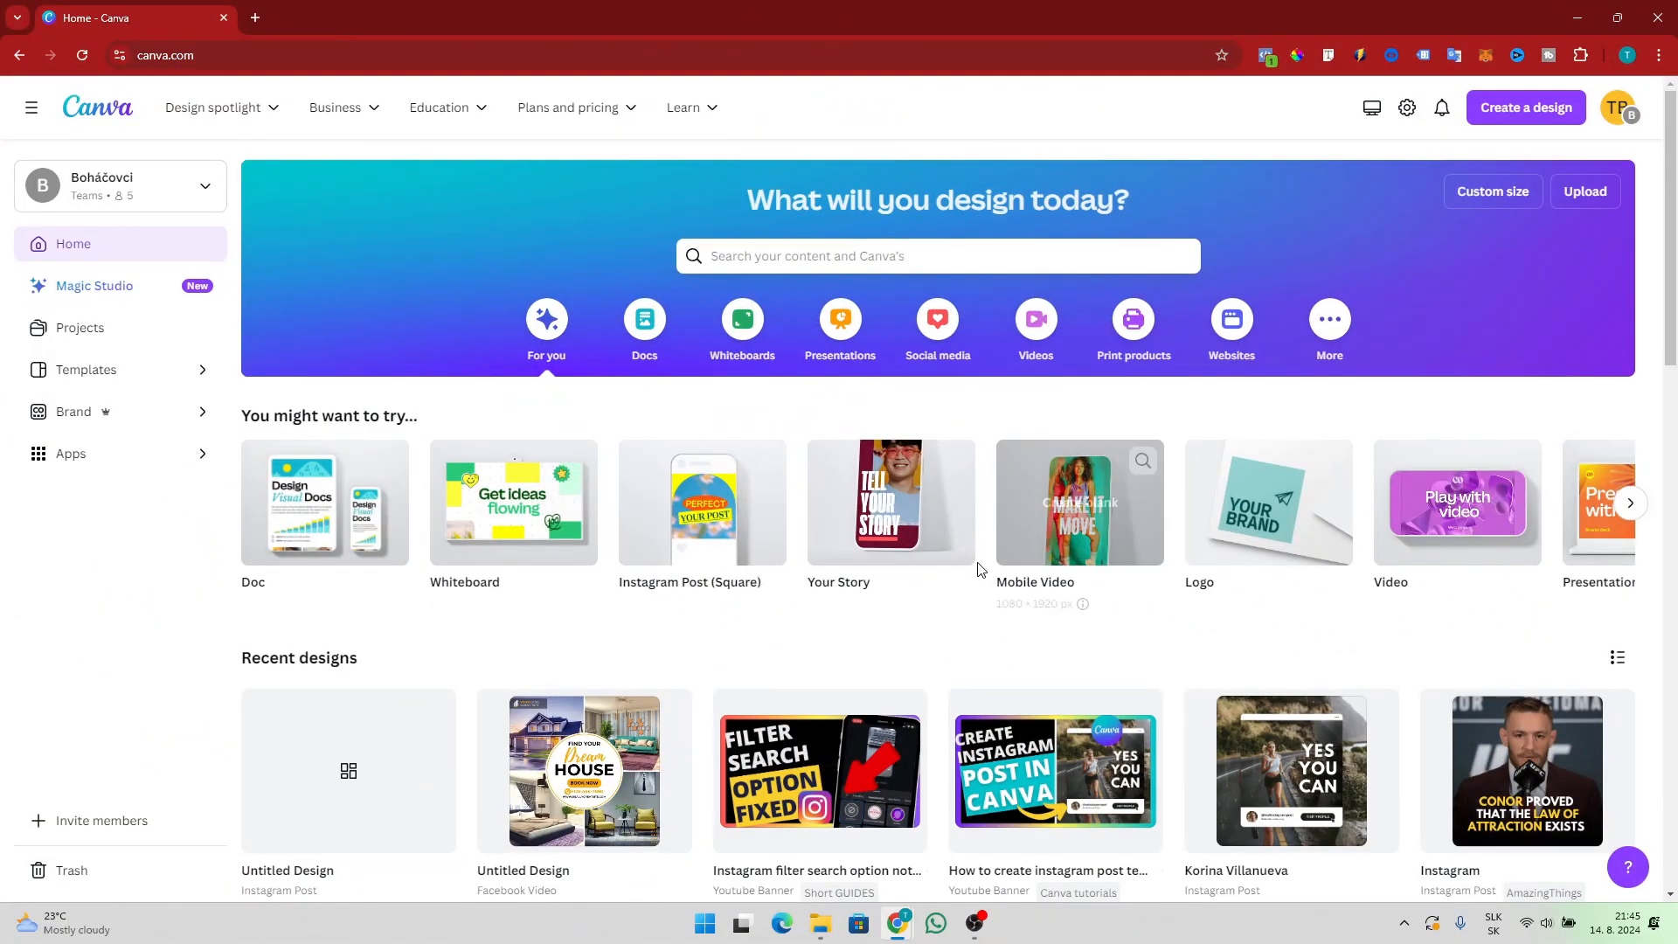
scroll(980, 569, "down", 3)
scroll(980, 570, "up", 3)
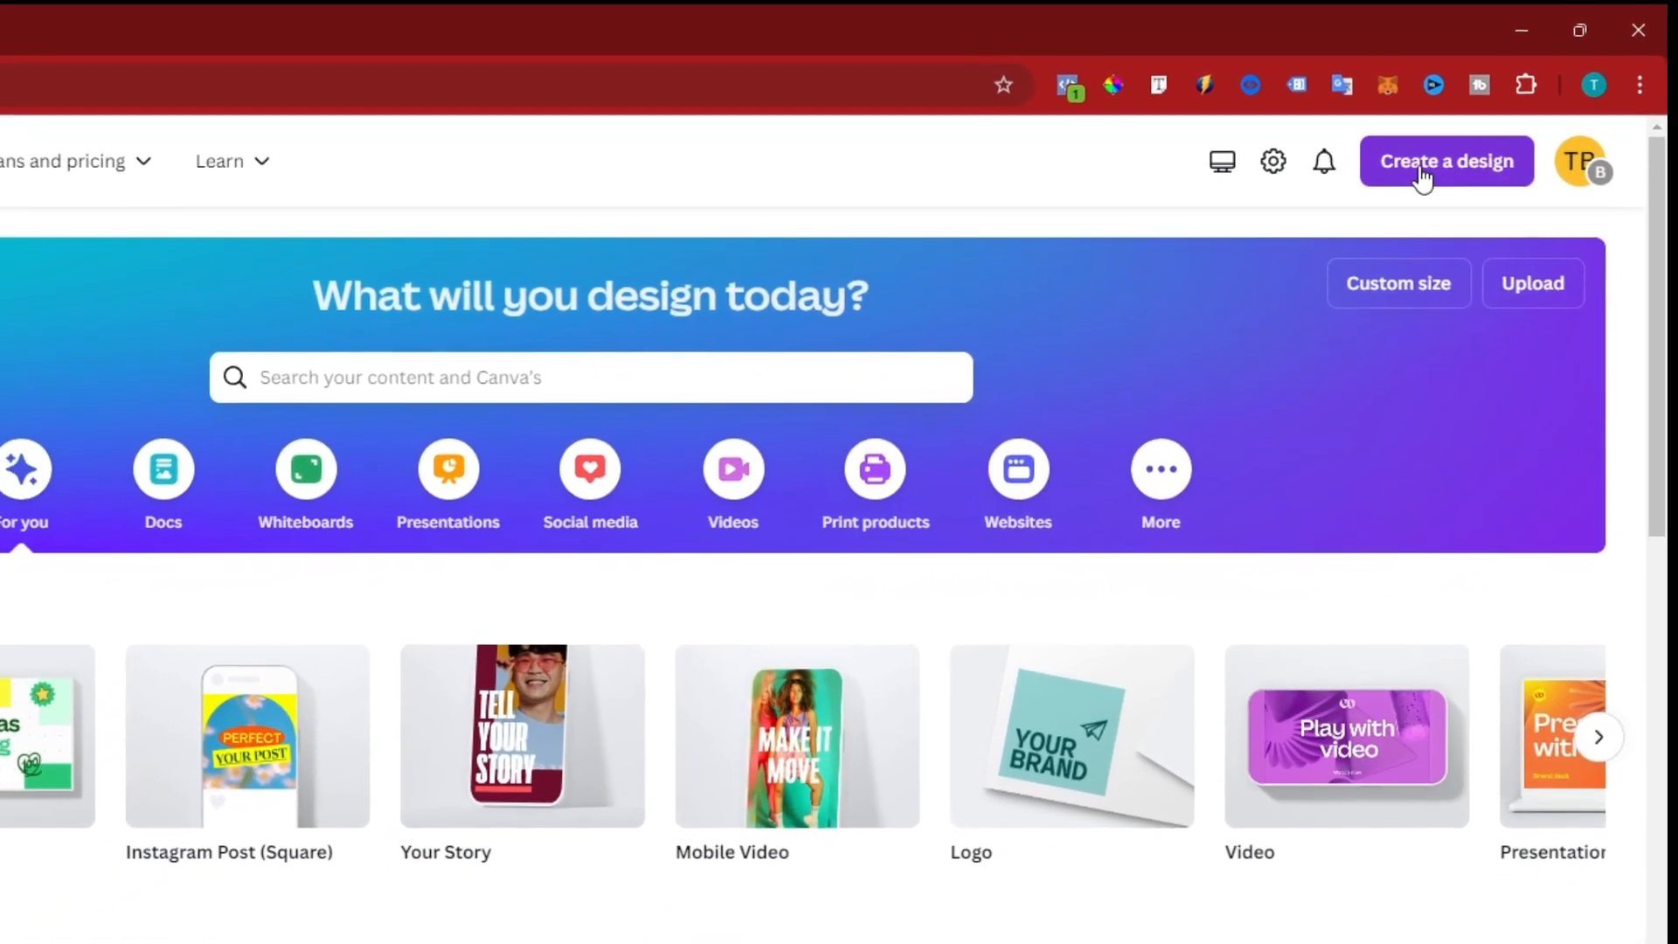
Search the new-design types for youtube
left_click(1419, 176)
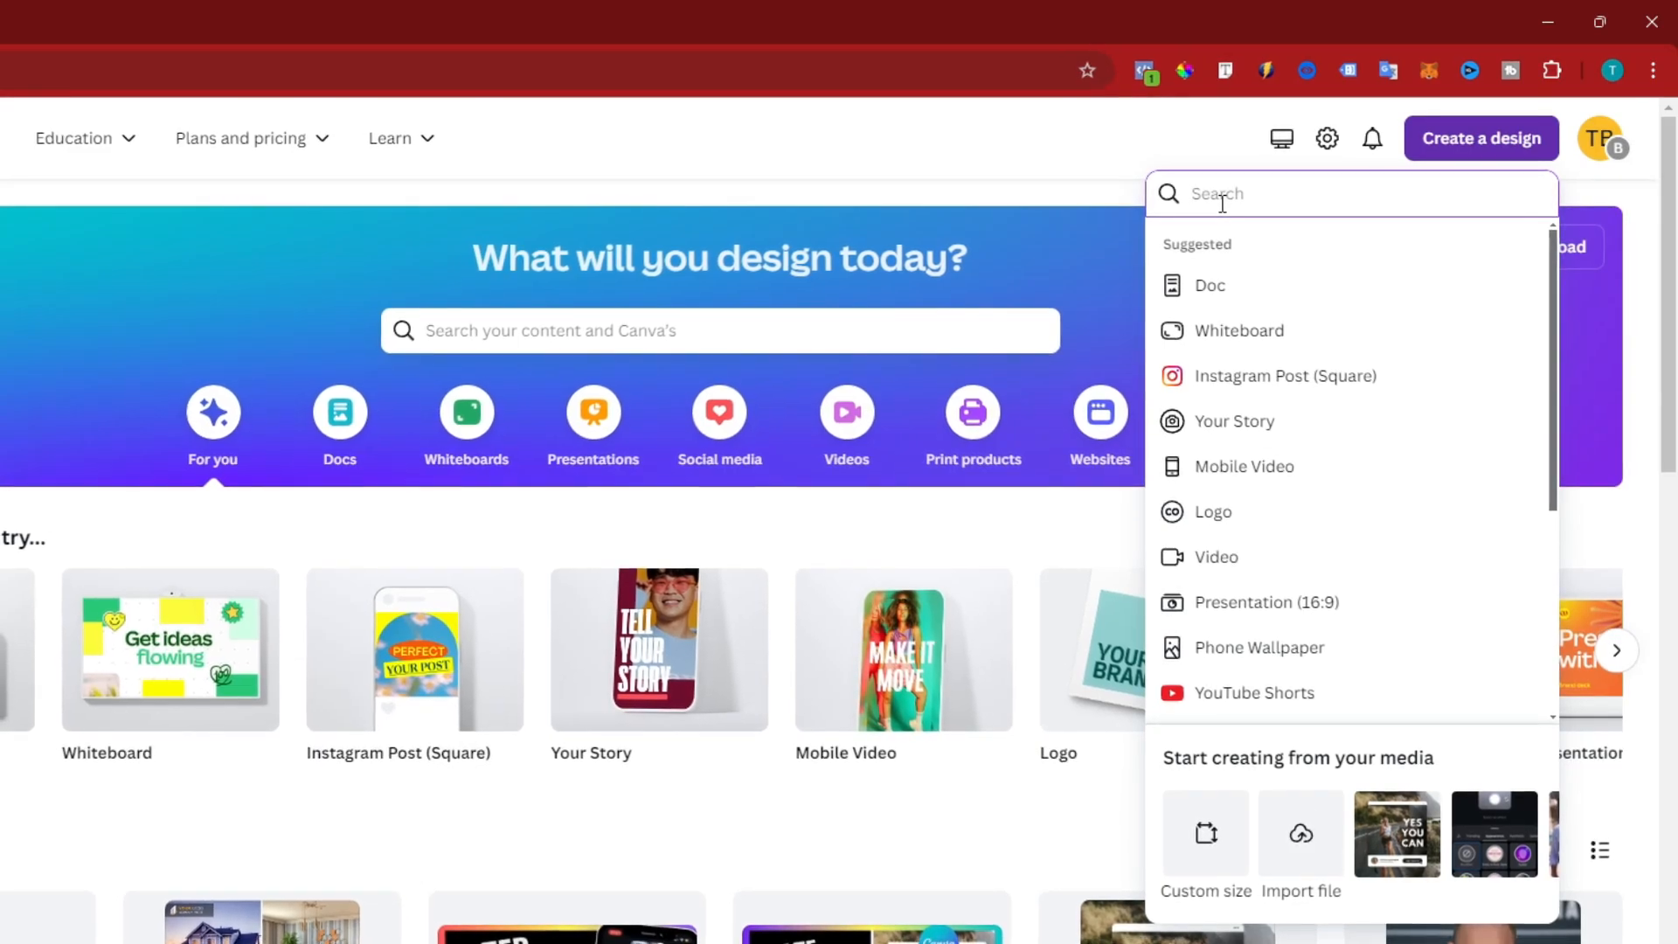
type("youtube")
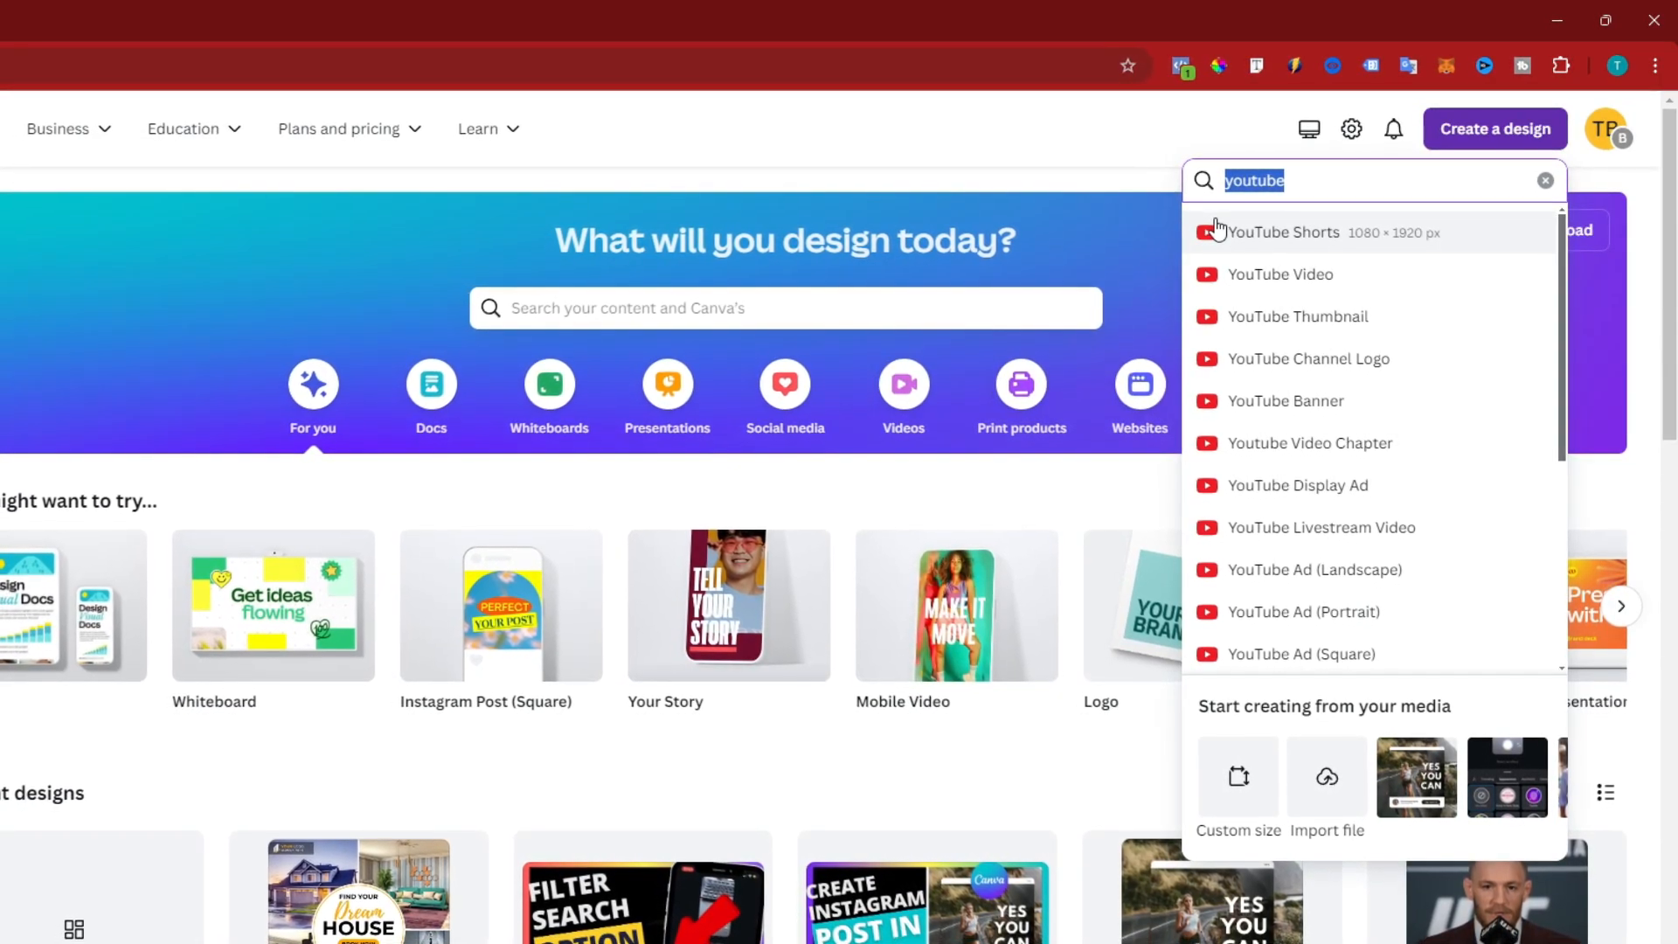
type("f")
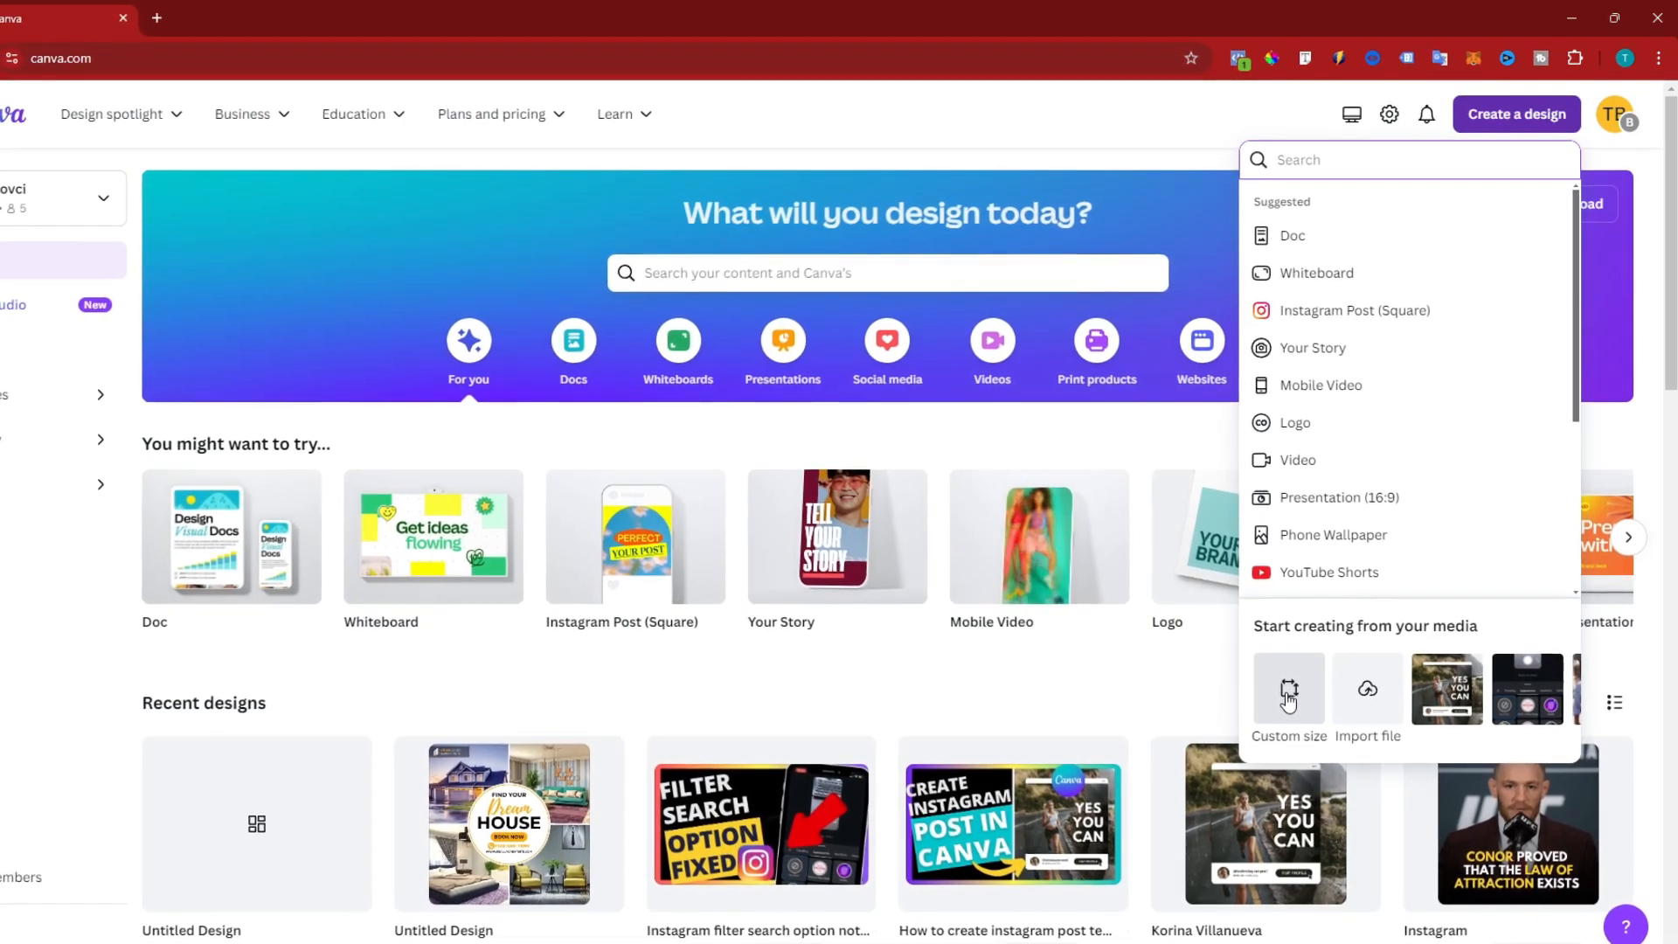
Create a new custom-size design of 1200 × 628 px
left_click(1287, 690)
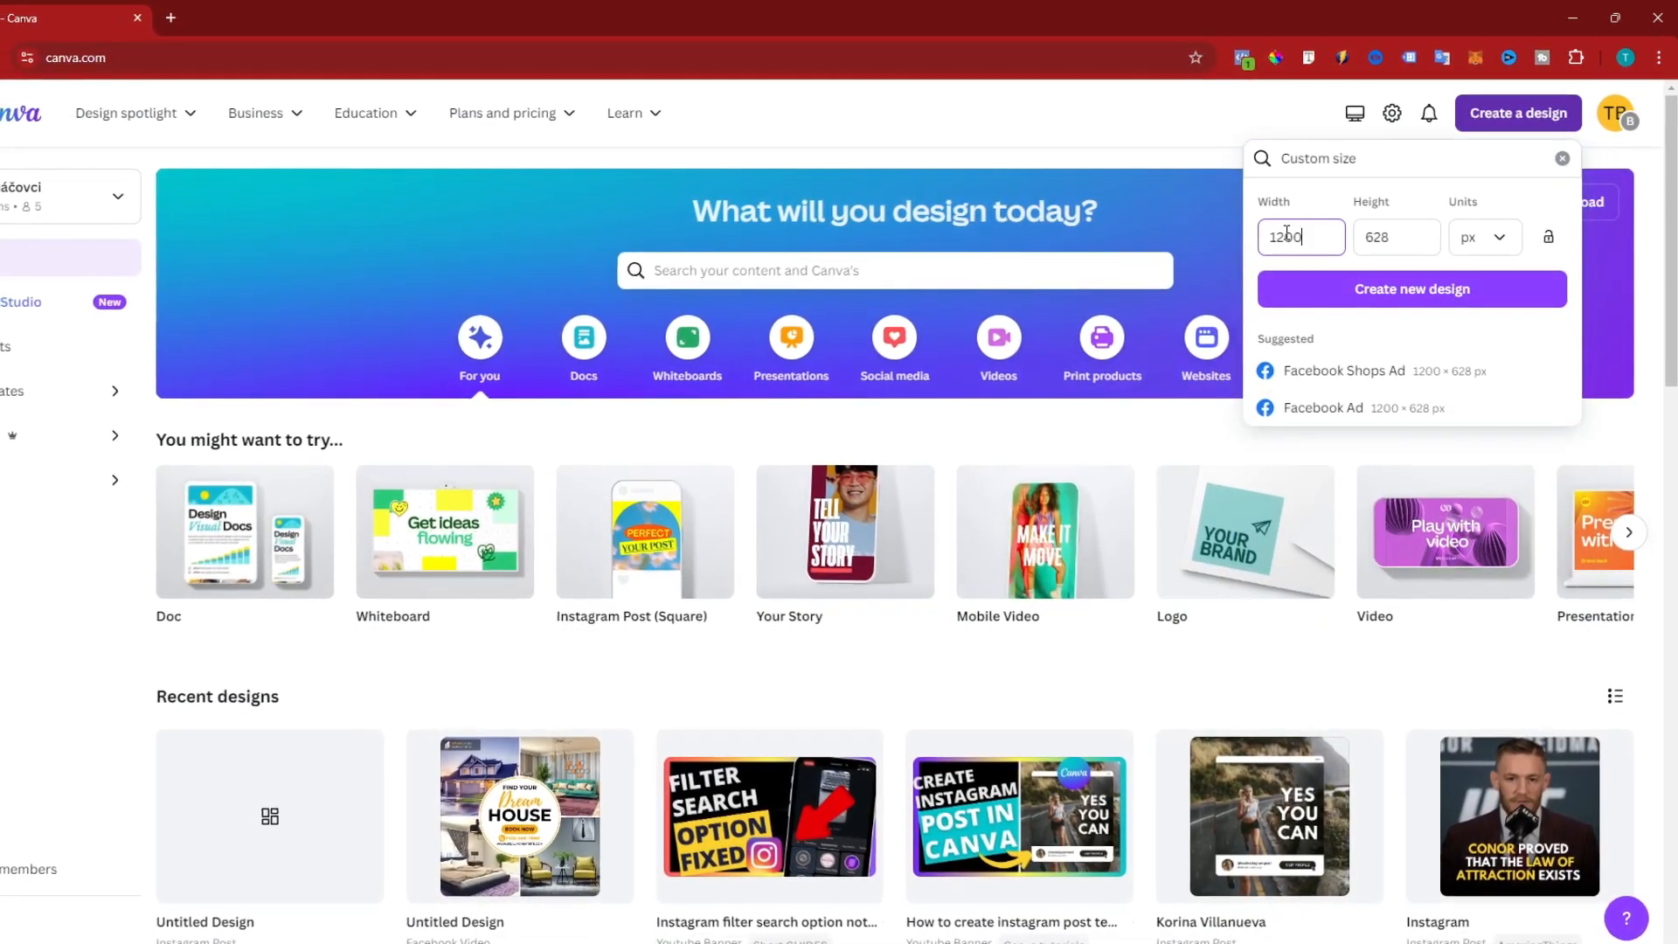
double_click(1294, 236)
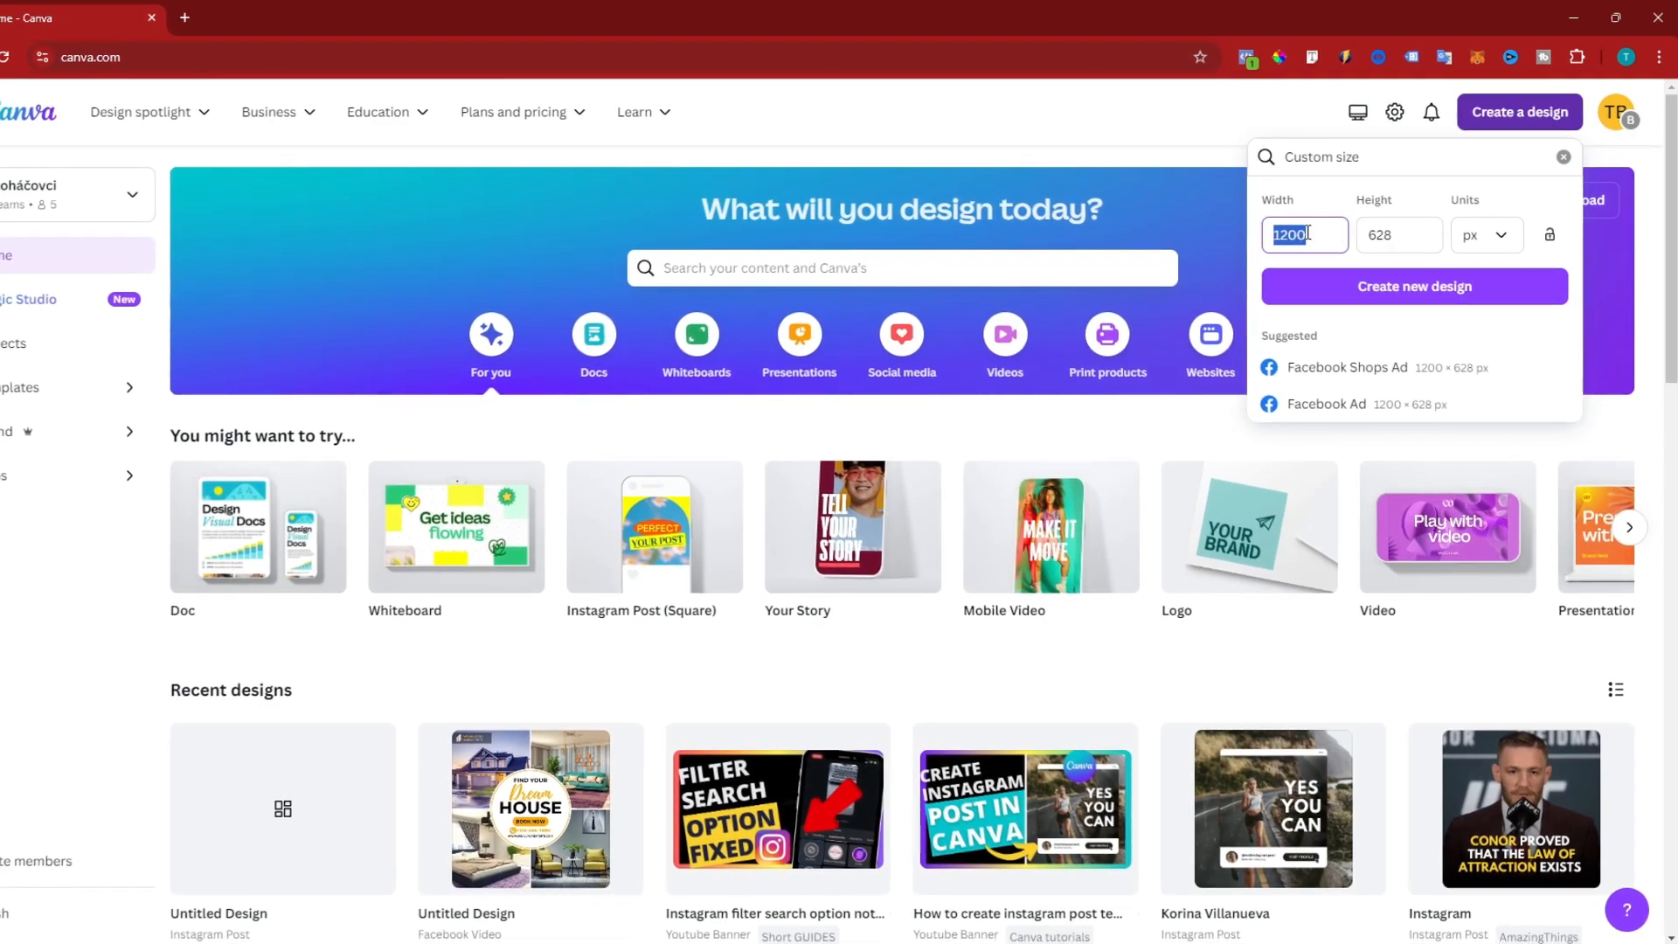
left_click(1381, 235)
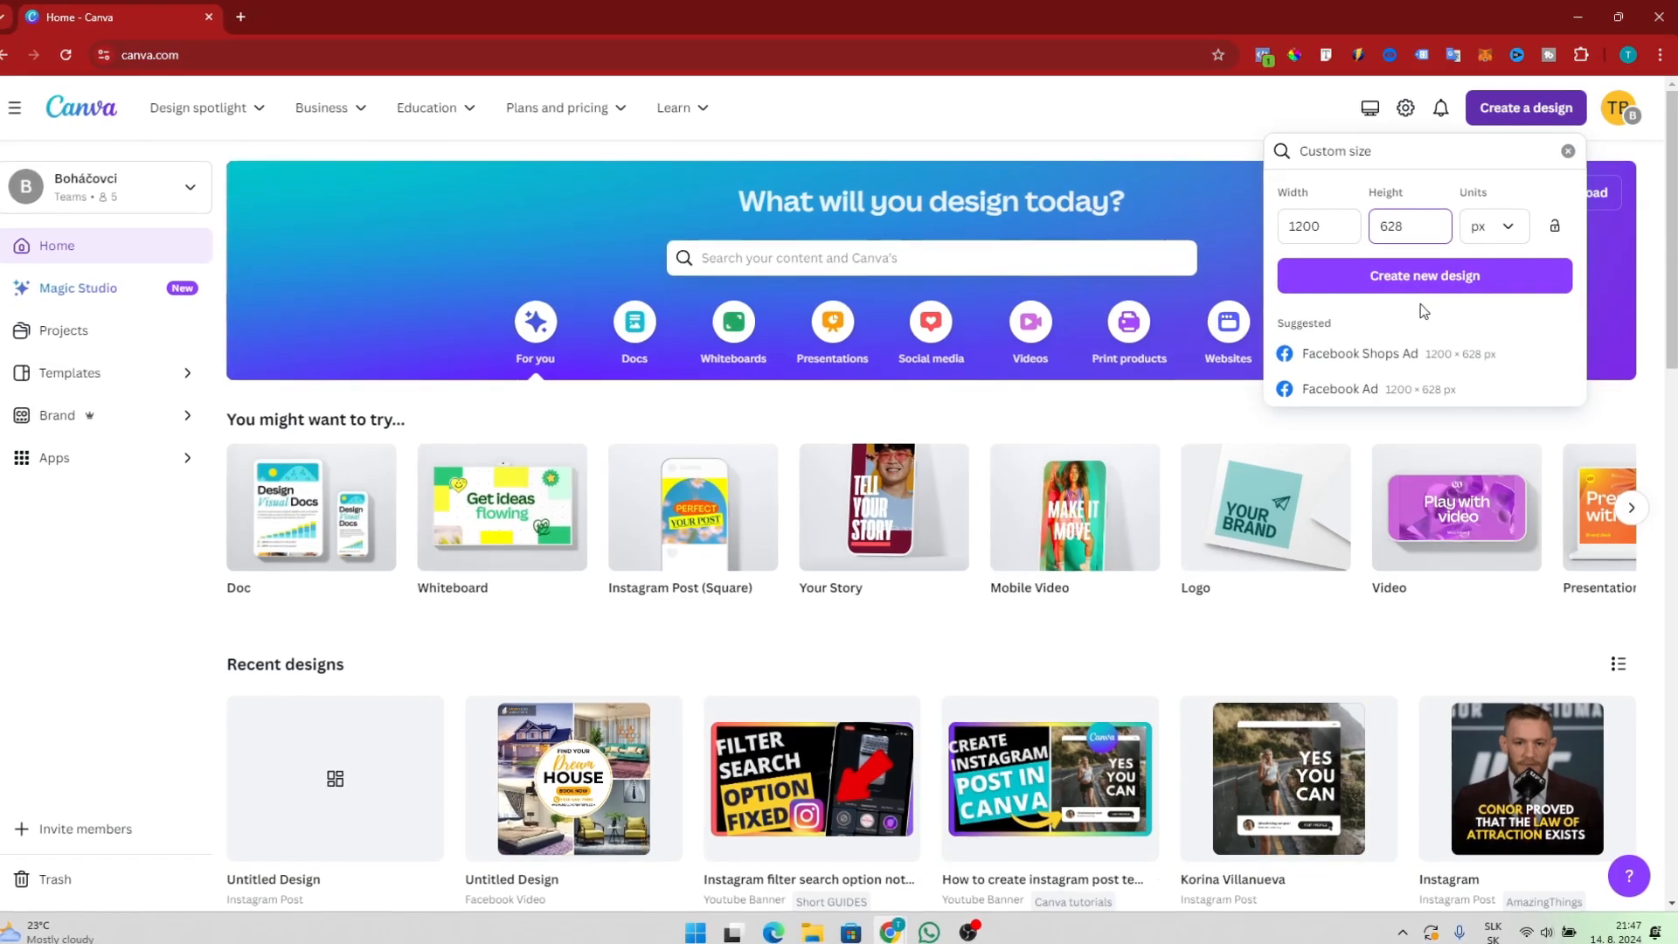
left_click(1389, 286)
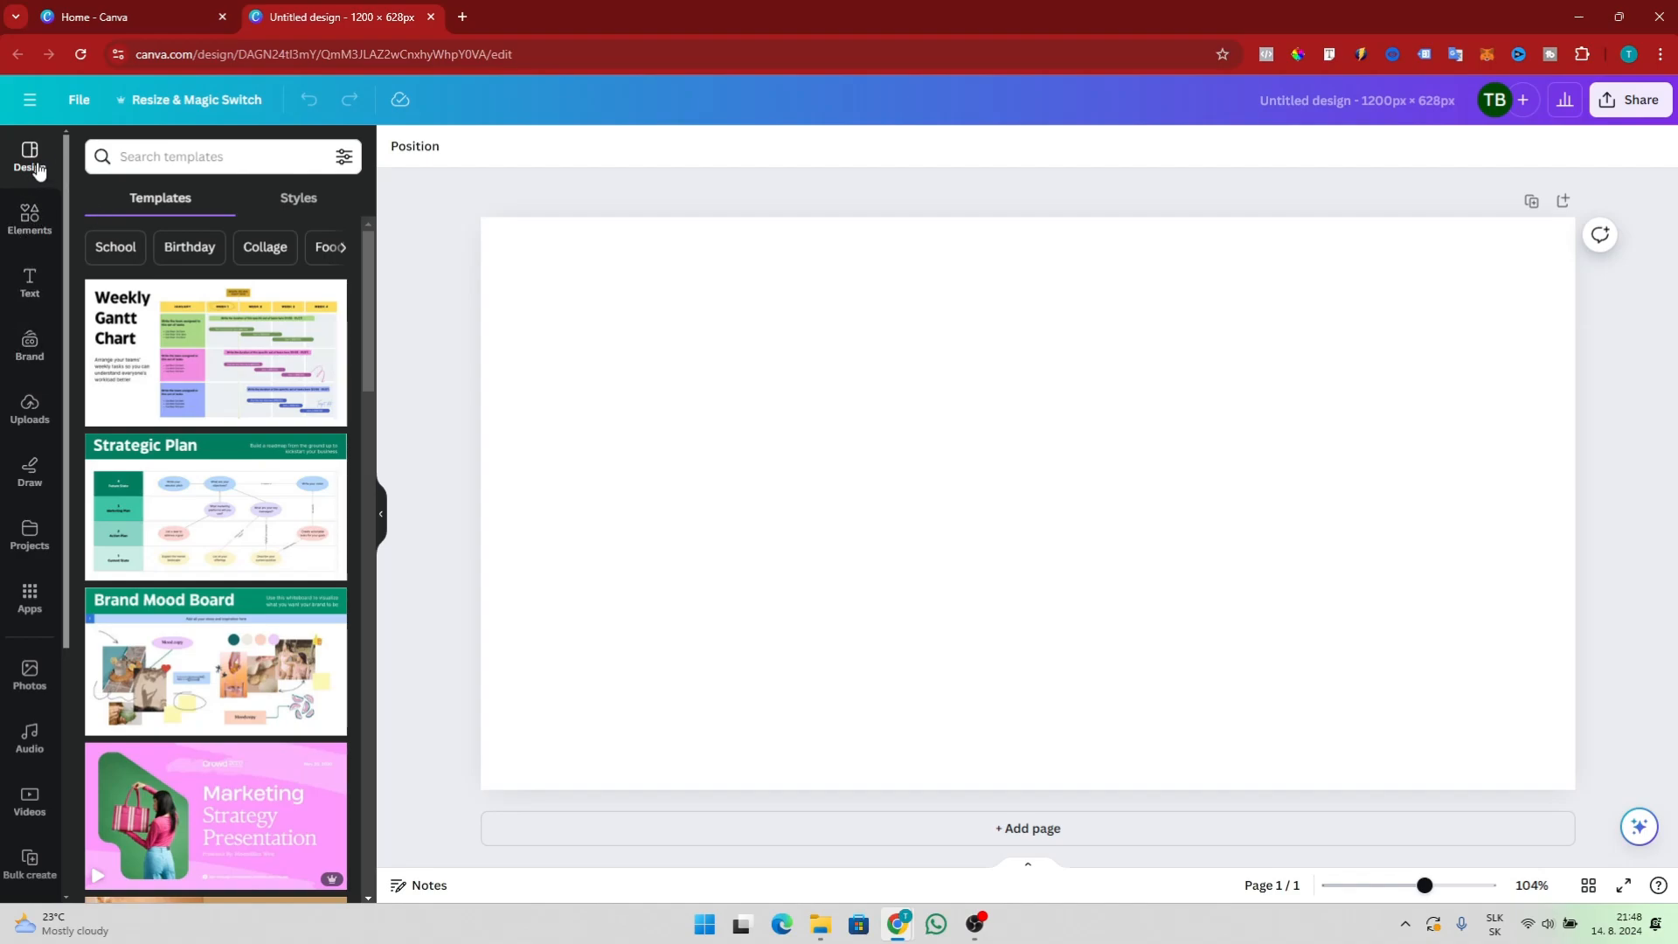
Browse the template styles and the categories of the elements library
left_click(312, 202)
left_click(162, 200)
left_click(36, 225)
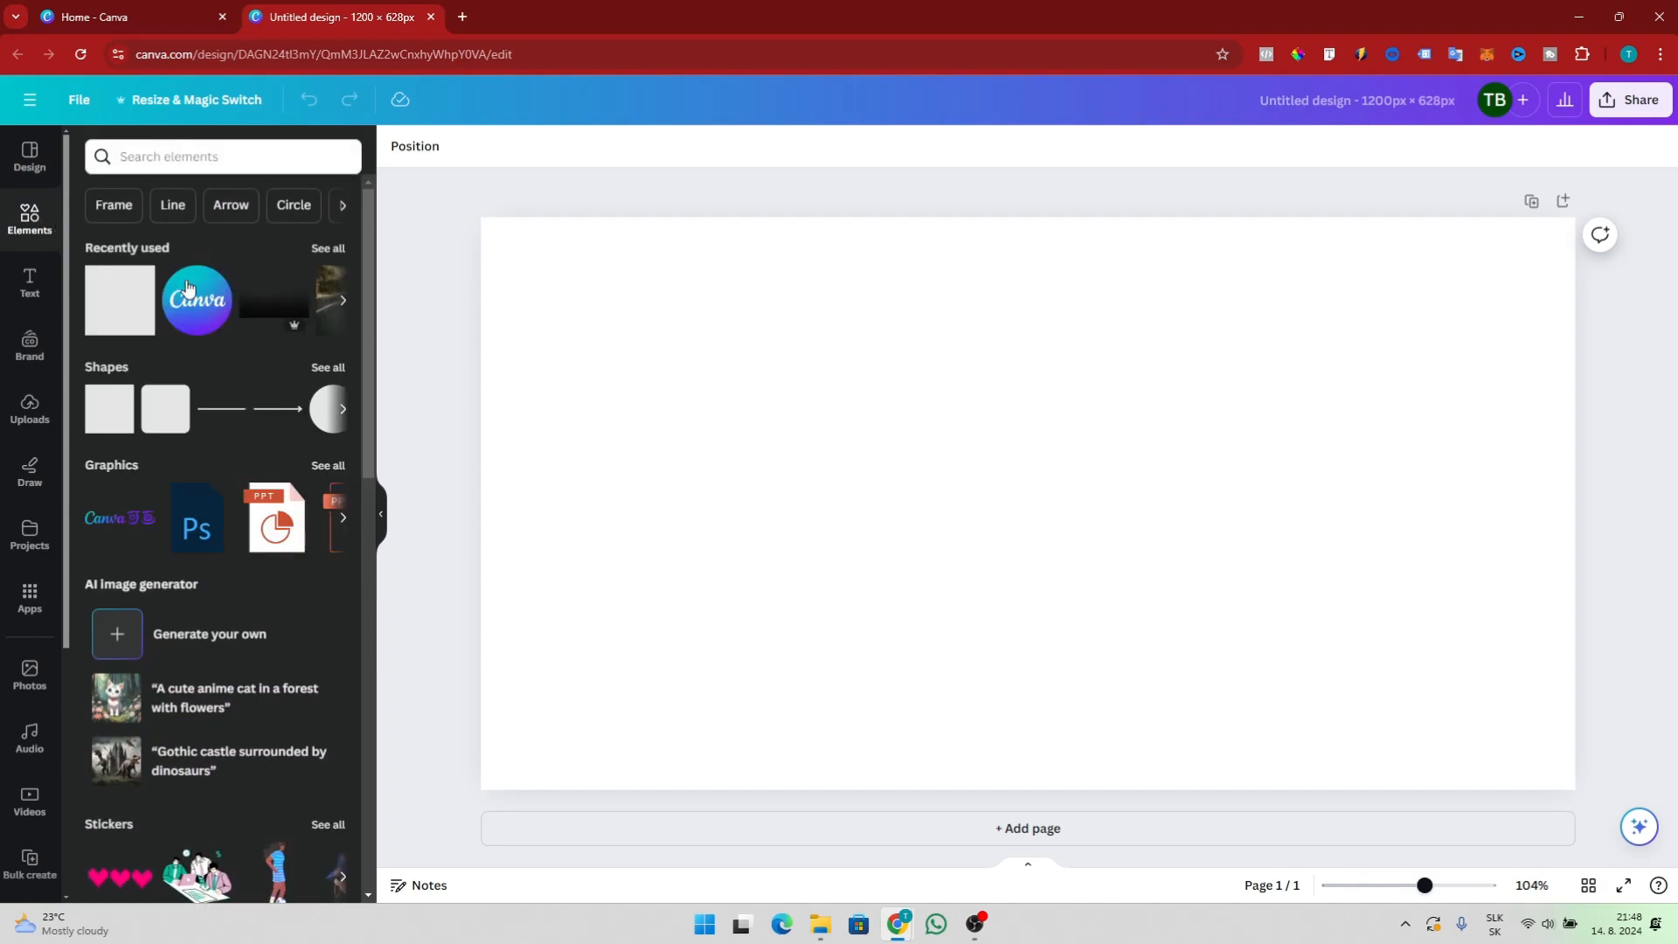
scroll(166, 472, "down", 1)
scroll(172, 477, "up", 2)
scroll(120, 454, "down", 3)
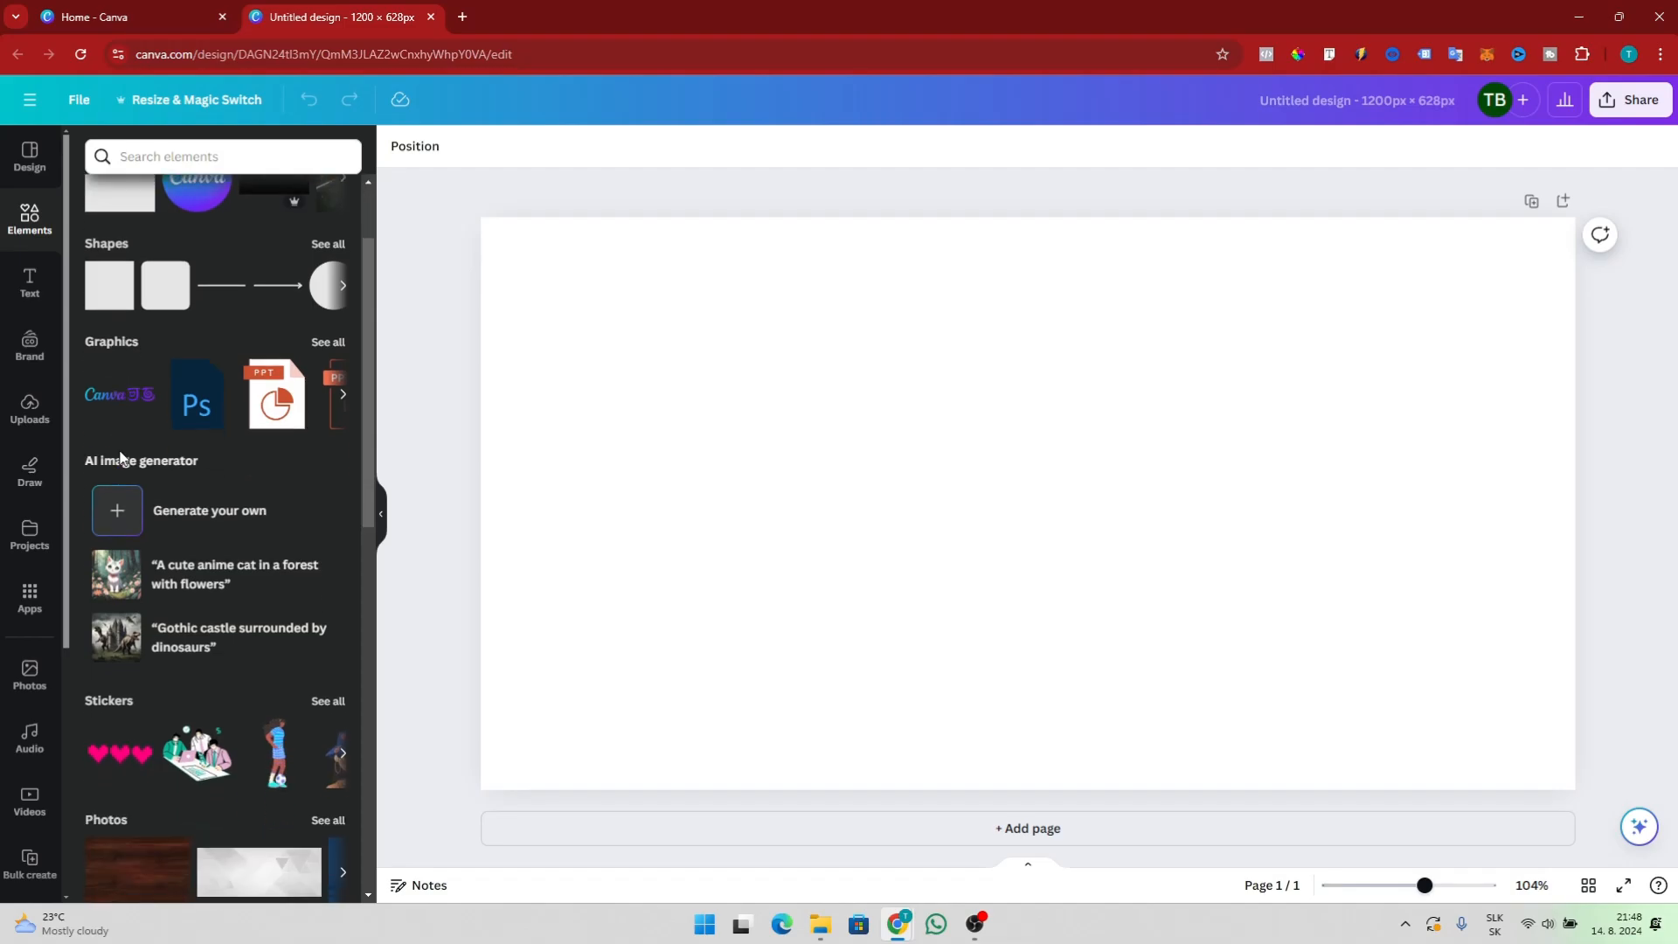
scroll(120, 456, "down", 2)
scroll(131, 463, "up", 4)
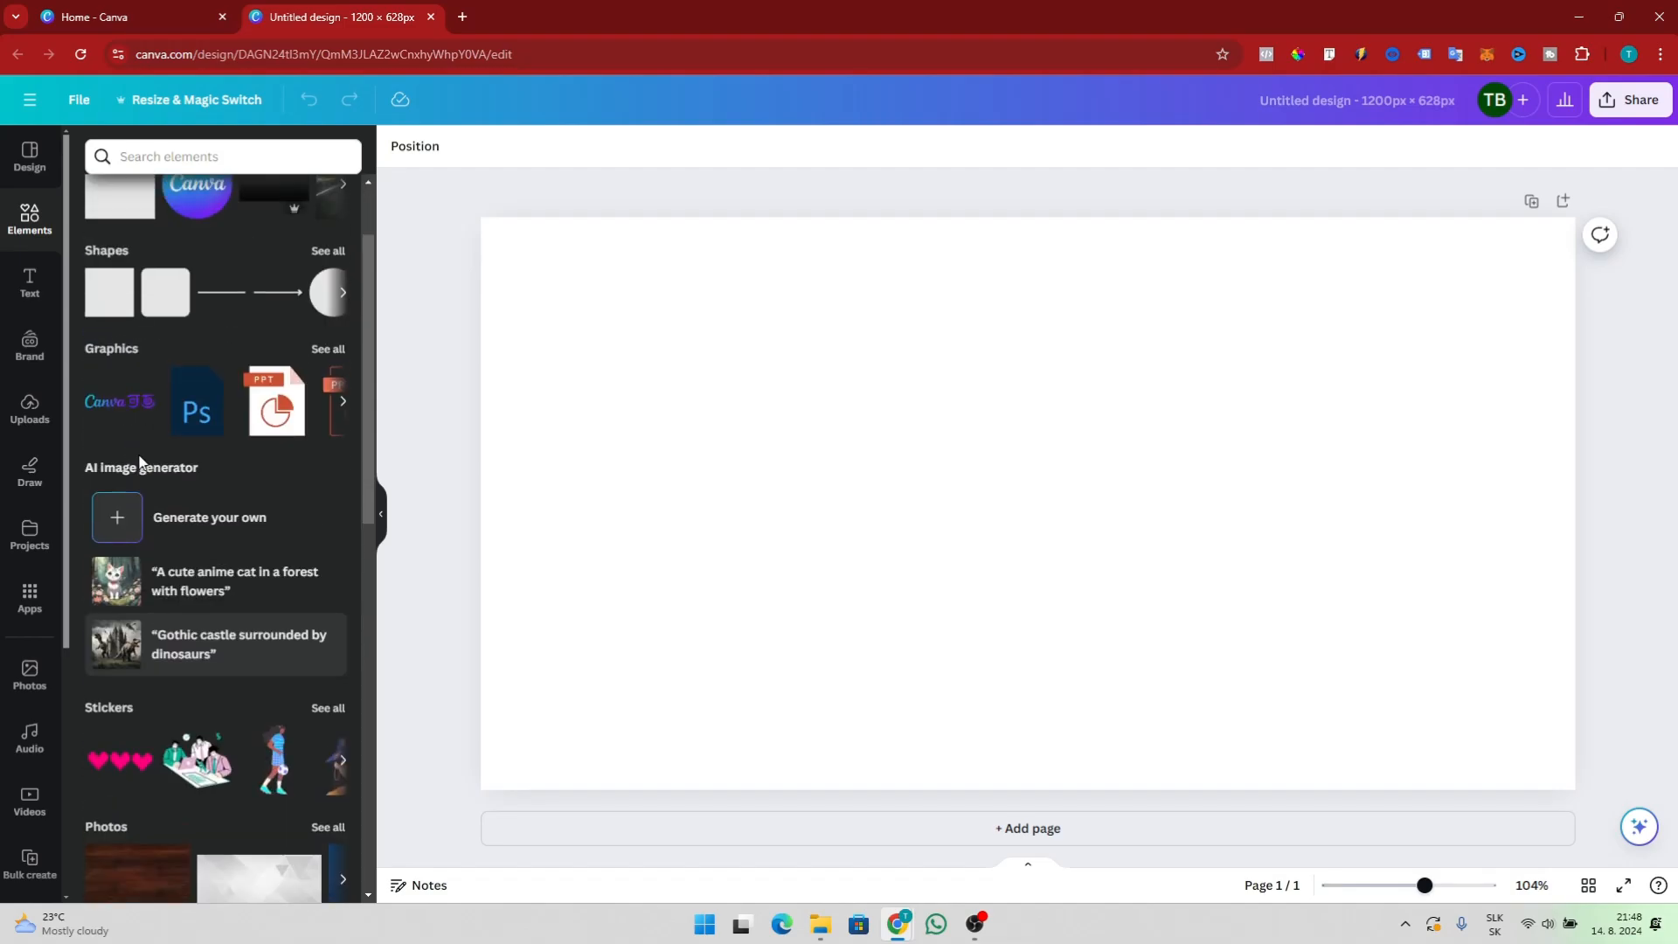
scroll(140, 480, "down", 1)
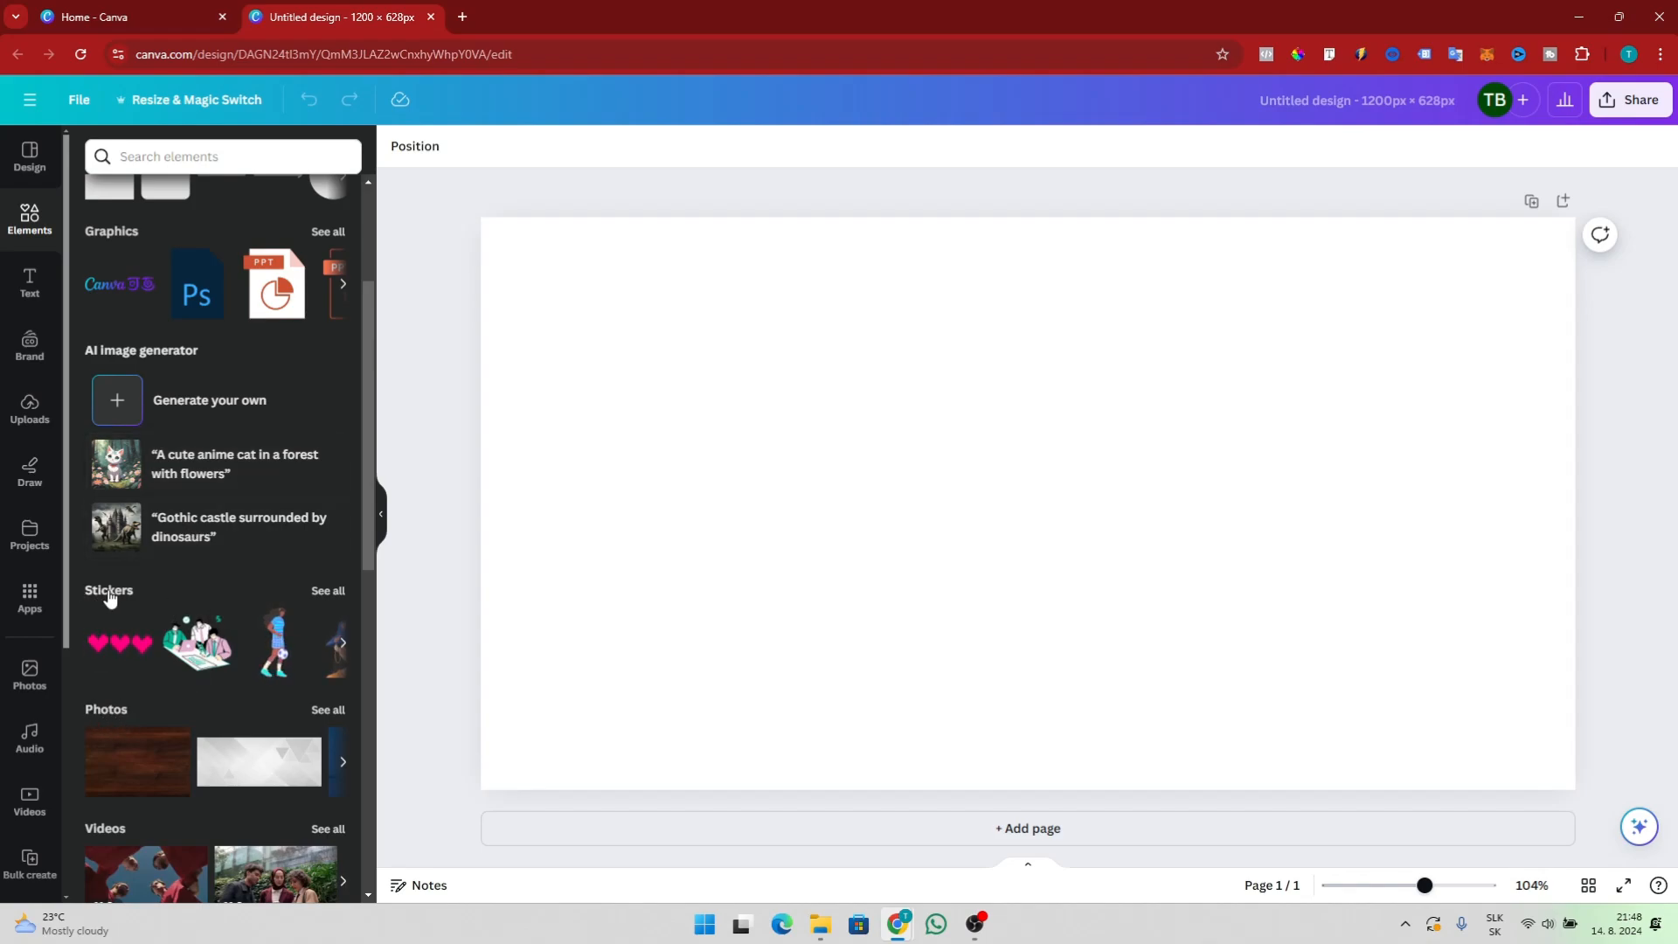
scroll(99, 692, "down", 2)
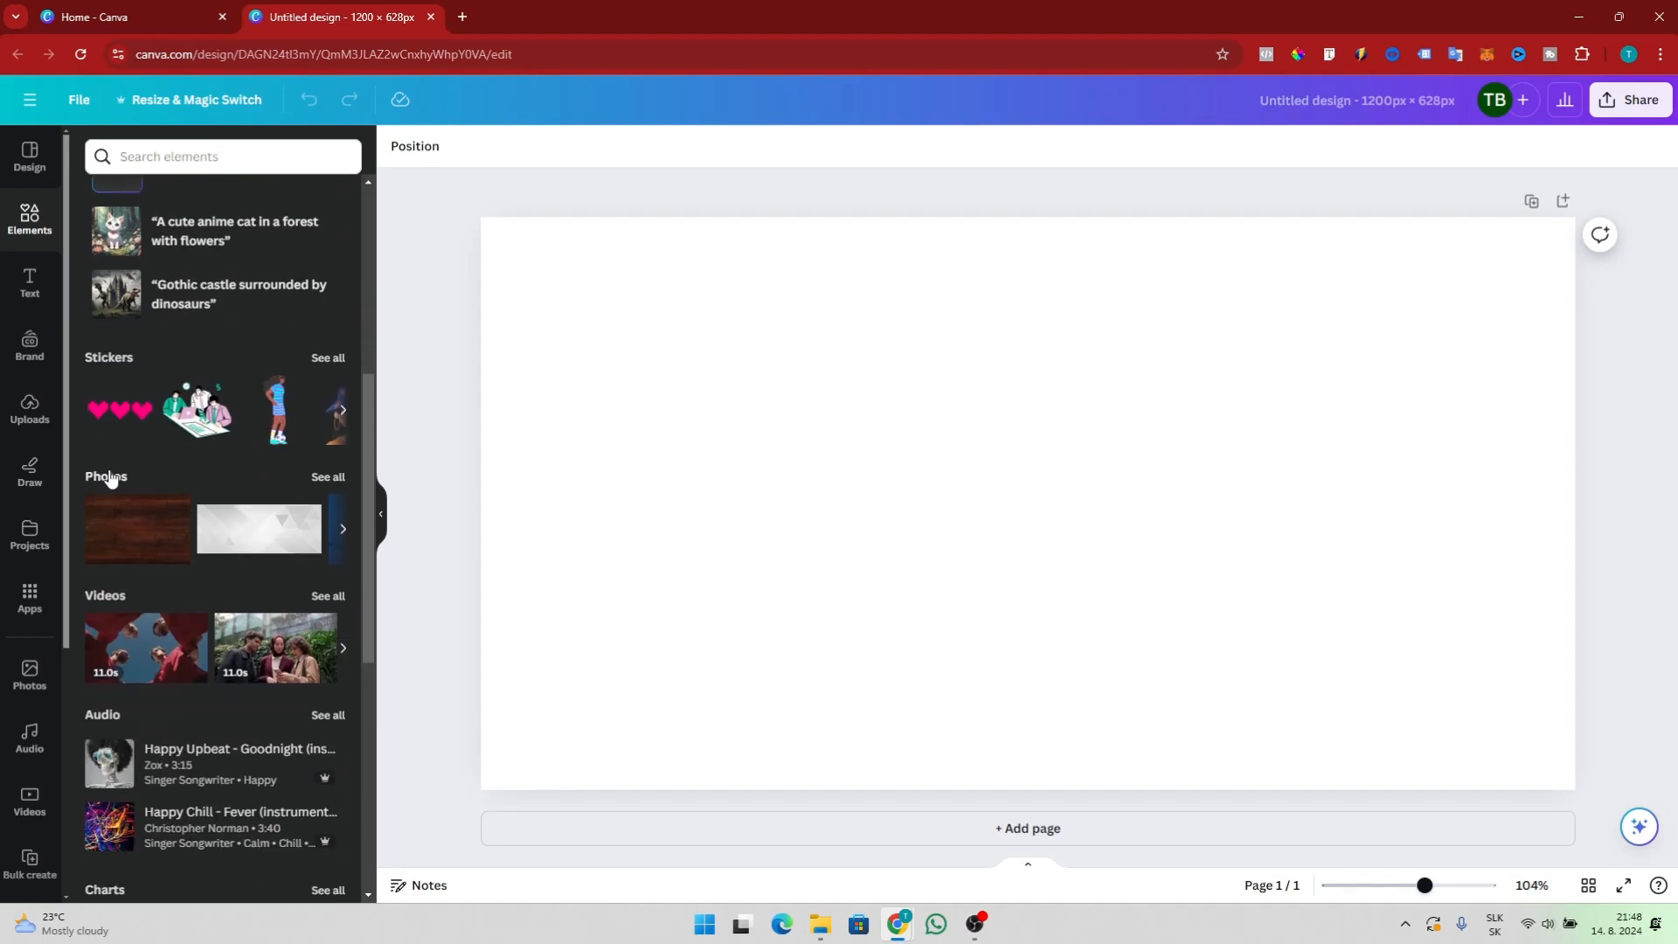
scroll(258, 574, "down", 1)
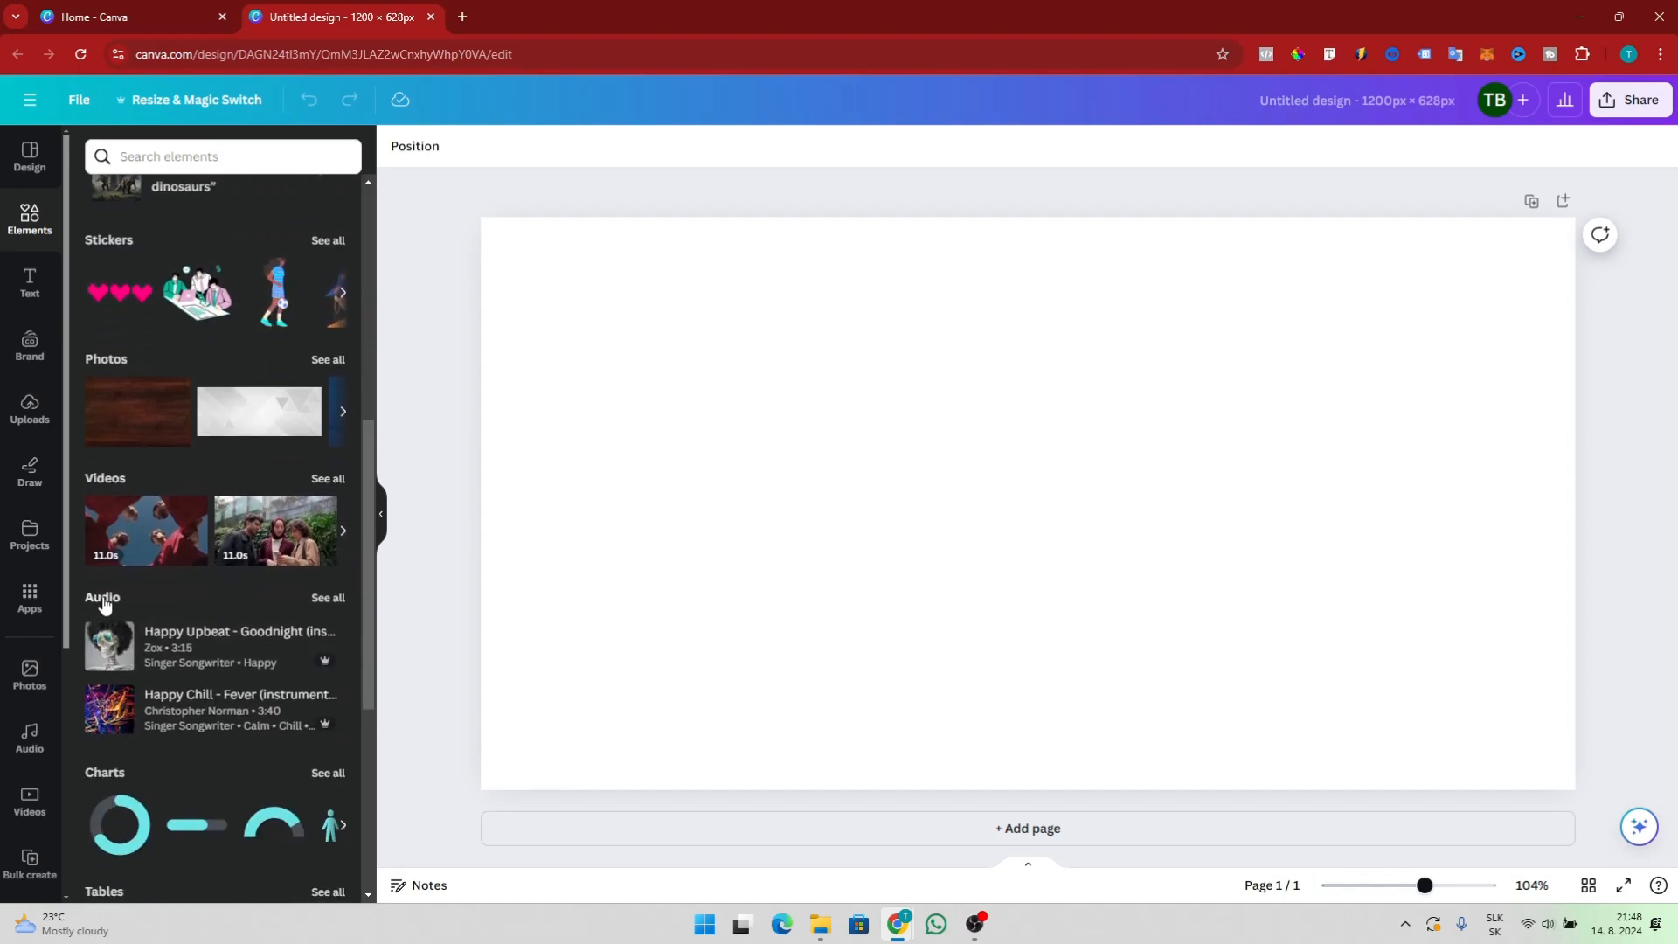
scroll(175, 616, "down", 3)
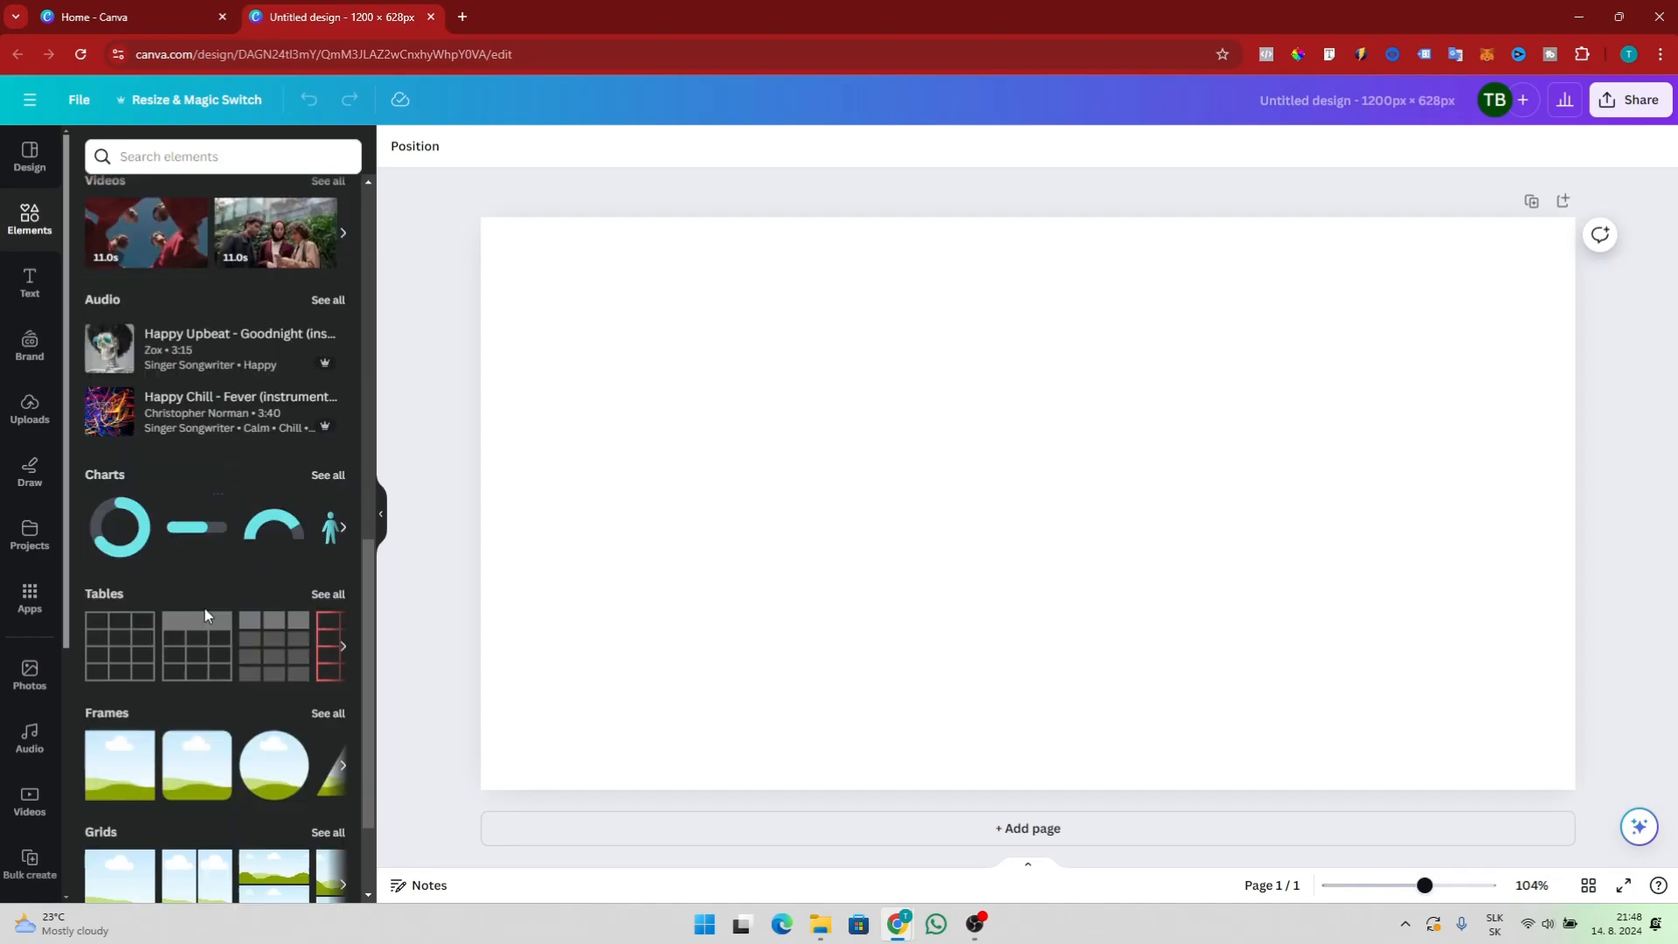
scroll(131, 690, "up", 1)
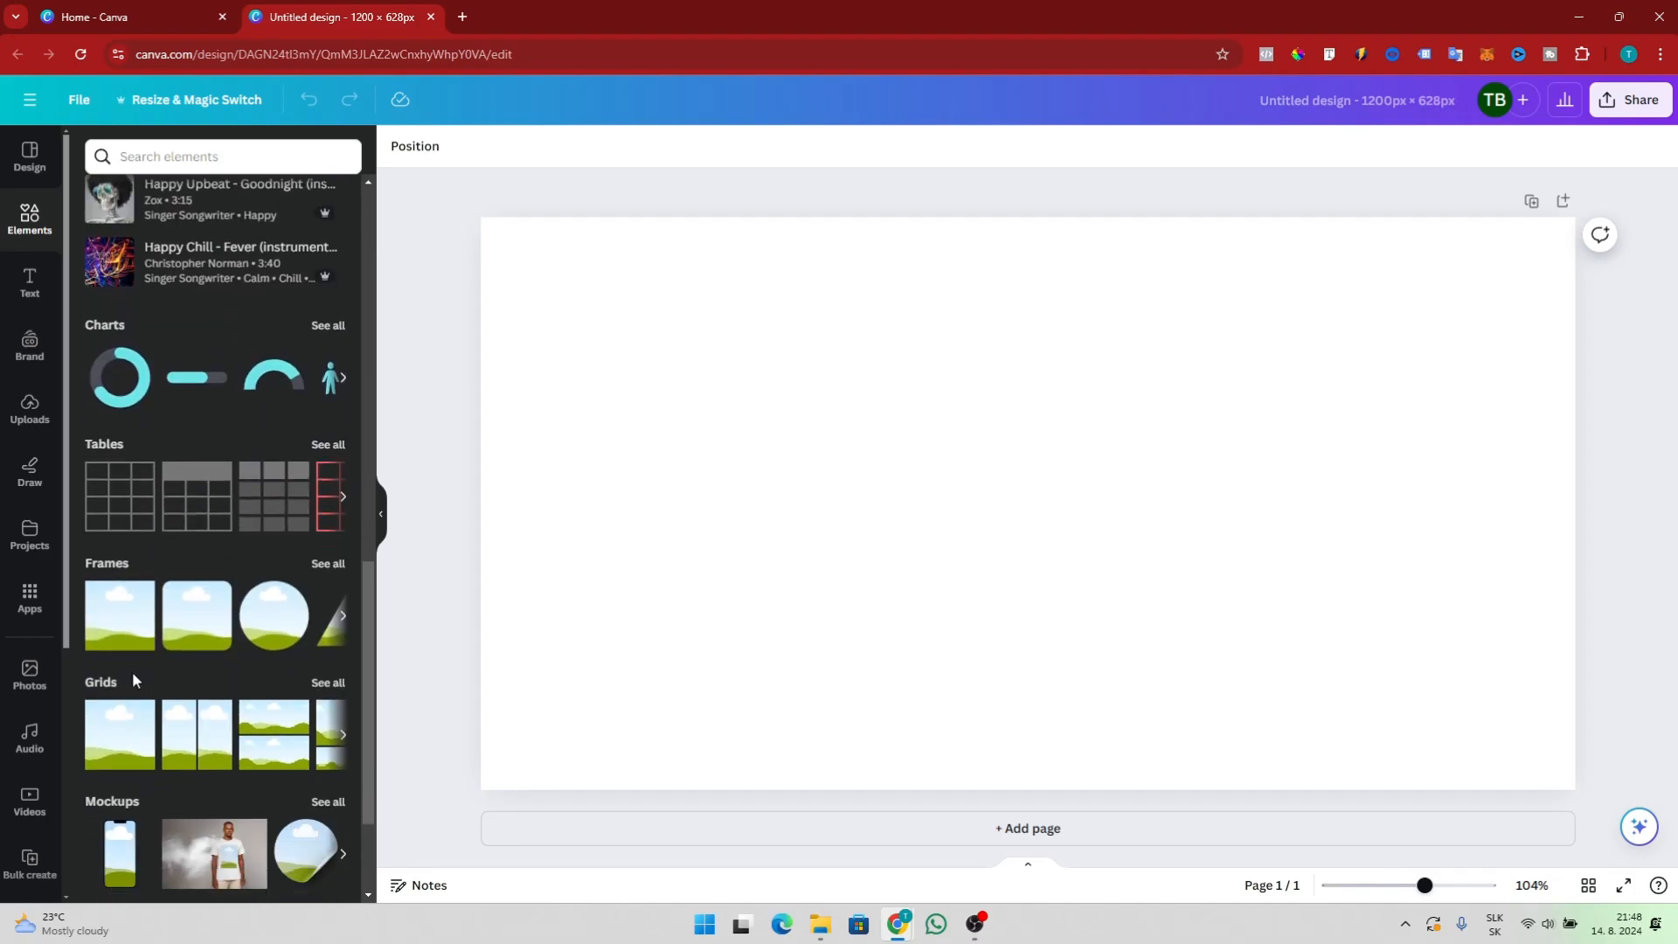
scroll(197, 675, "up", 2)
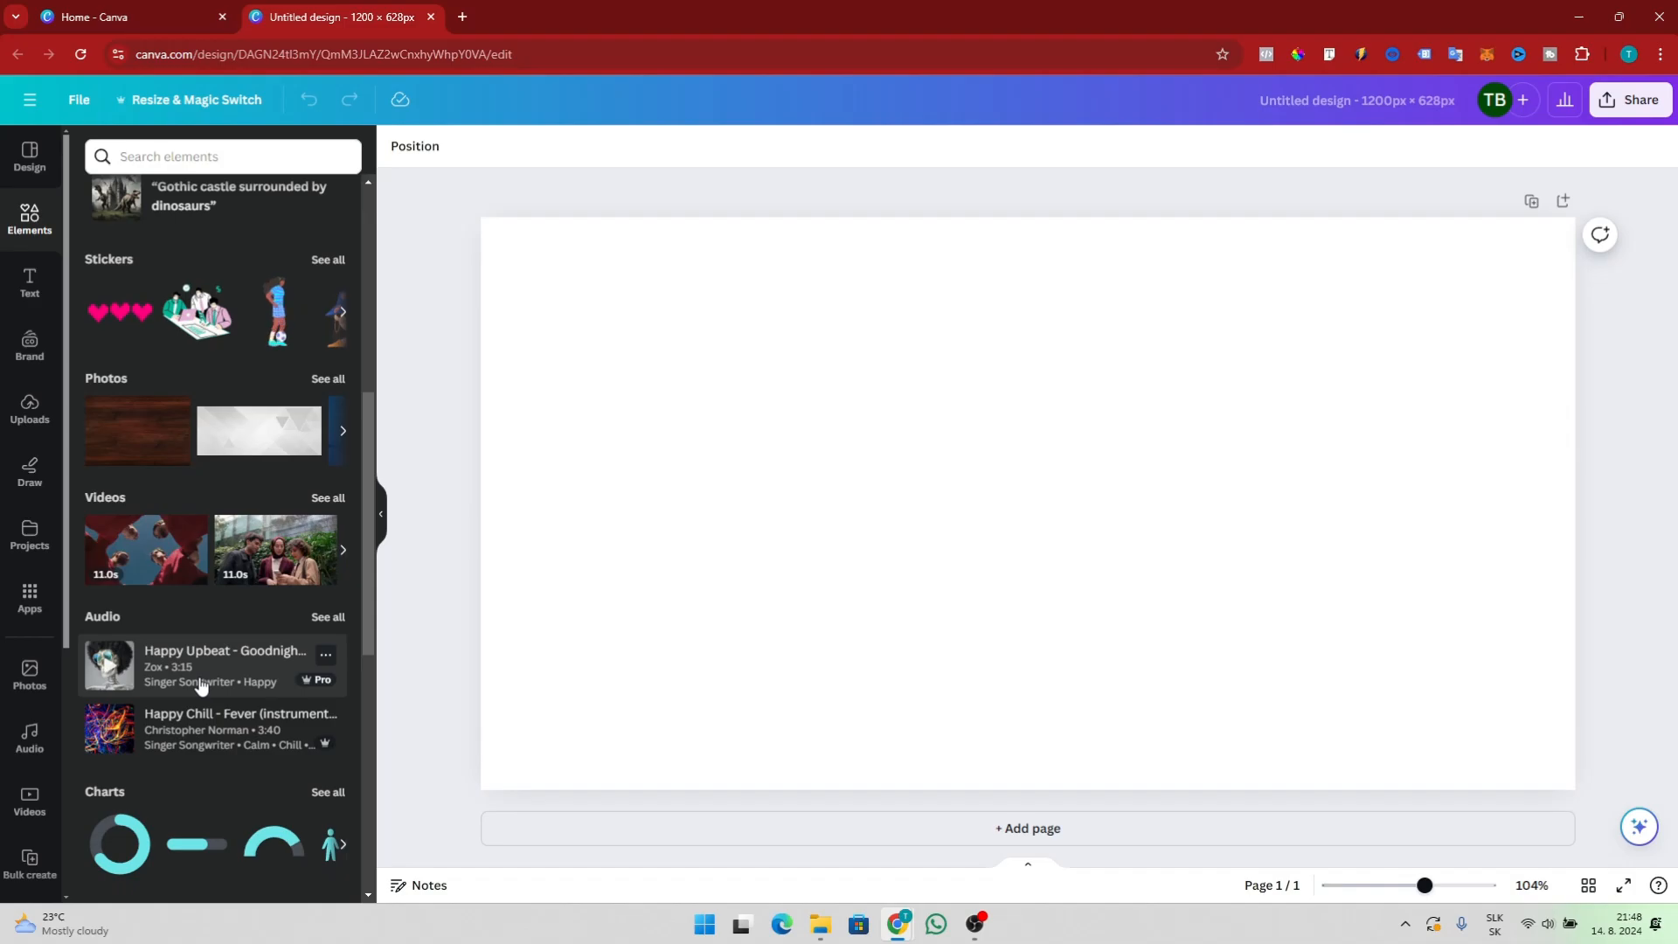
scroll(200, 684, "up", 3)
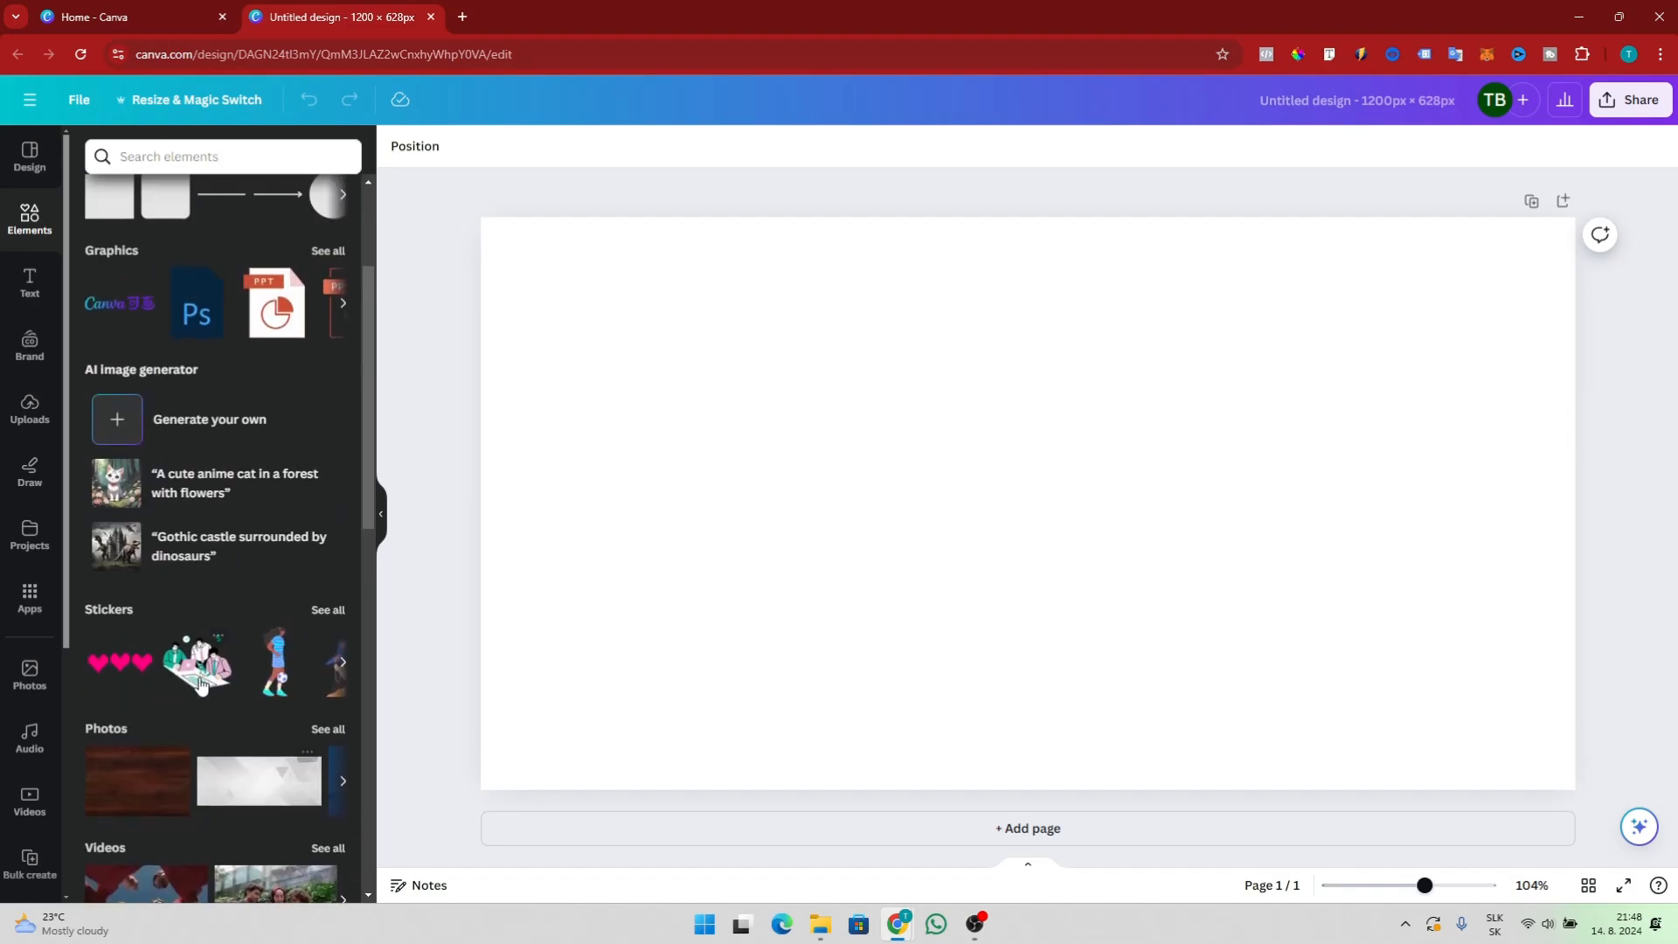
scroll(200, 684, "up", 2)
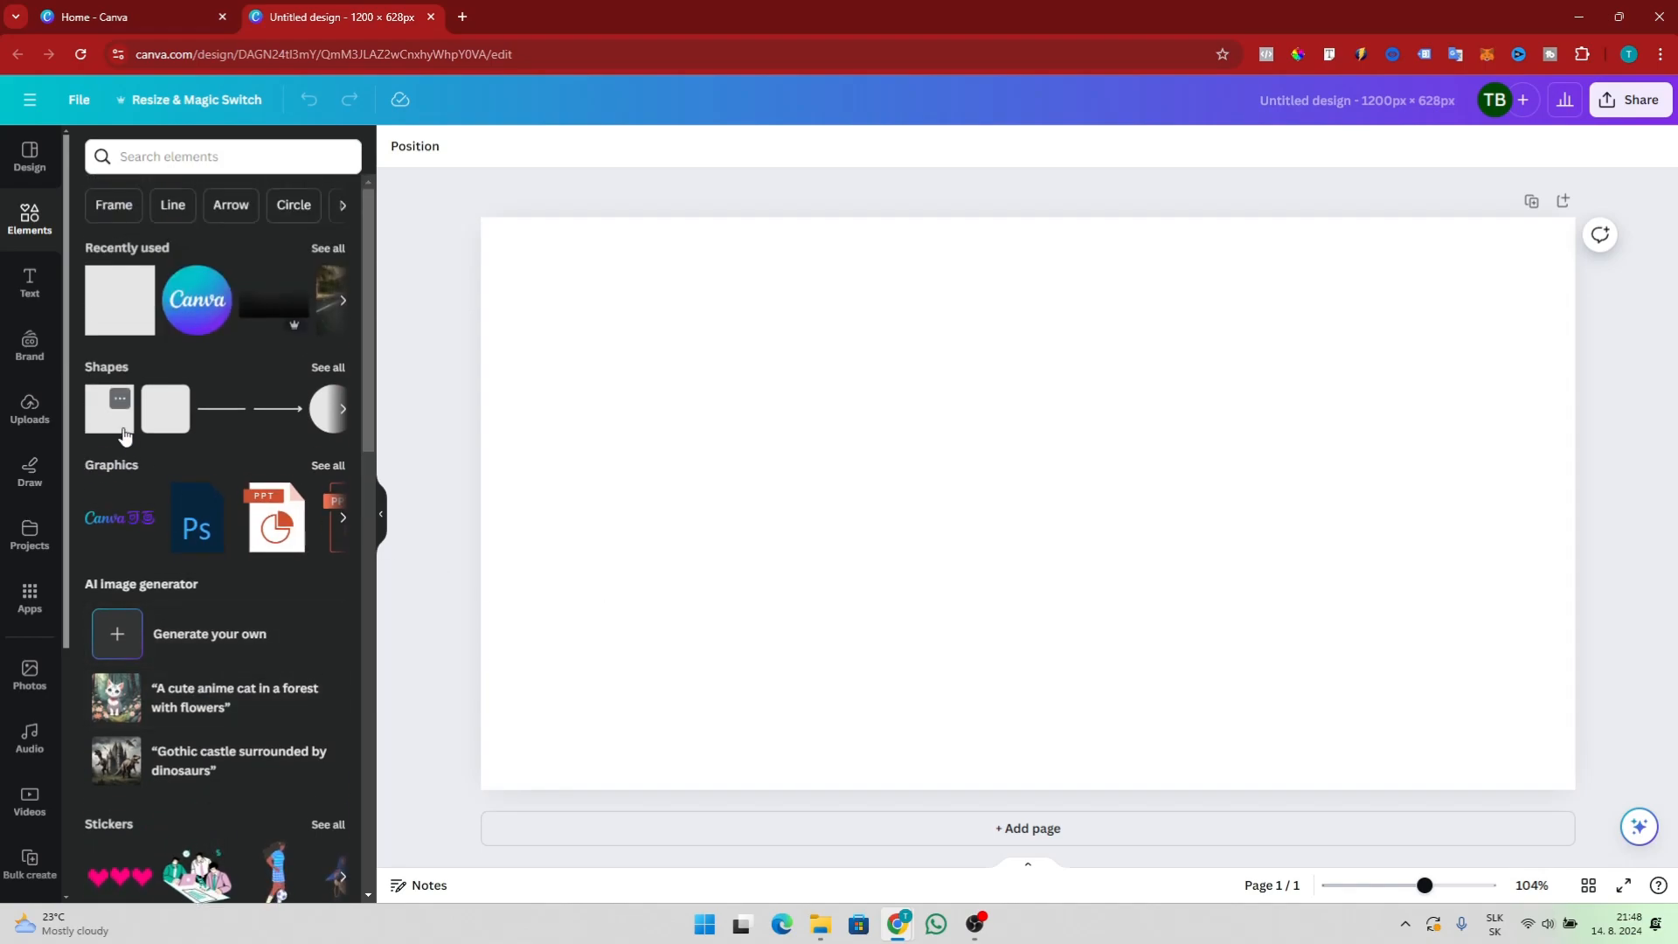
Add the JOIN NOW font combination to the page and deselect it
left_click(30, 281)
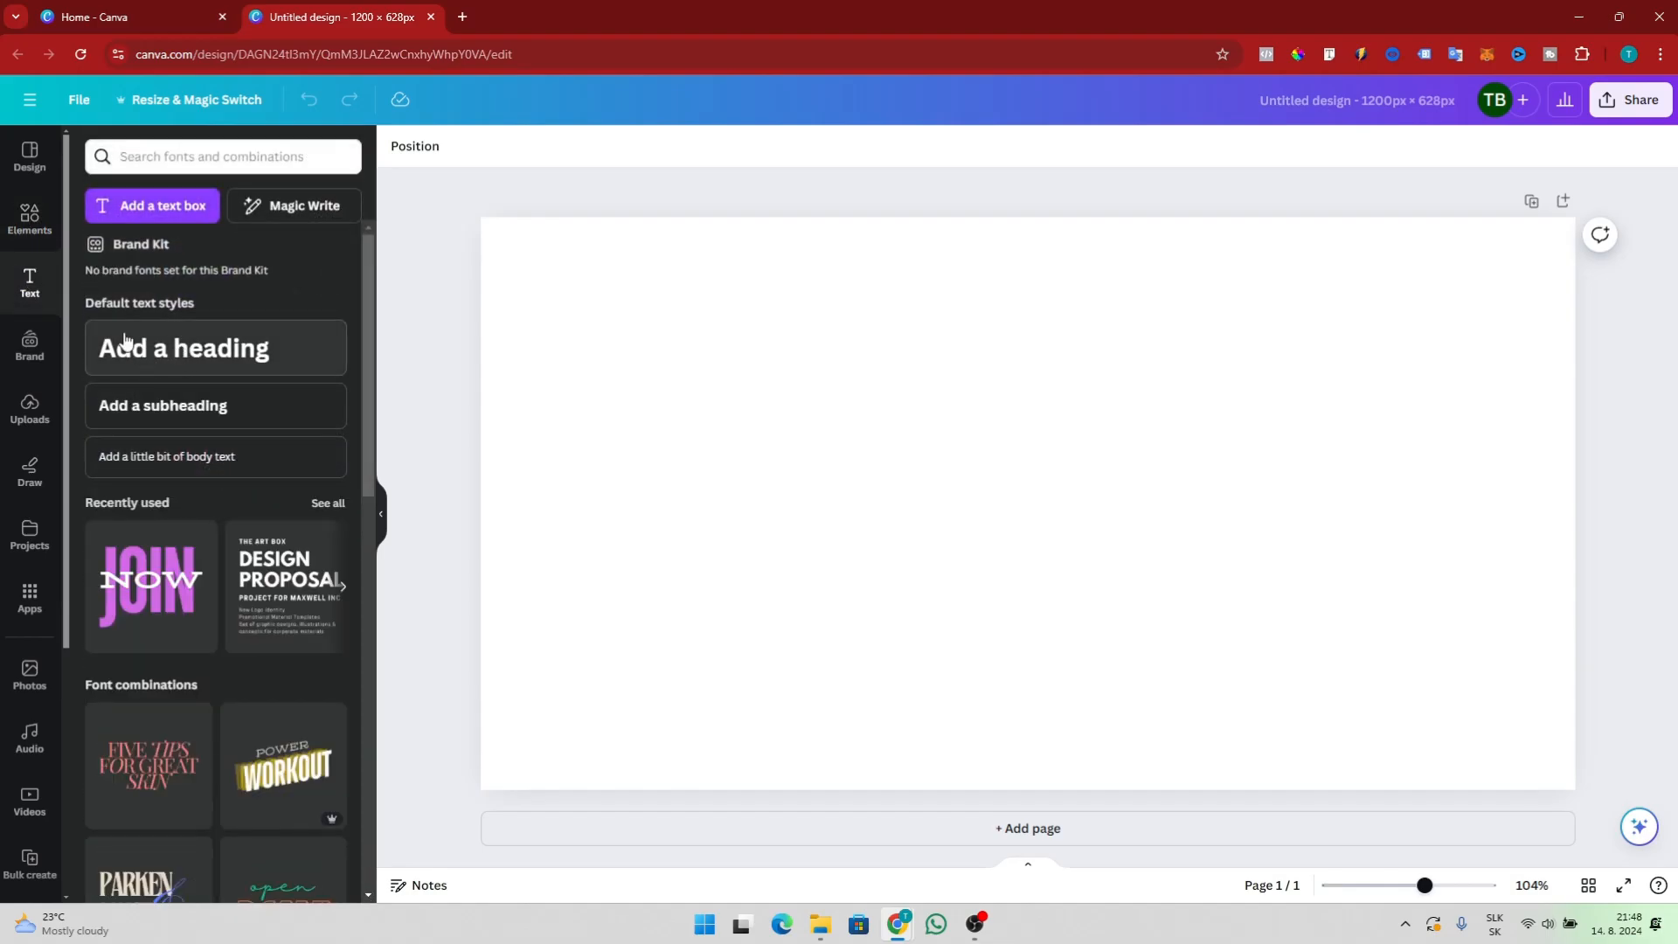
scroll(213, 395, "down", 3)
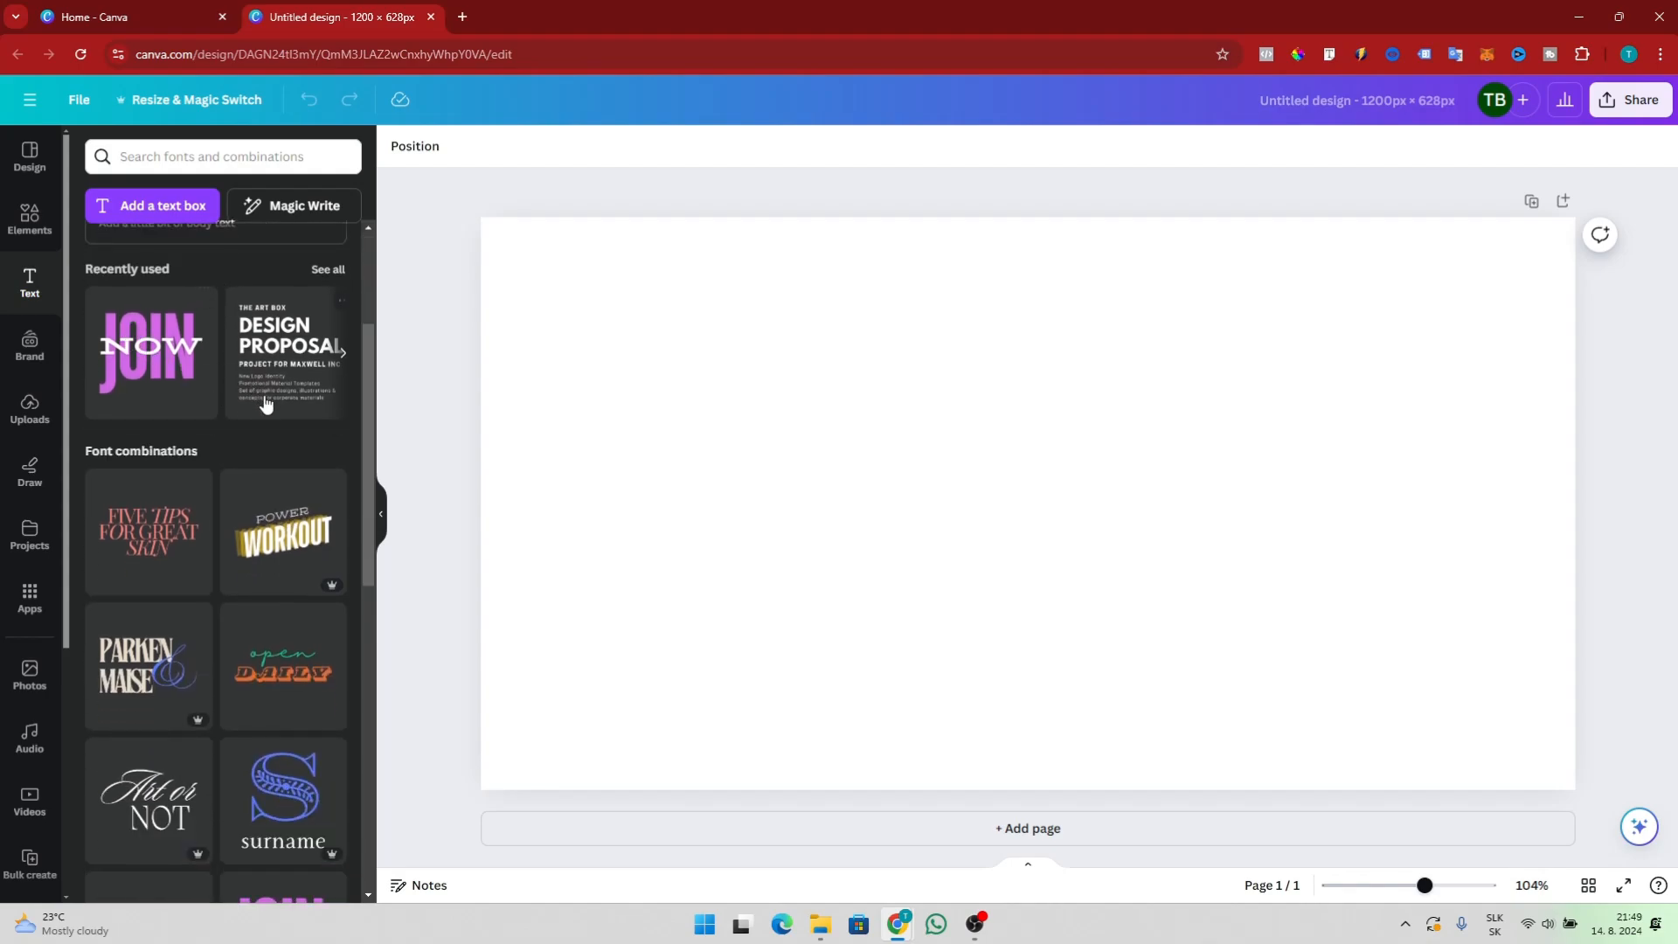
scroll(267, 403, "down", 6)
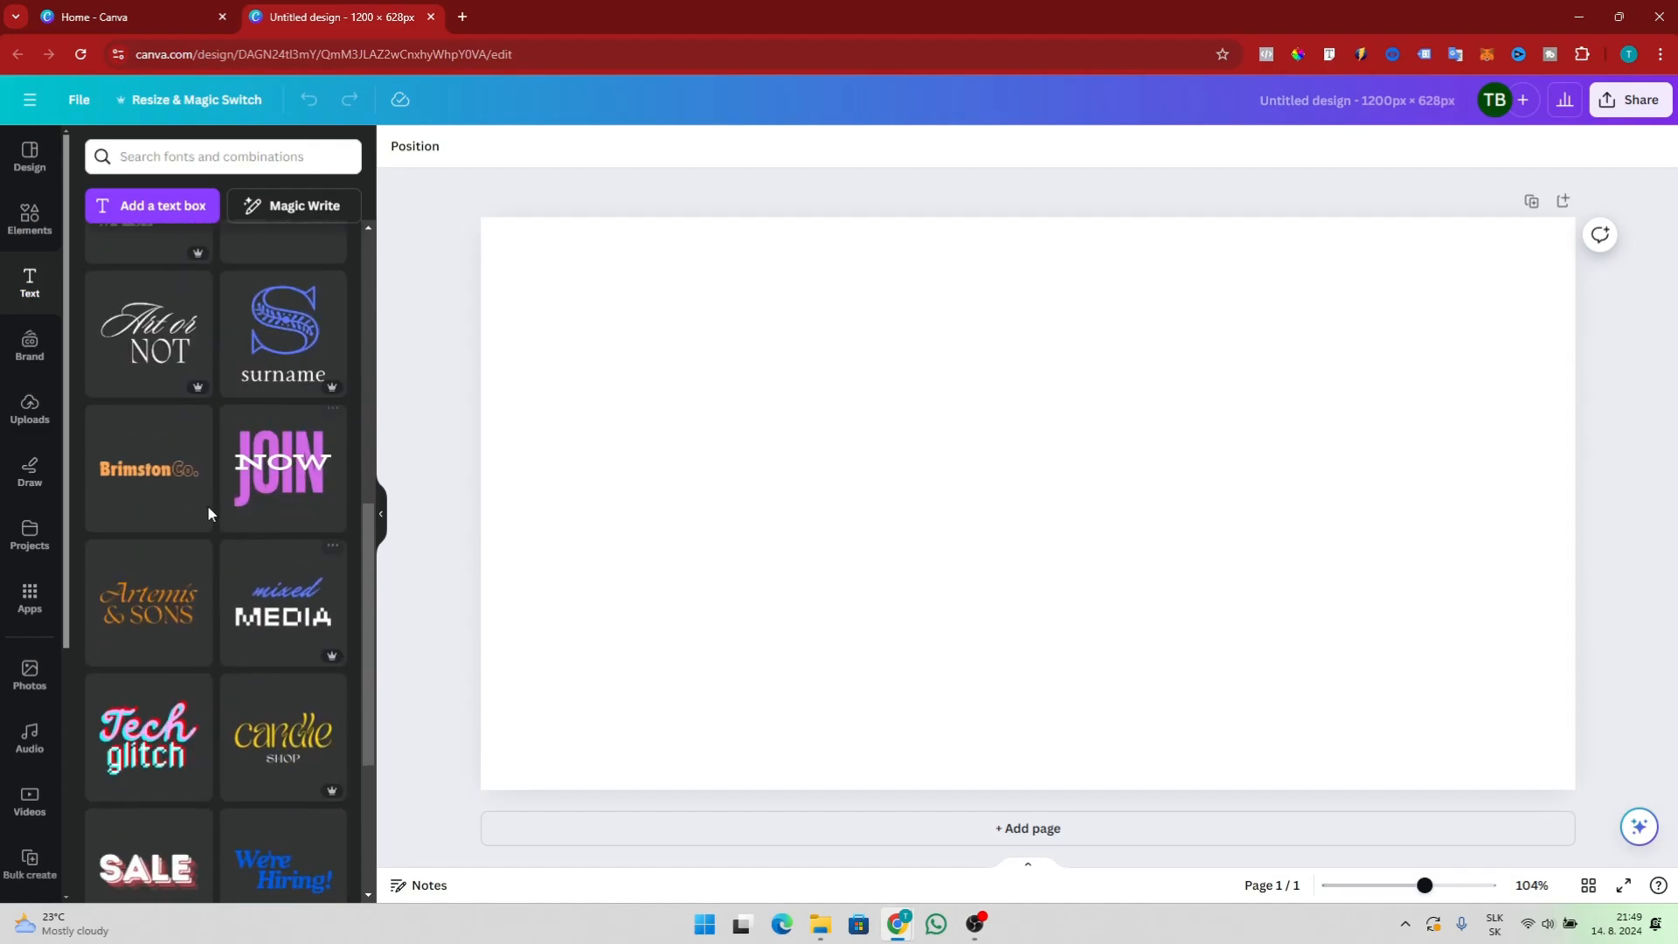
left_click(304, 491)
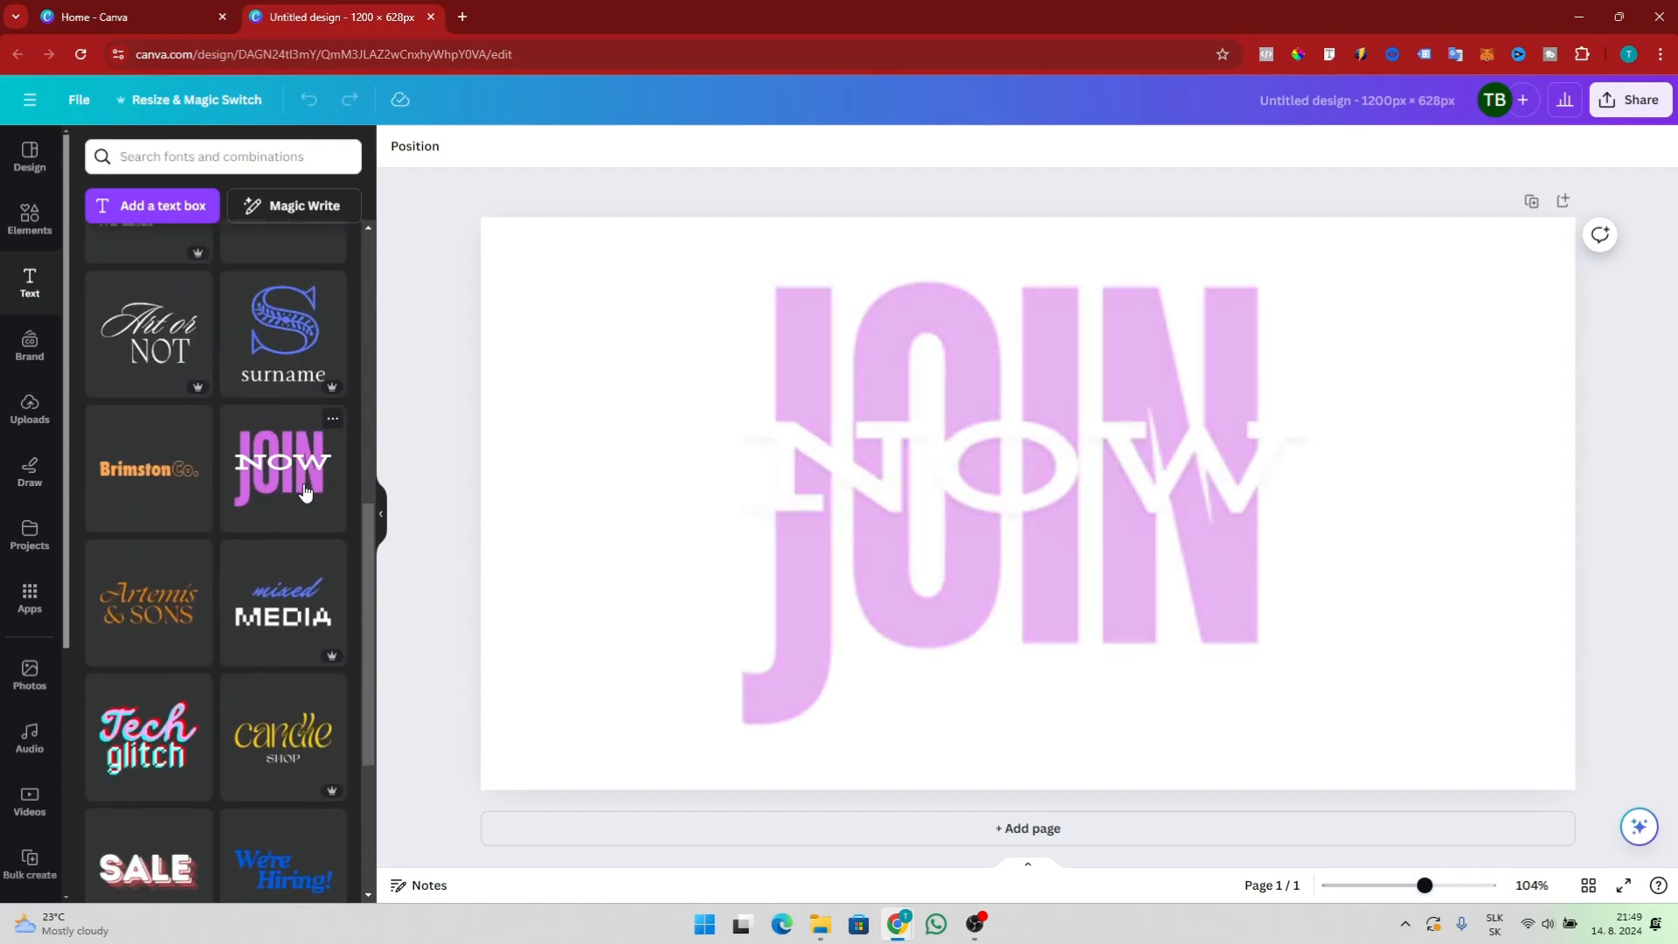
left_click(1479, 433)
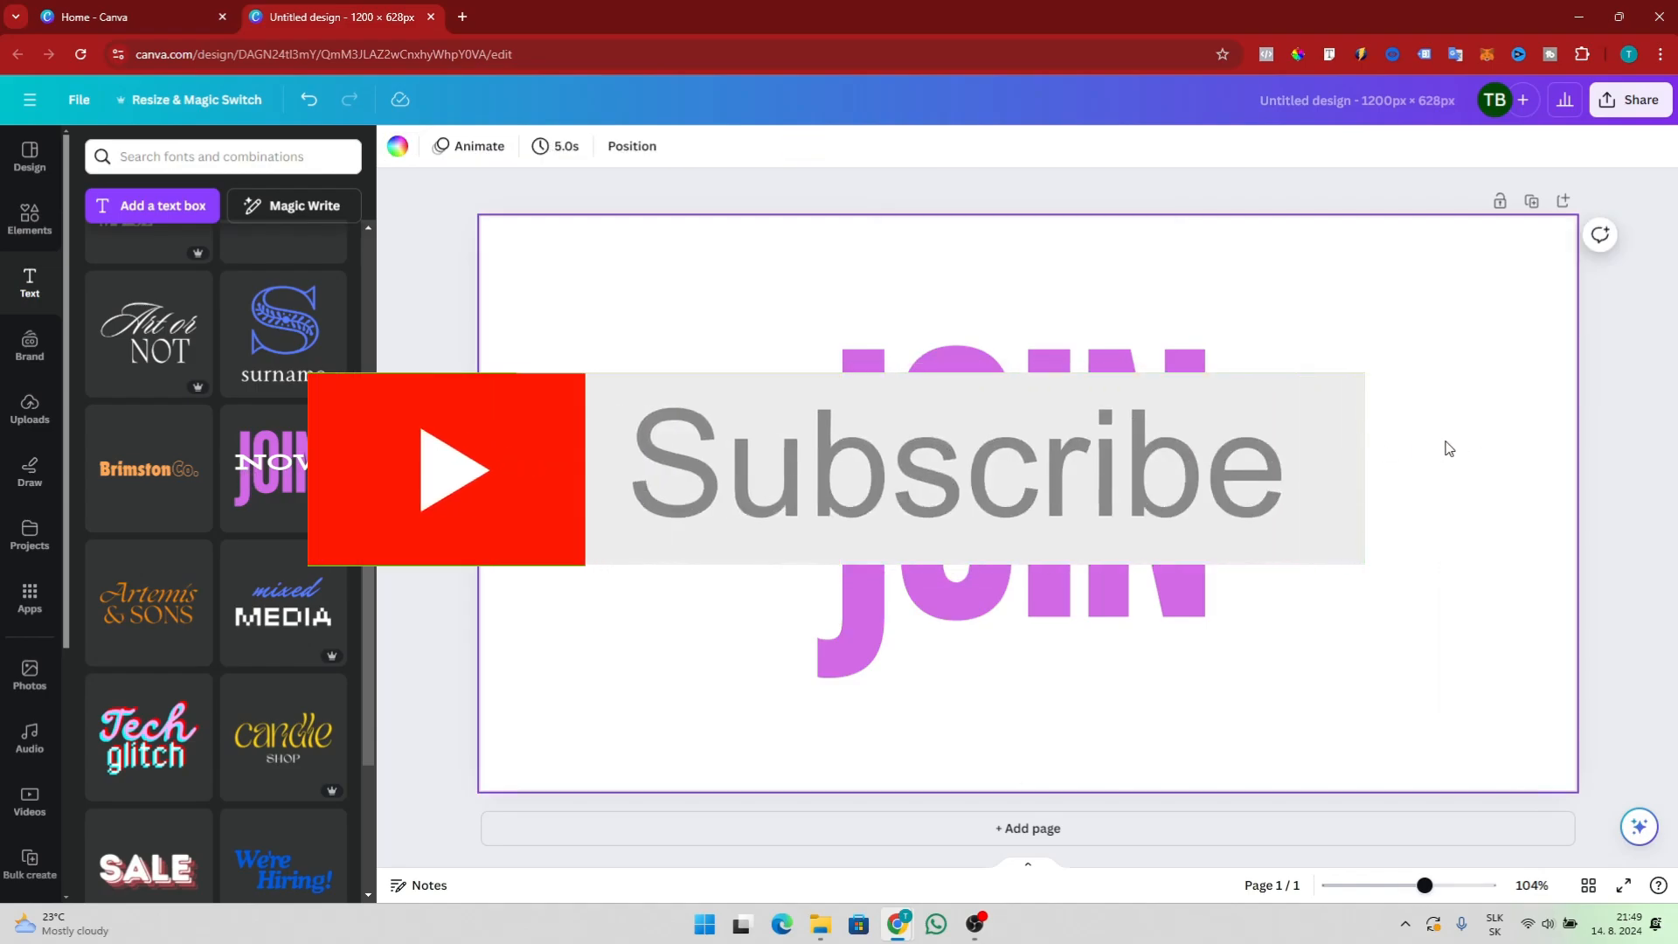
Browse the brand kit and the uploaded images, videos and audio
left_click(47, 370)
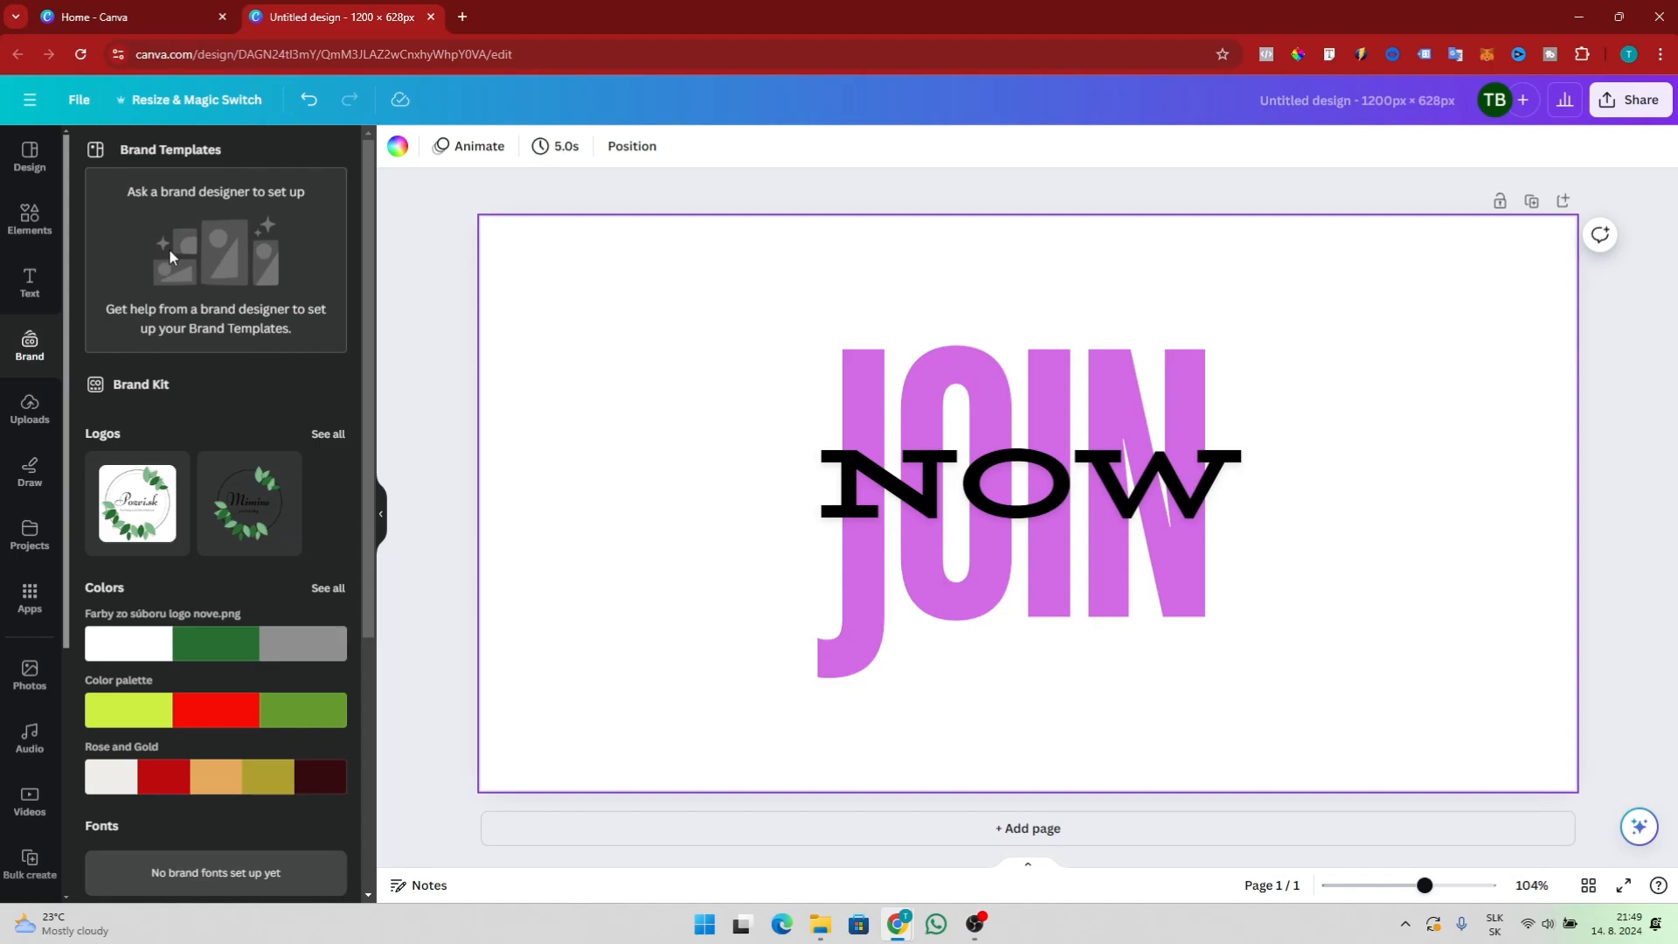
left_click(31, 415)
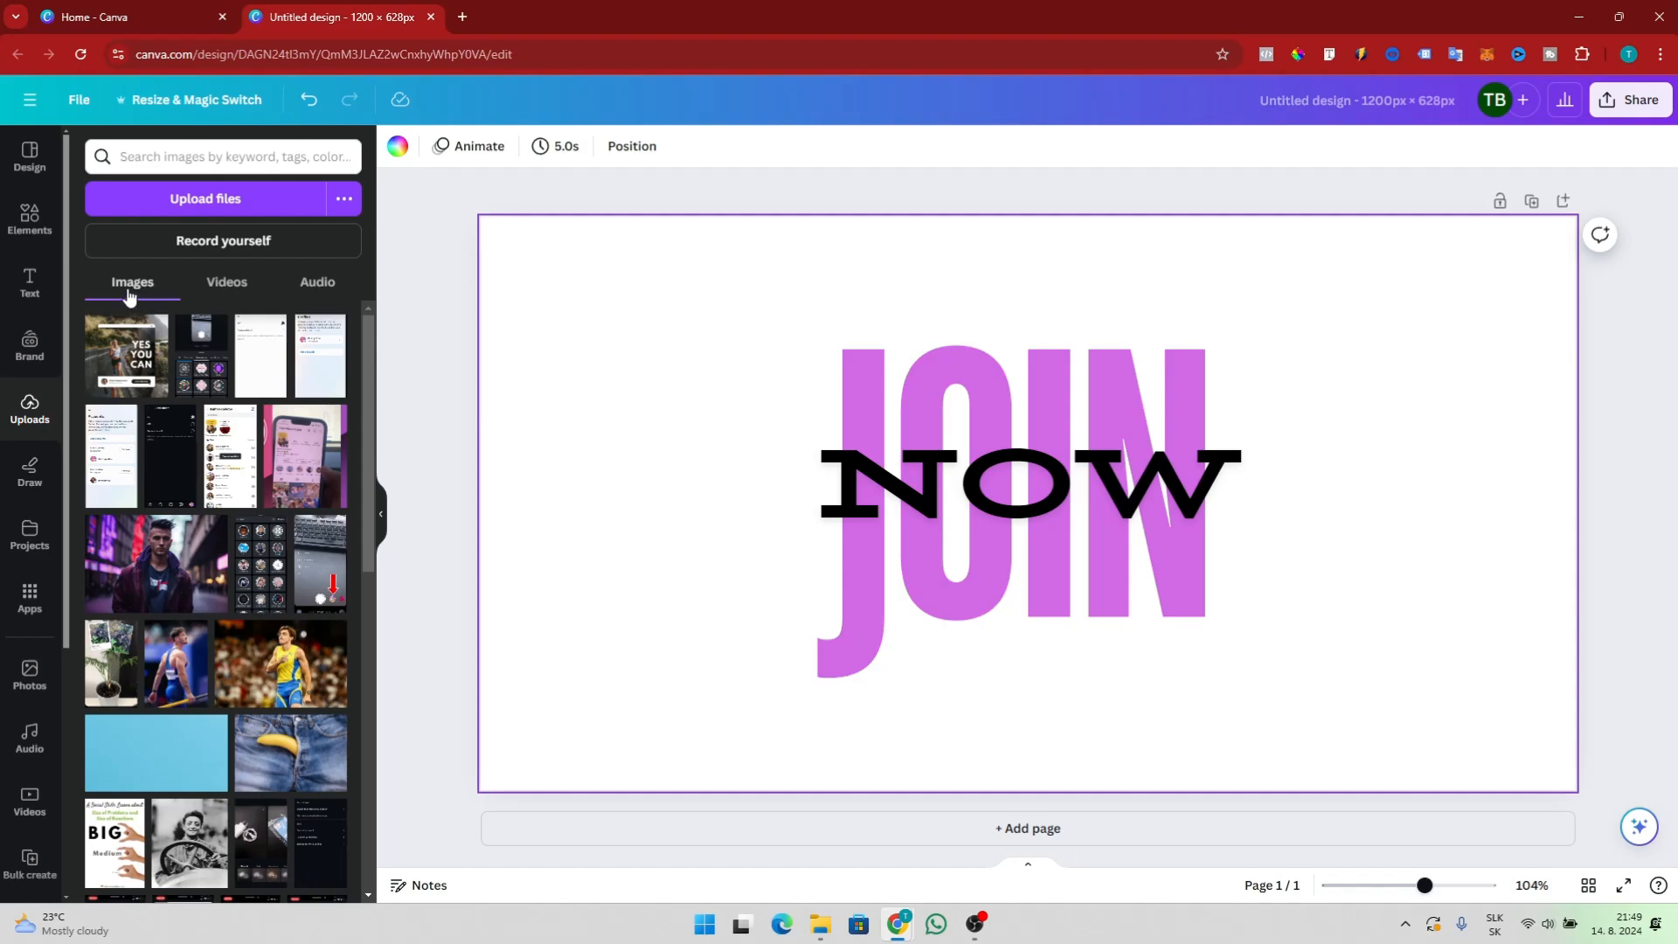
left_click(226, 284)
left_click(319, 284)
left_click(144, 292)
Draw a red freehand heart to the left of the JOIN NOW text
left_click(34, 472)
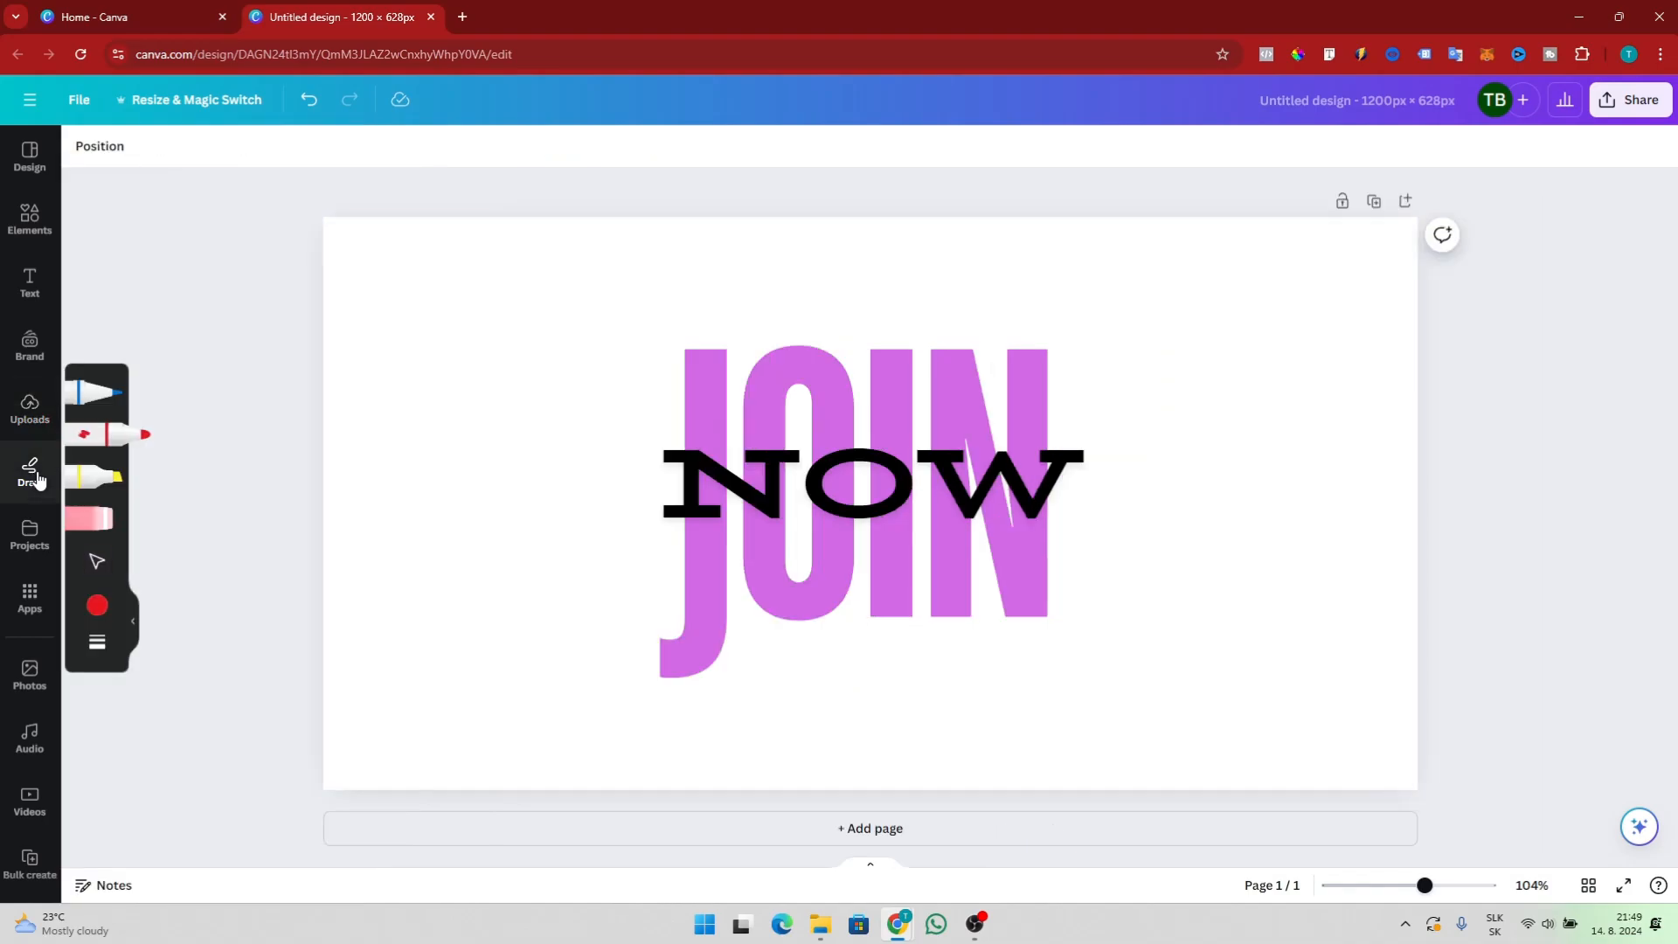
mouse_move(570, 601)
left_mouse_down()
mouse_move(378, 412)
mouse_move(413, 309)
mouse_move(505, 342)
mouse_move(510, 363)
mouse_move(565, 313)
mouse_move(645, 383)
mouse_move(625, 507)
mouse_move(556, 610)
left_mouse_up()
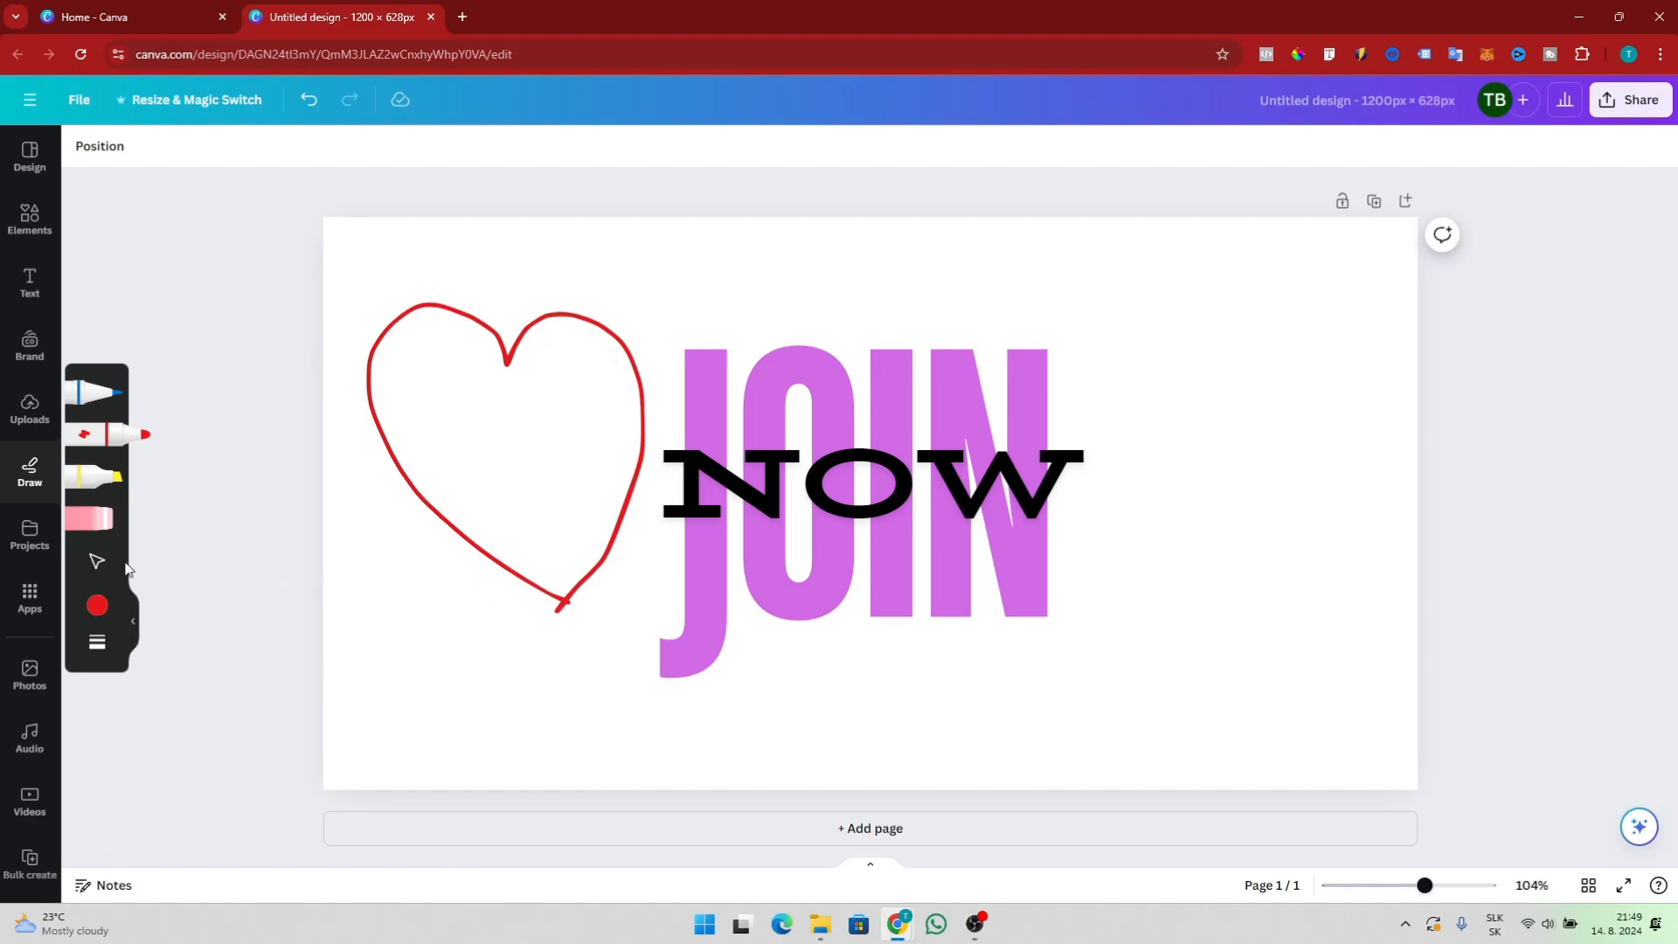
left_click(31, 541)
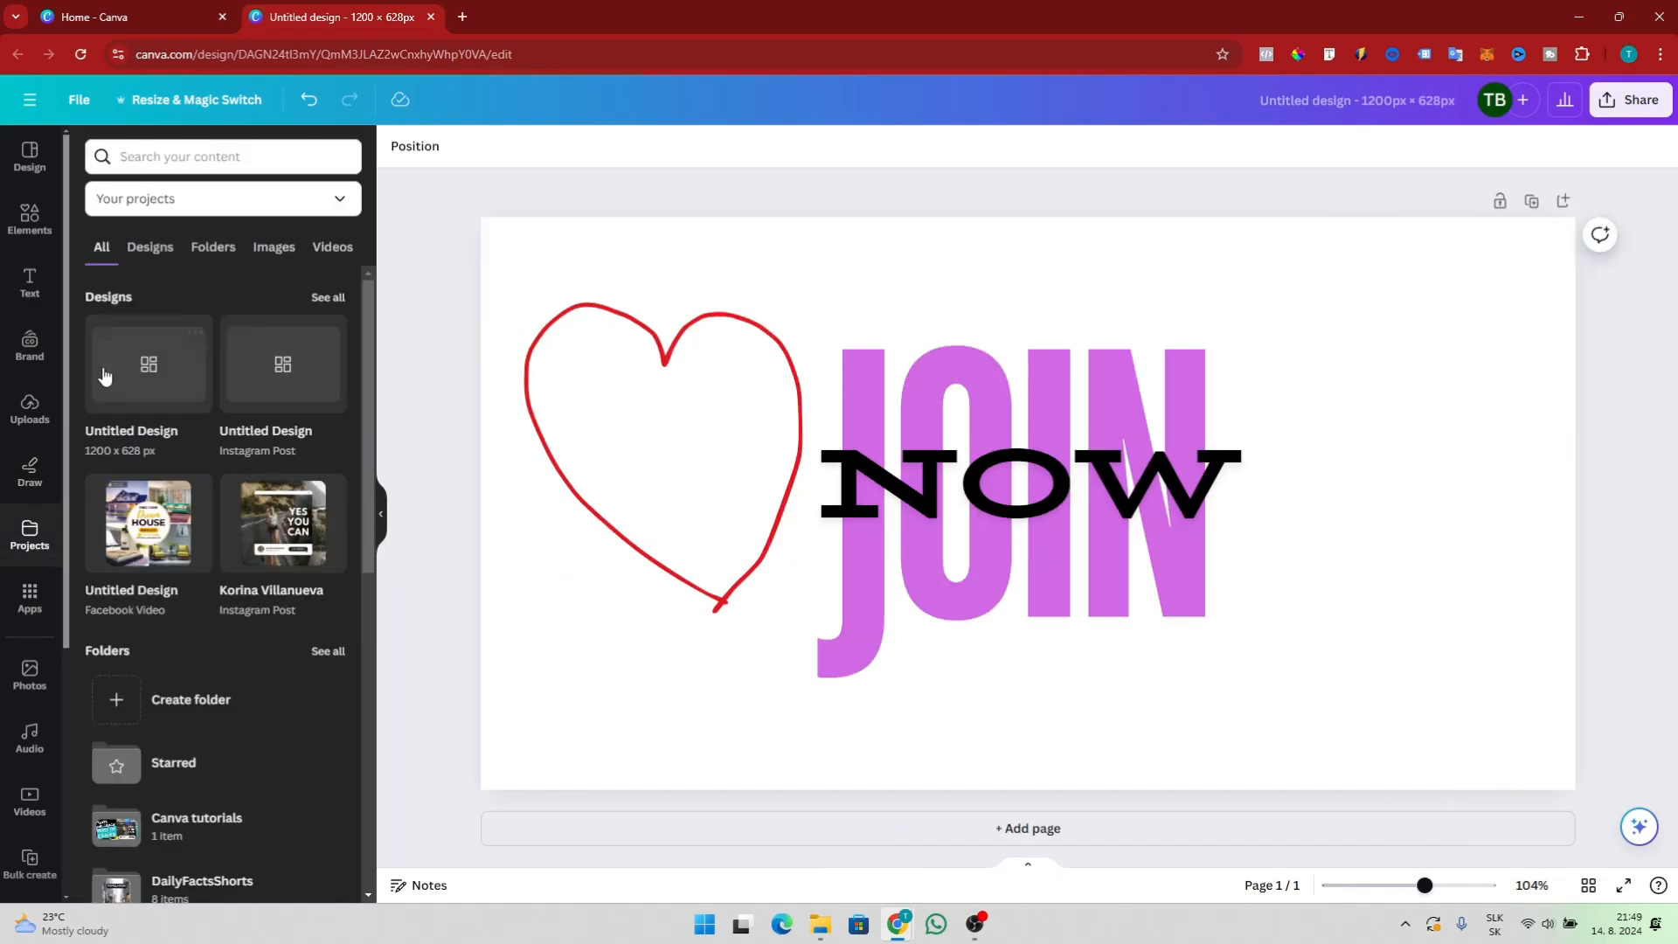
Search the apps library for text to speech
left_click(31, 600)
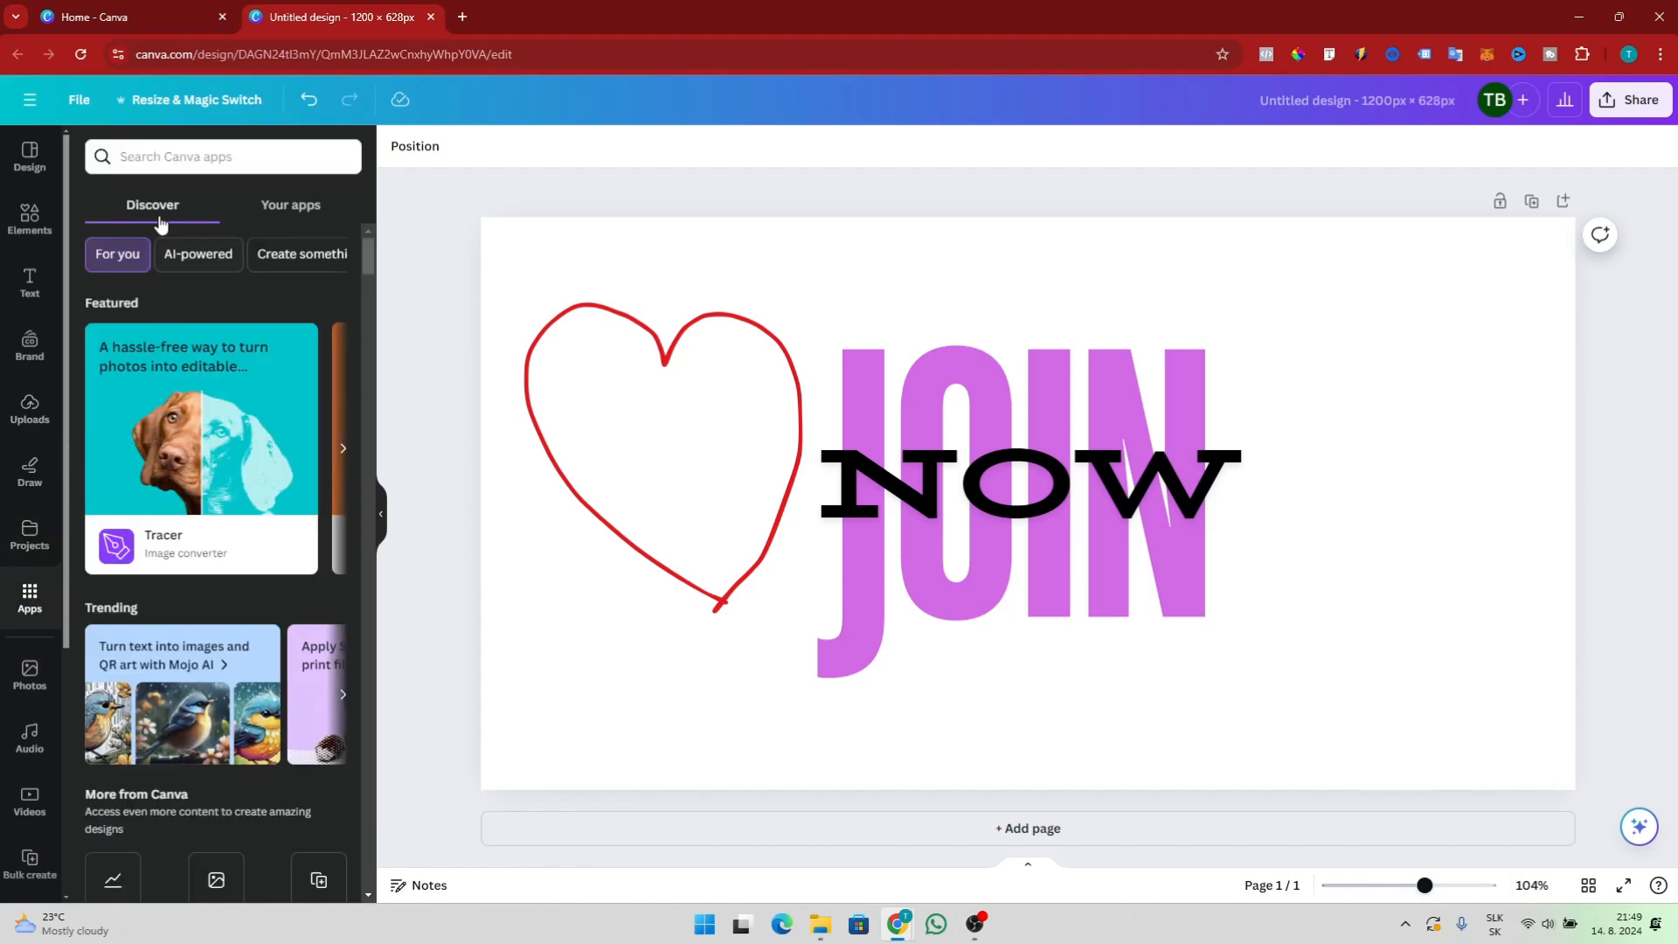
left_click(182, 163)
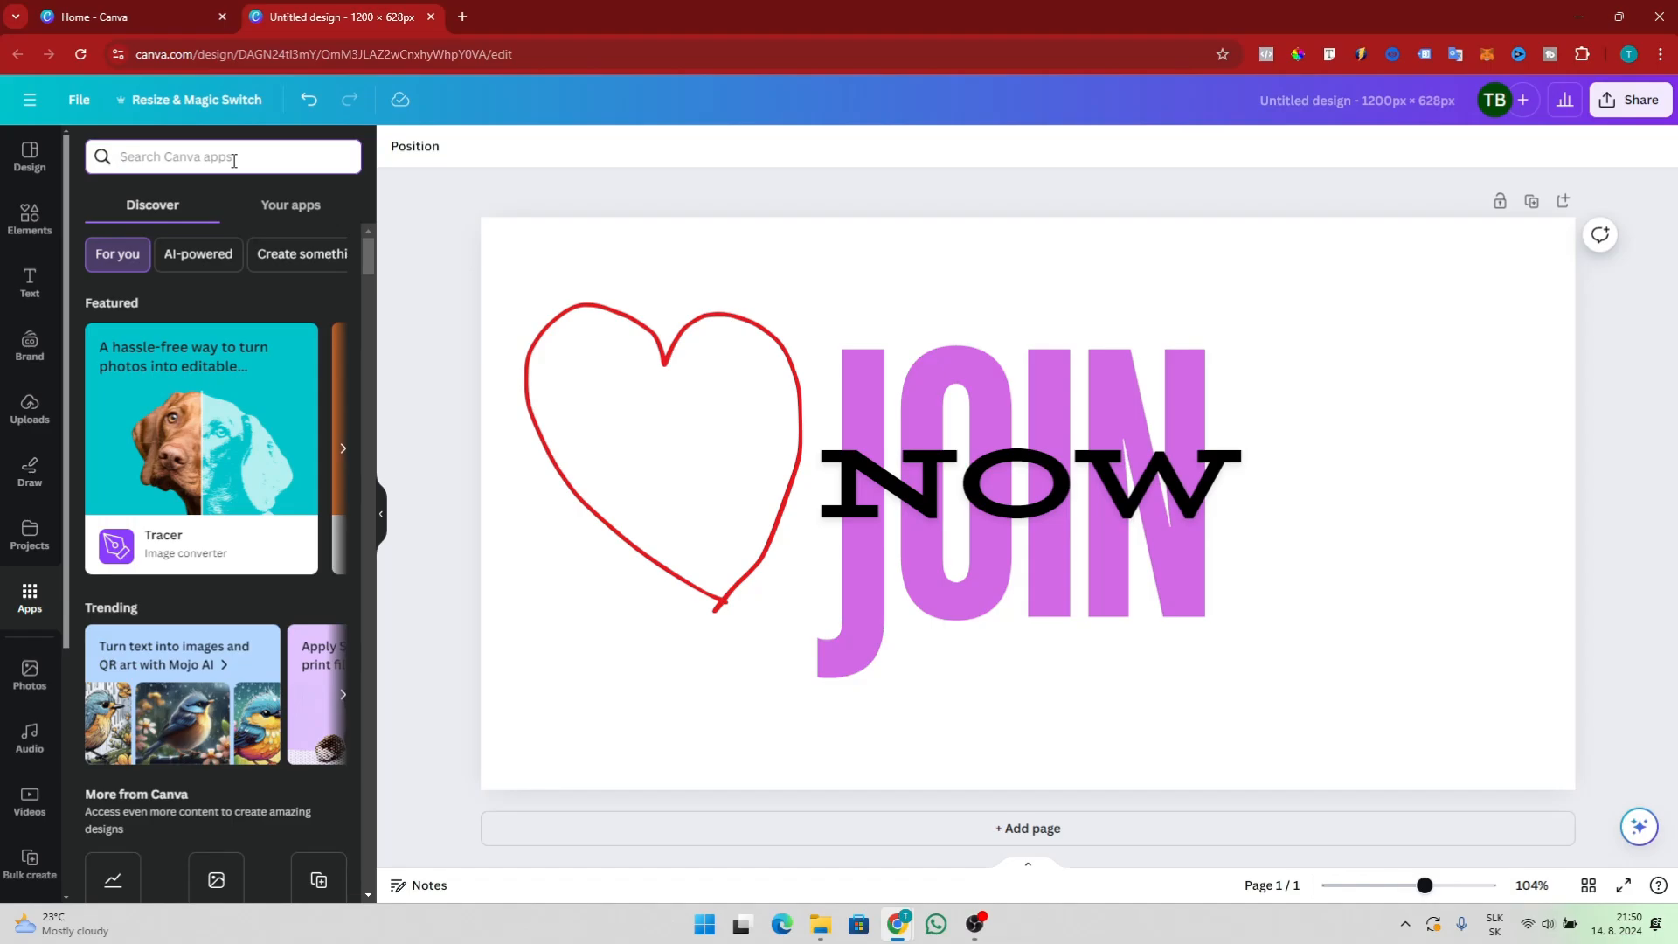
type("text ")
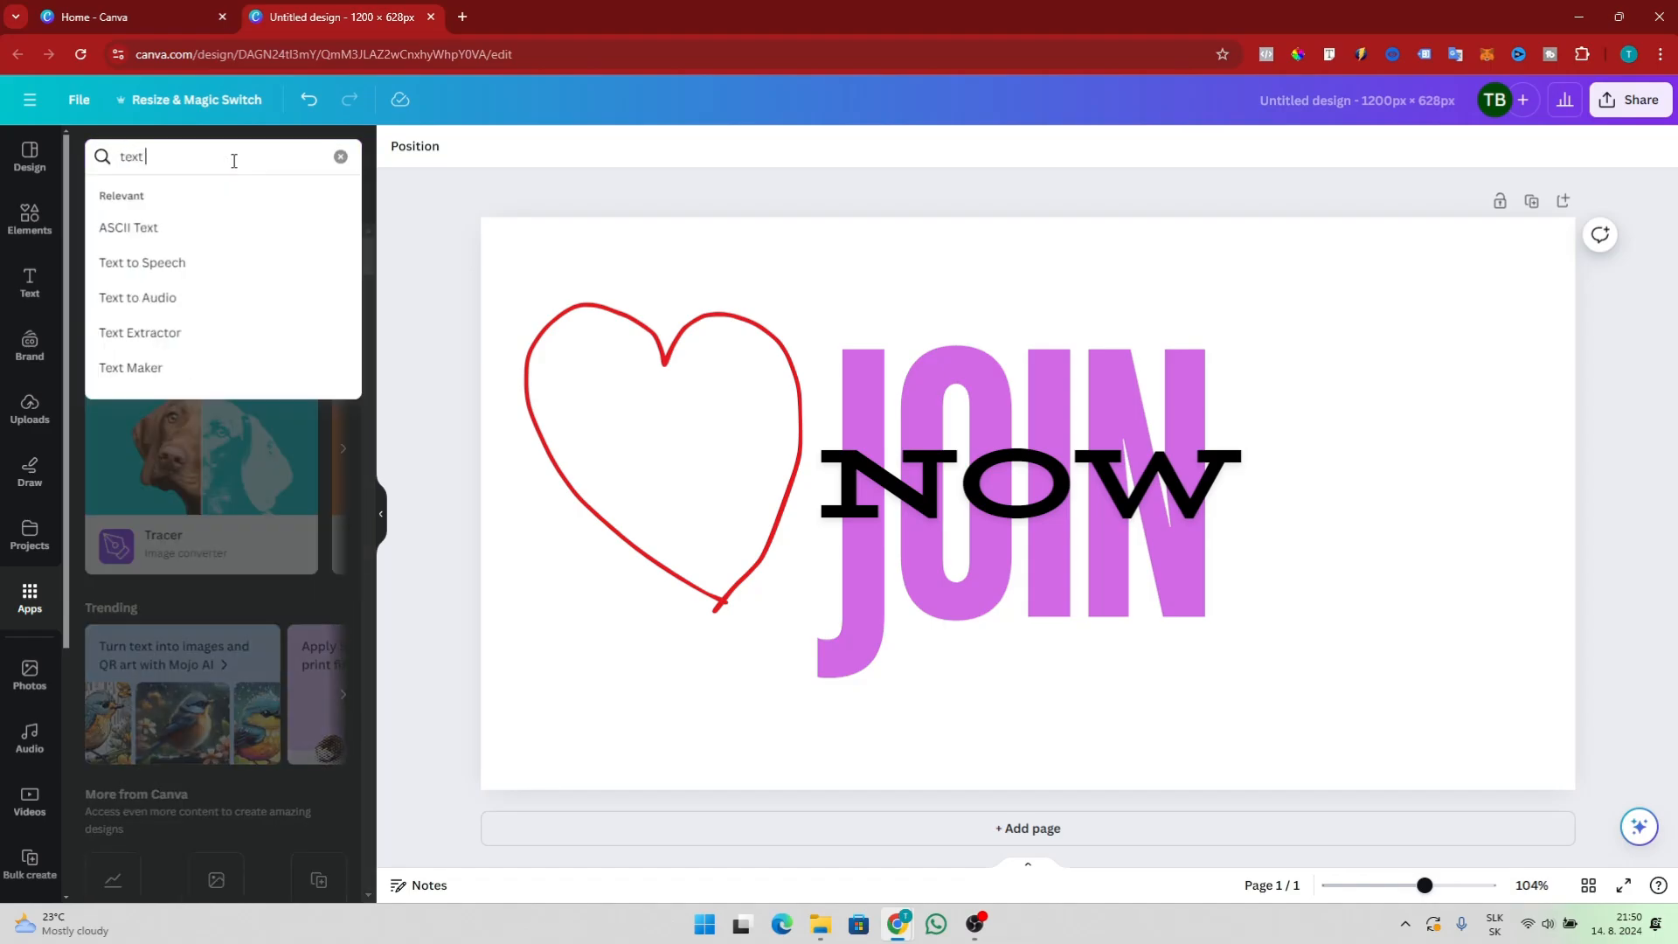
type("to speech")
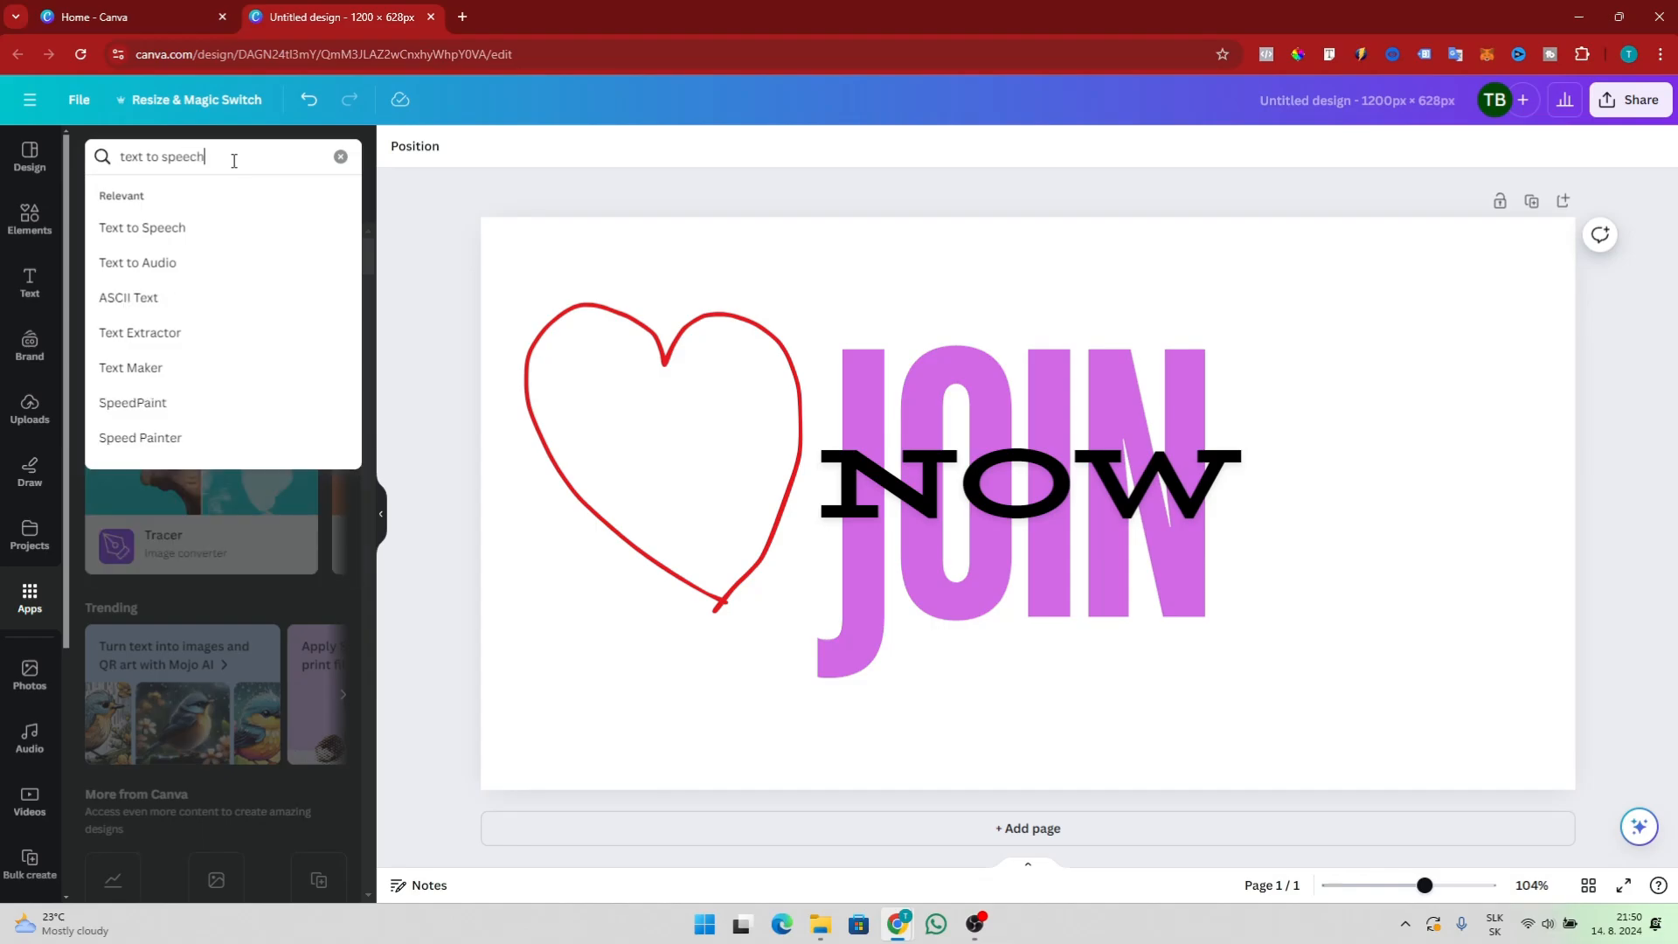
key("Return")
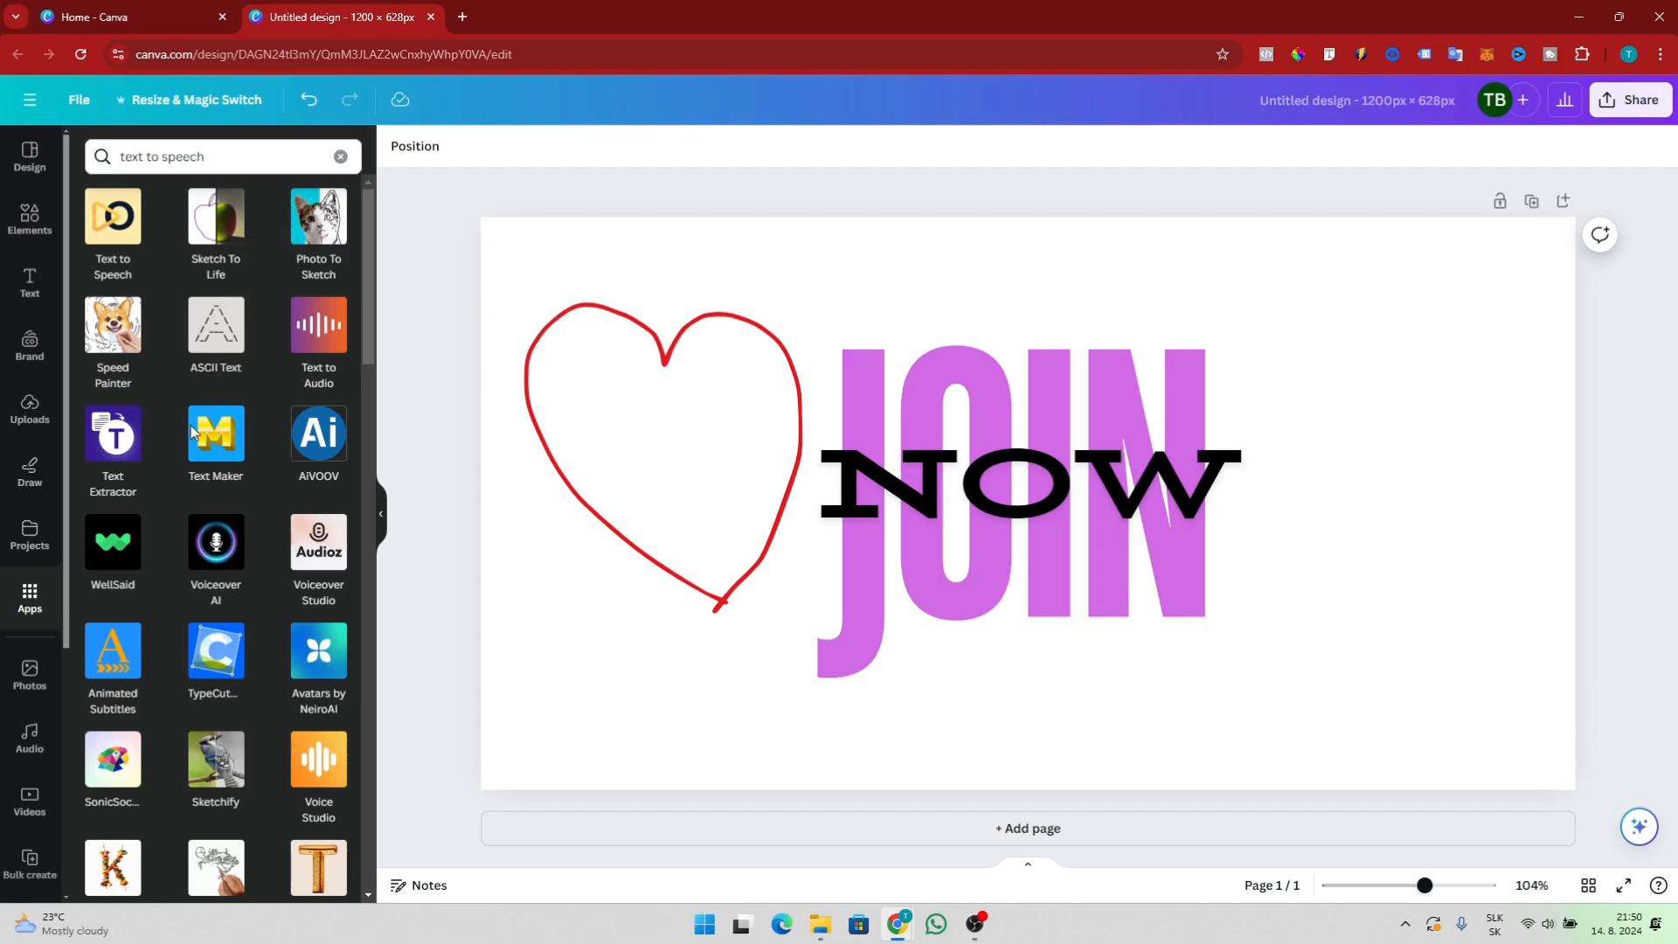
Browse the Photos, Audio and Videos panels of the side bar
scroll(31, 612, "down", 2)
left_click(33, 557)
right_click(32, 557)
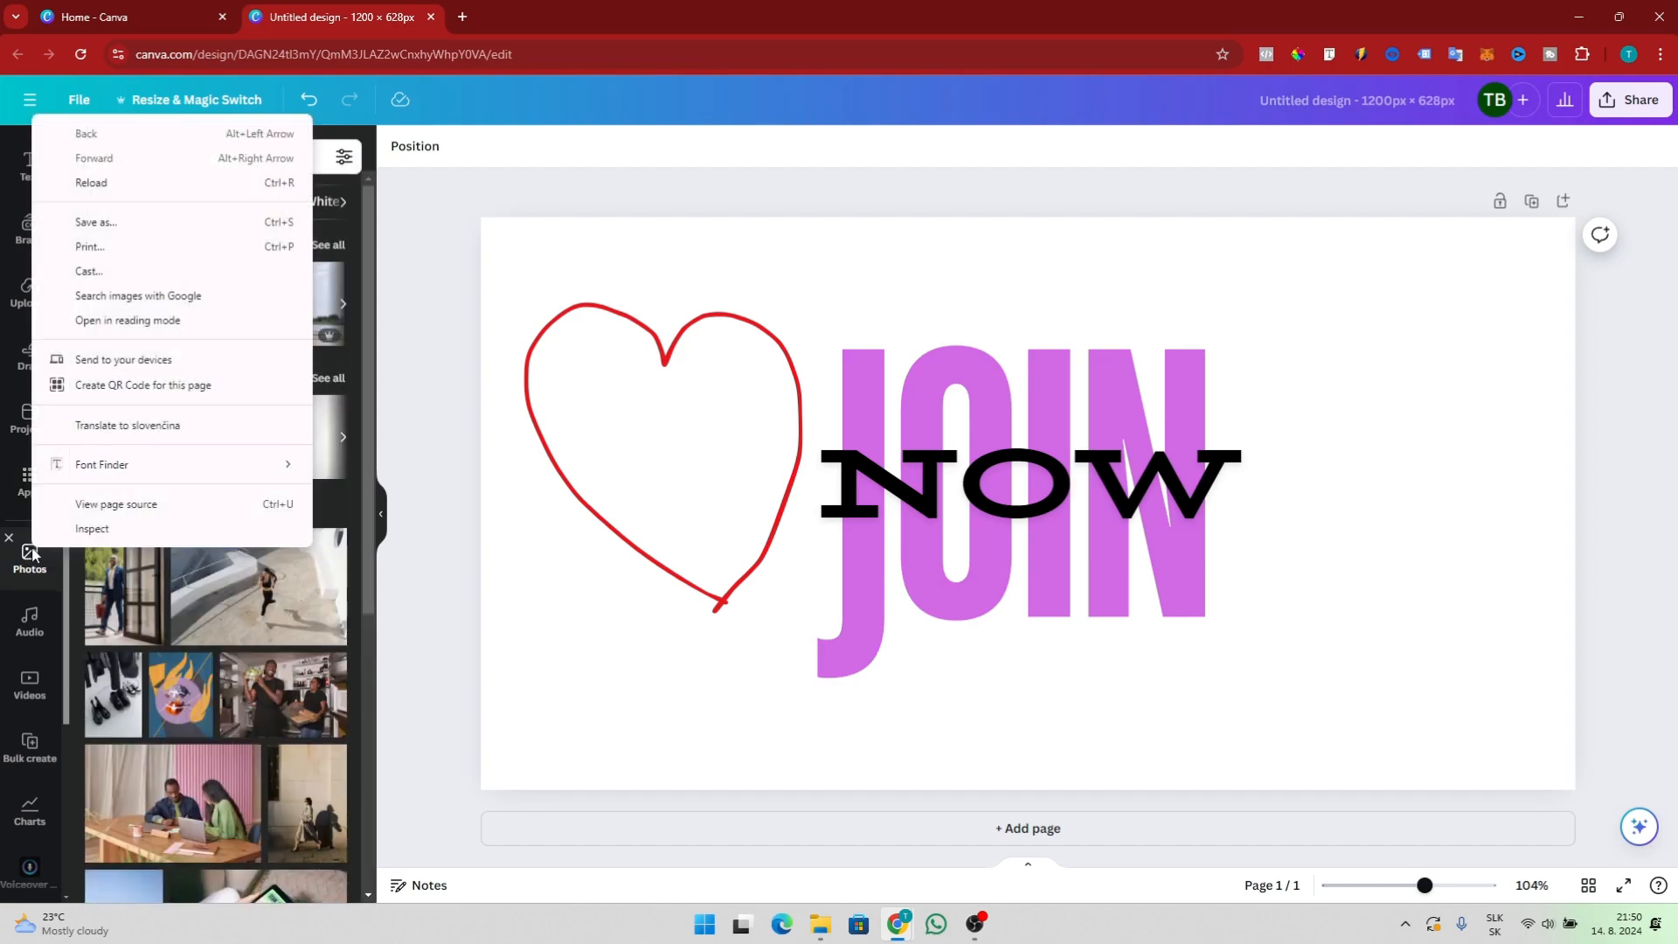
left_click(29, 570)
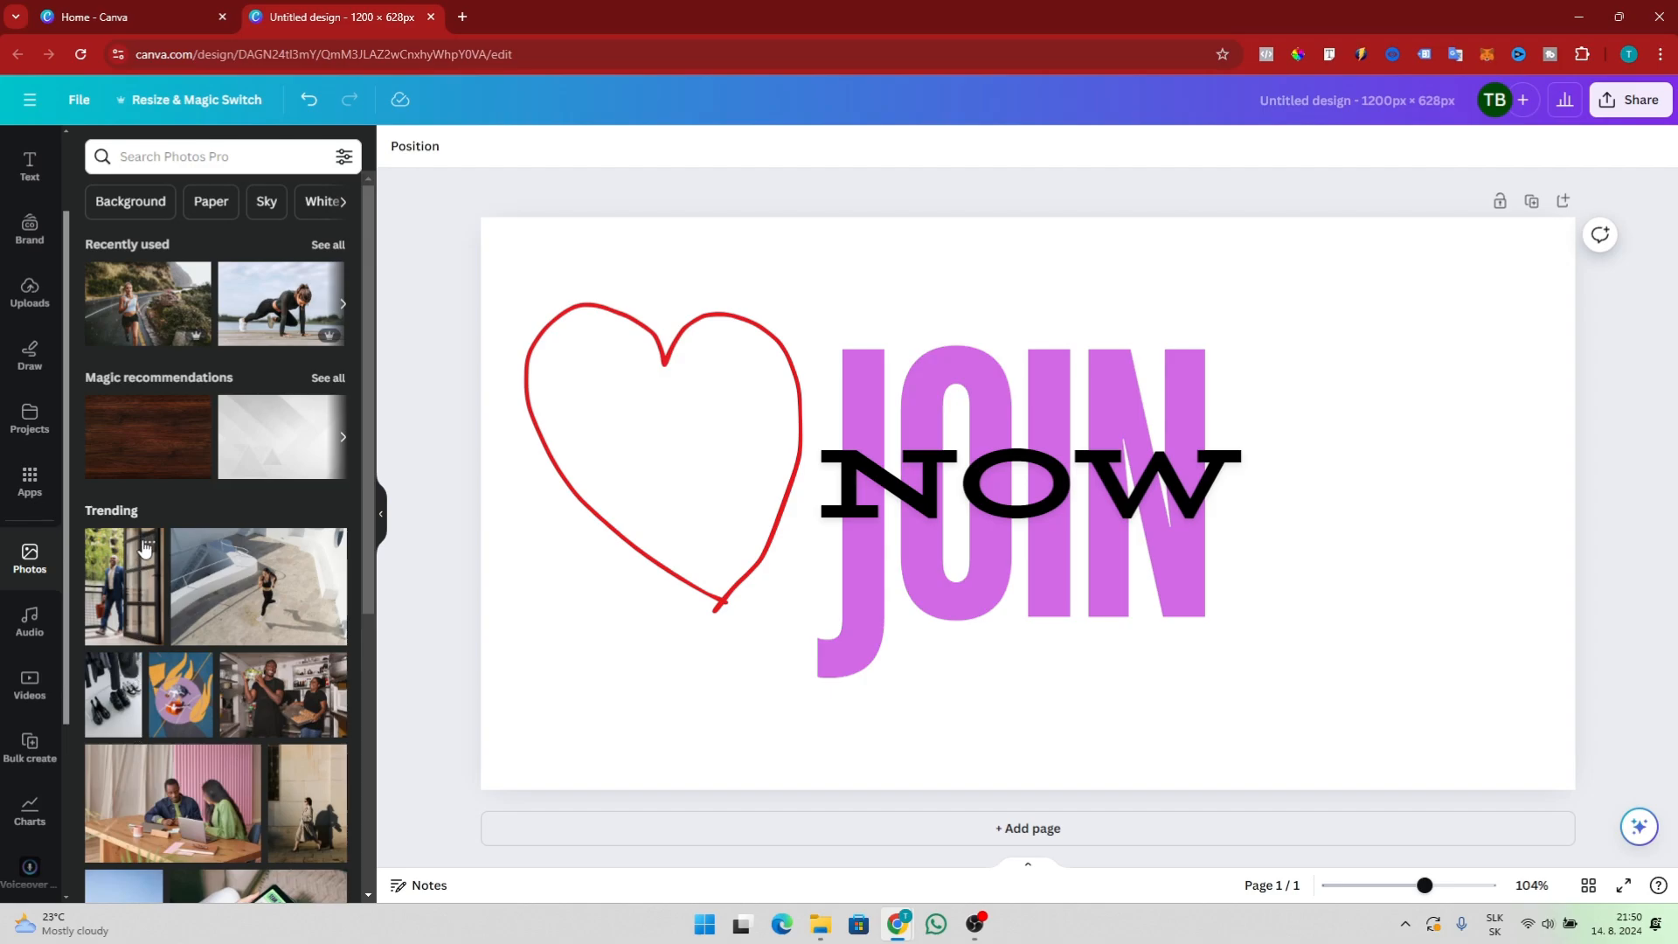
left_click(26, 623)
left_click(29, 684)
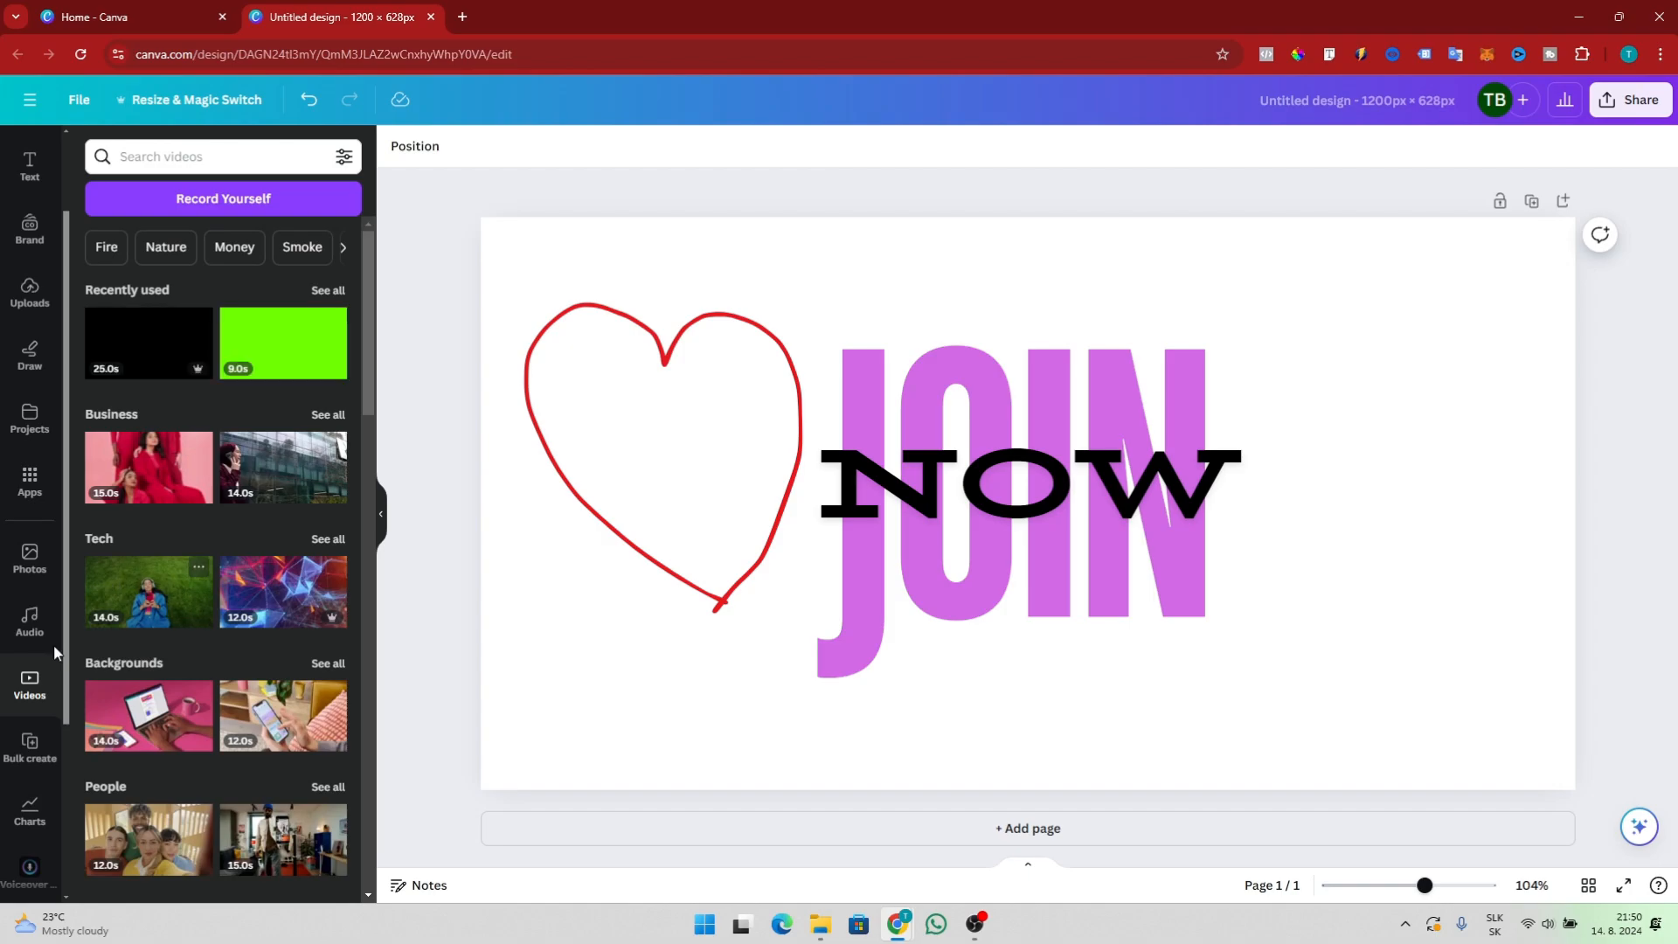
scroll(104, 568, "down", 3)
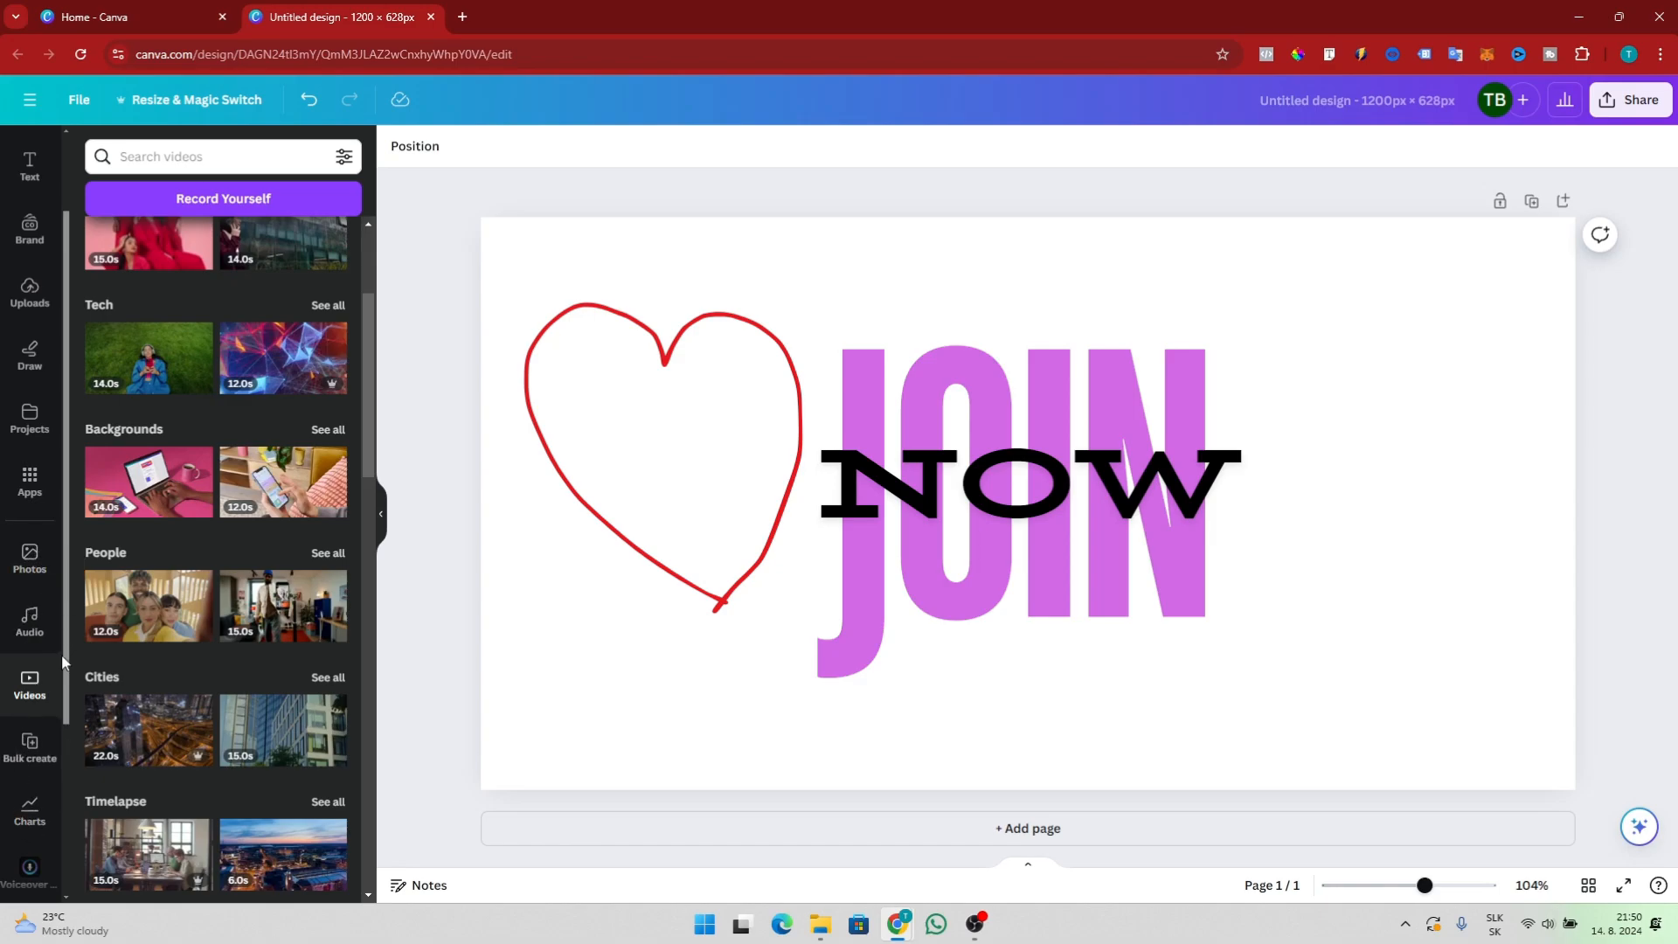
Search the apps library for photos
left_click(30, 482)
left_click(190, 156)
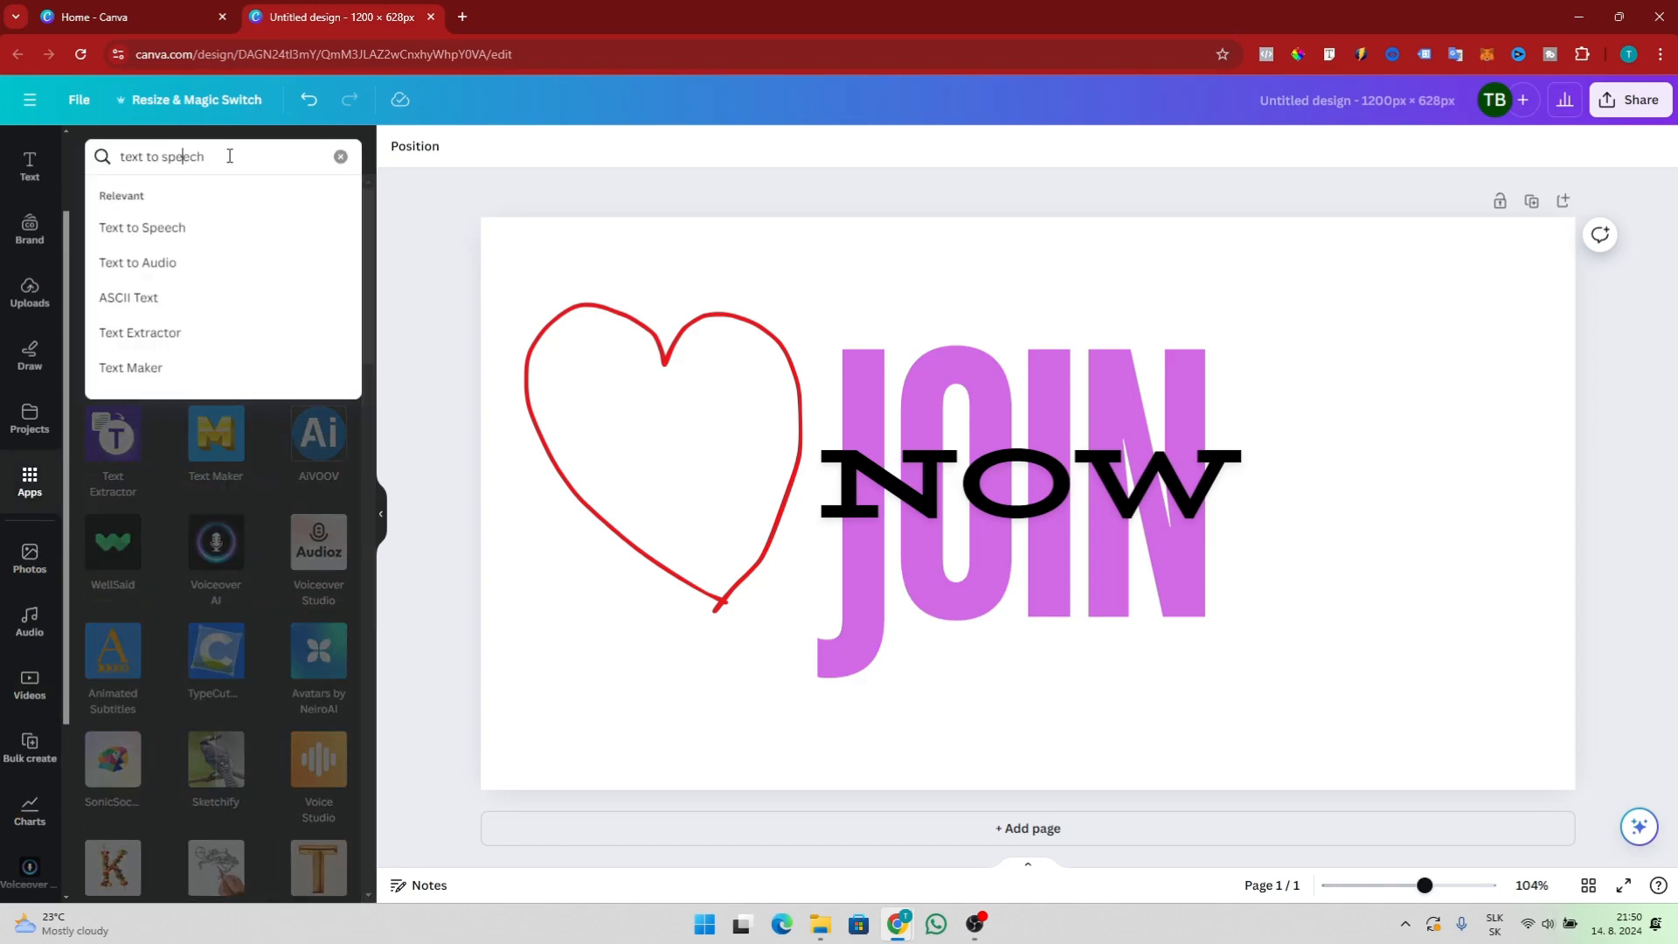
left_click_drag(204, 157, 88, 160)
type("phit")
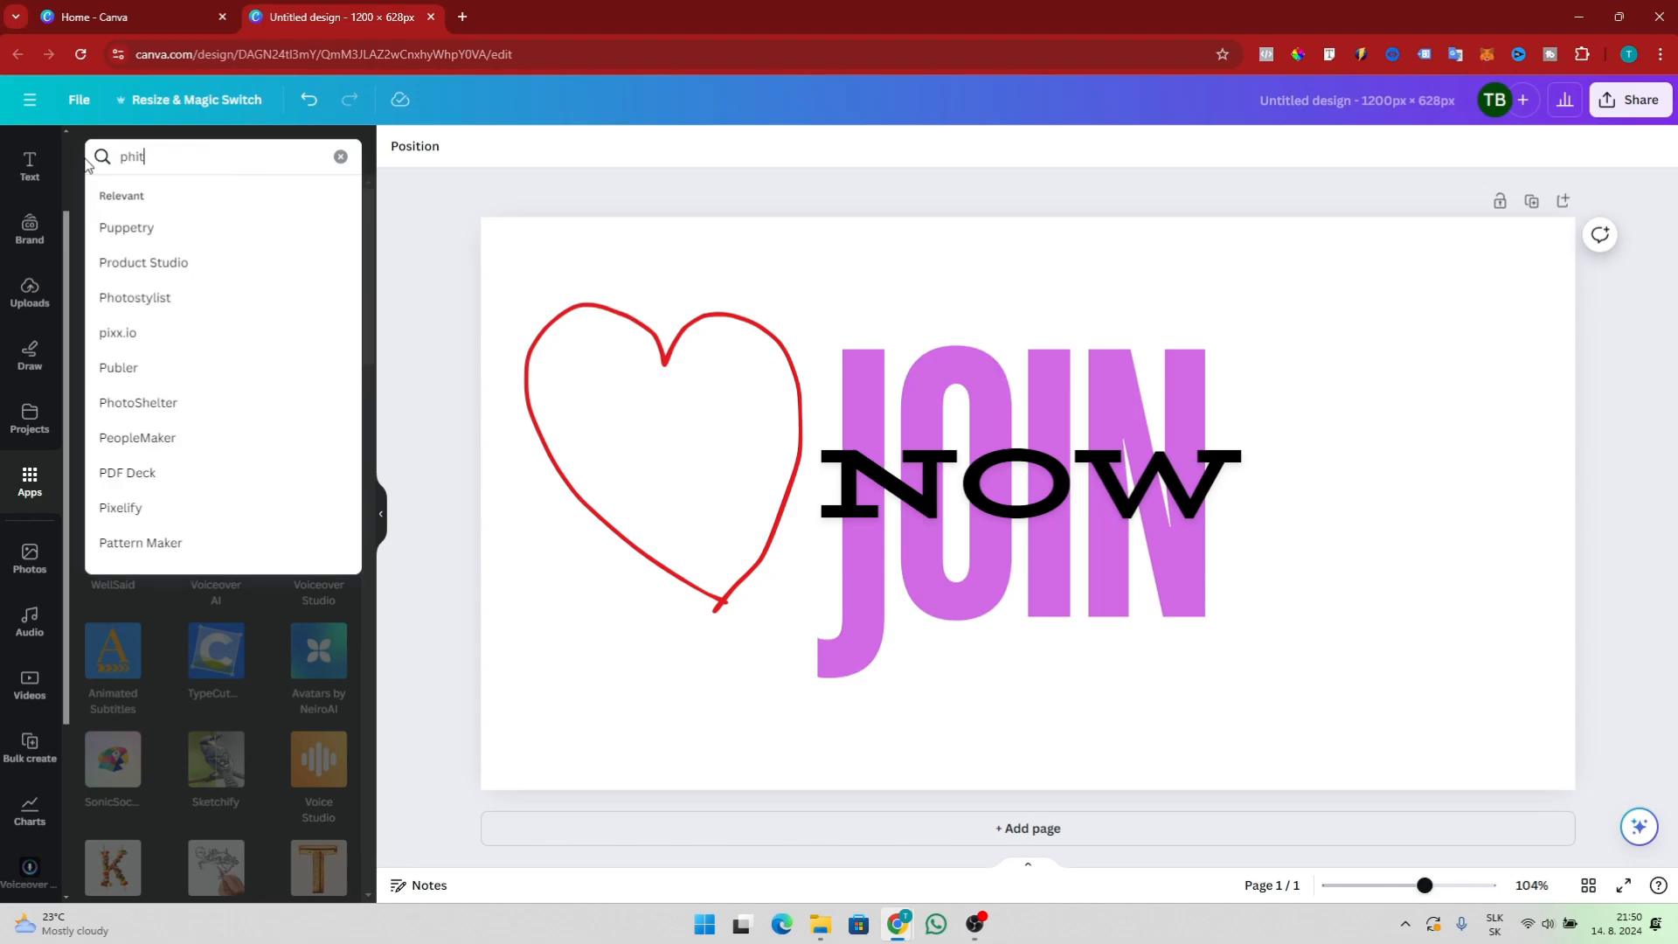
type("otos")
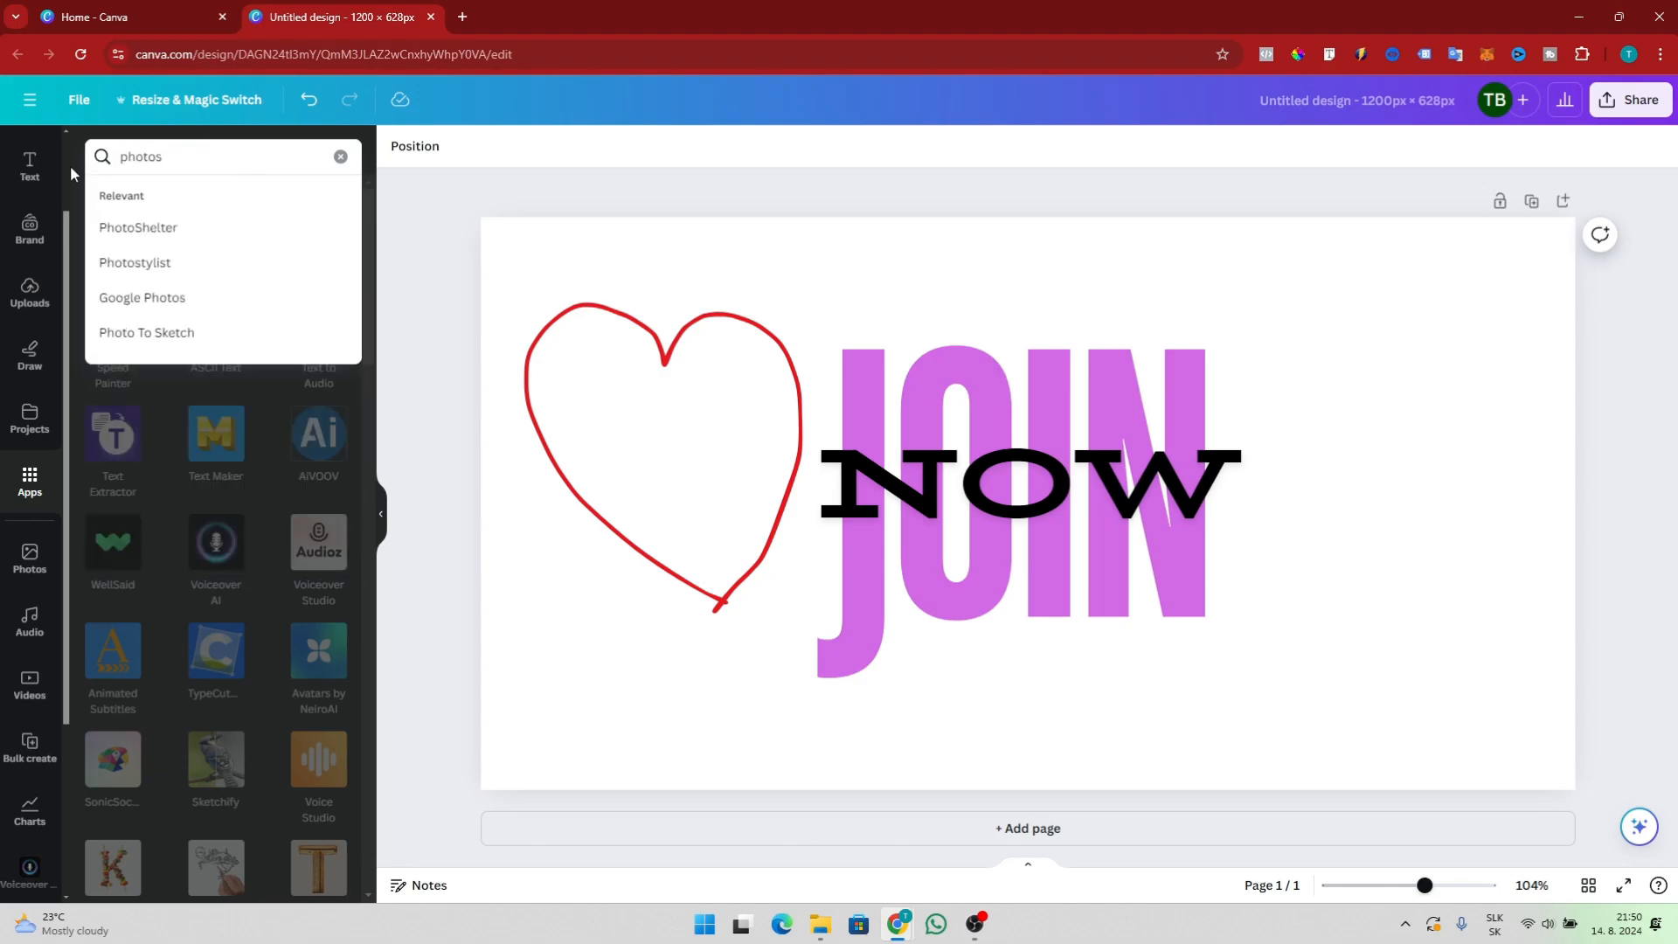
key("Return")
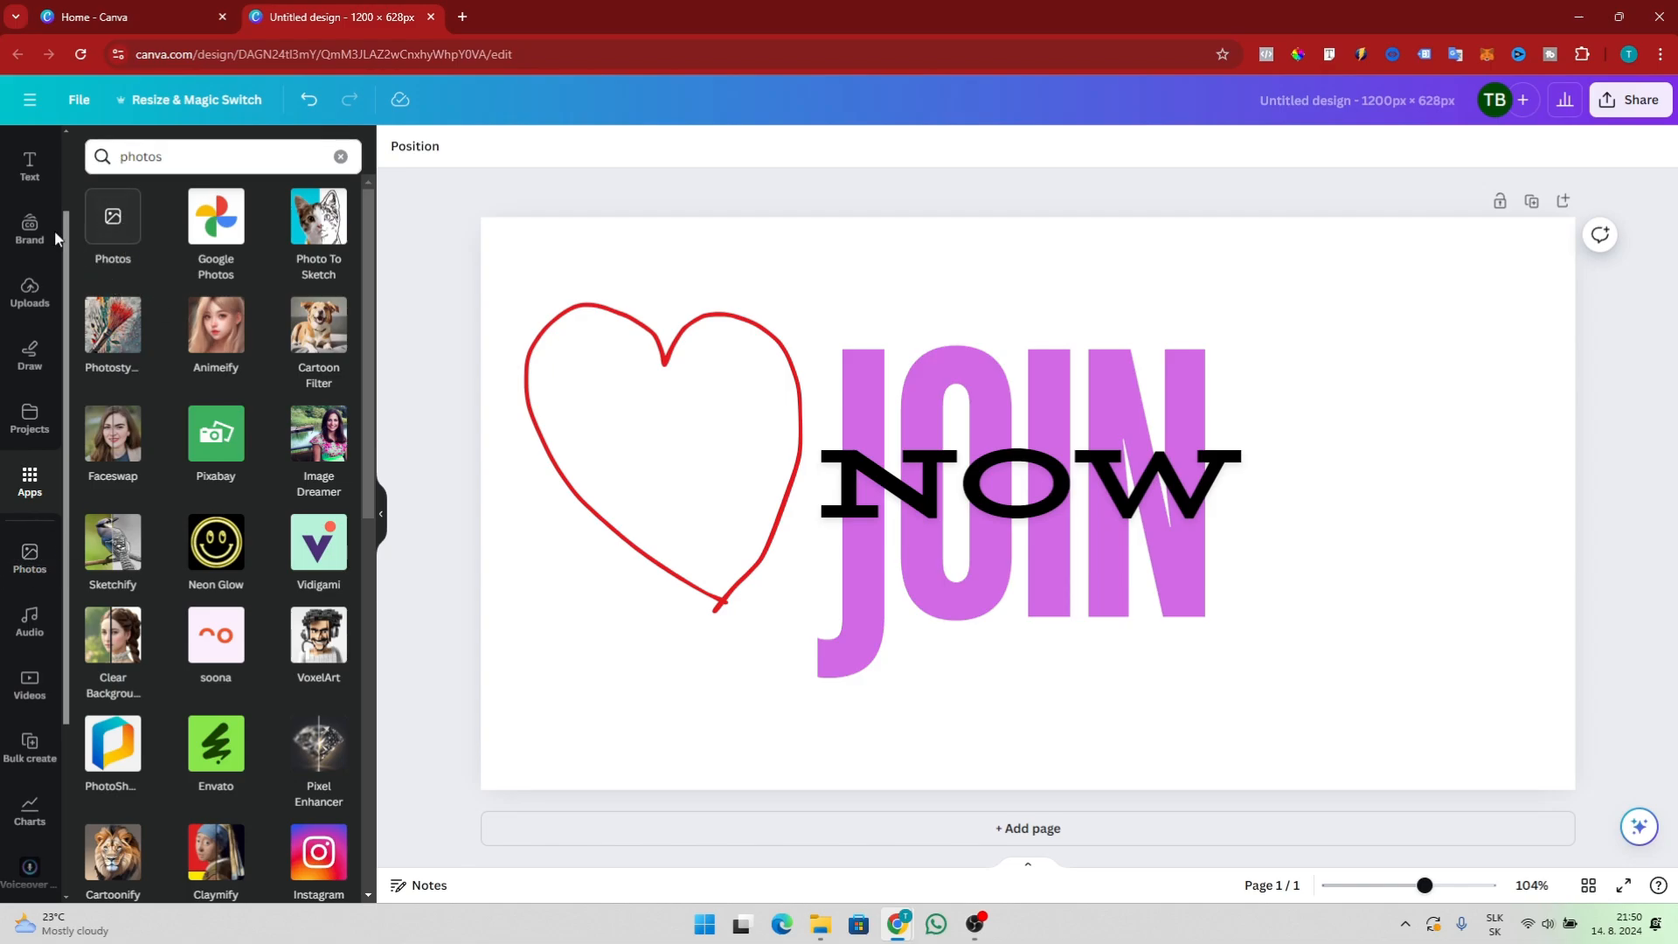
scroll(52, 258, "up", 2)
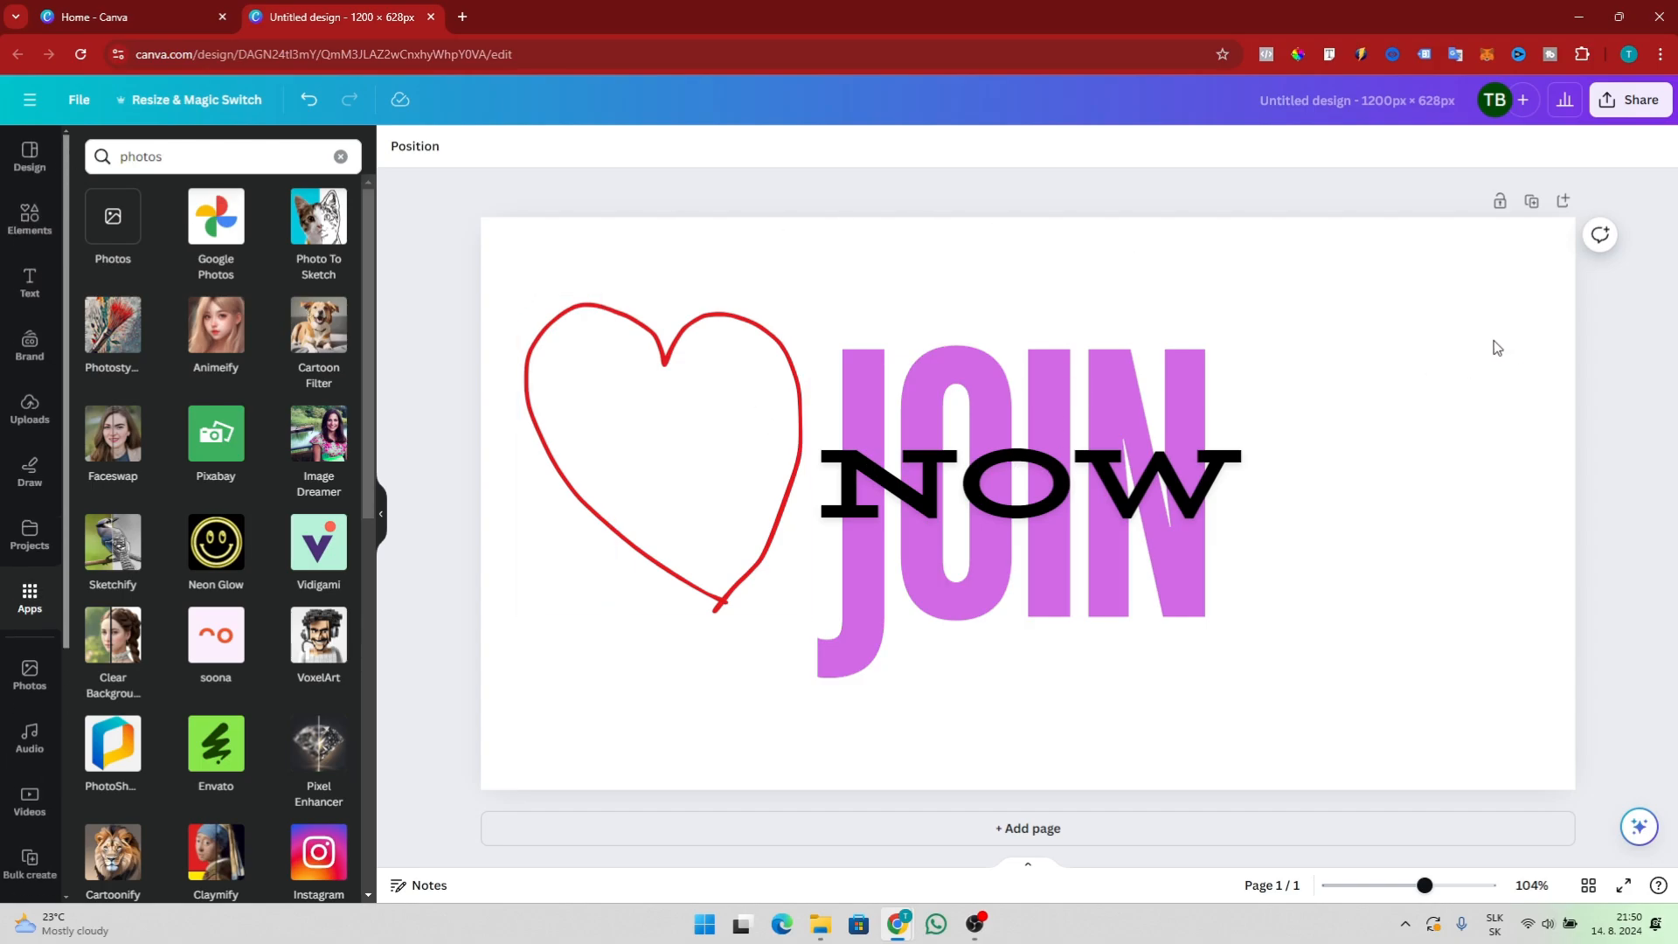
Open the page's background colour palette and browse the document and brand kit colours
left_click(798, 267)
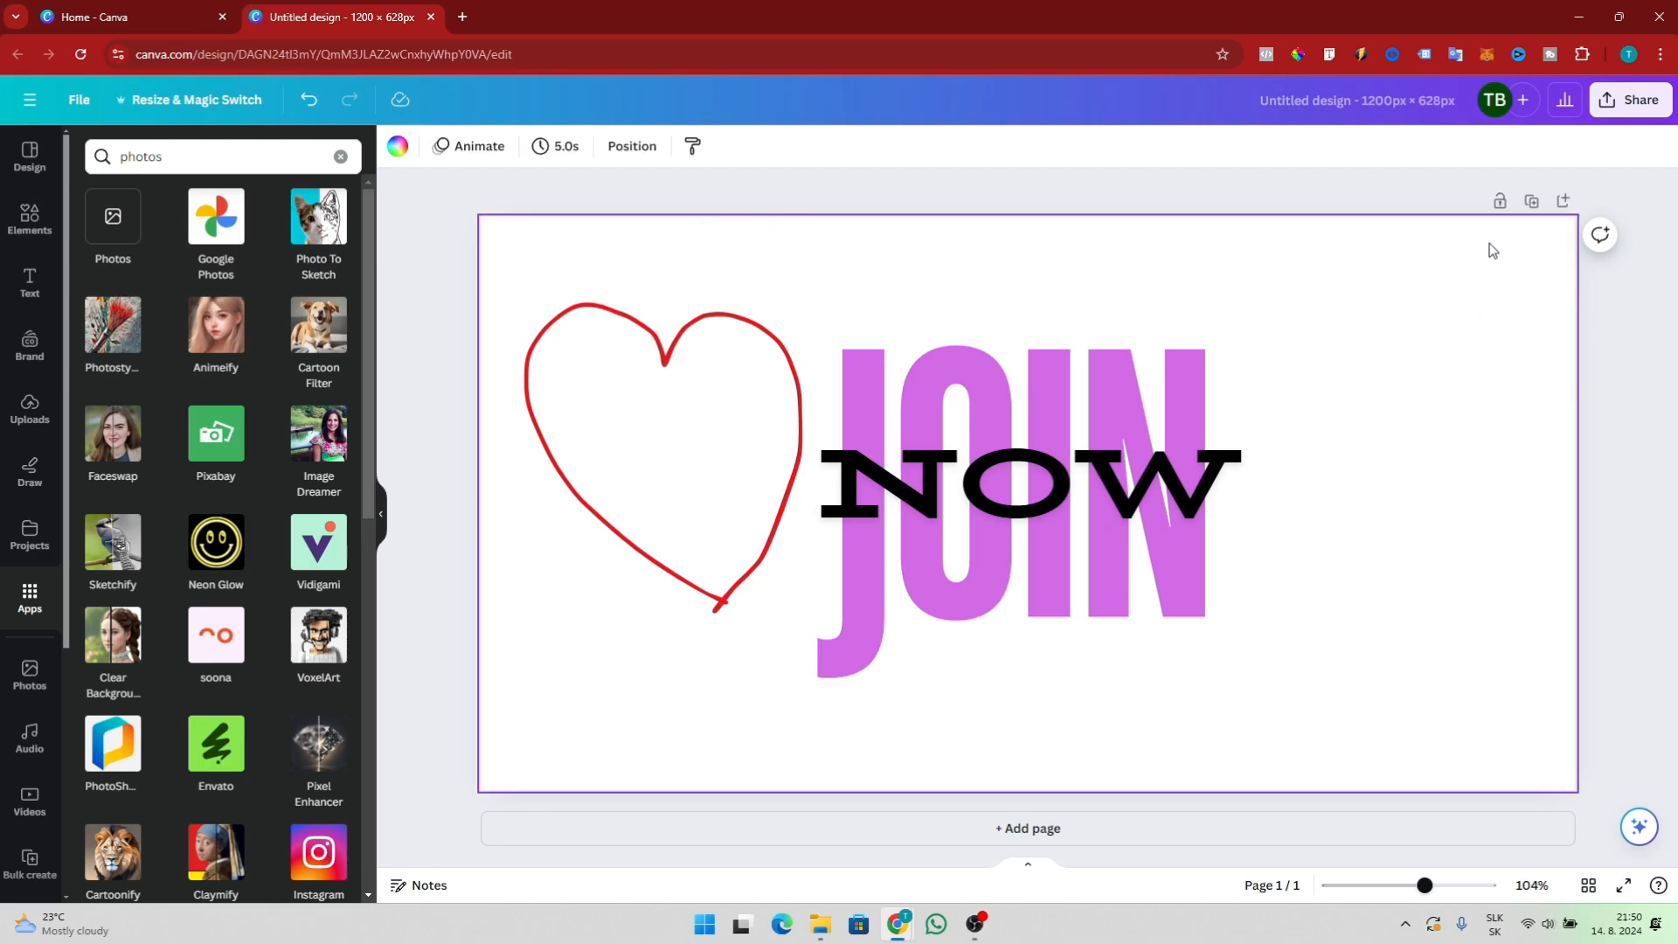
left_click(397, 150)
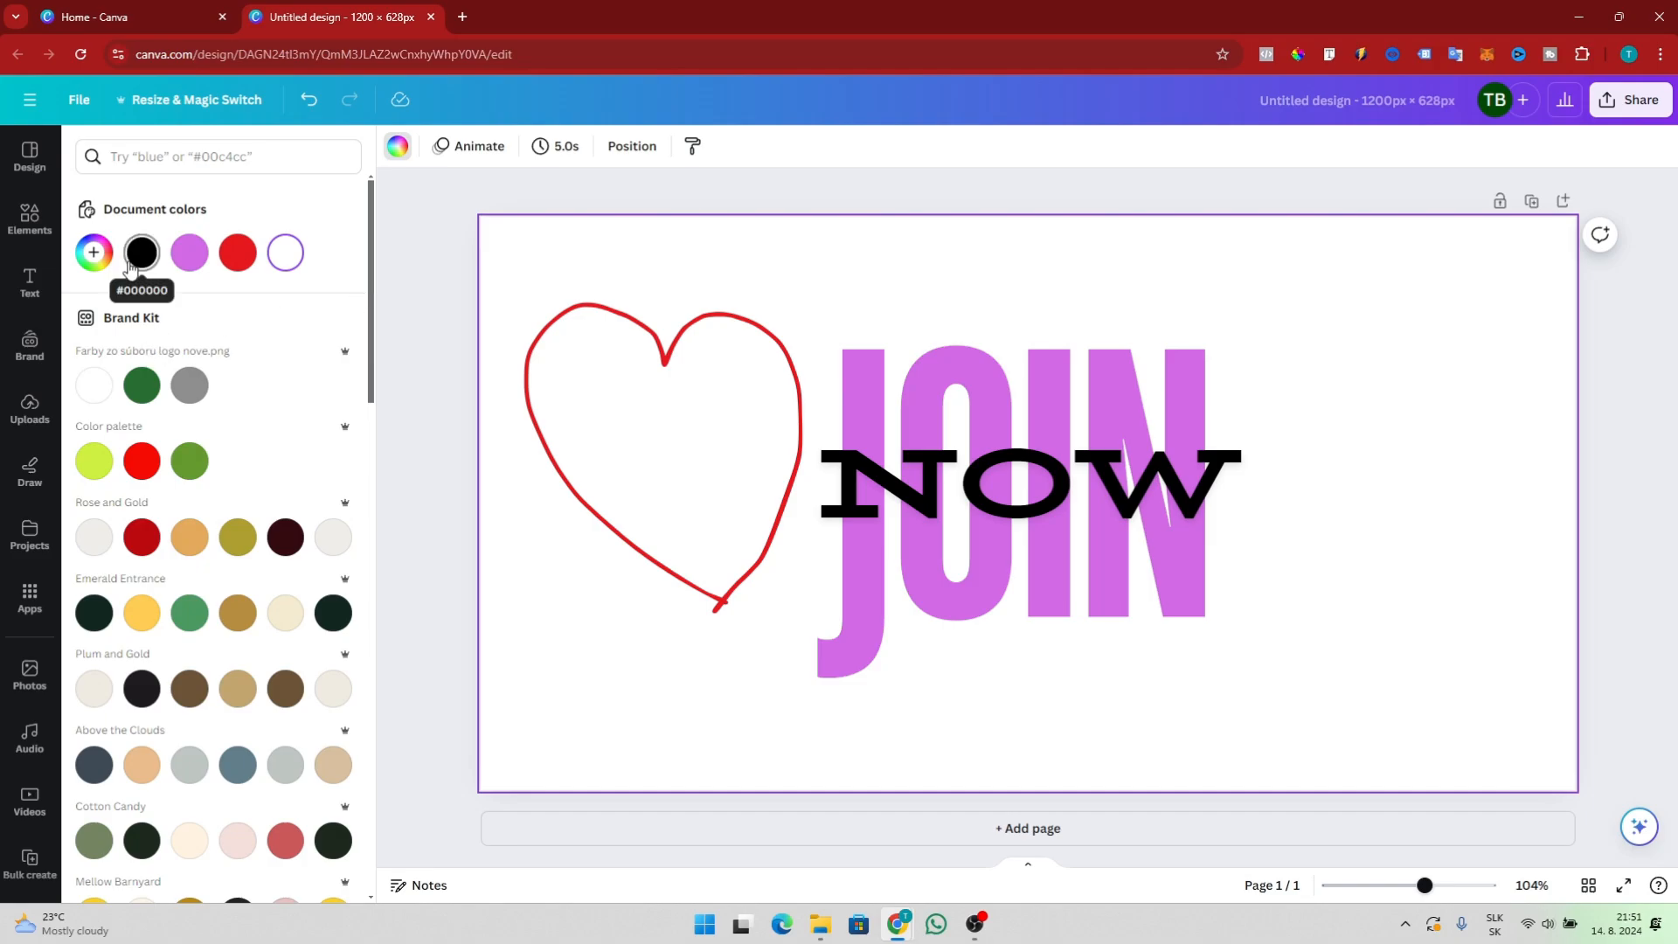
scroll(238, 572, "down", 4)
scroll(238, 572, "down", 8)
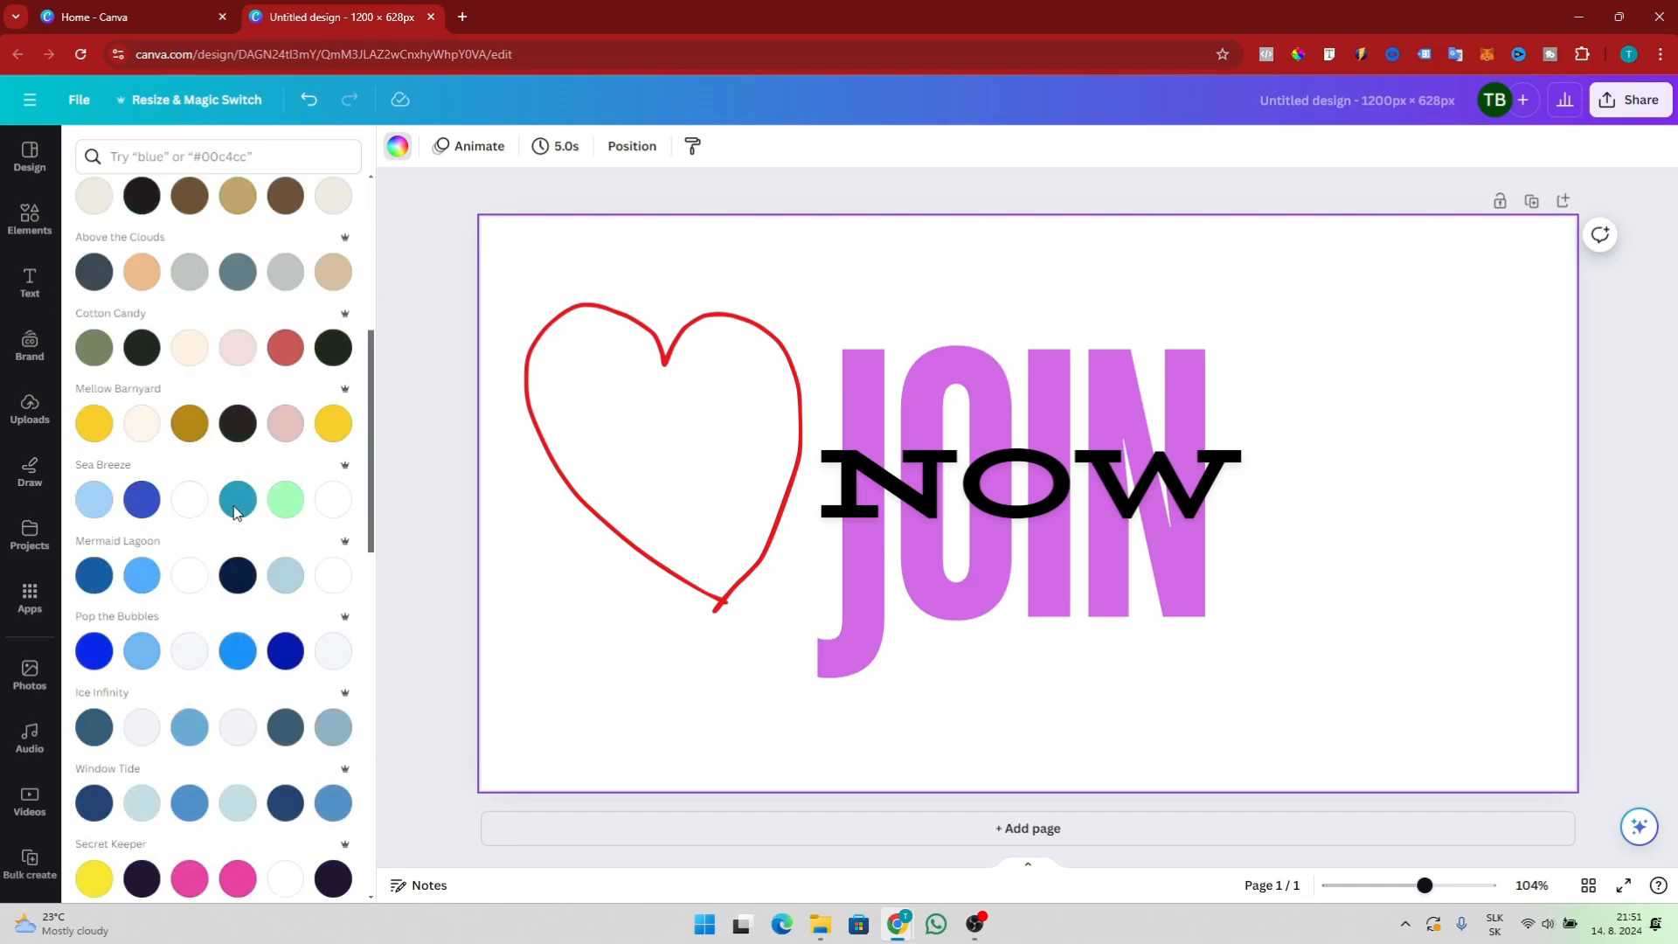
scroll(301, 603, "up", 12)
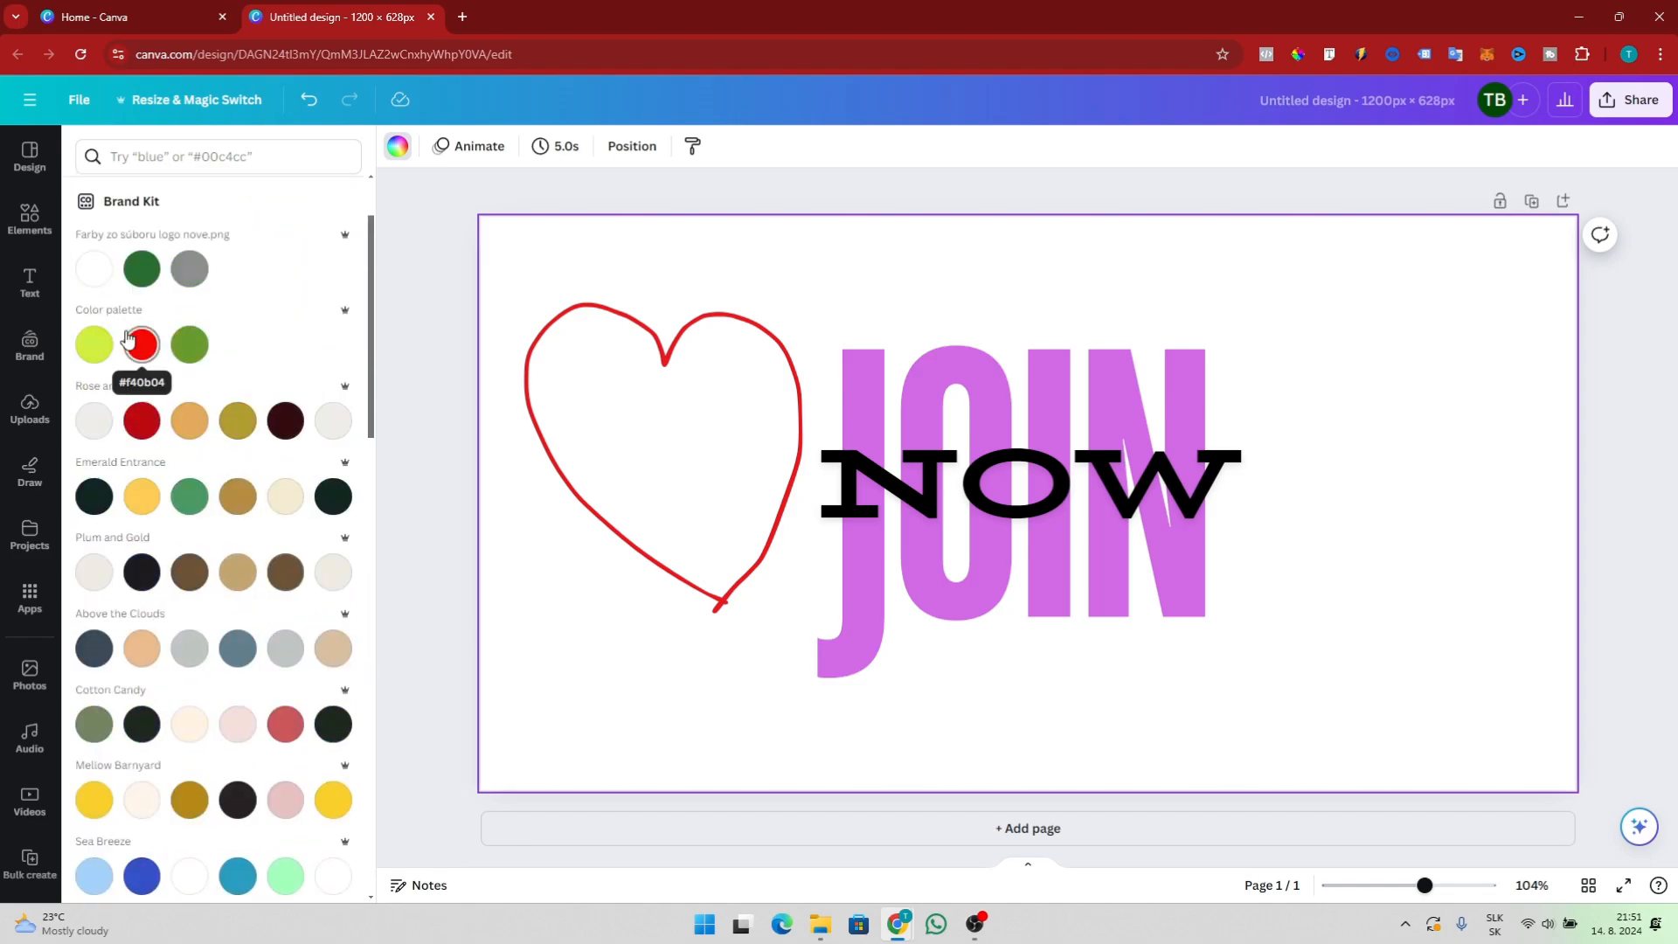
scroll(238, 380, "up", 2)
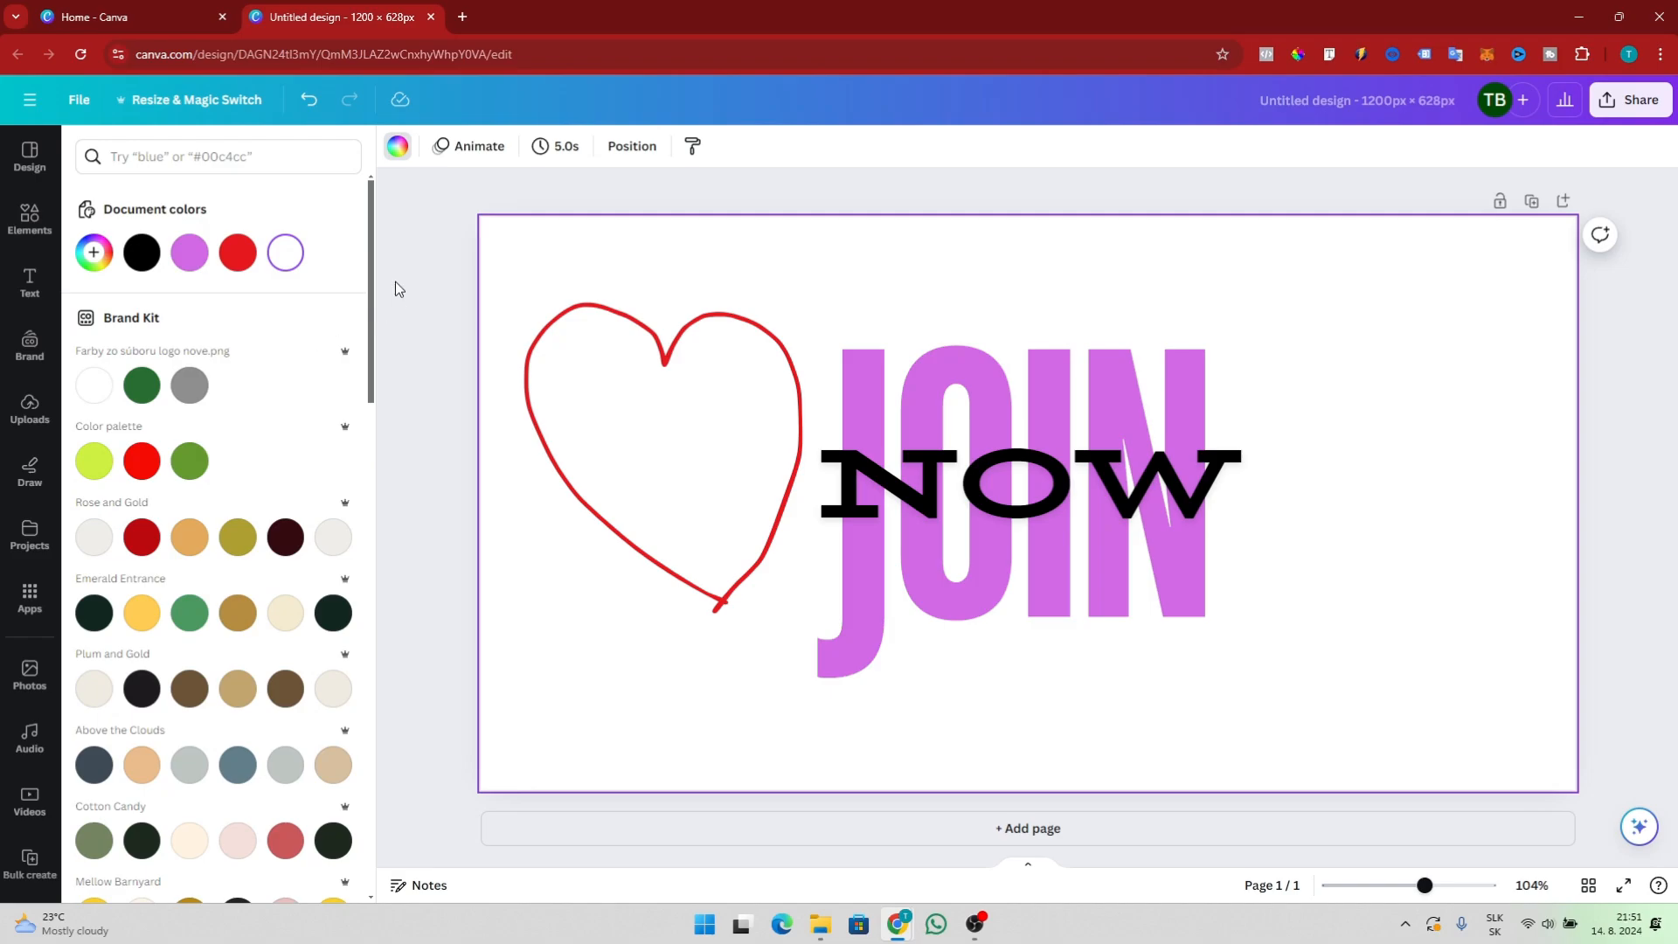
left_click_drag(369, 281, 369, 225)
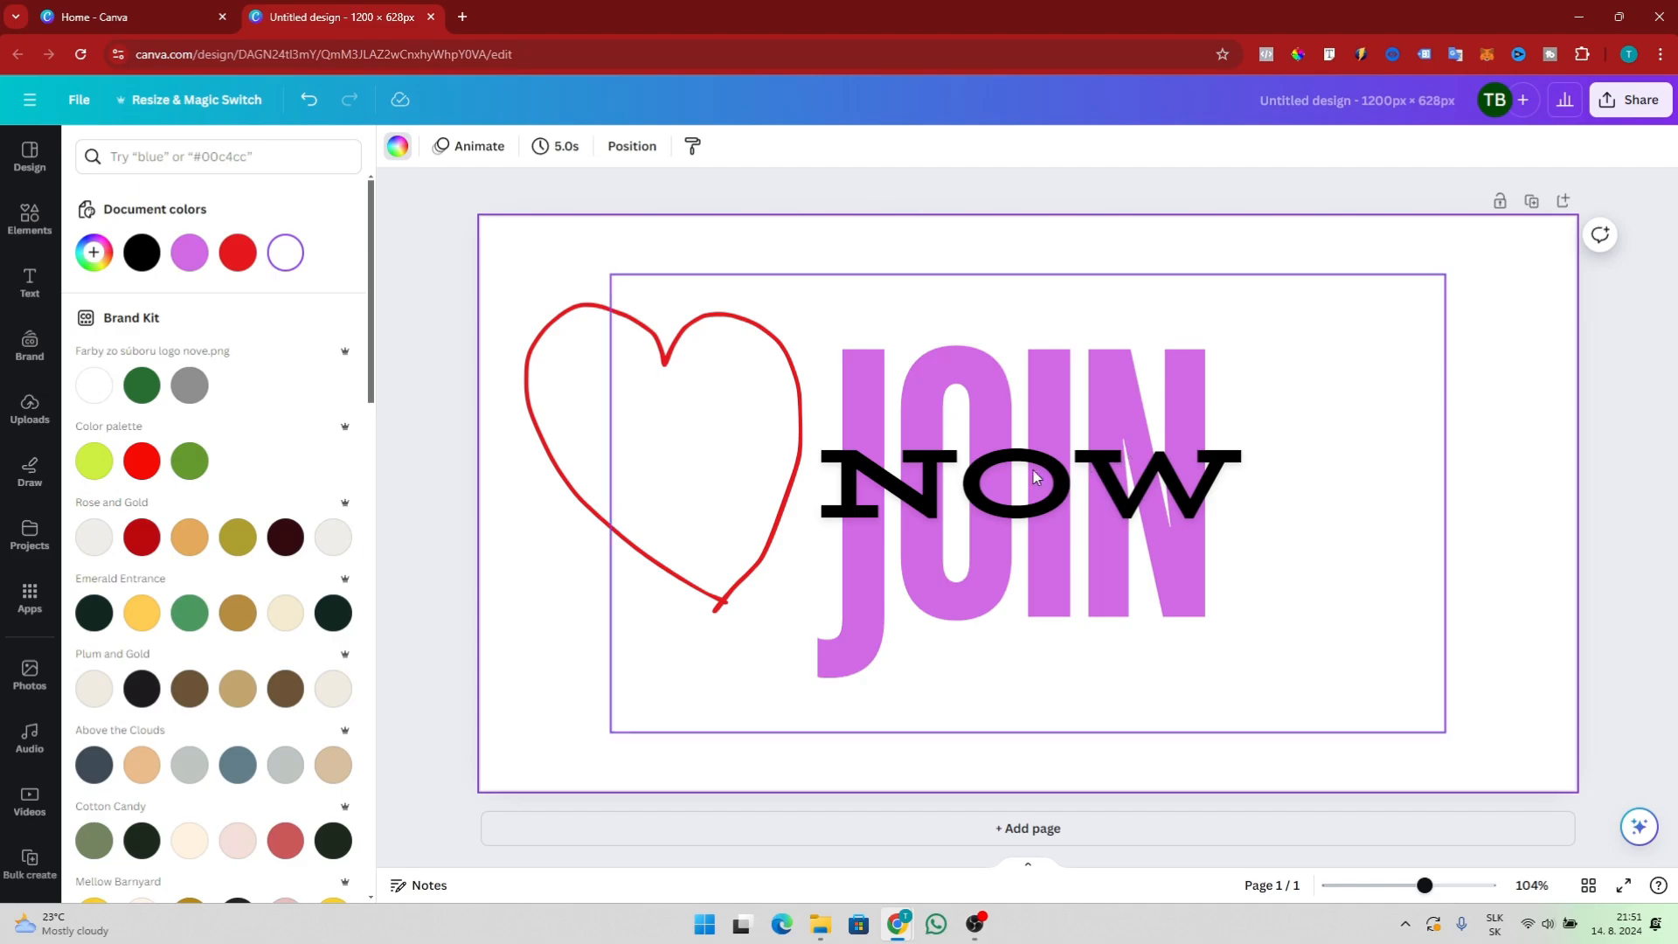
Delete the red heart drawing and both JOIN NOW text elements to clear the page
left_click(645, 412)
key("Delete")
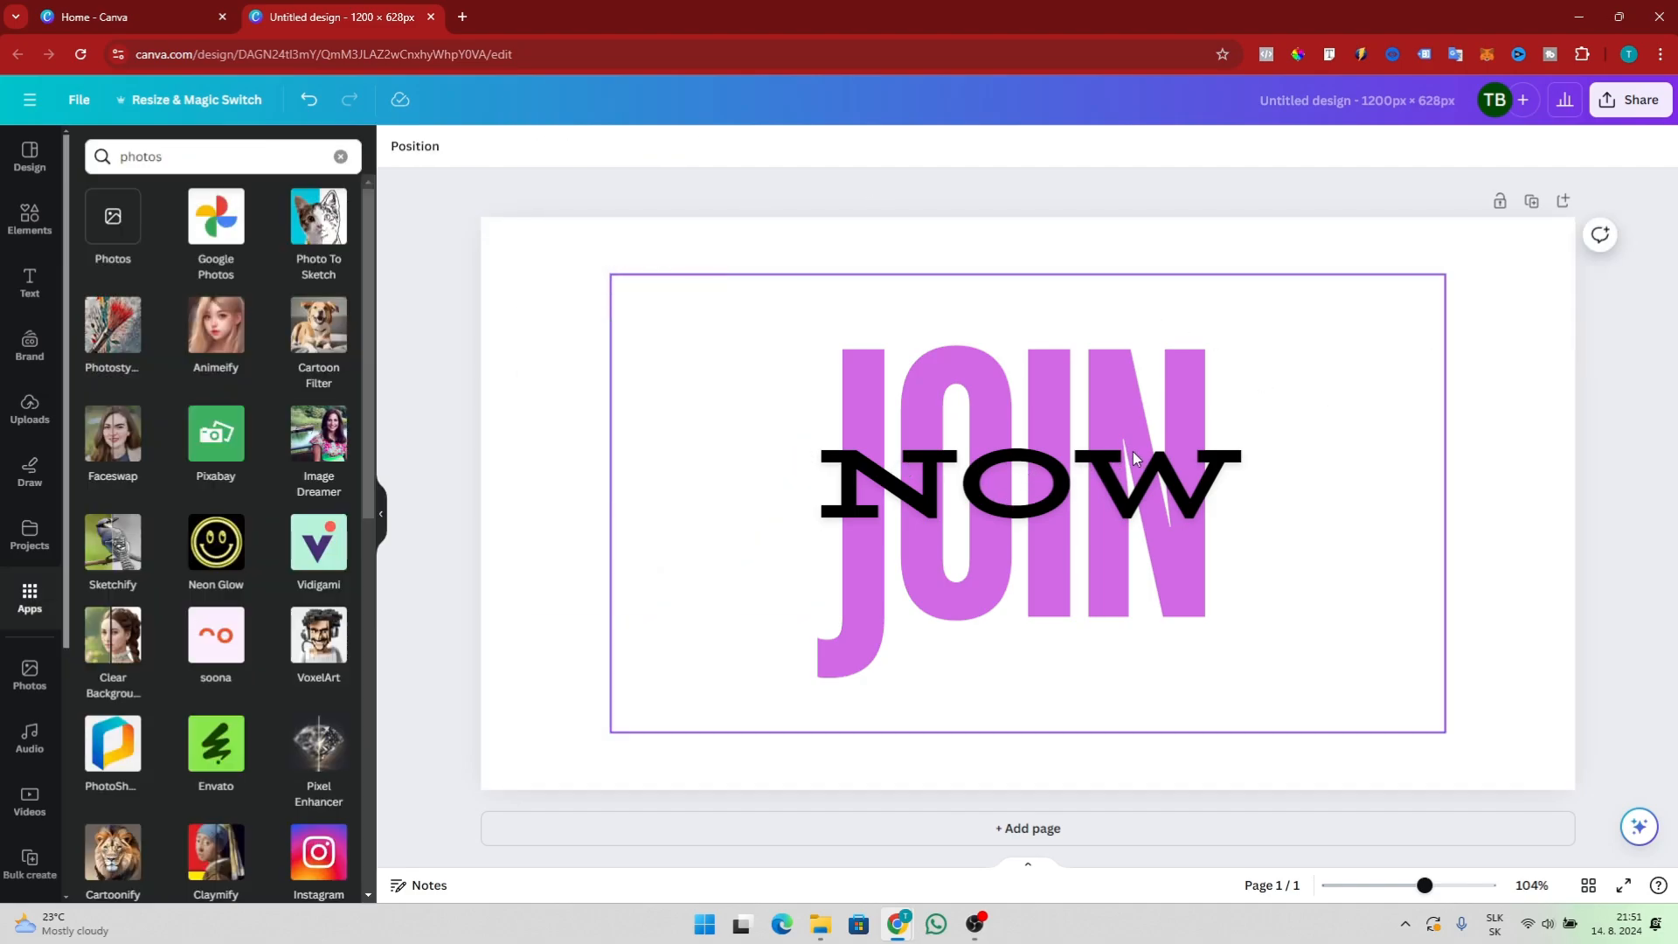
left_click(1310, 423)
key("Delete")
left_click(1111, 476)
key("Delete")
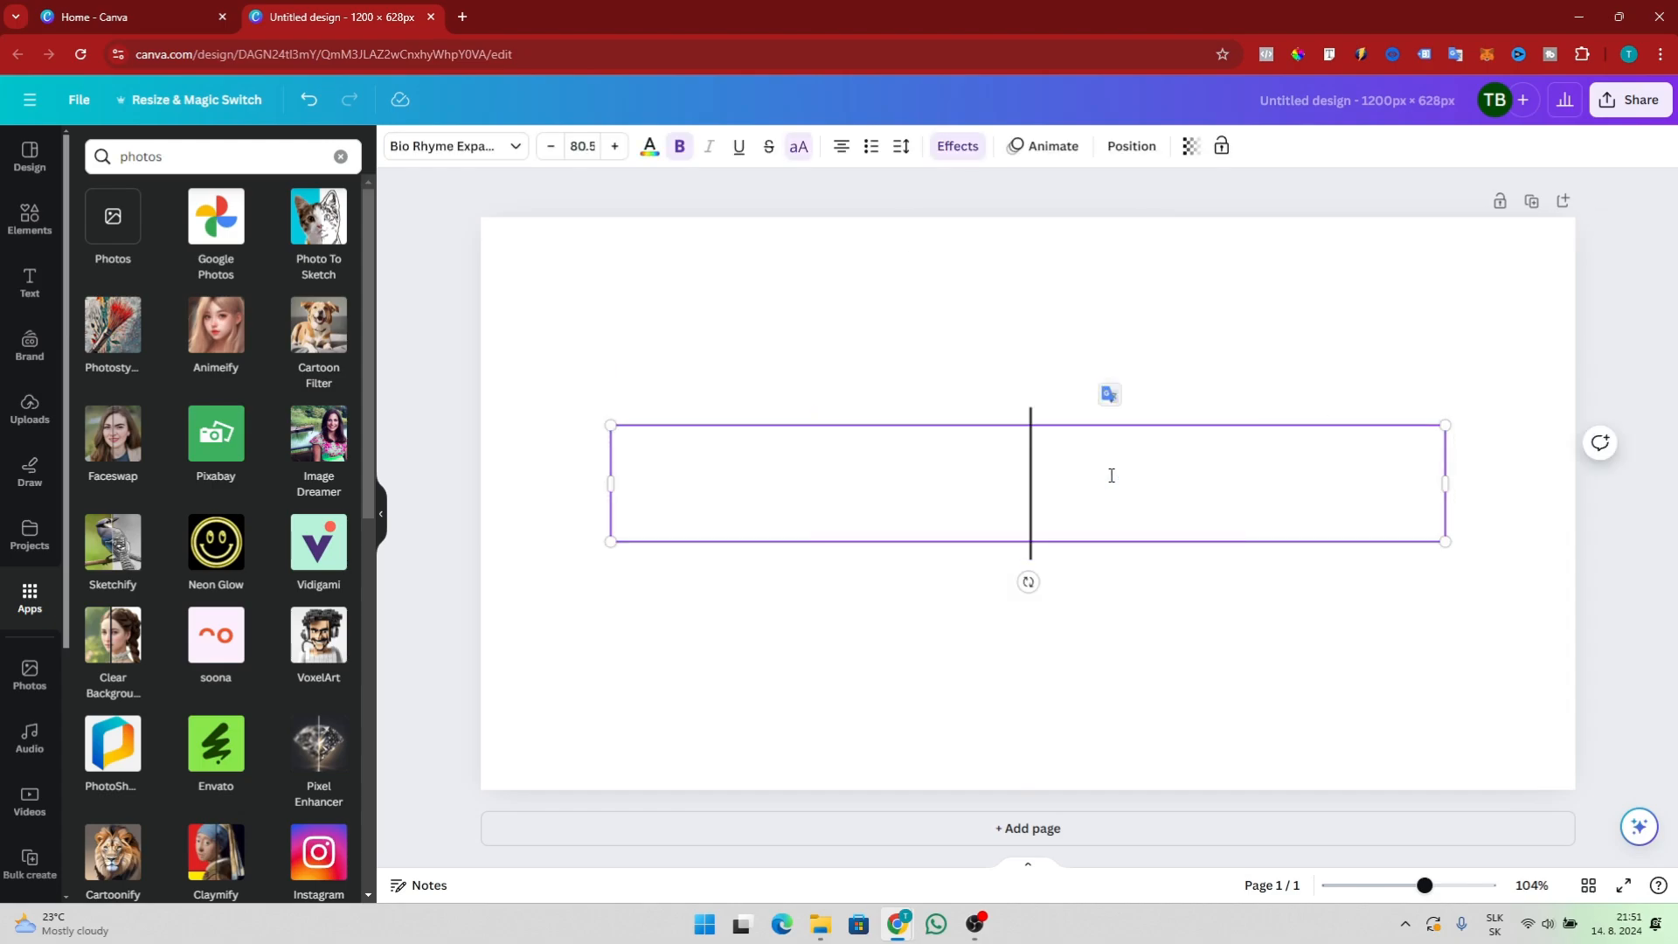
left_click(1271, 611)
left_click_drag(1346, 307, 967, 745)
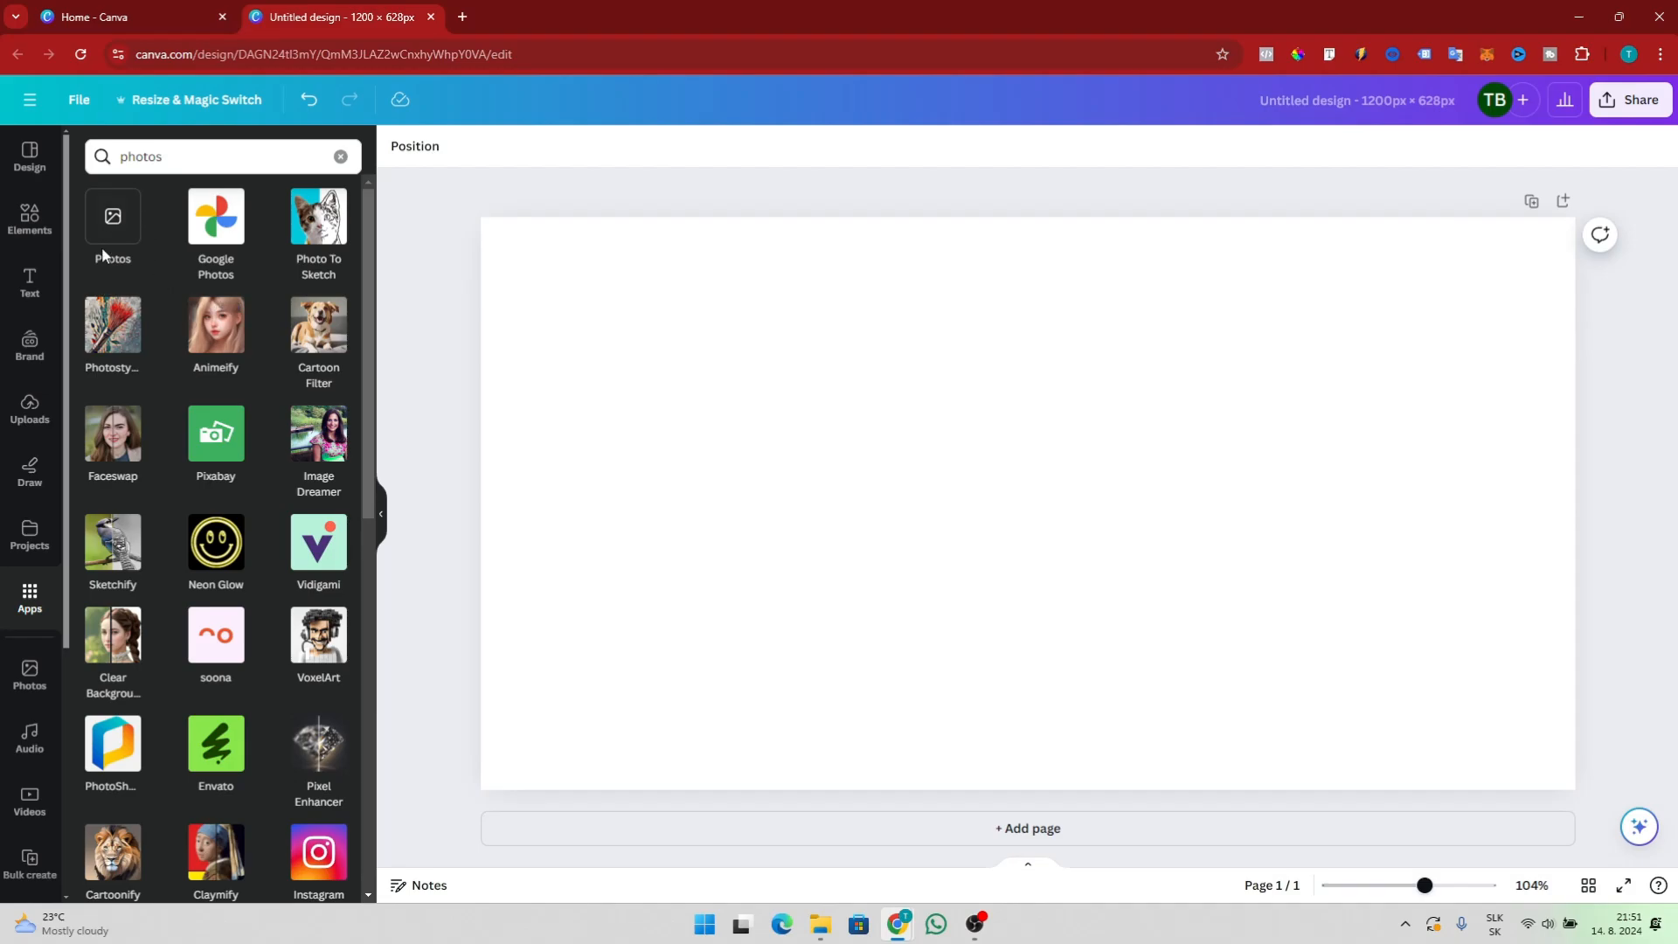
Search the design templates for youtube and browse the thumbnail results
left_click(26, 154)
left_click(218, 162)
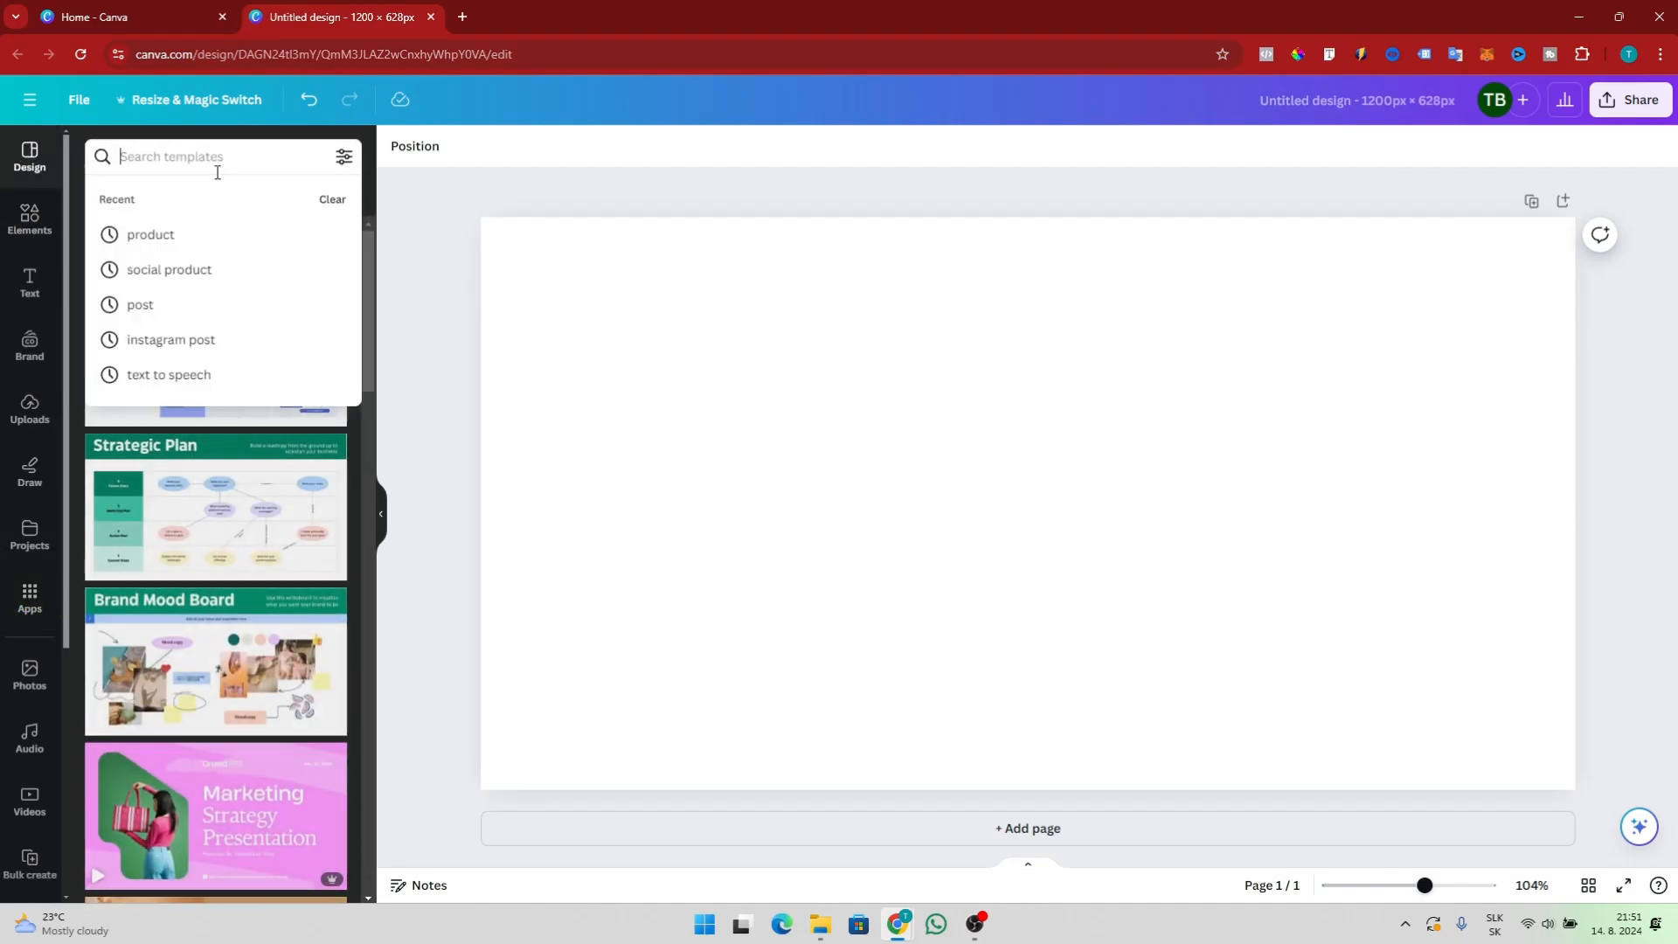
type("youtube")
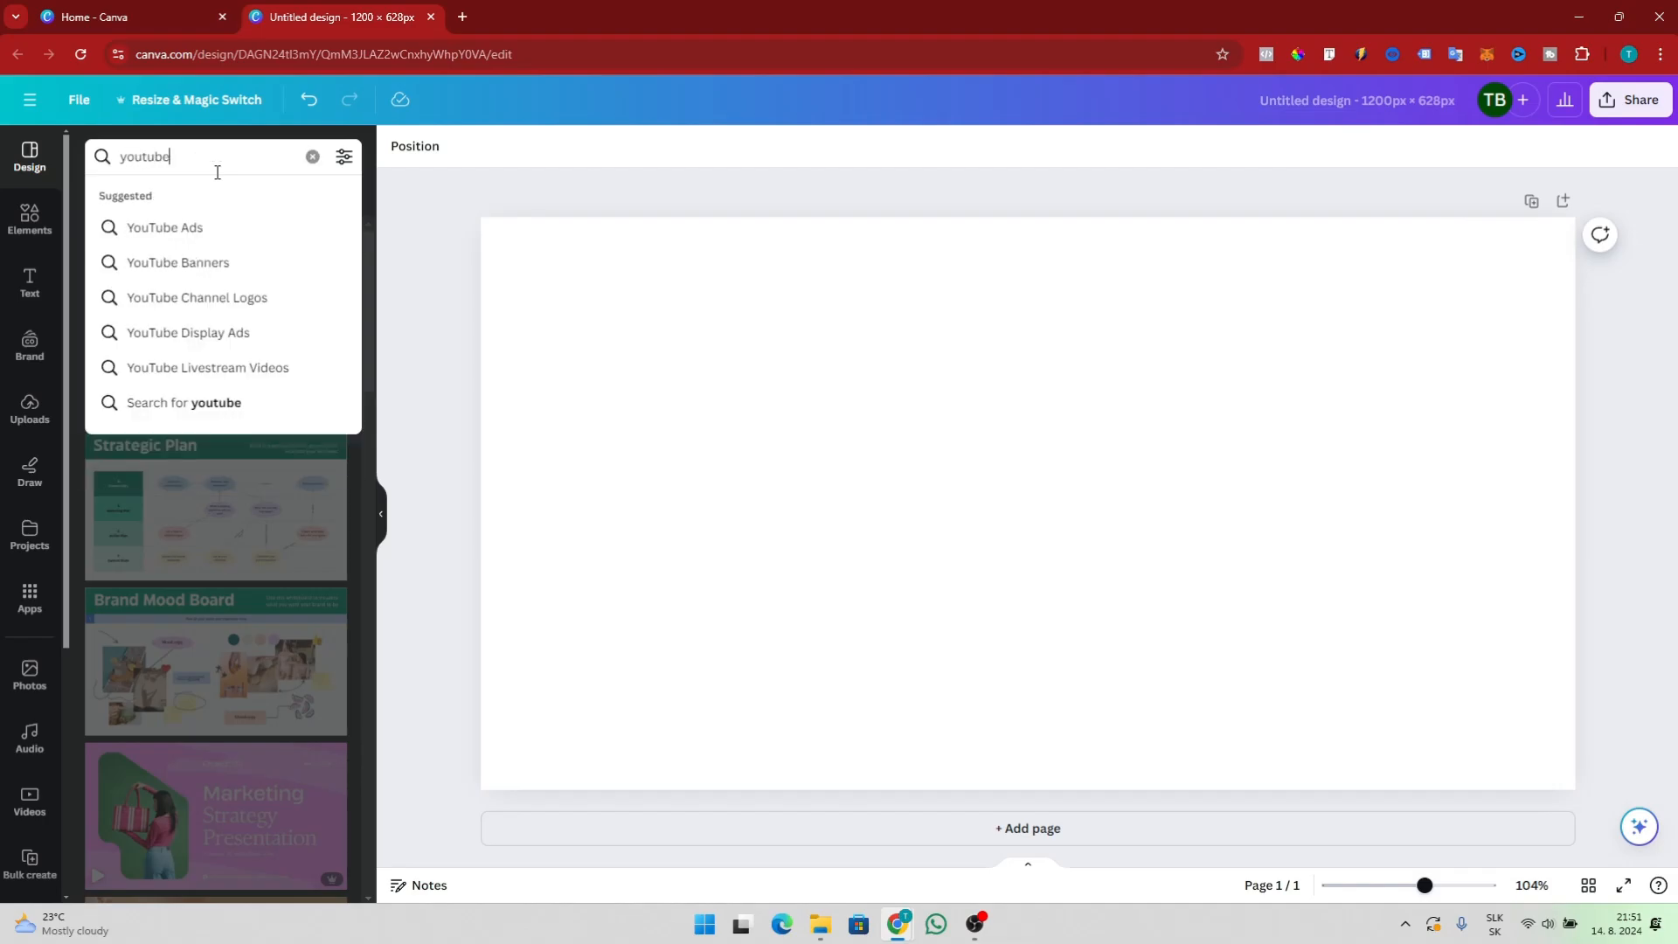
key("Return")
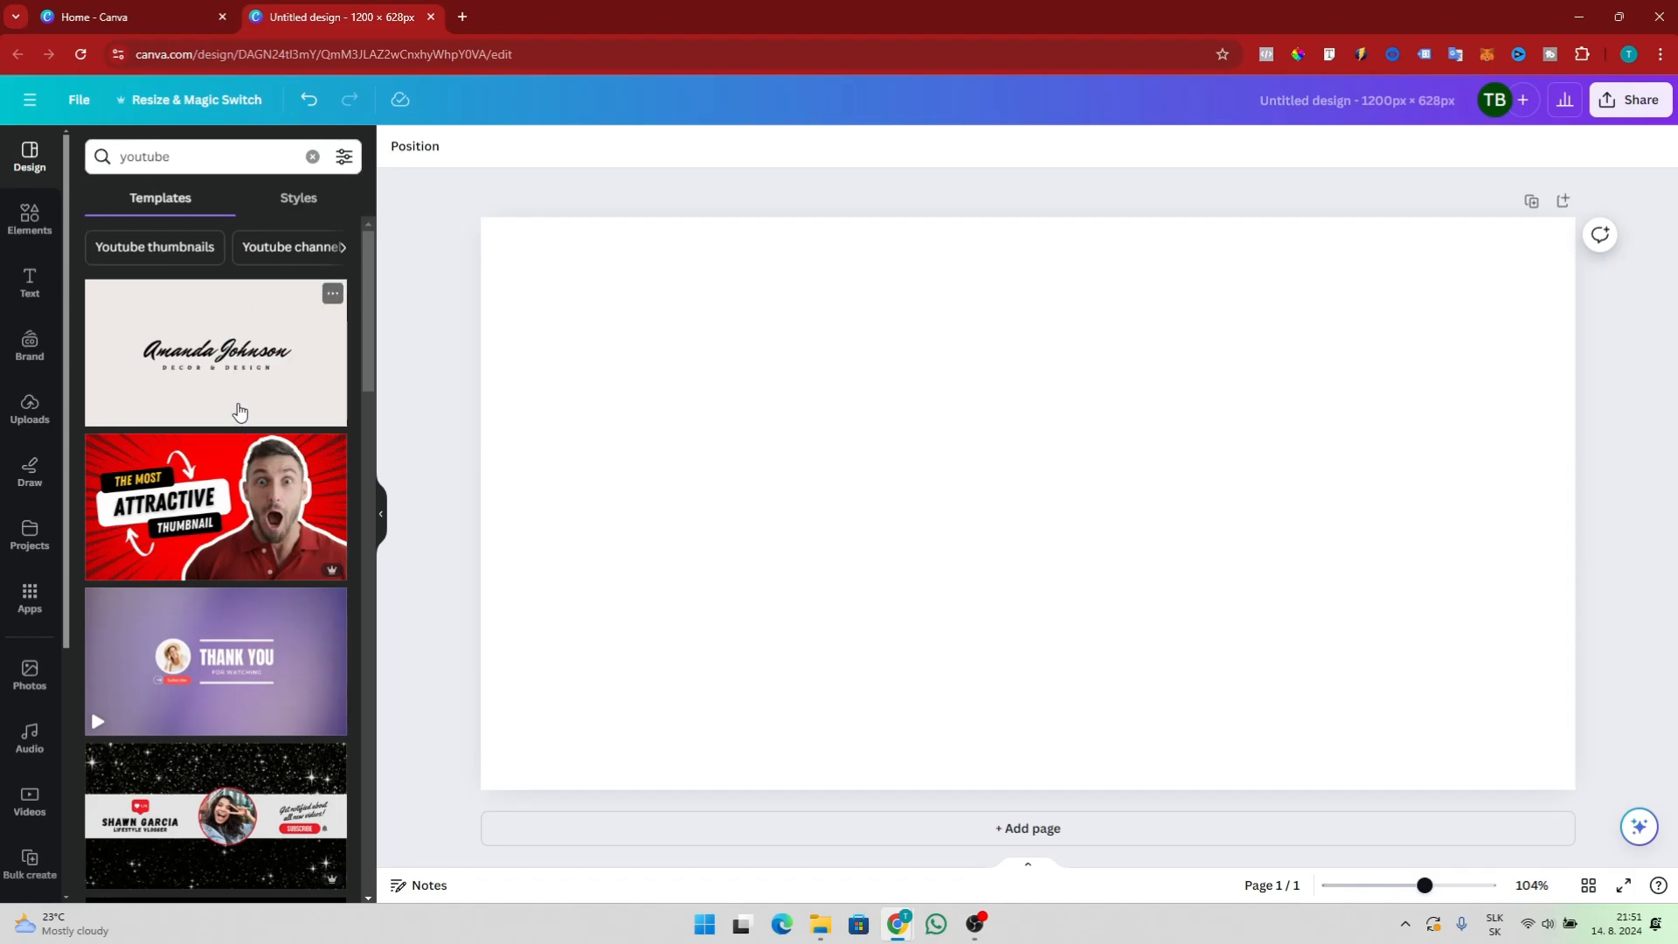
scroll(238, 408, "down", 1)
scroll(262, 424, "up", 1)
scroll(266, 423, "down", 1)
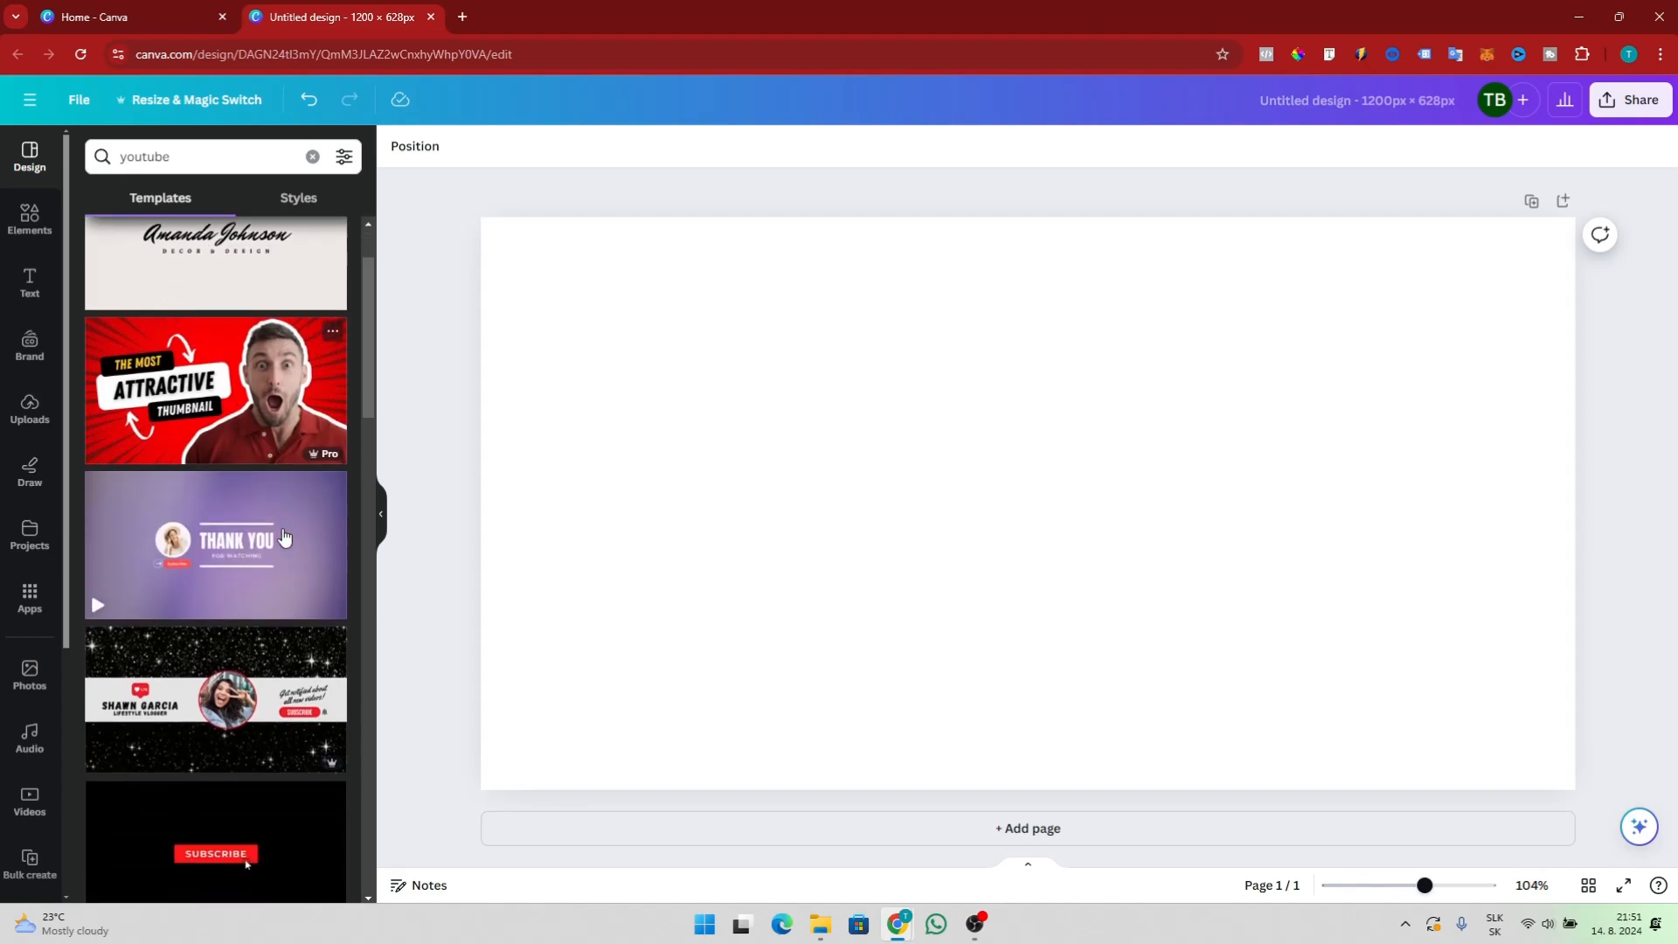
scroll(267, 516, "down", 2)
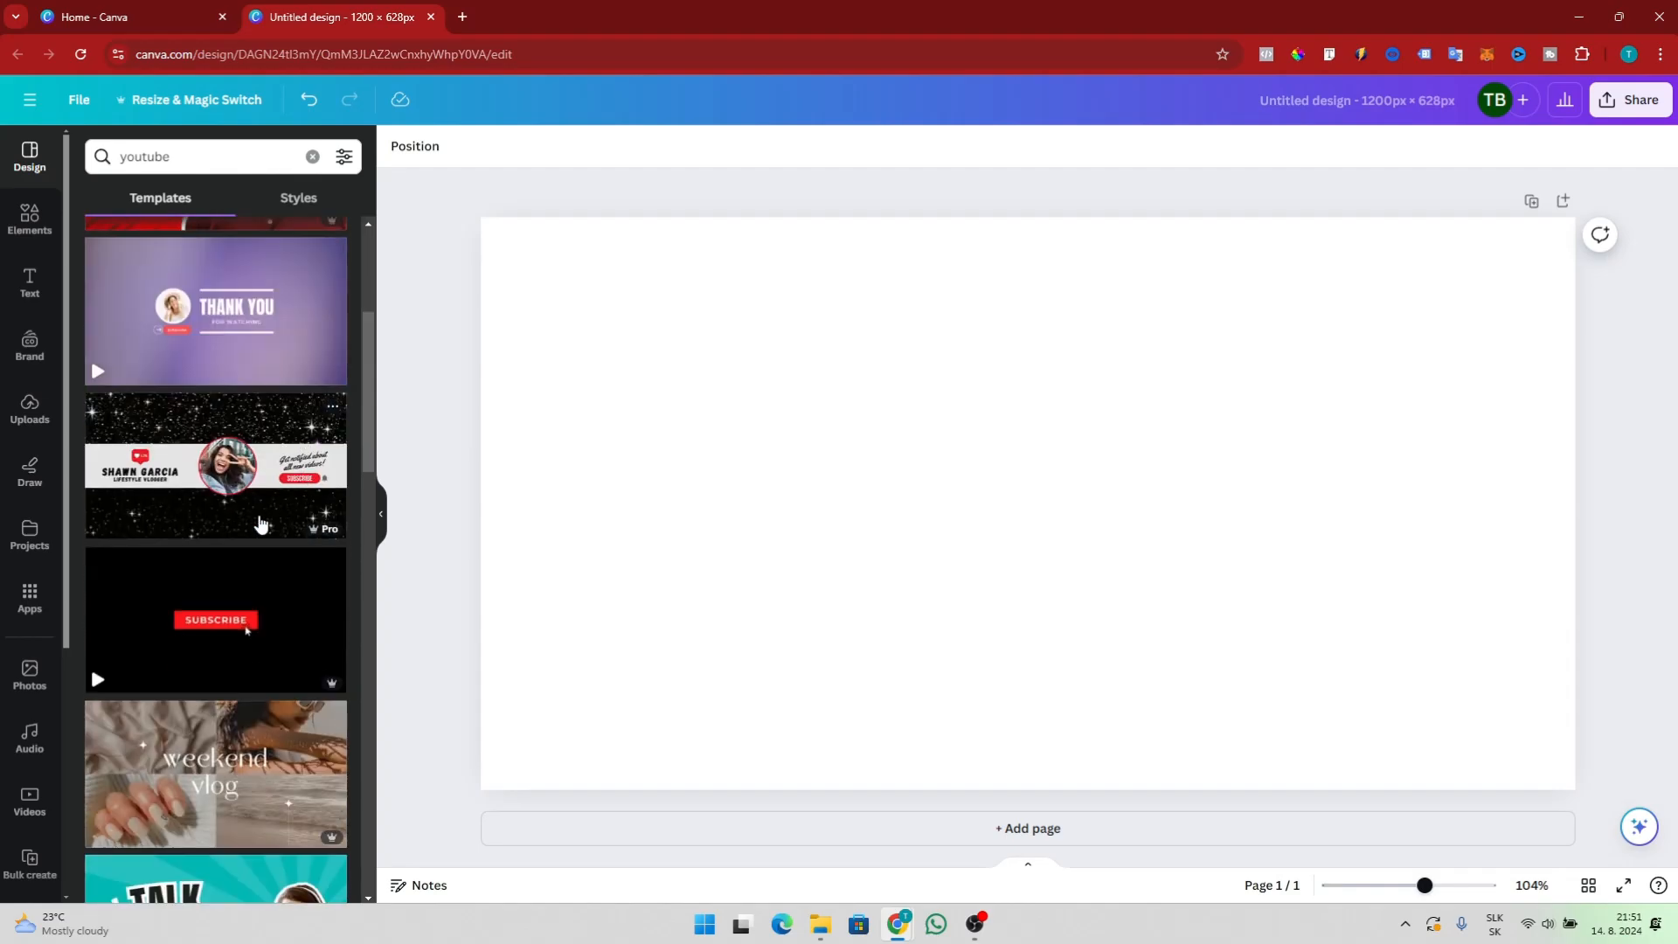
scroll(267, 542, "down", 5)
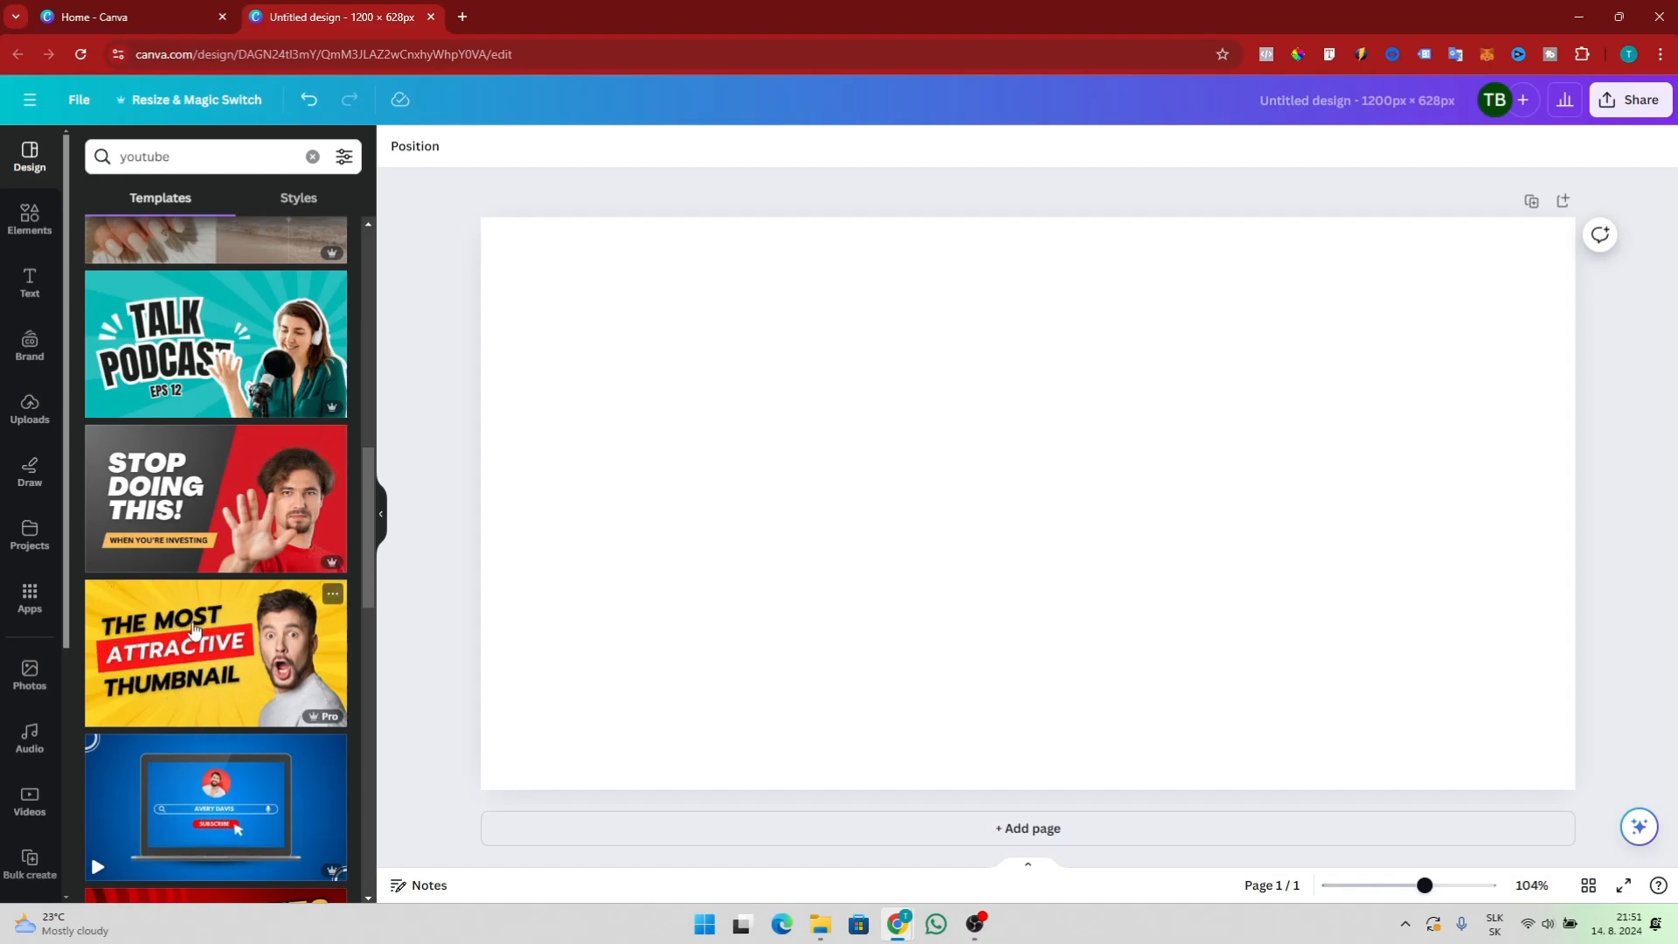
scroll(199, 640, "down", 1)
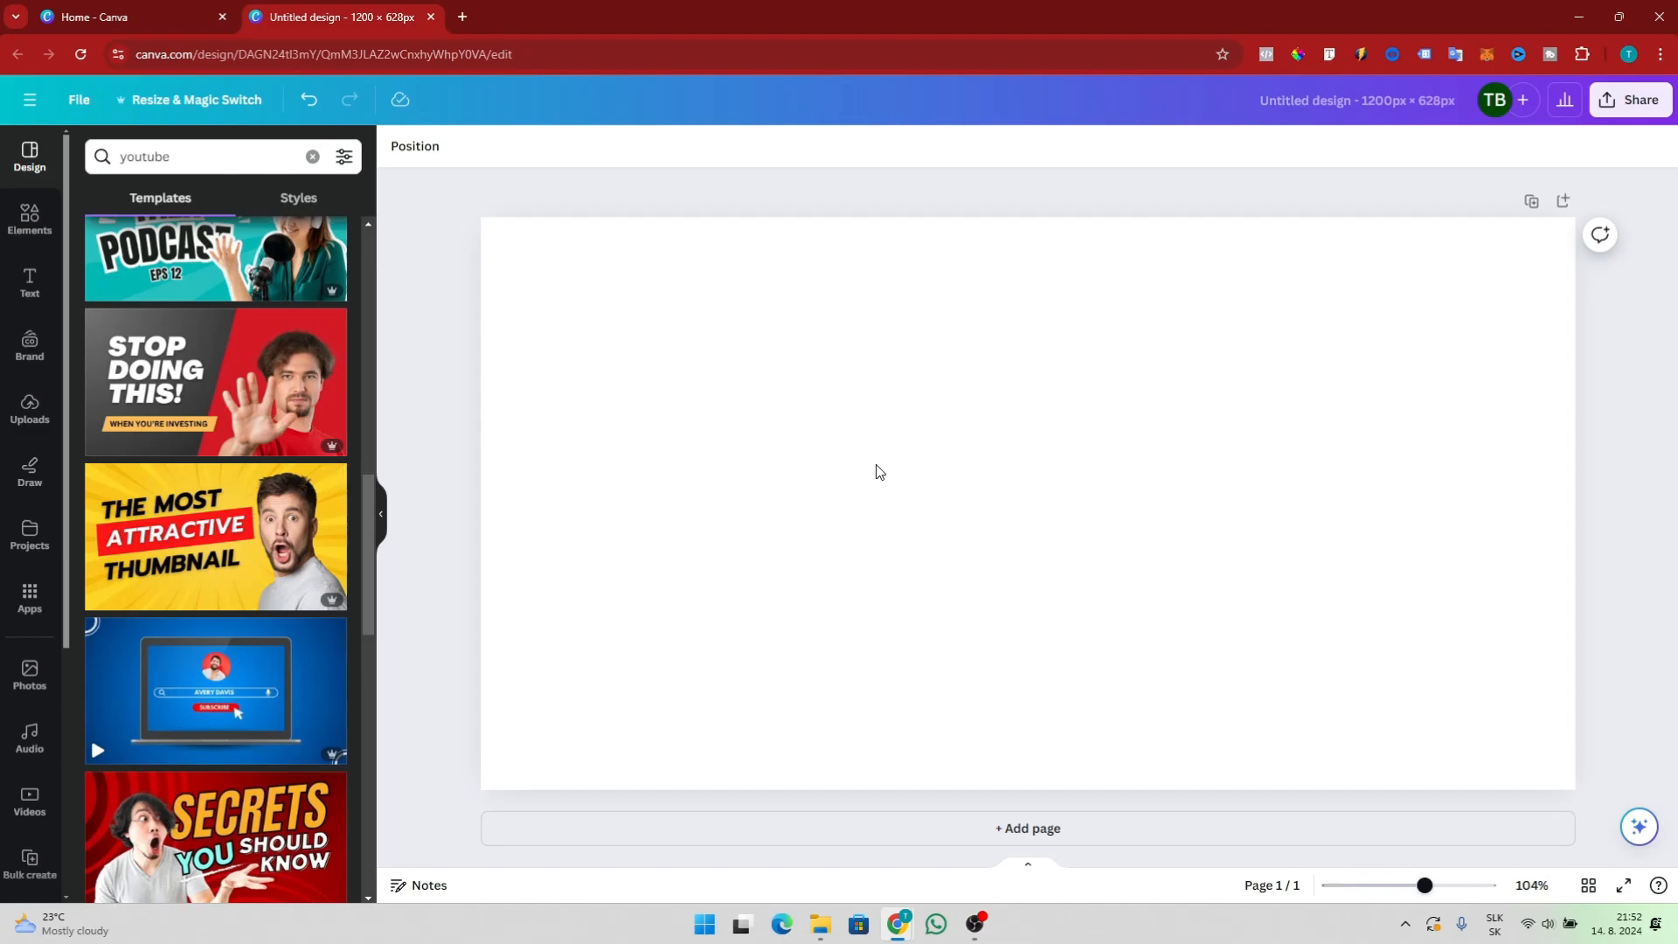
left_click(831, 498)
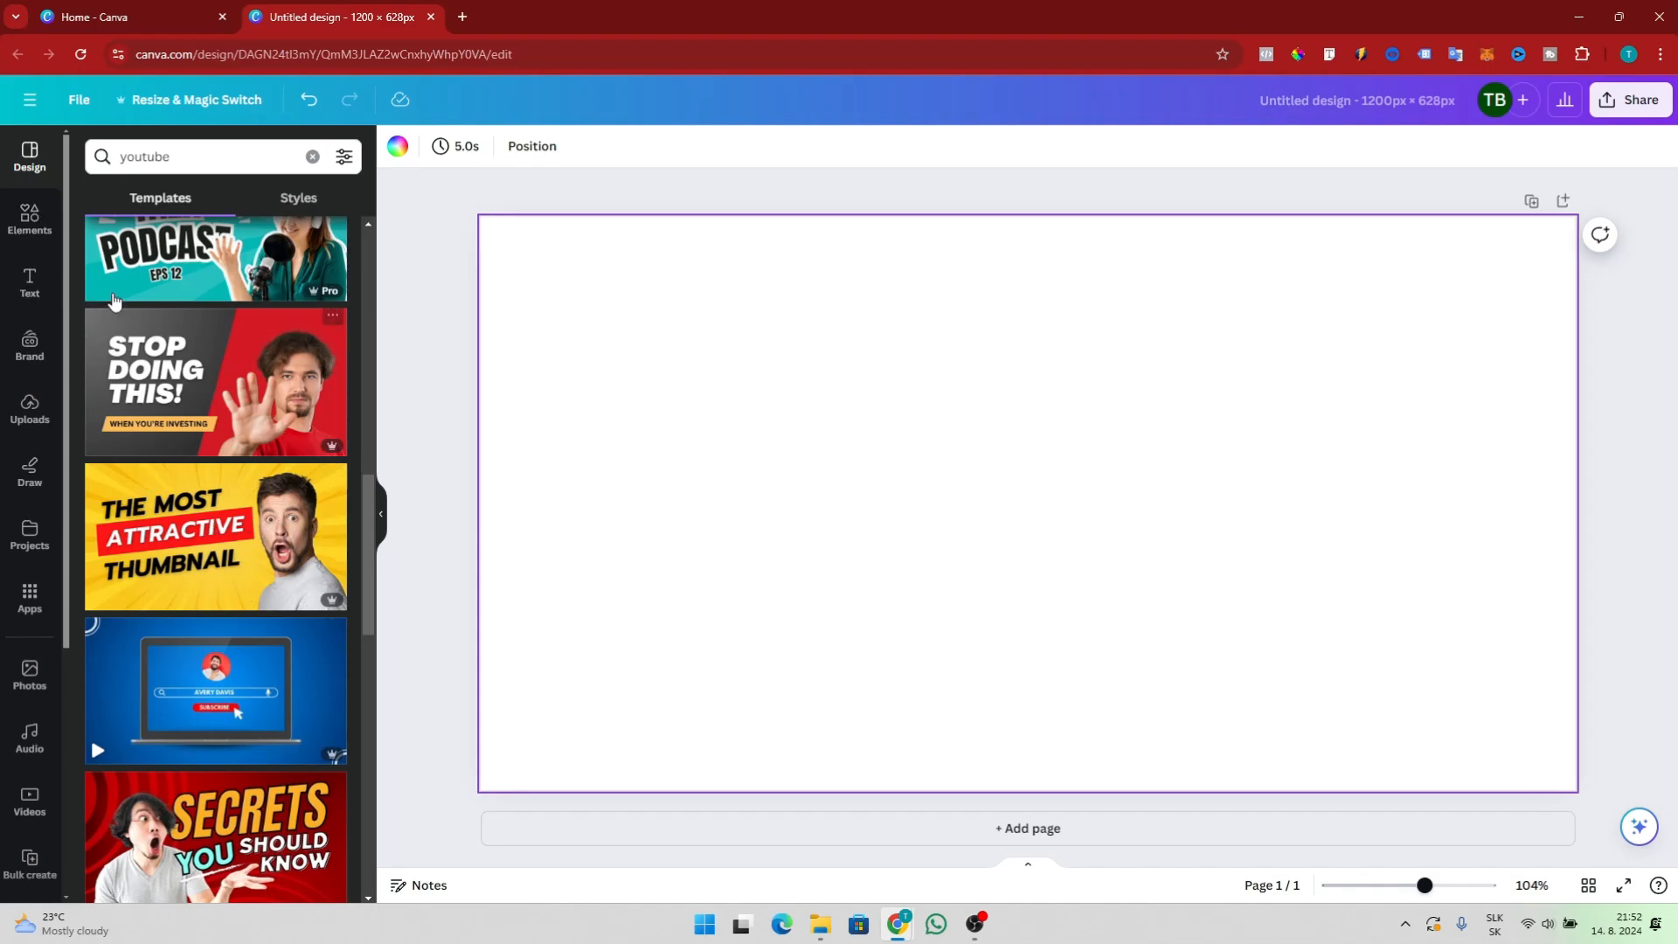
Search stock photos for shocking guy and add the man in a yellow sweater pointing sideways
left_click(30, 675)
left_click(207, 149)
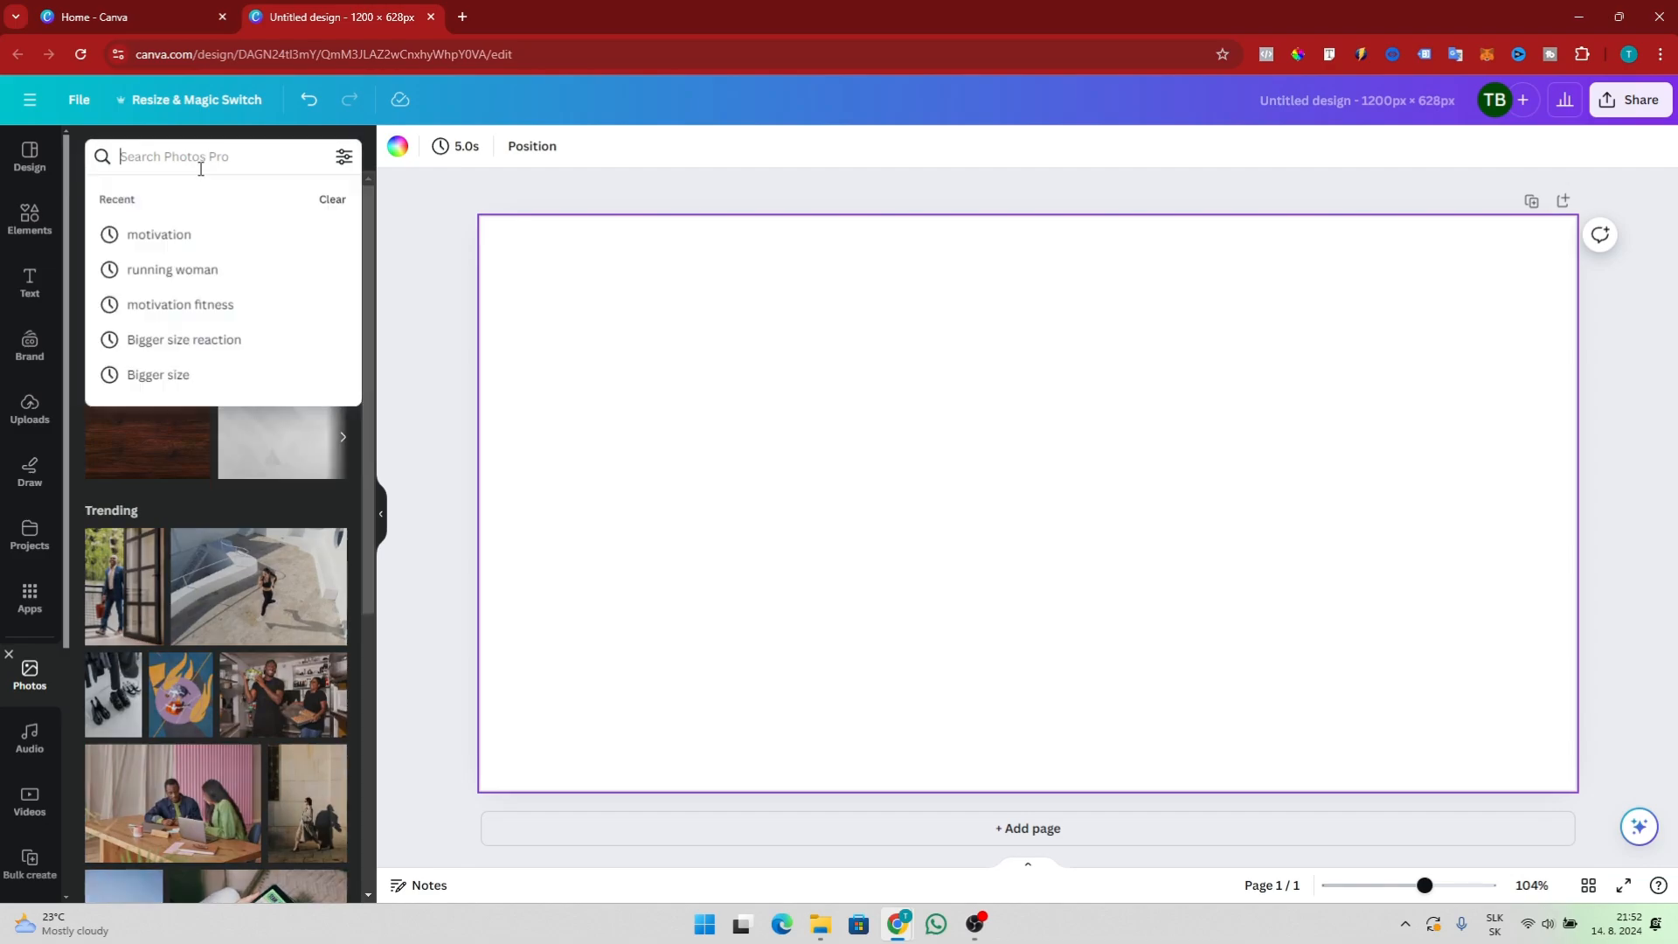
type("shock")
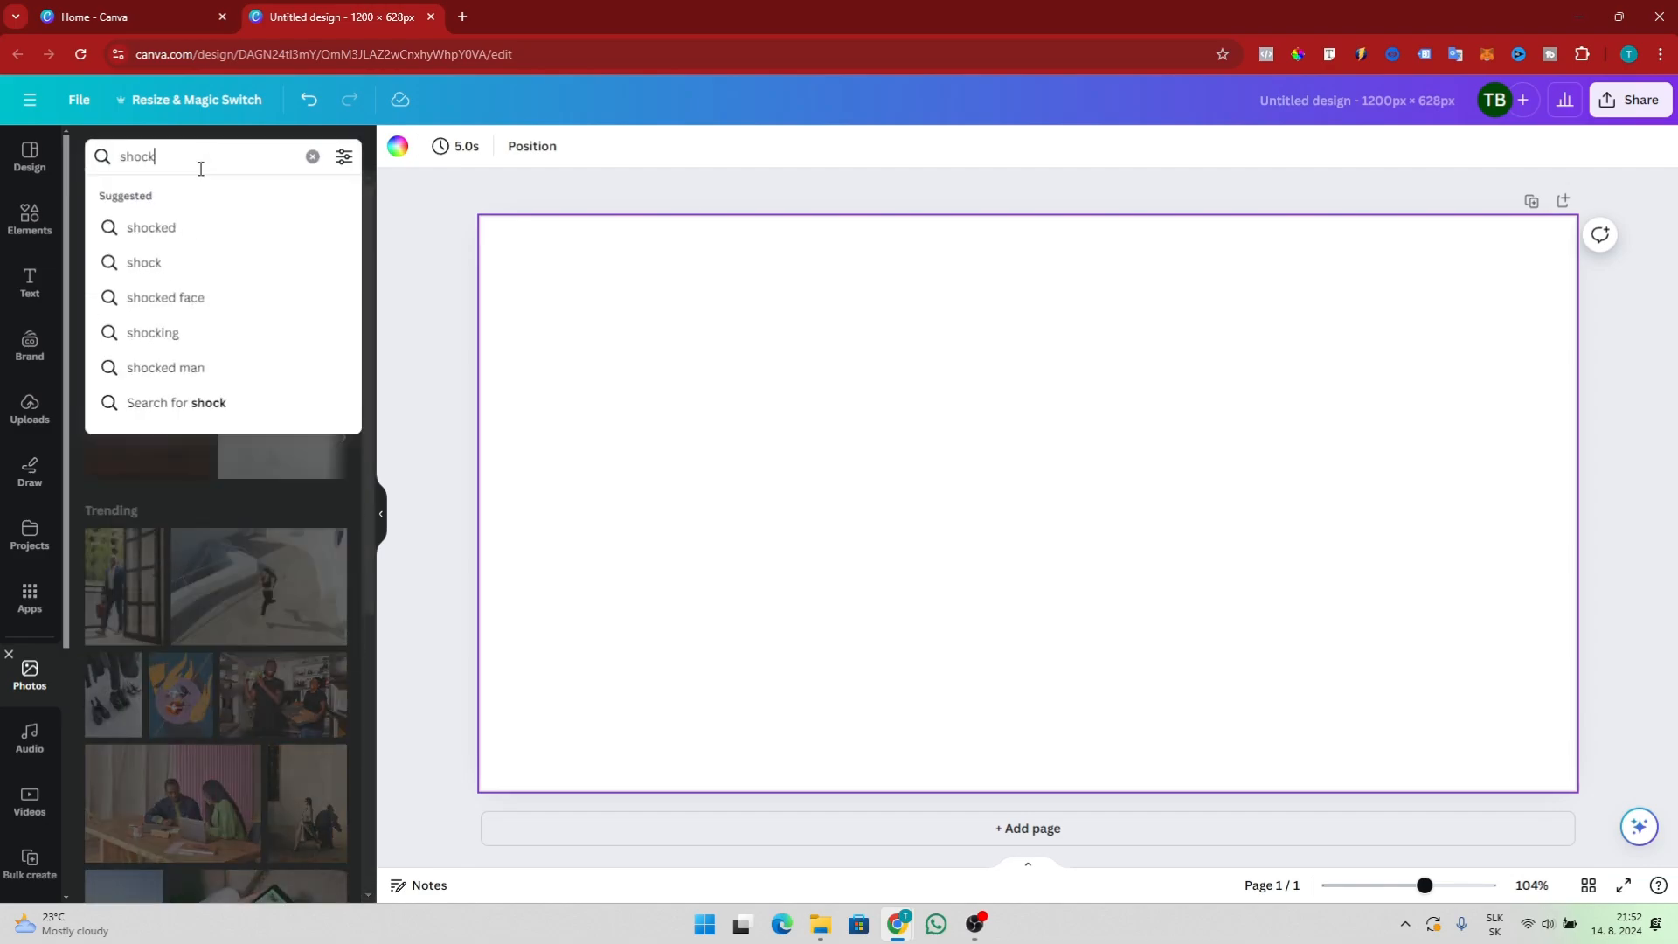
type("ing guy no b")
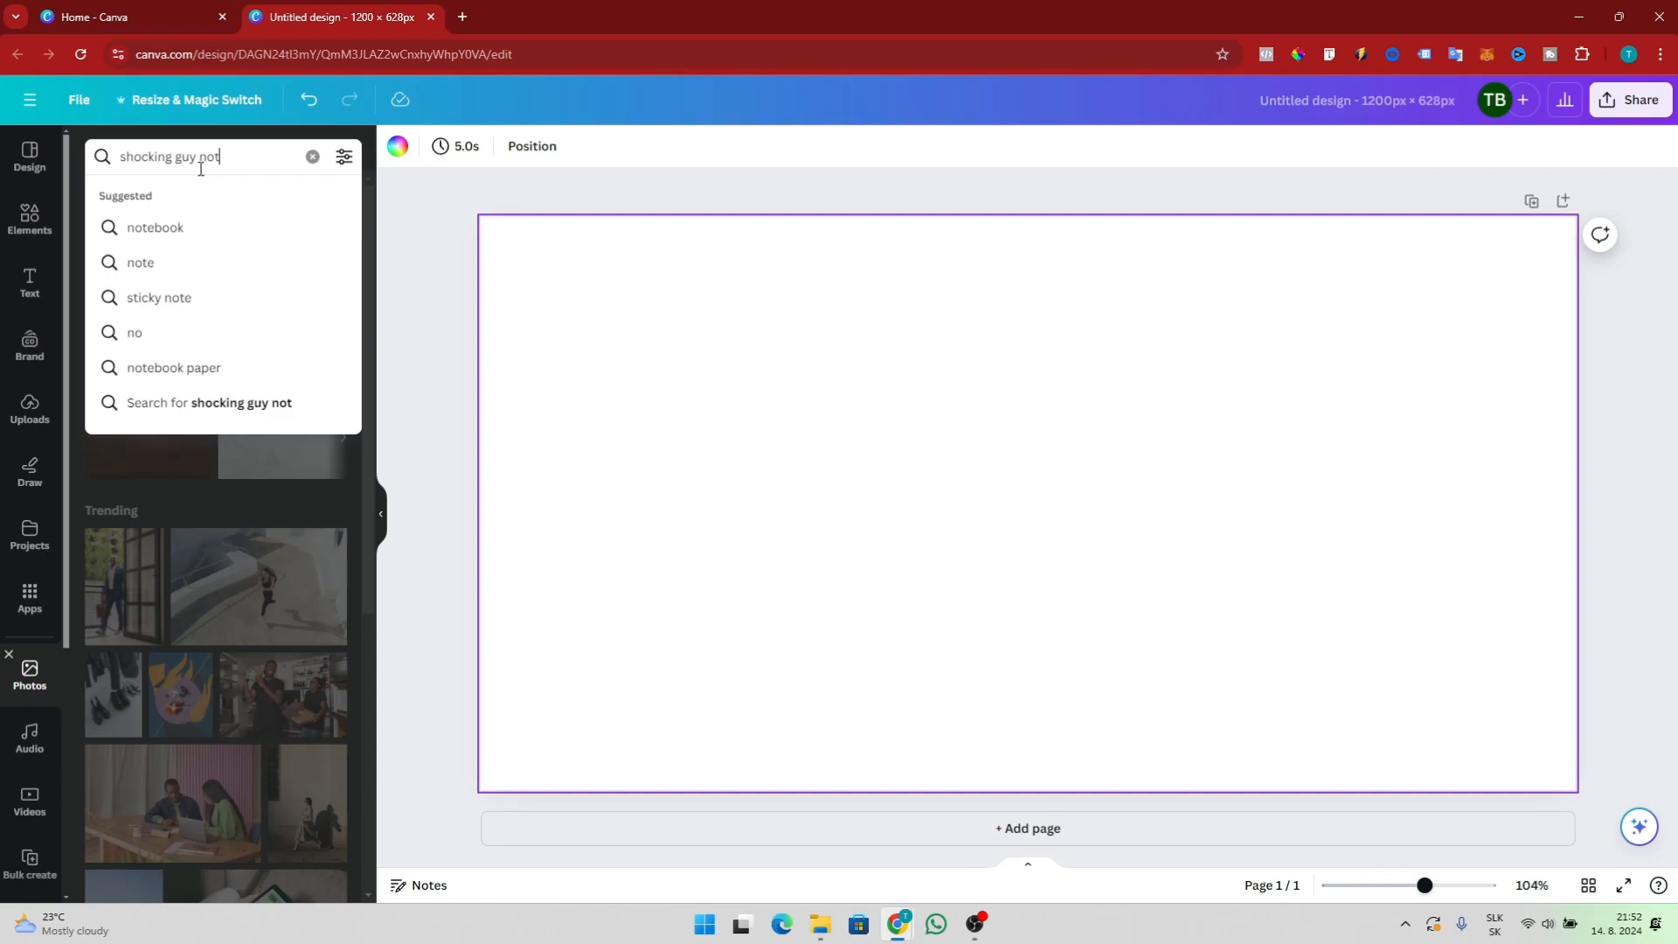
key("BackSpace")
key("BackSpace")
key("BackSpace")
key("BackSpace")
key("BackSpace")
key("Return")
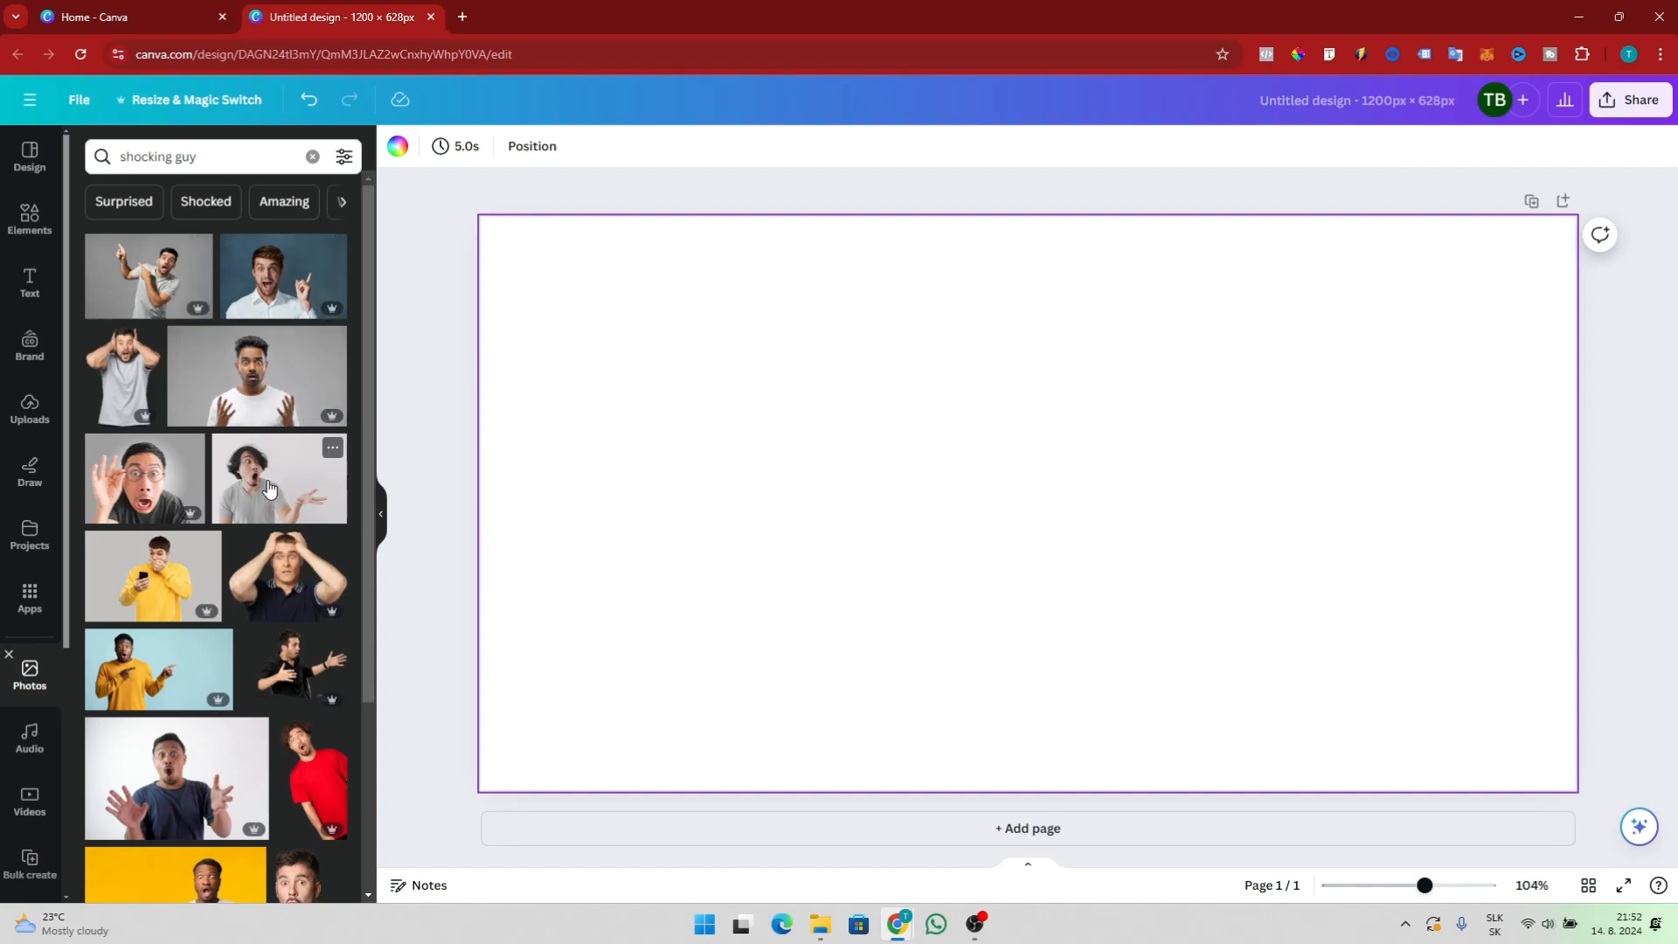
left_click(134, 673)
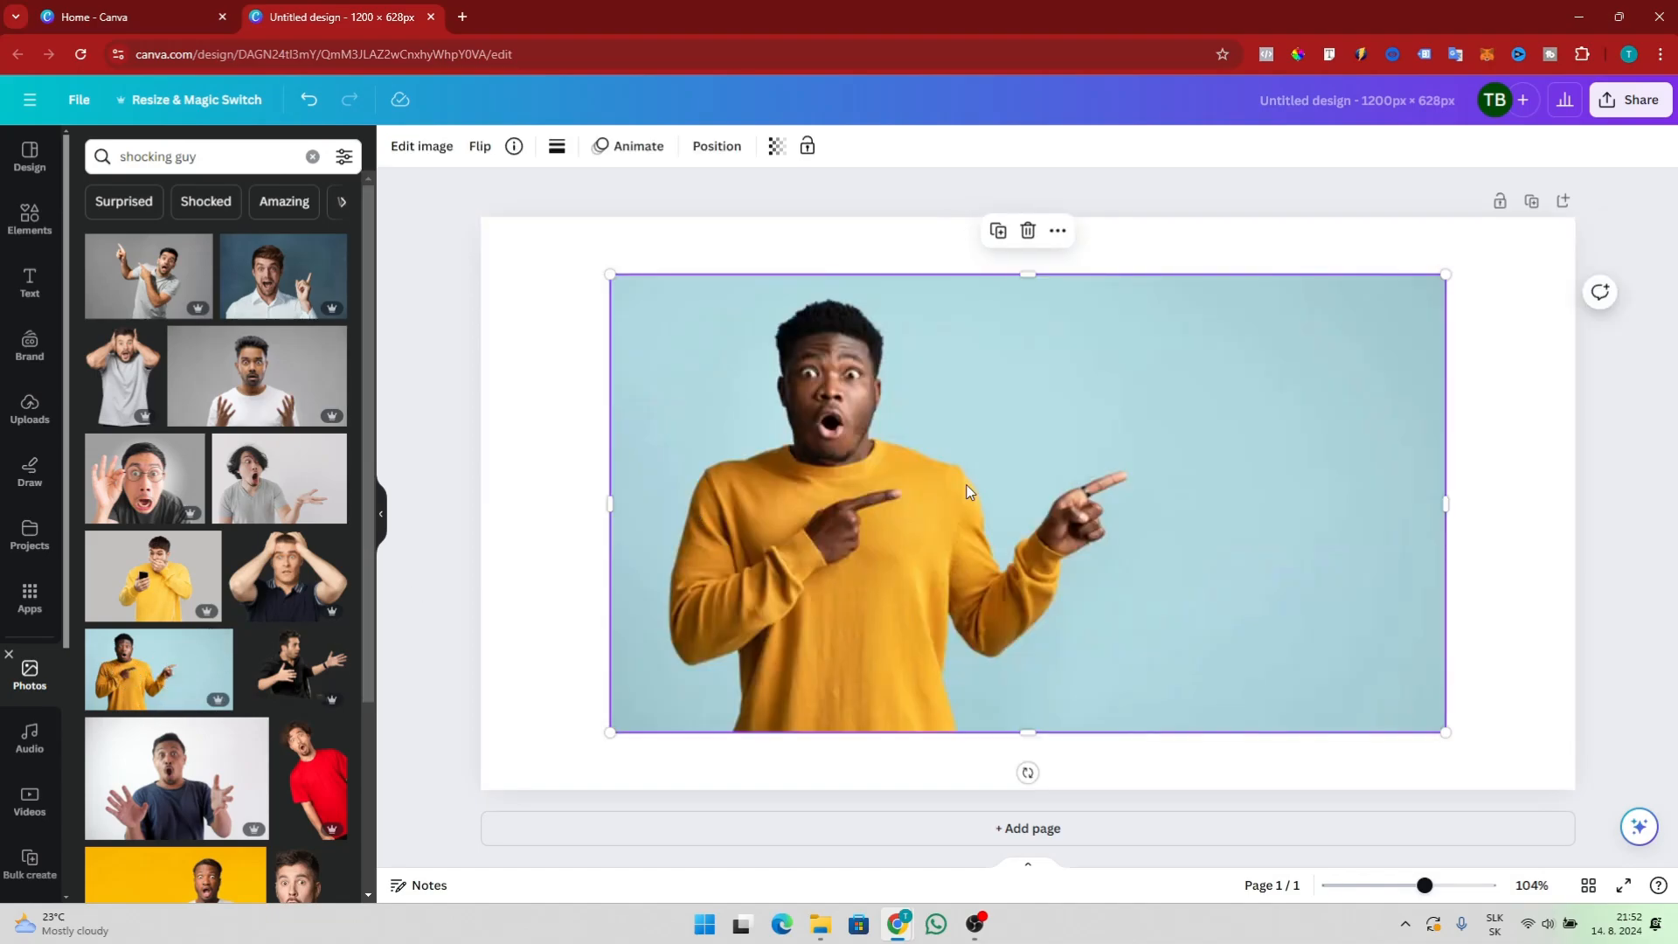
Enlarge the pointing man photo so it fills the whole page
left_click_drag(610, 733, 480, 802)
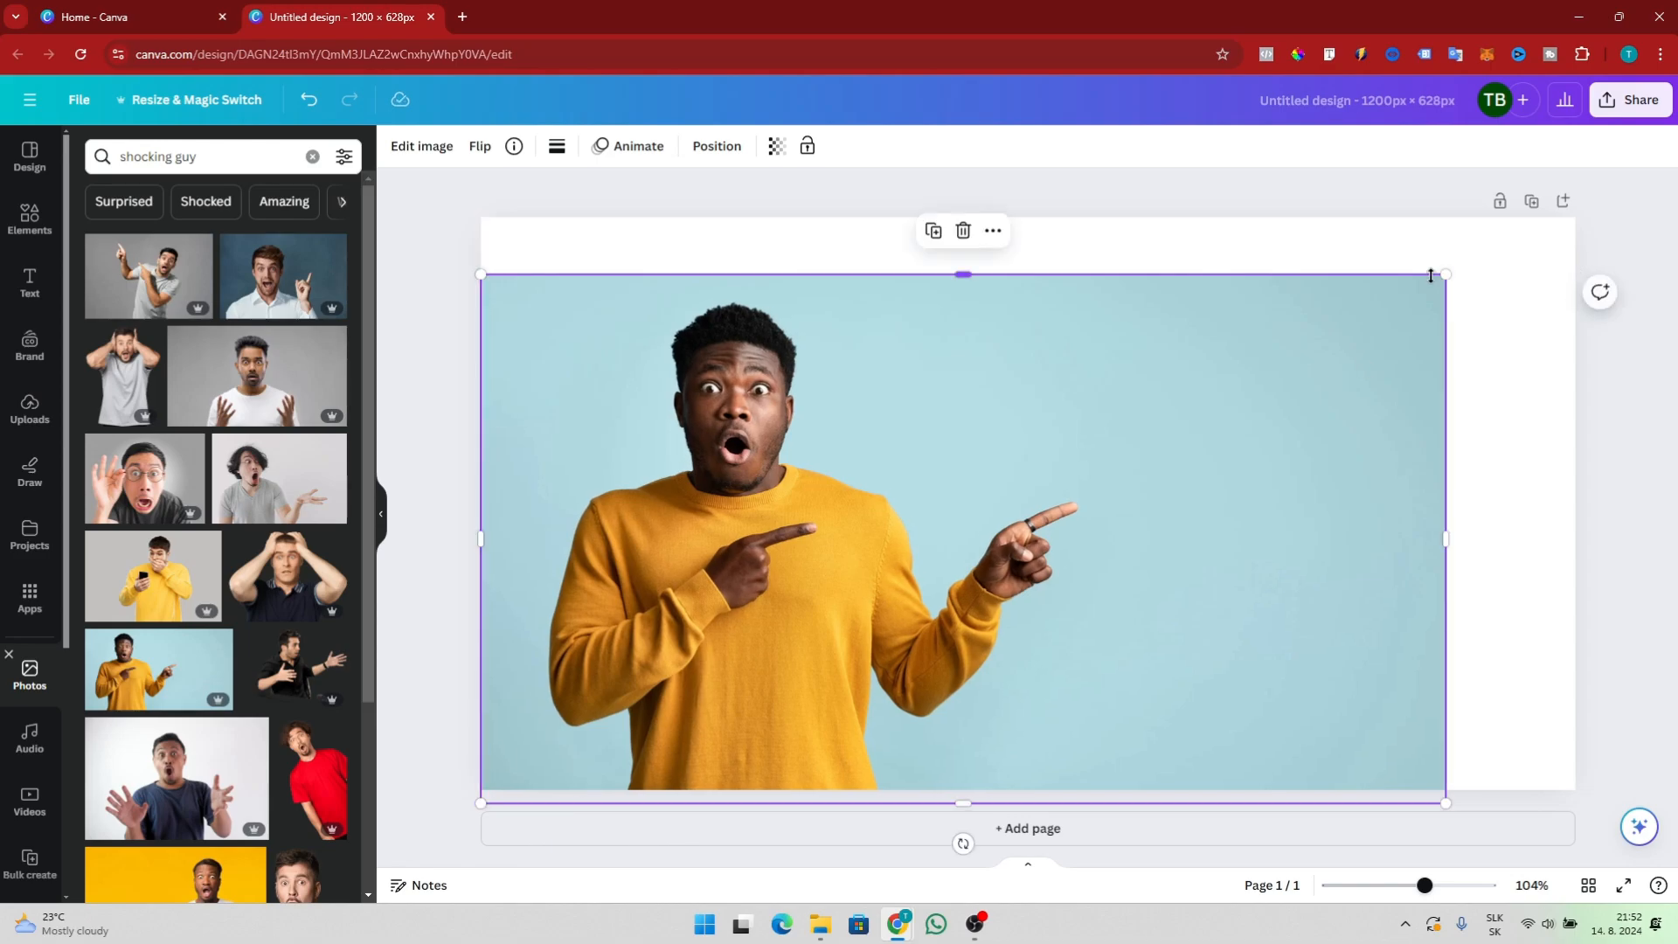
left_click_drag(1445, 273, 1587, 227)
left_click(1641, 339)
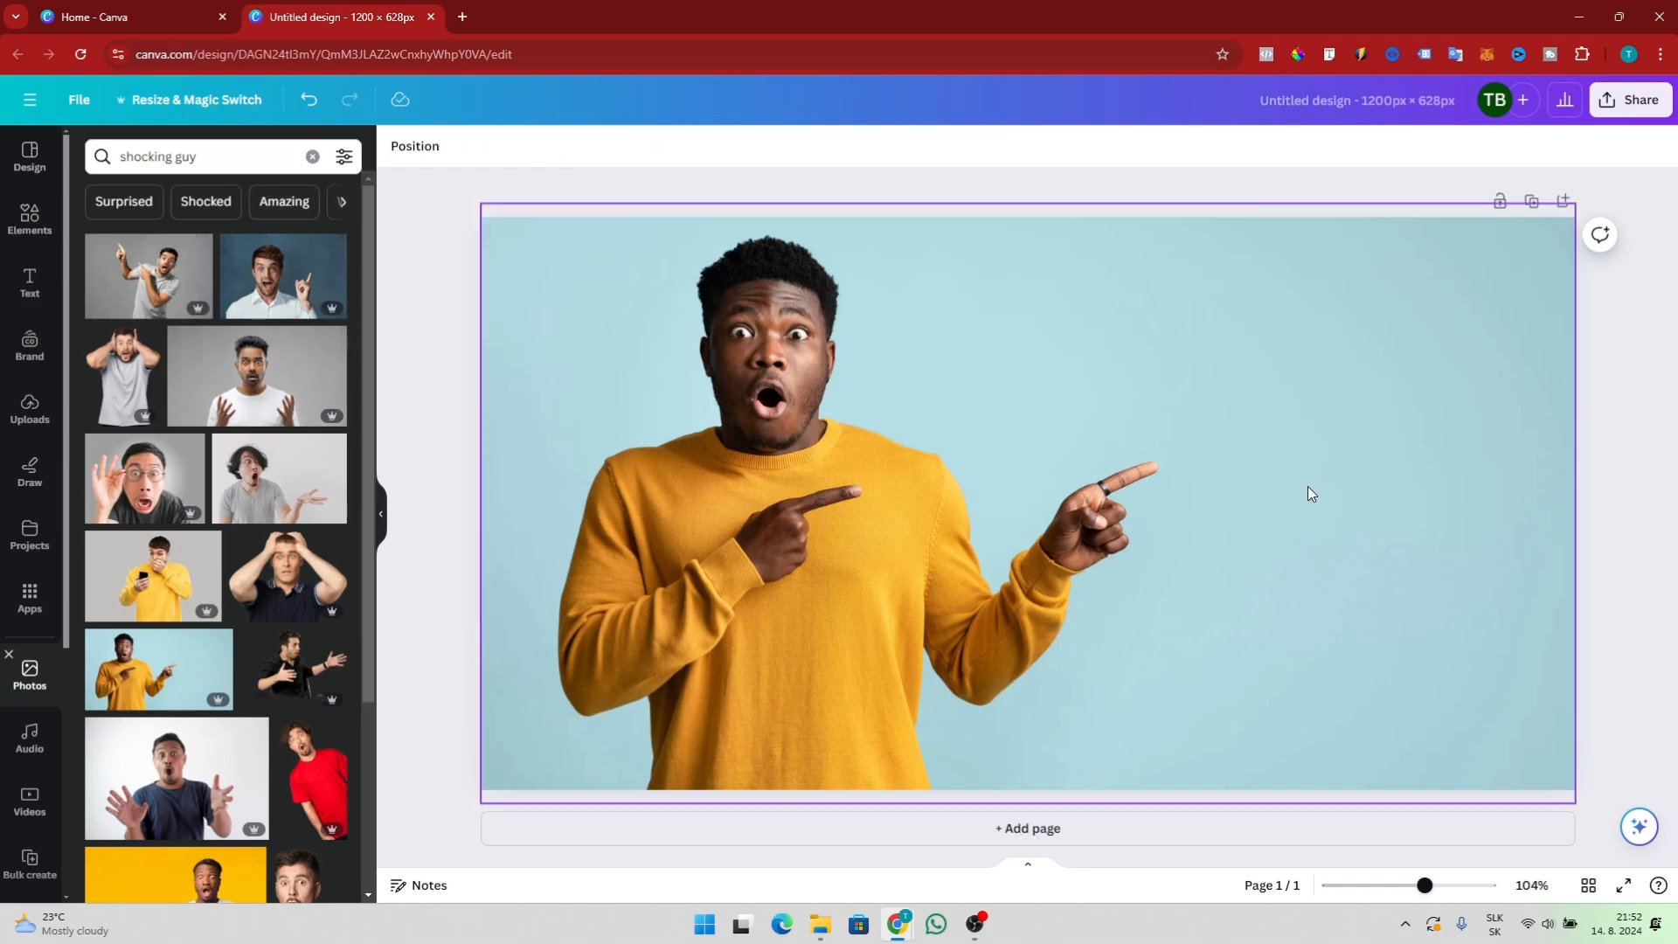
left_click(943, 398)
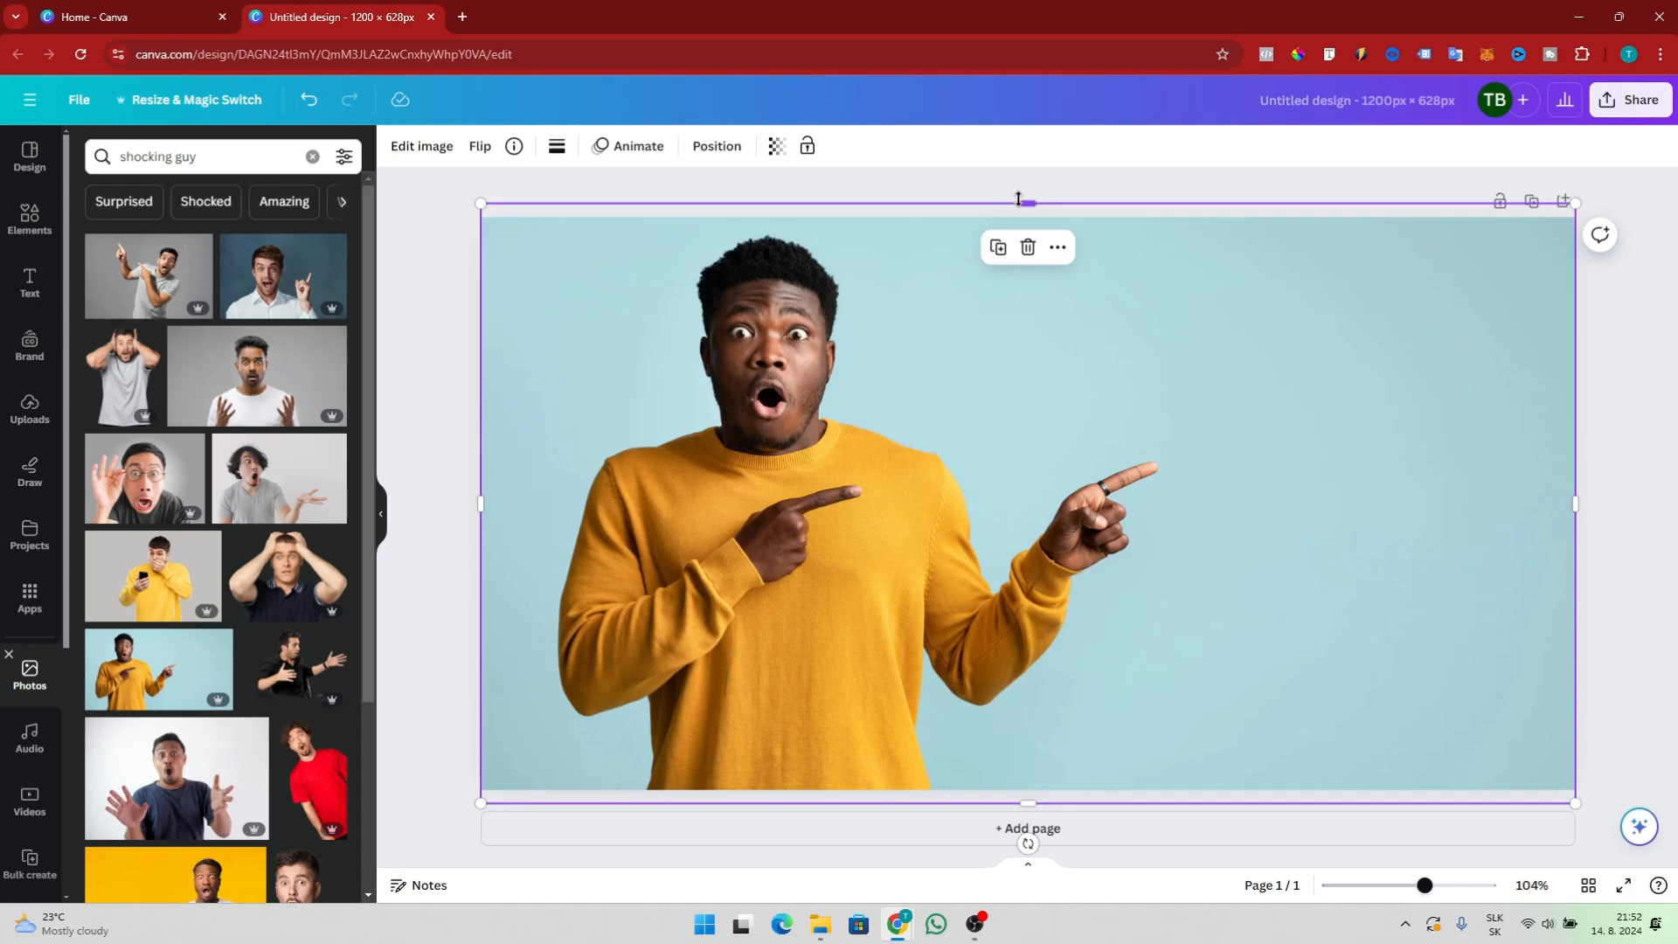
left_click_drag(1018, 199, 1022, 215)
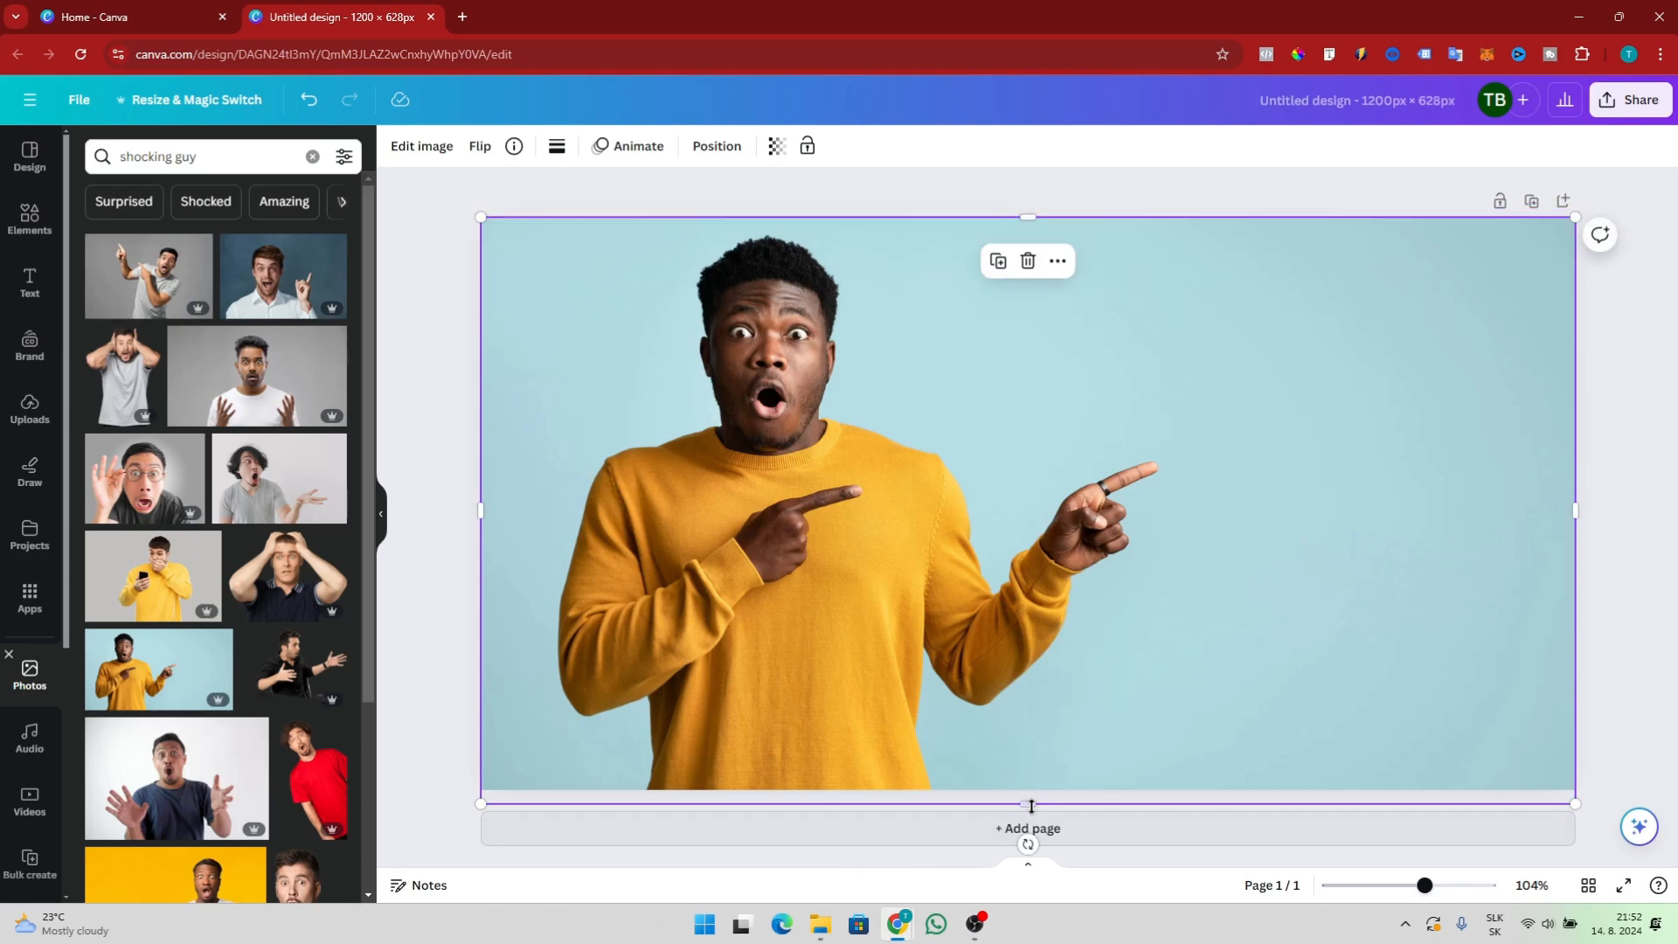
Fit the photo's bottom edge to the page and remove its background with BG Remover
left_click_drag(1031, 805, 1029, 790)
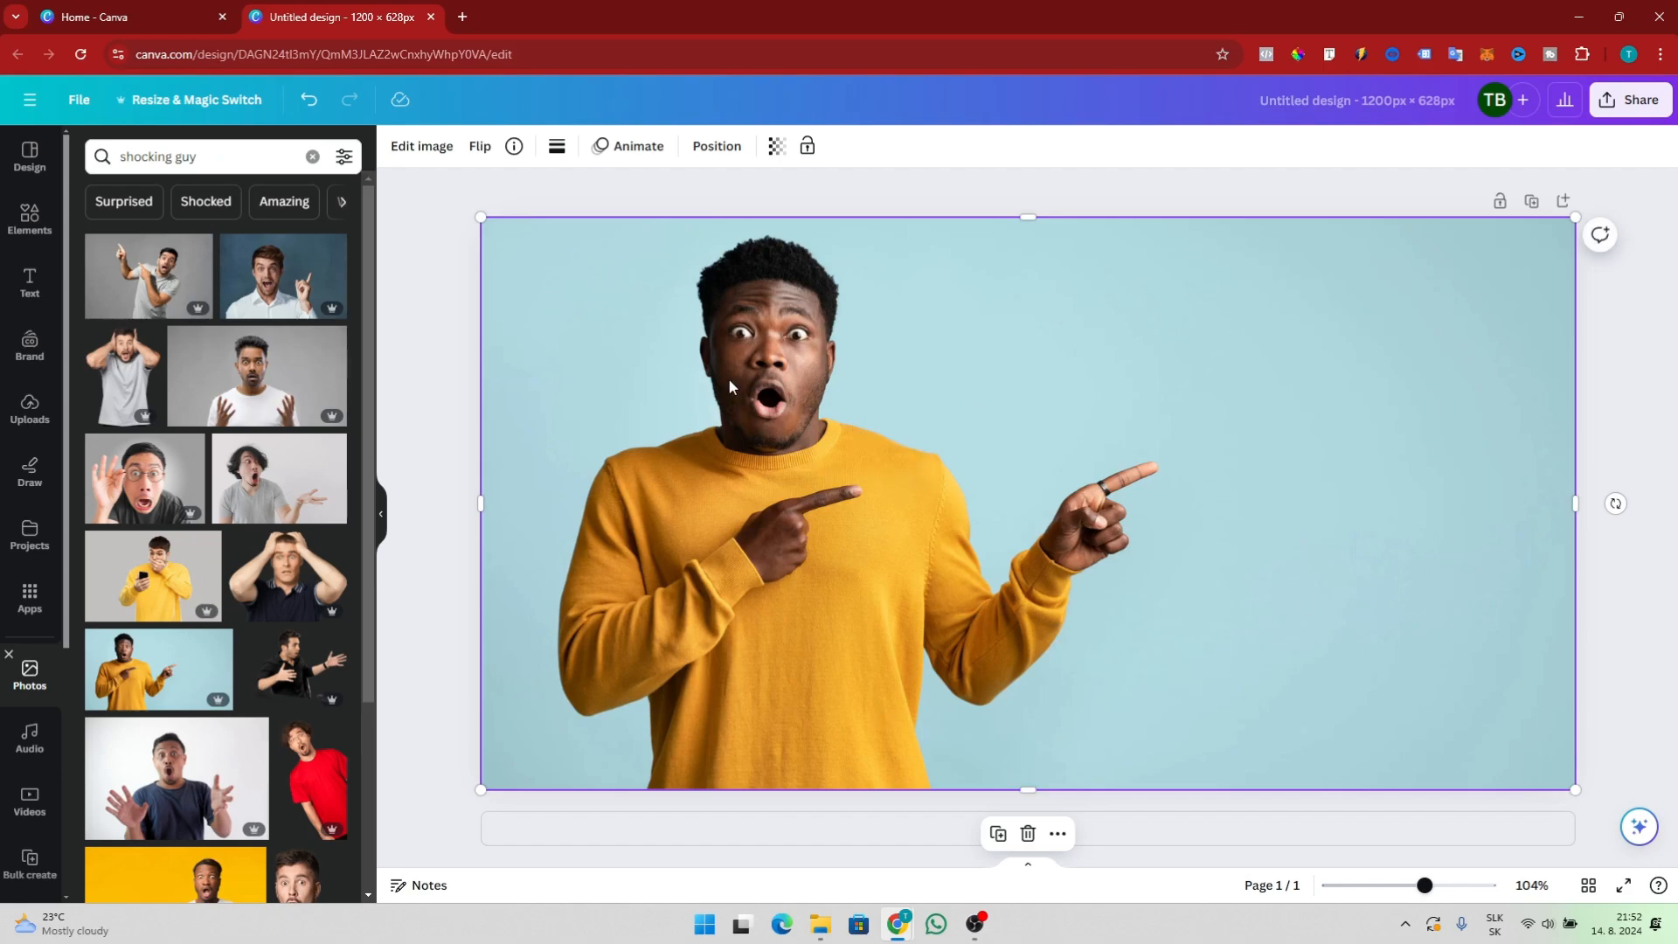
left_click(422, 147)
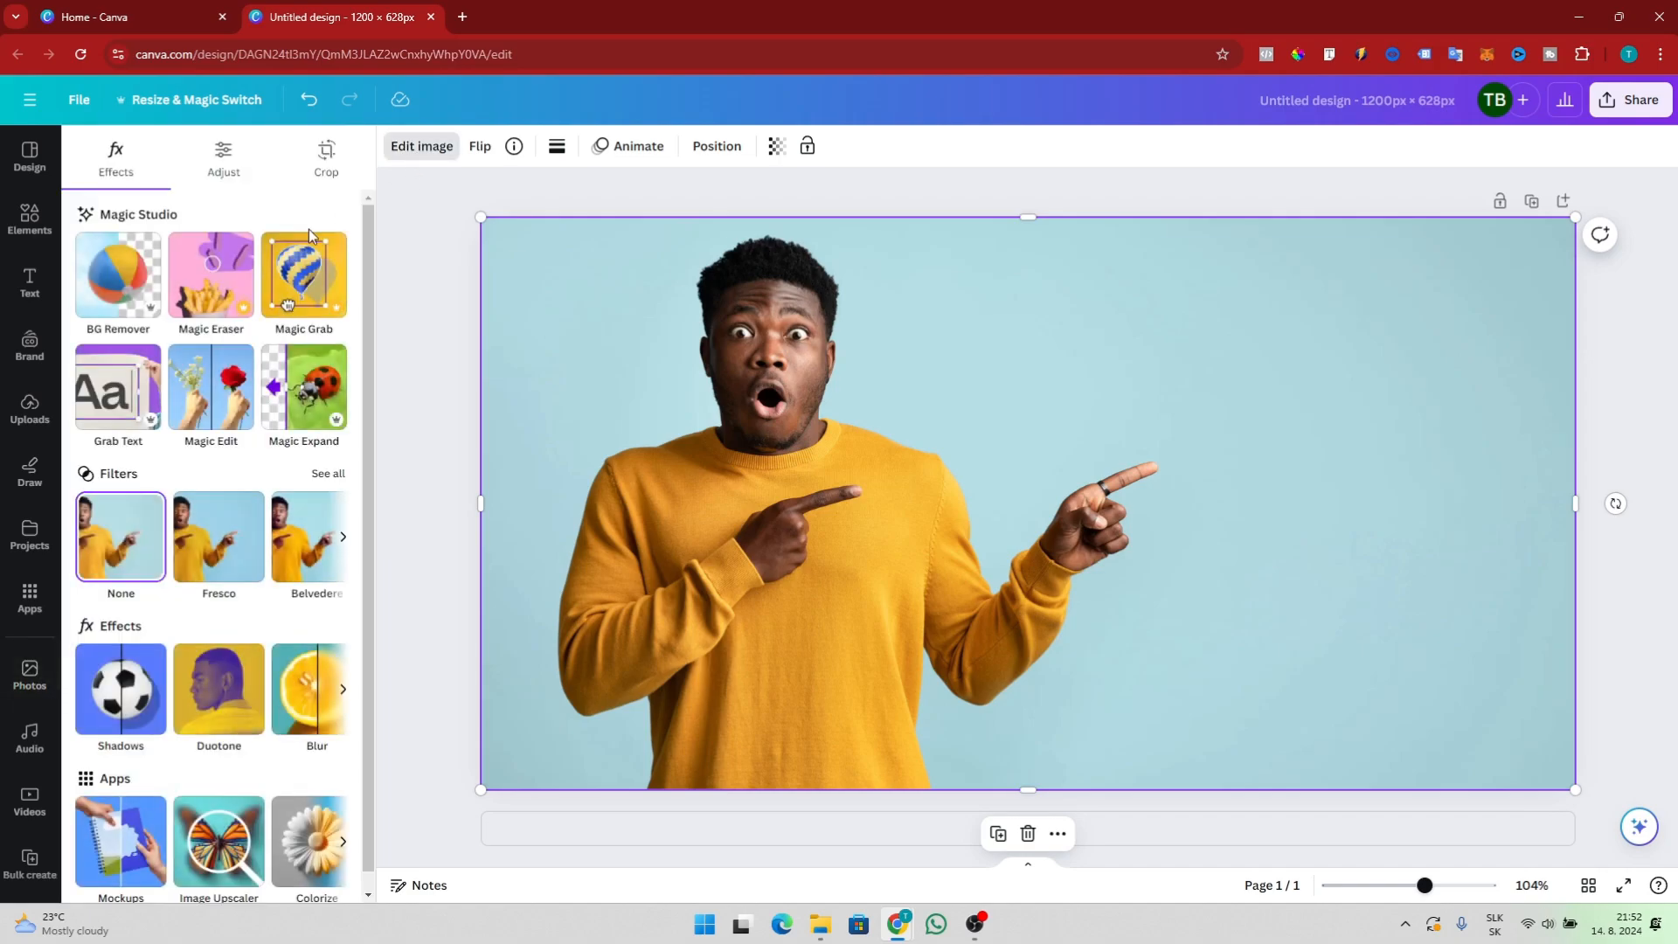
left_click(125, 281)
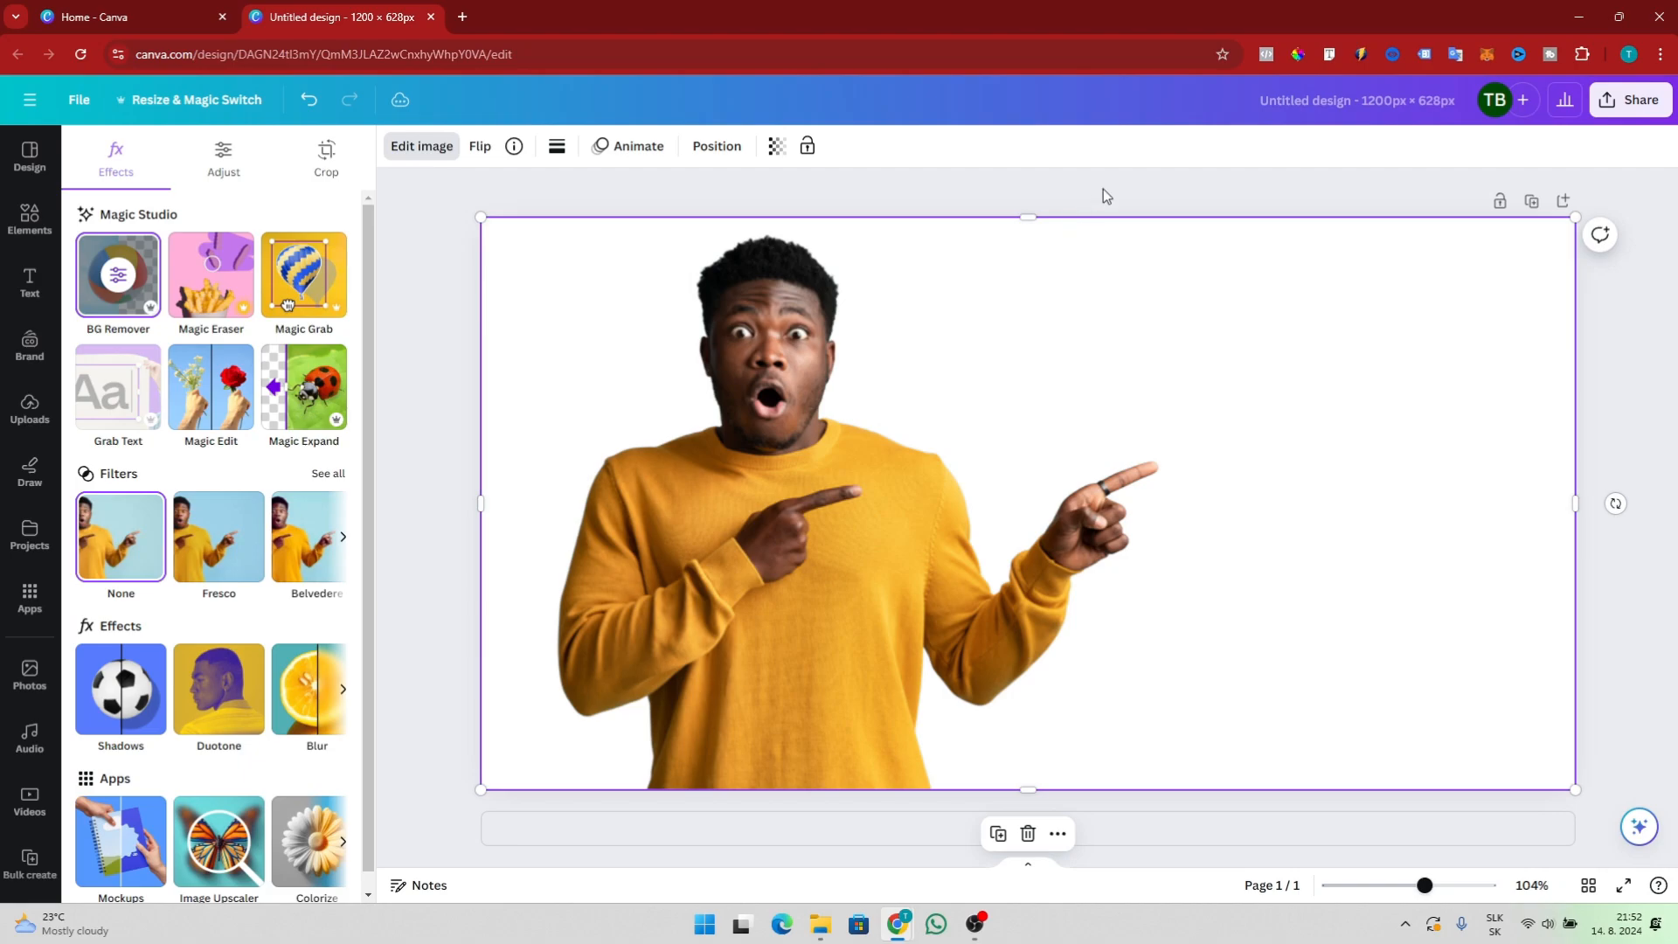
left_click(1117, 173)
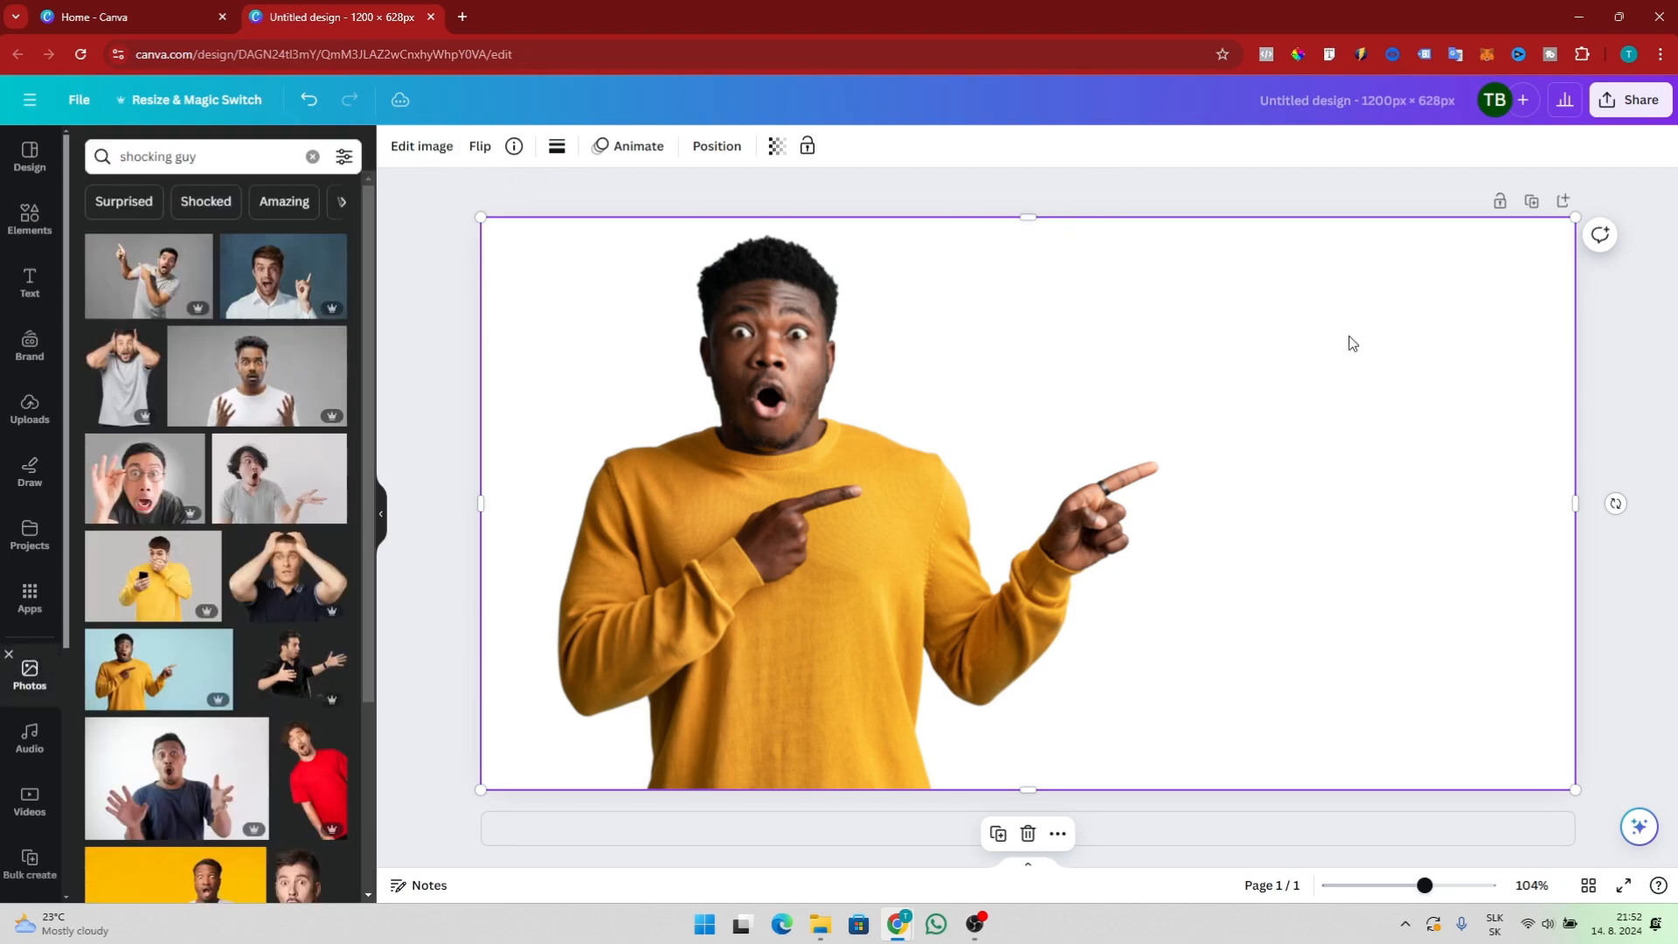
Narrow the photo by pulling its right edge inward, leaving a strip of page uncovered
left_click(1637, 345)
left_click(1503, 350)
left_click_drag(1574, 503, 1434, 498)
left_click(1471, 502)
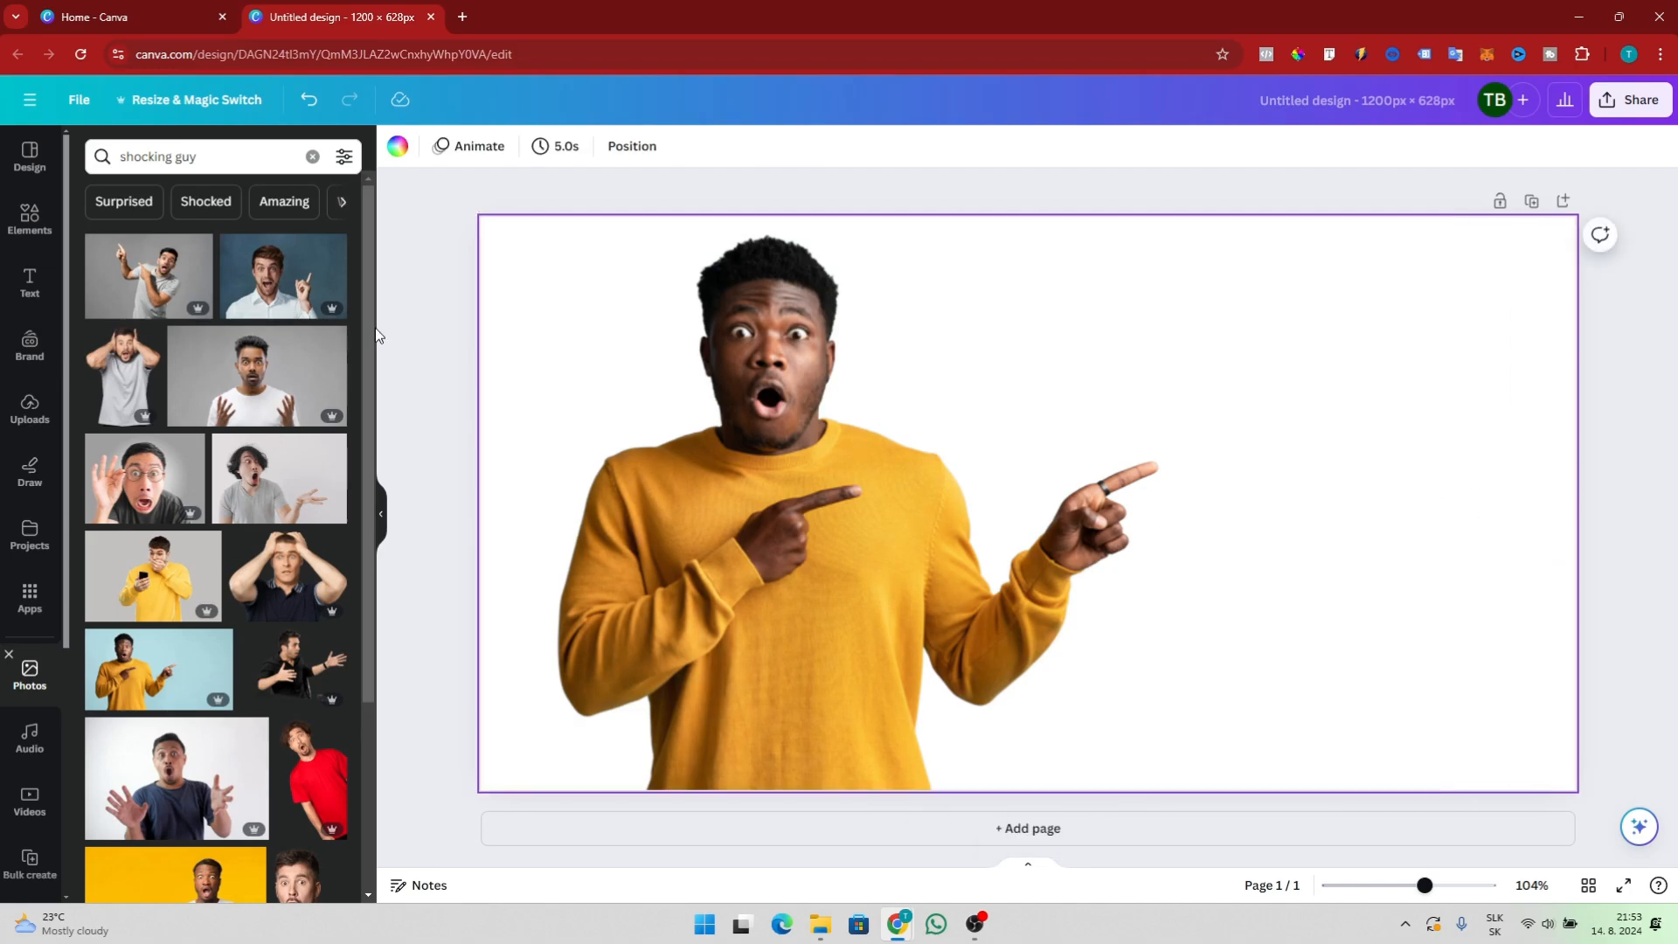
Set the page background colour to the light green from the Sea Breeze palette
left_click(397, 146)
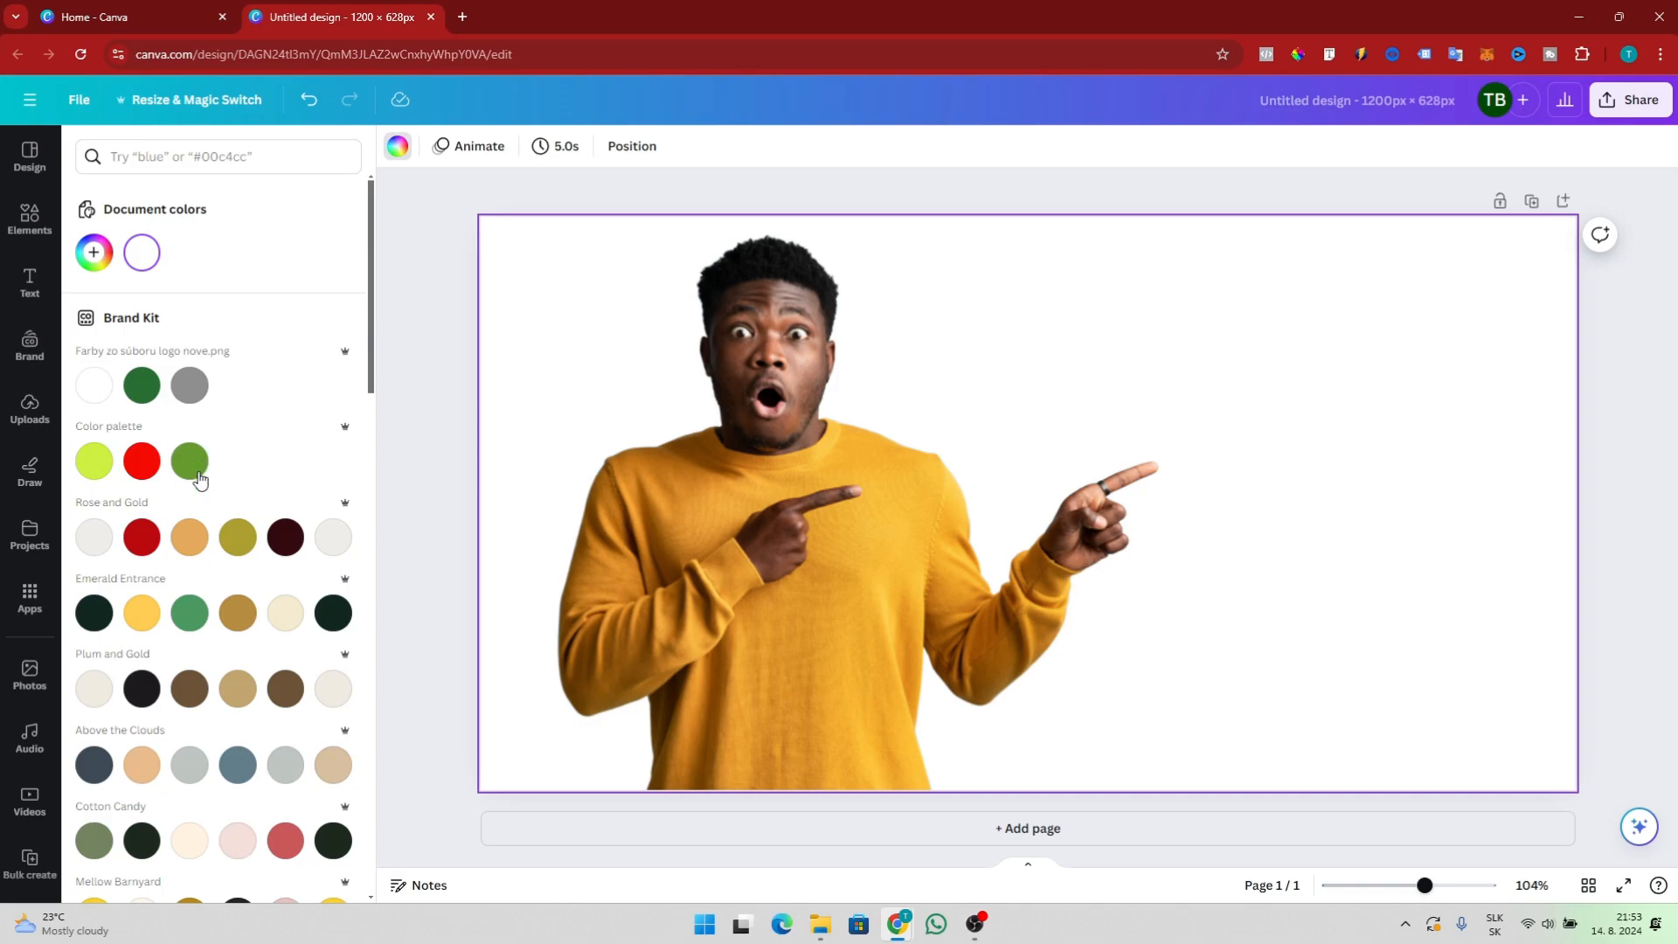
left_click(292, 545)
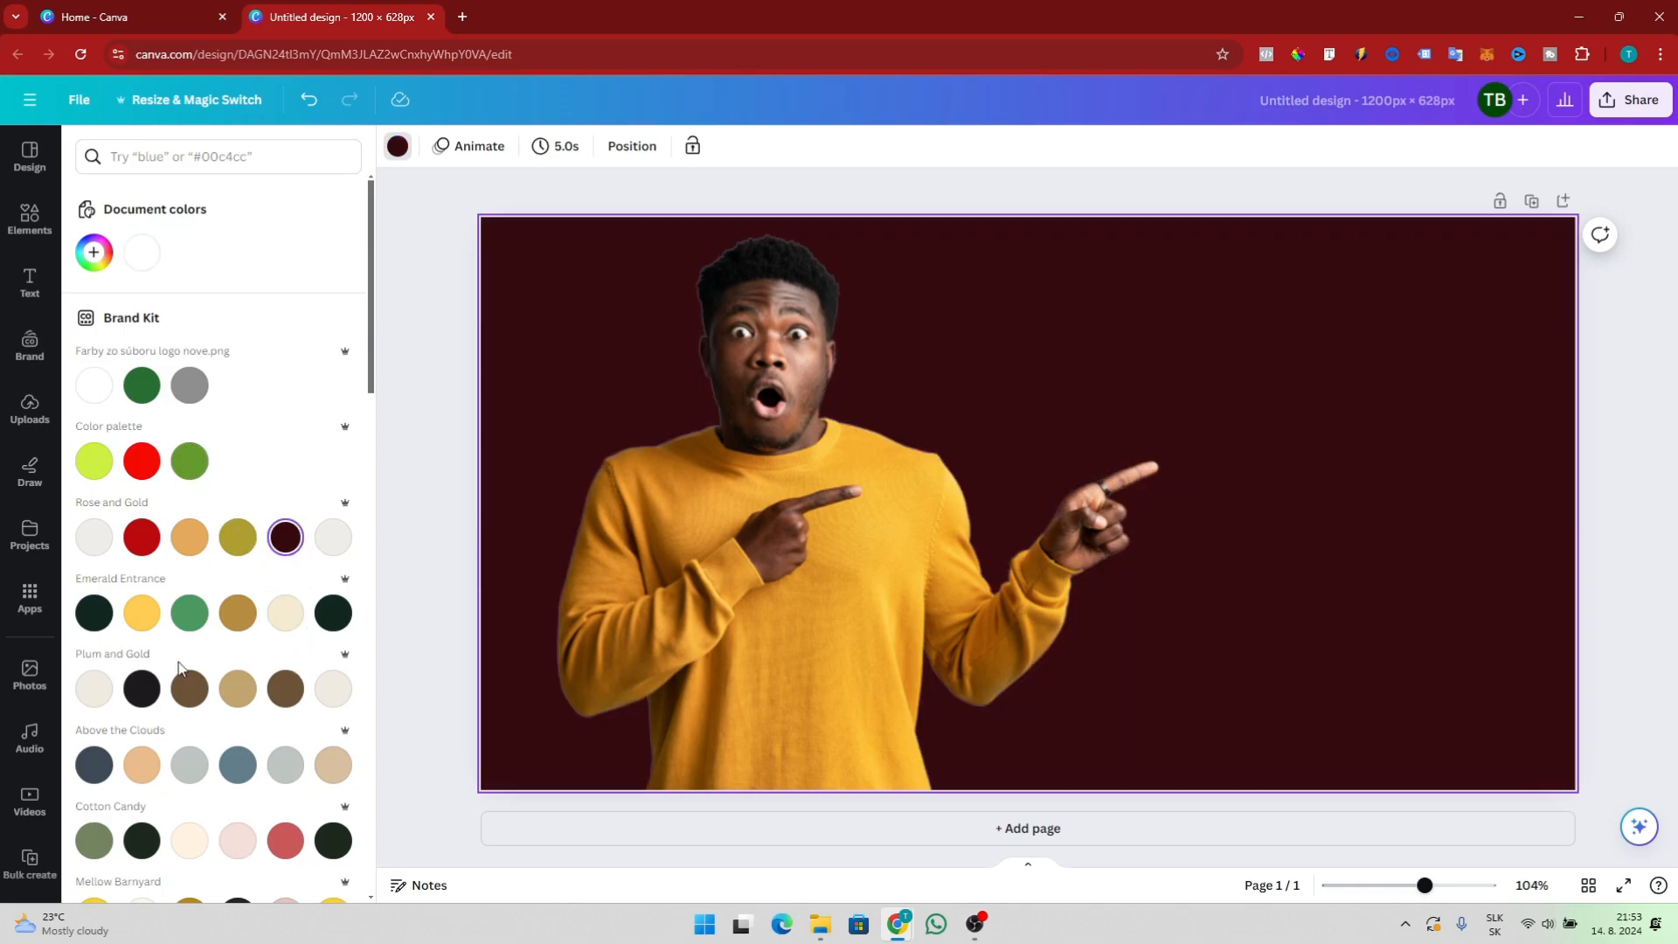
scroll(179, 669, "down", 3)
left_click(281, 757)
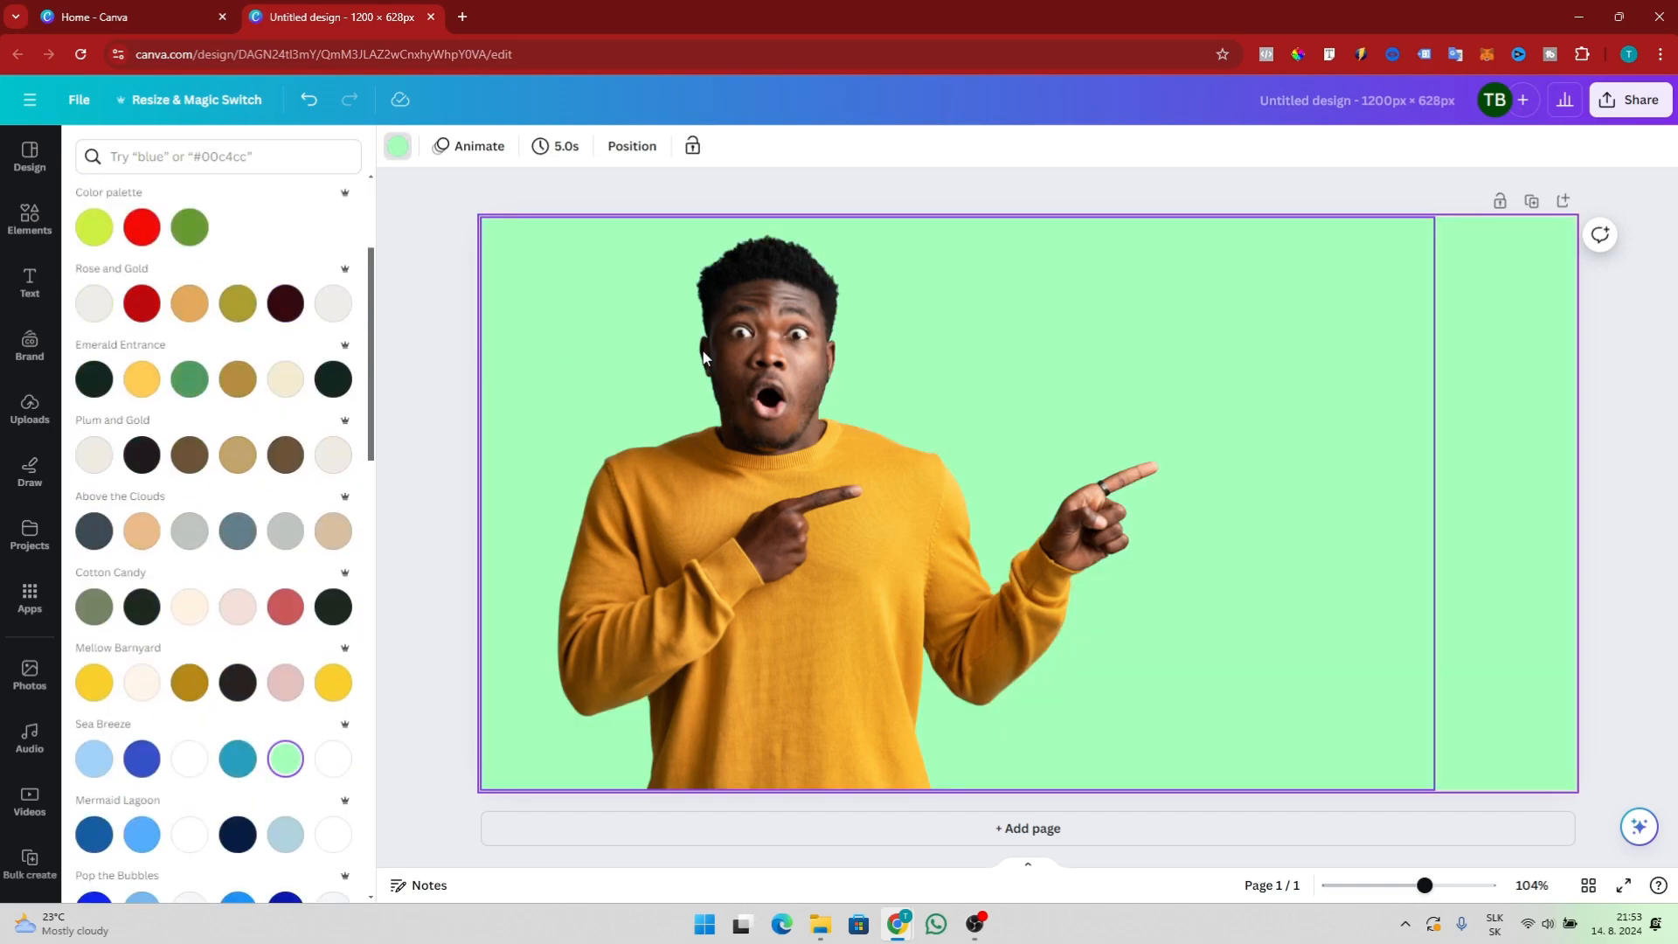
left_click(1125, 187)
left_click(1293, 302)
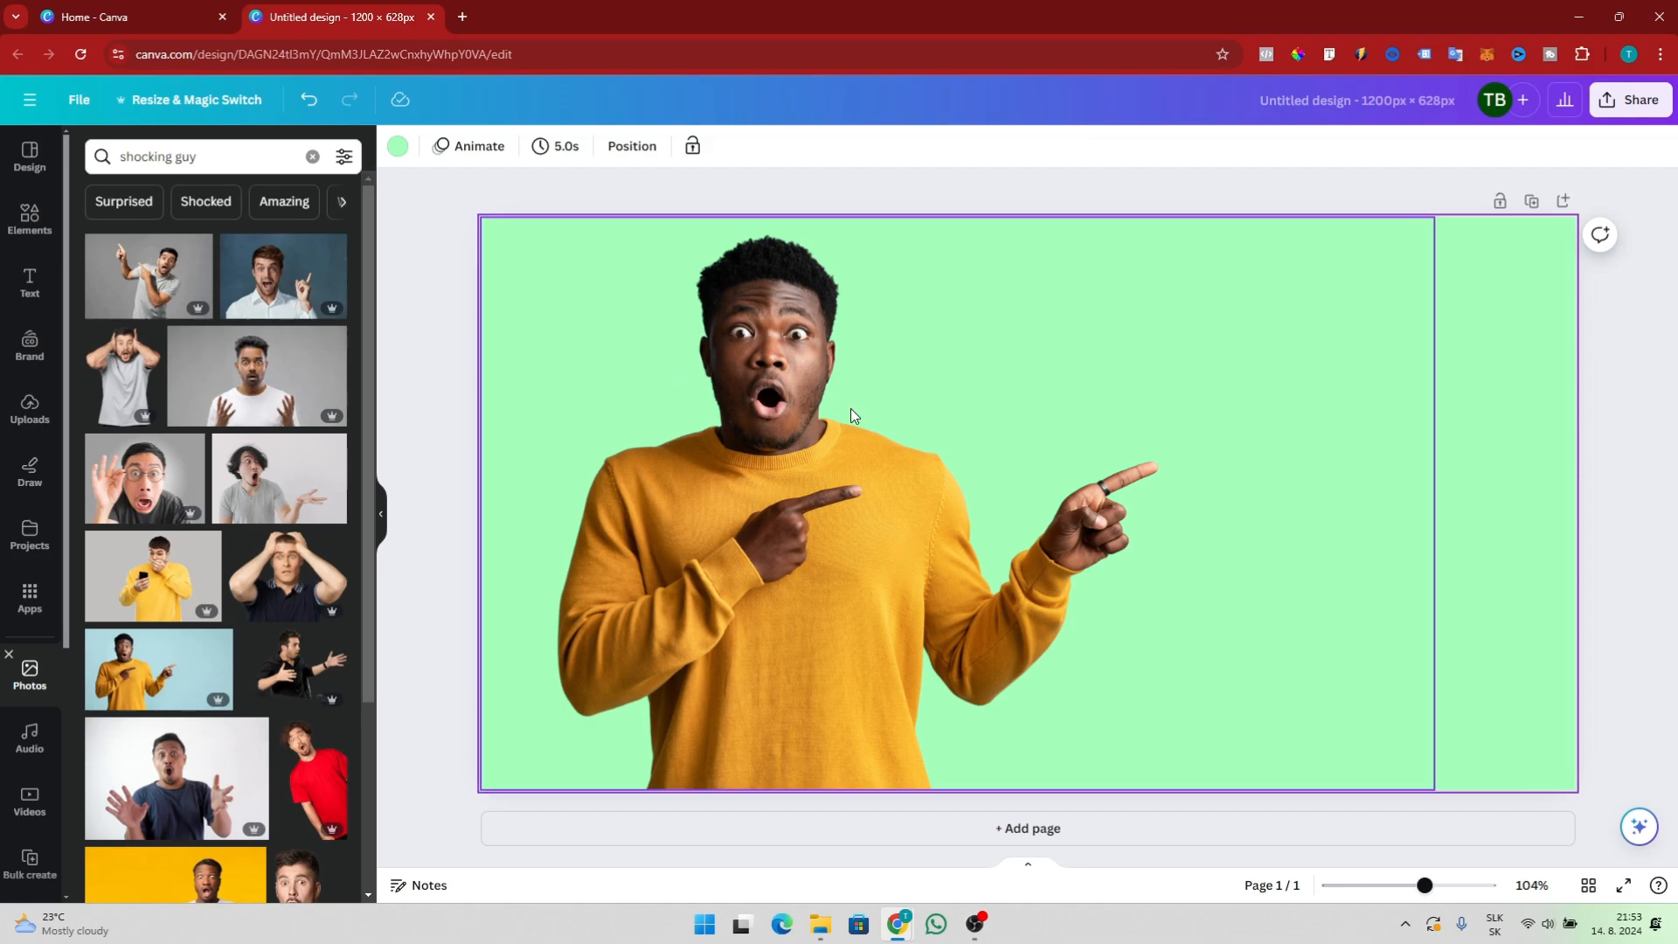
Try flipping the photo horizontally and vertically, then restore its original orientation
left_click(1026, 179)
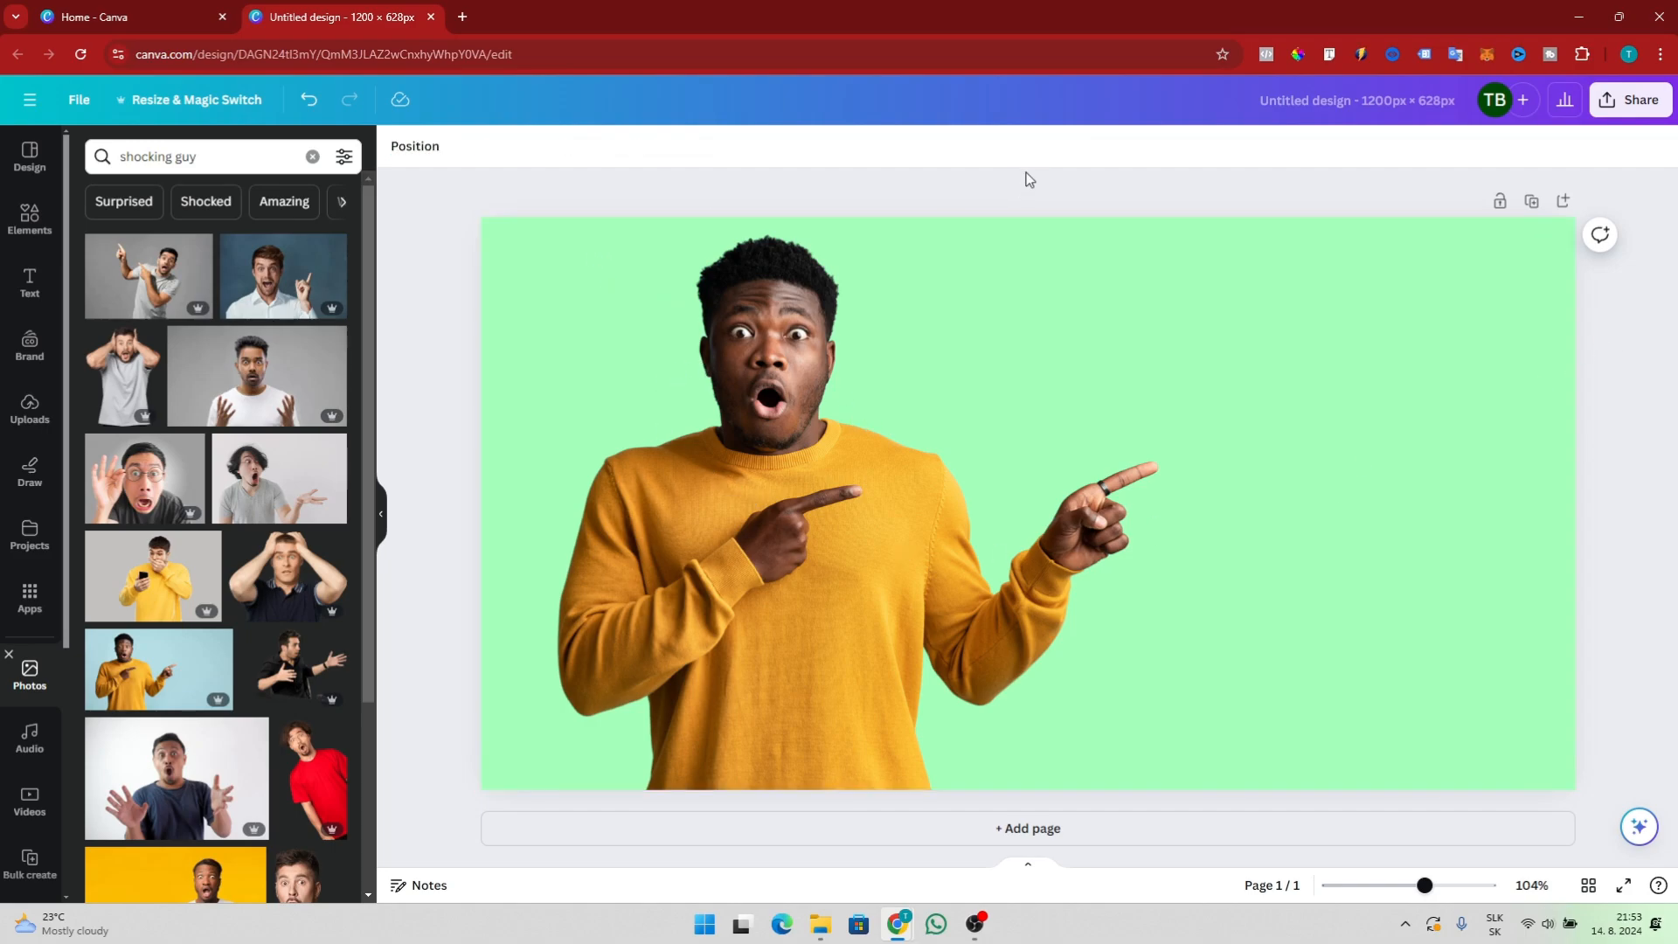
left_click(747, 397)
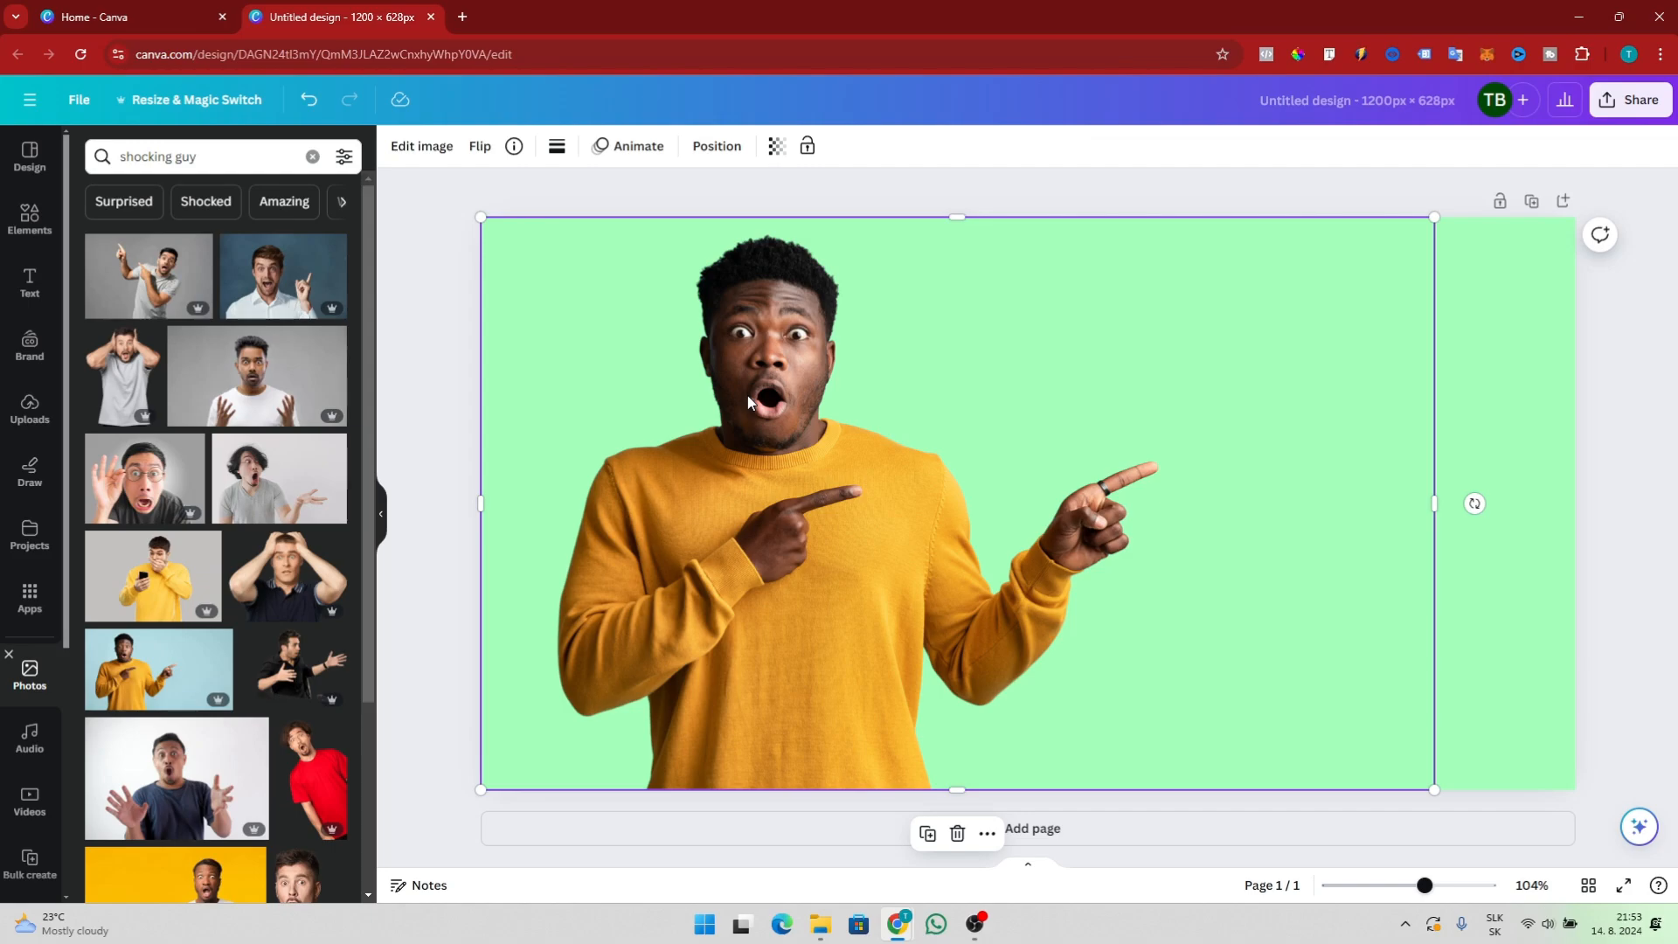
left_click(482, 149)
left_click(502, 191)
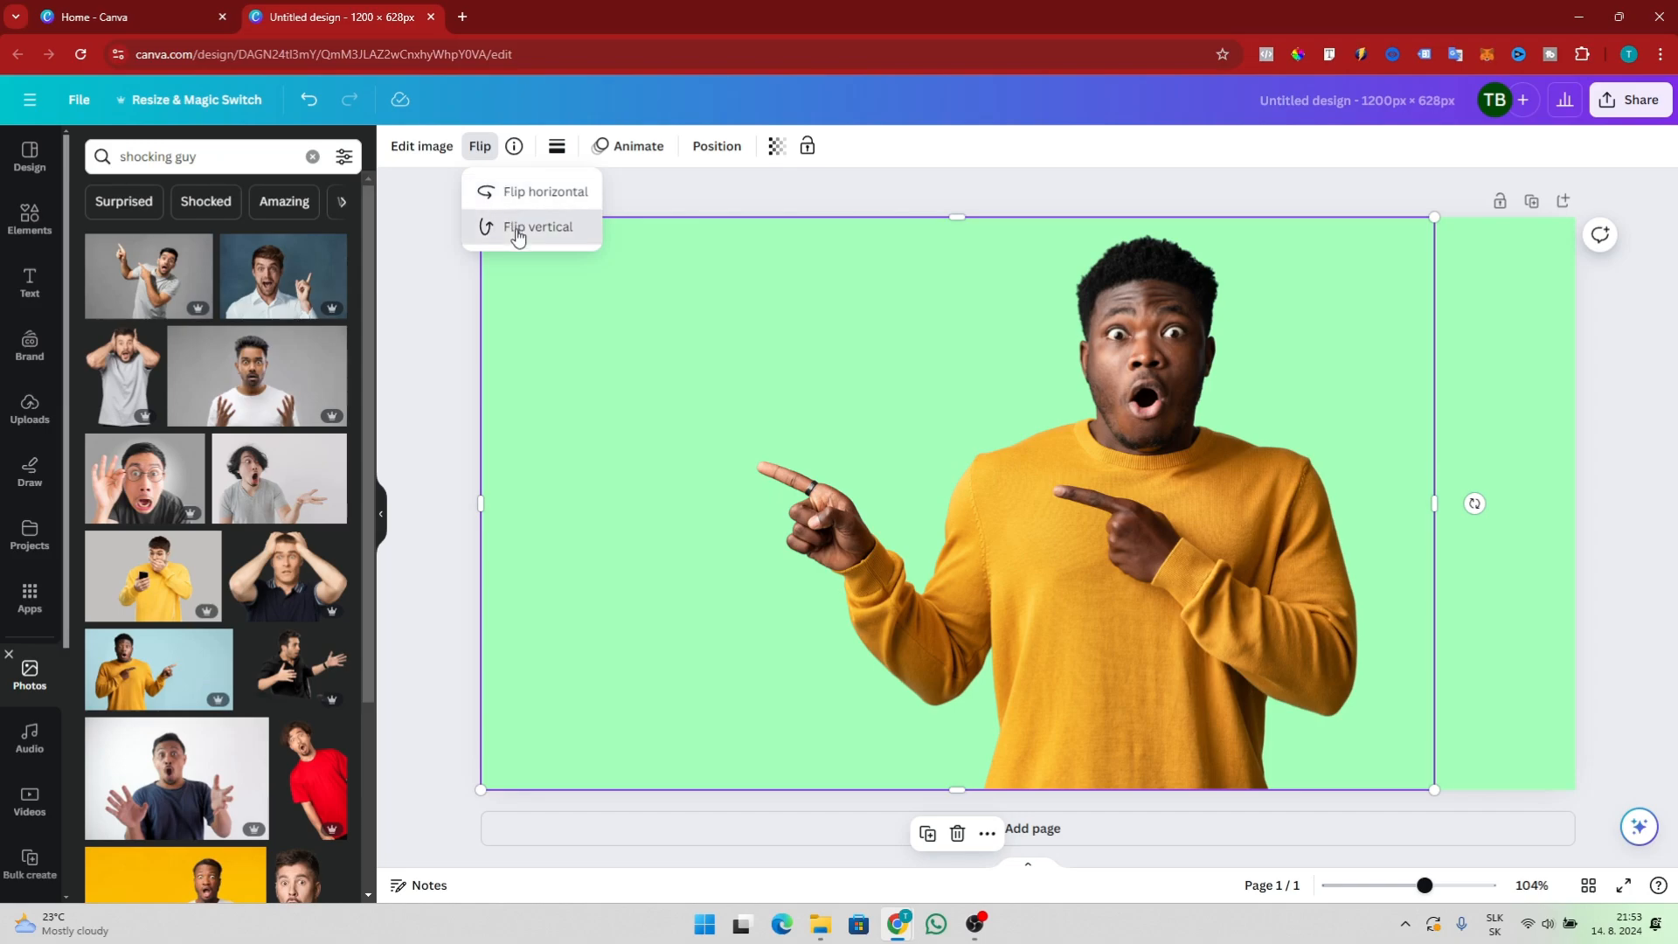
left_click(515, 229)
left_click(516, 229)
left_click(516, 193)
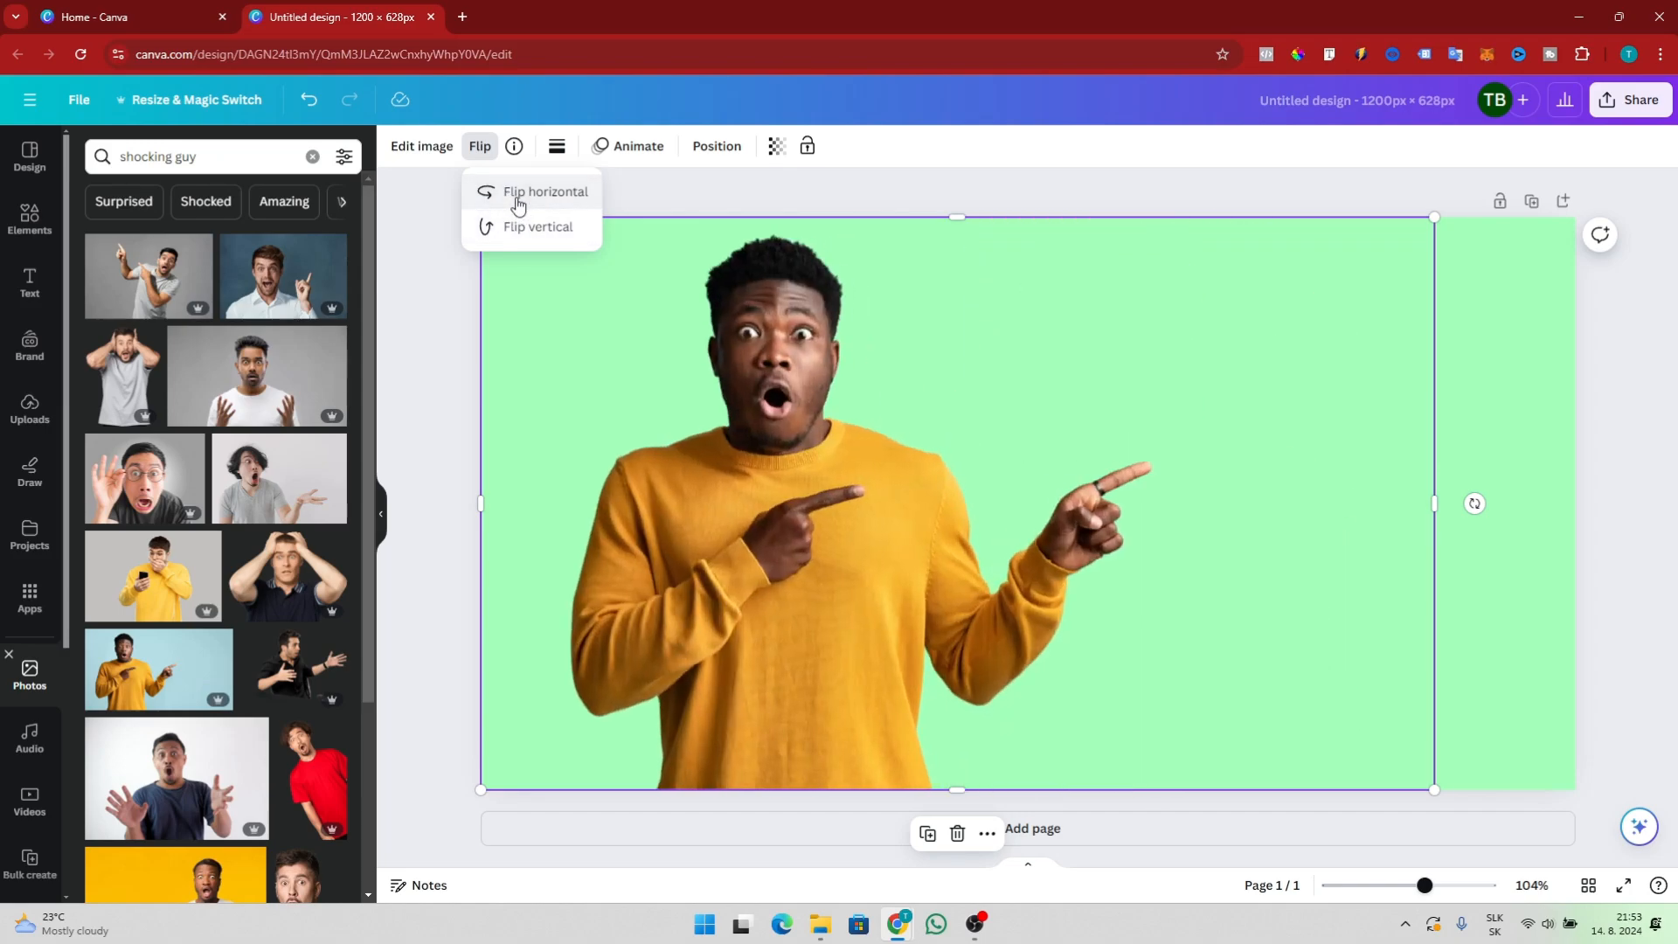
left_click(754, 202)
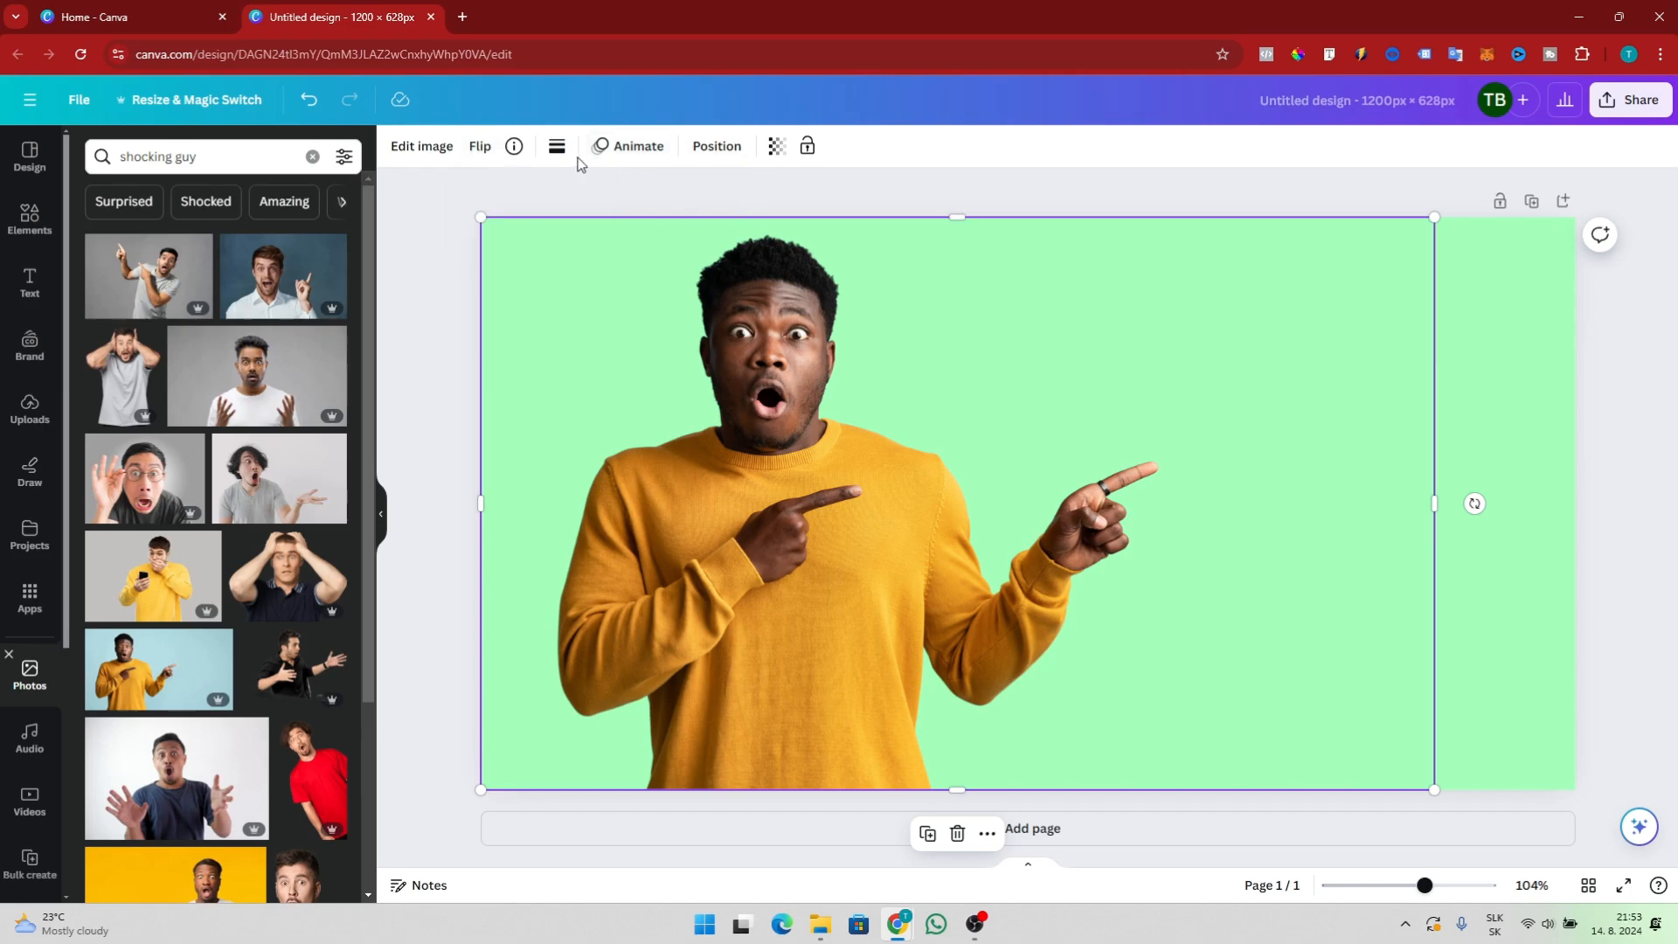
Apply a Pan animation to the photo on enter, with the slowest speed and rightward direction
left_click(631, 149)
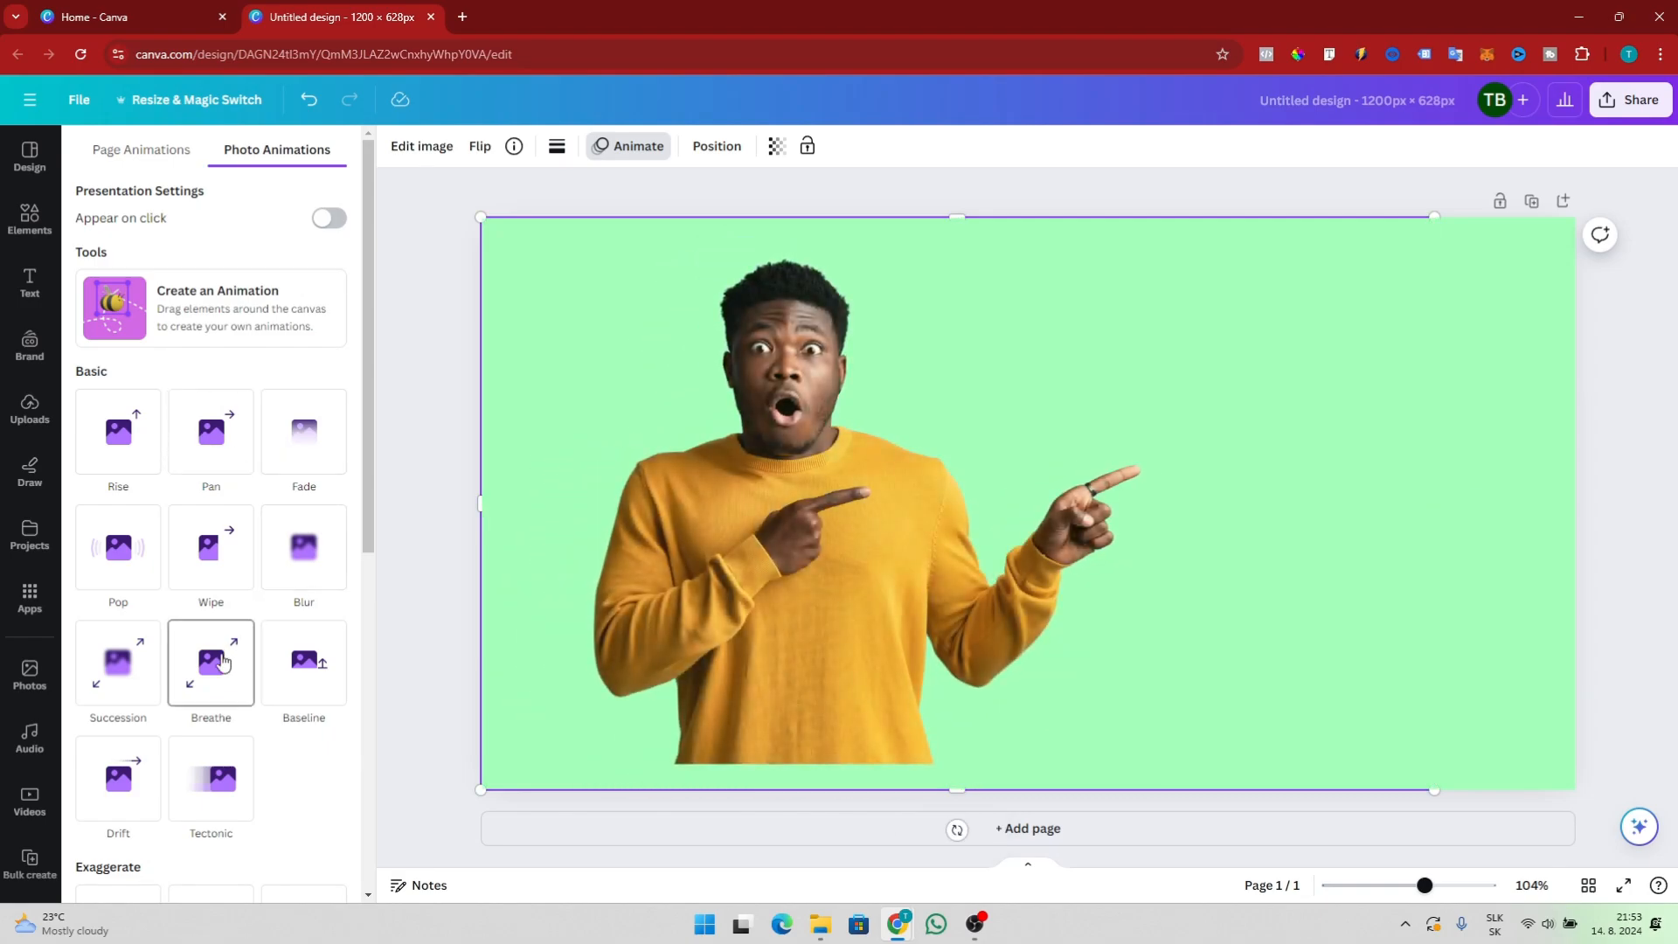
left_click(232, 440)
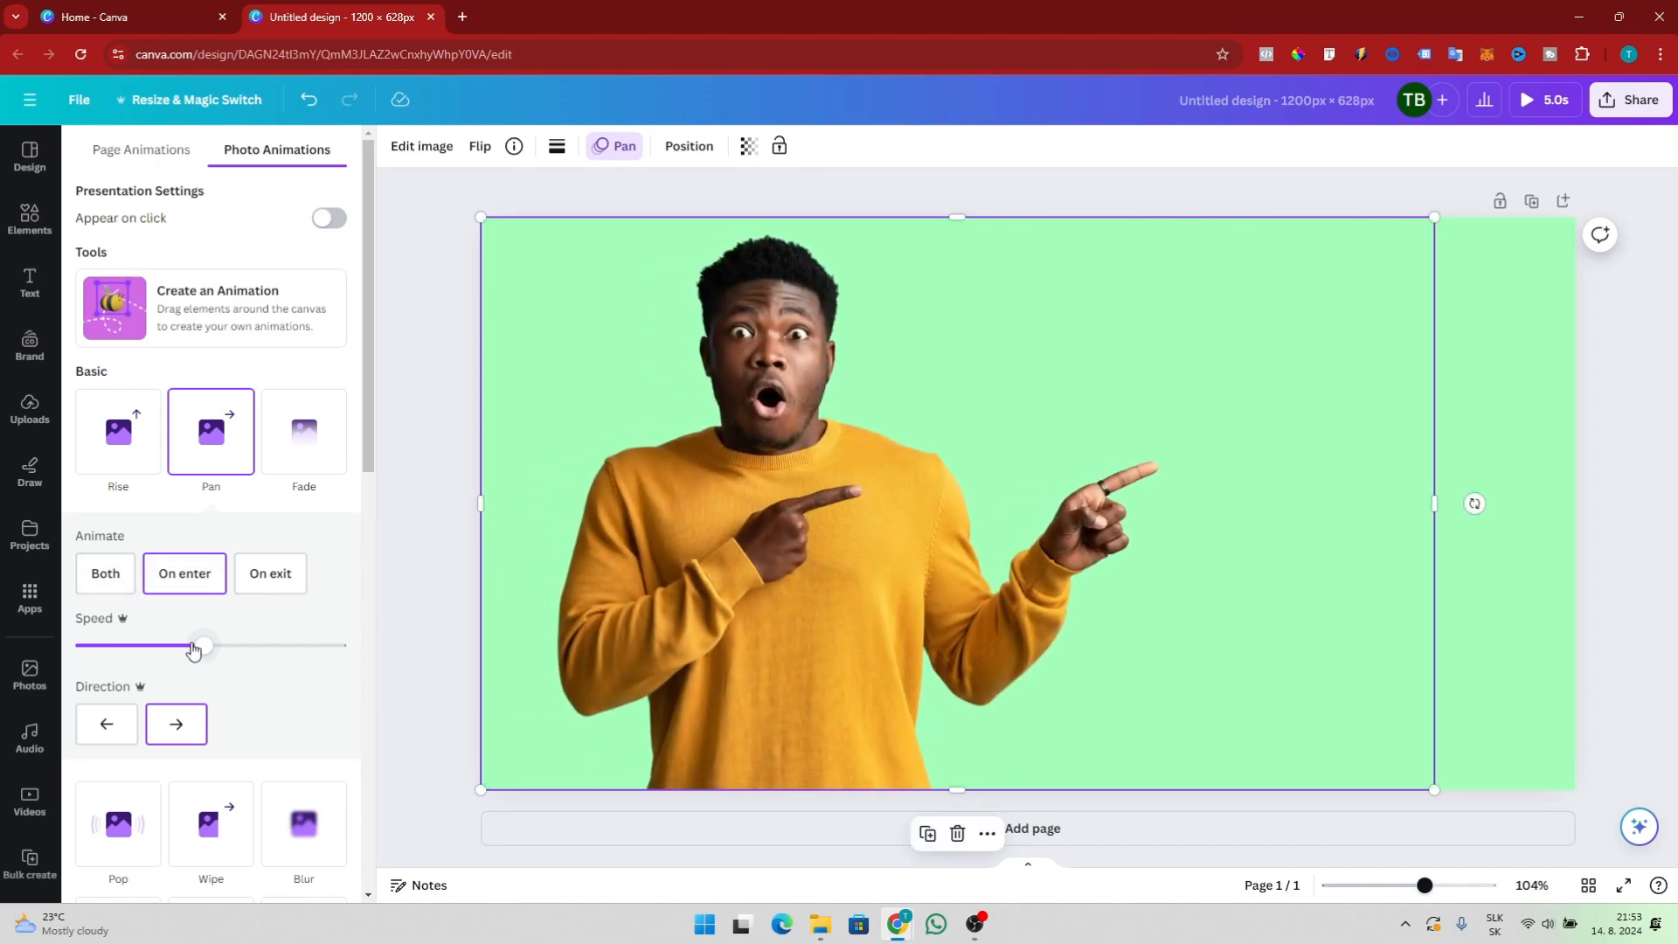
left_click_drag(202, 651, 91, 653)
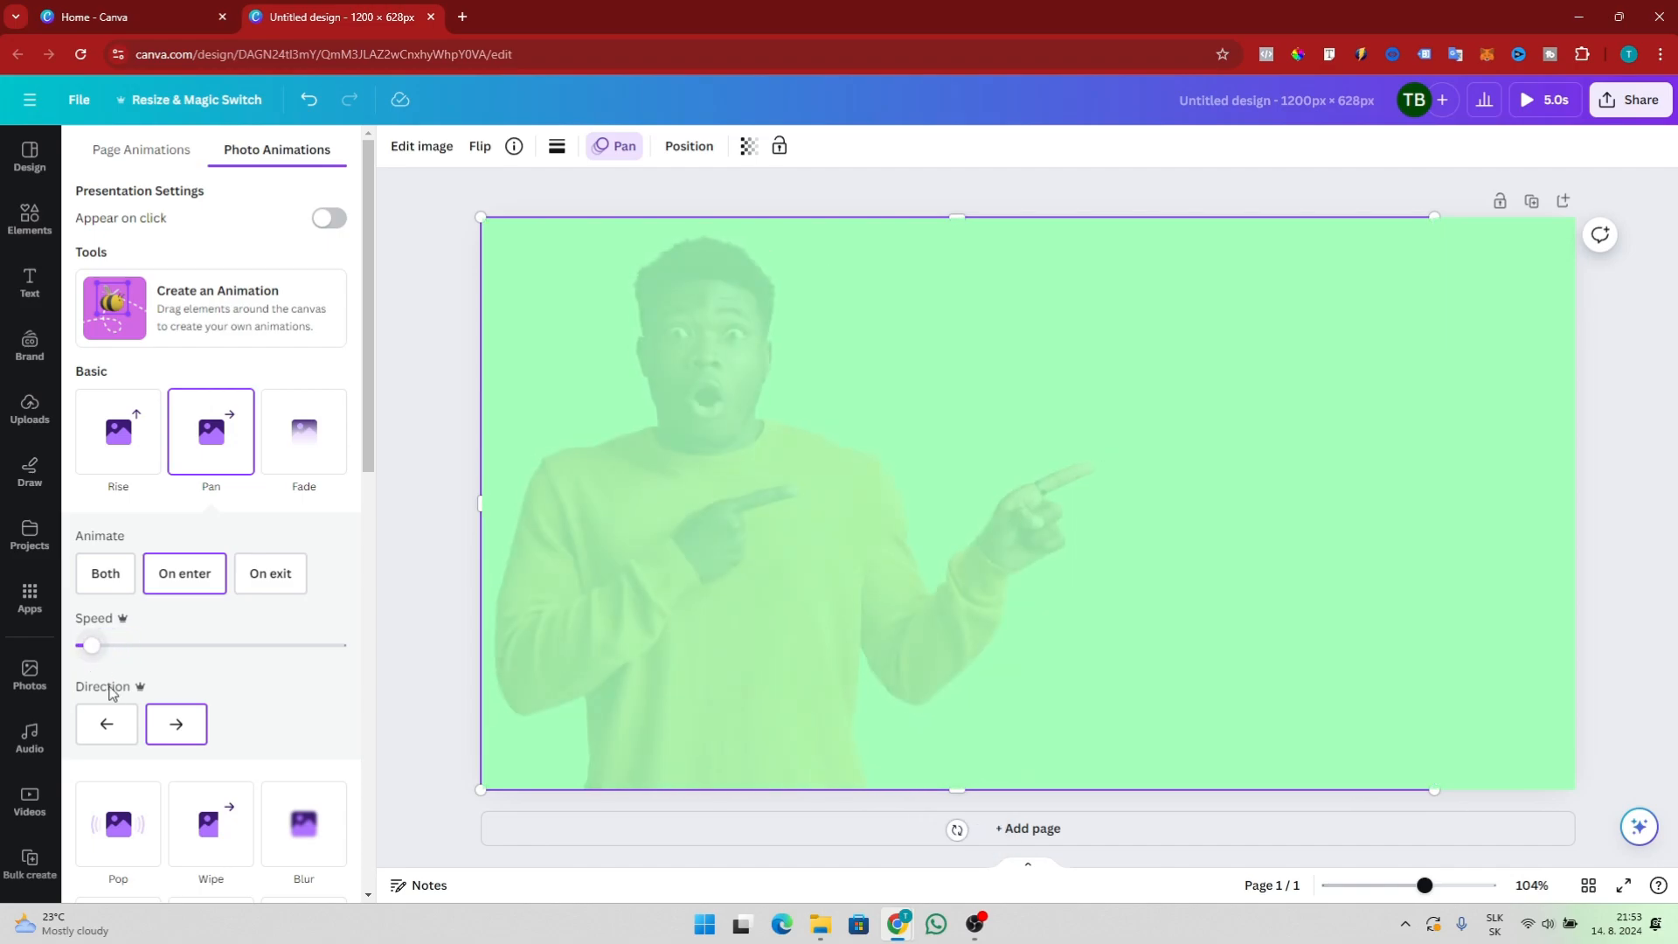
left_click(112, 733)
left_click(176, 723)
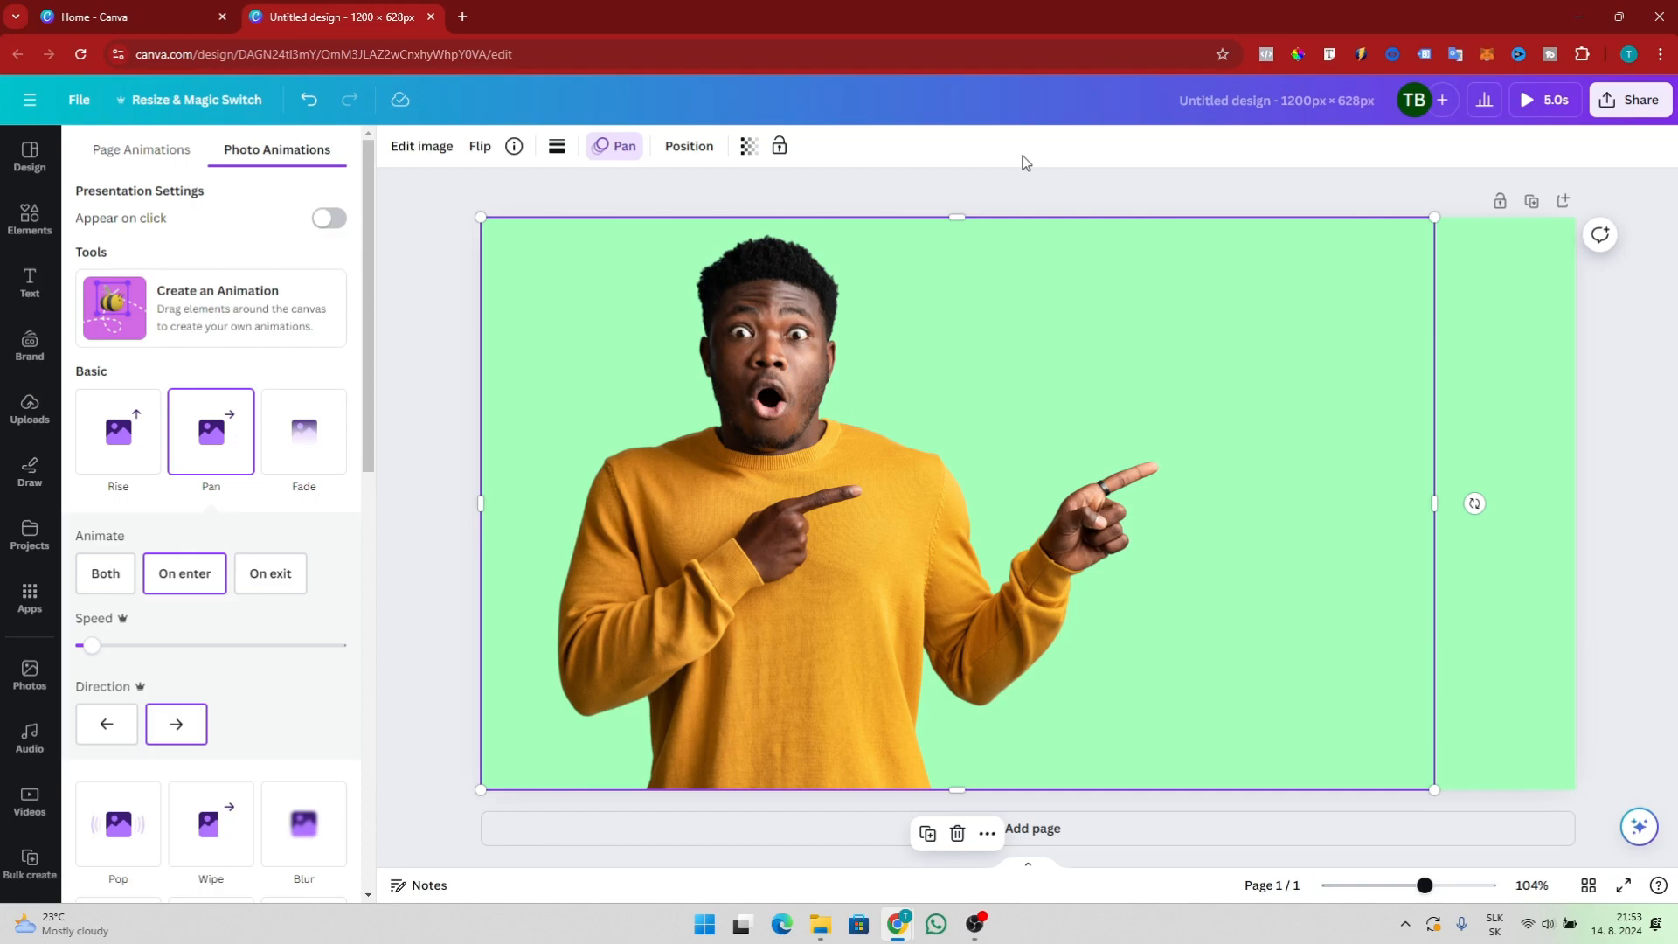
left_click(1200, 470)
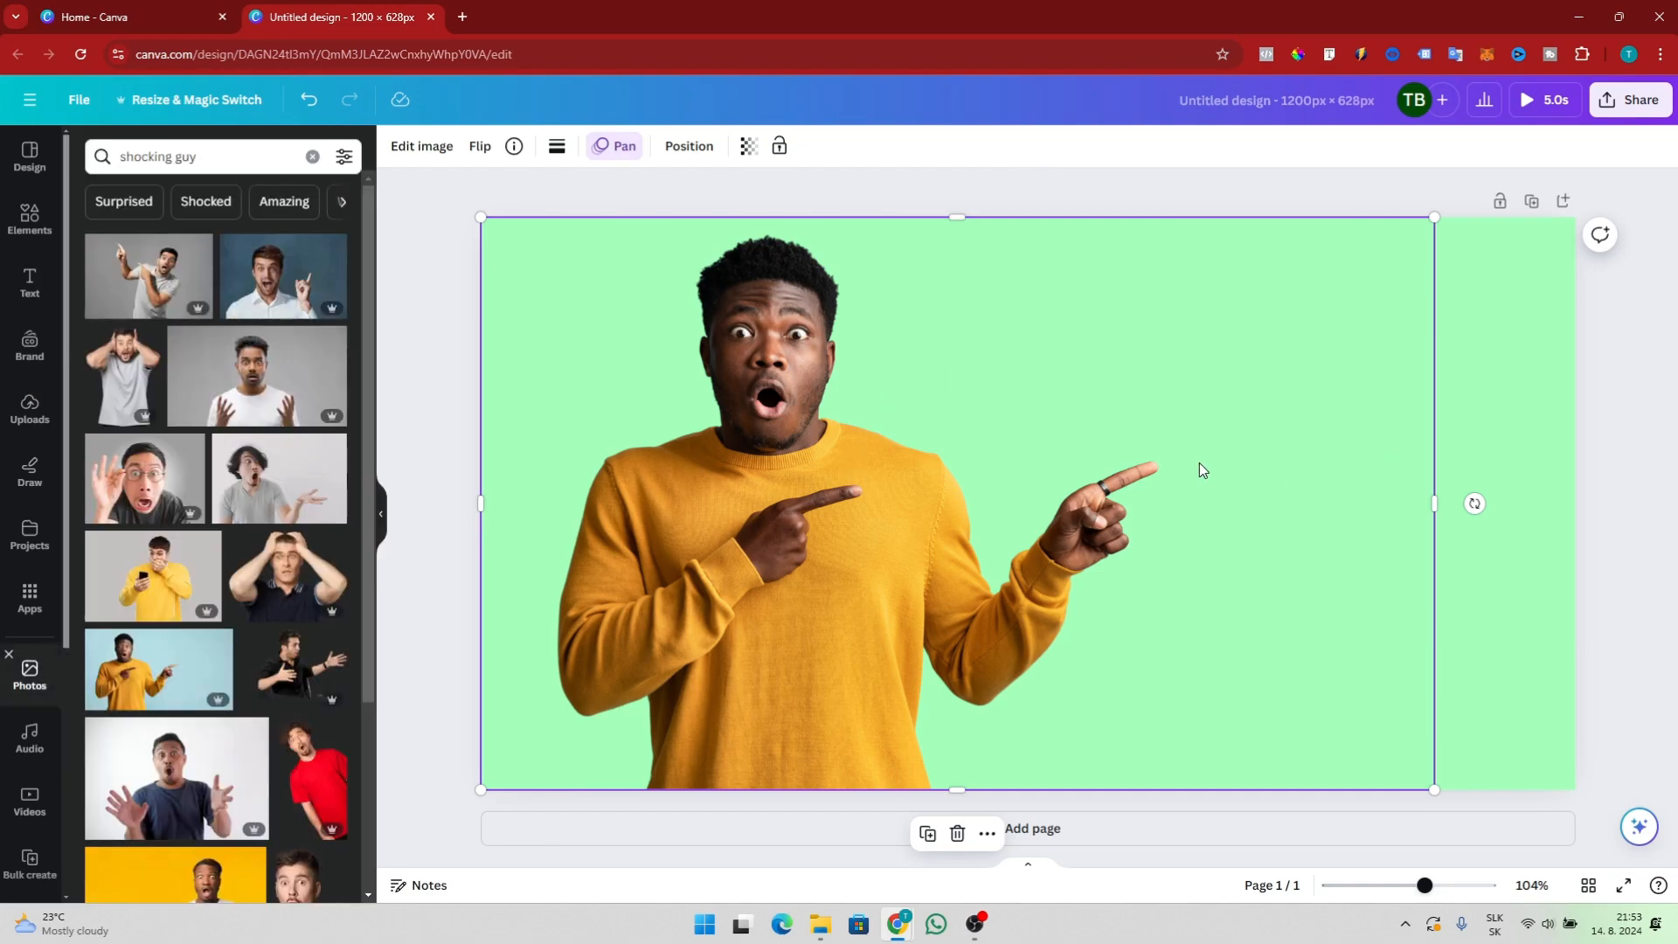
Add a heading text box, enlarge it to font size 91.5, and move it to the upper right area
left_click(689, 147)
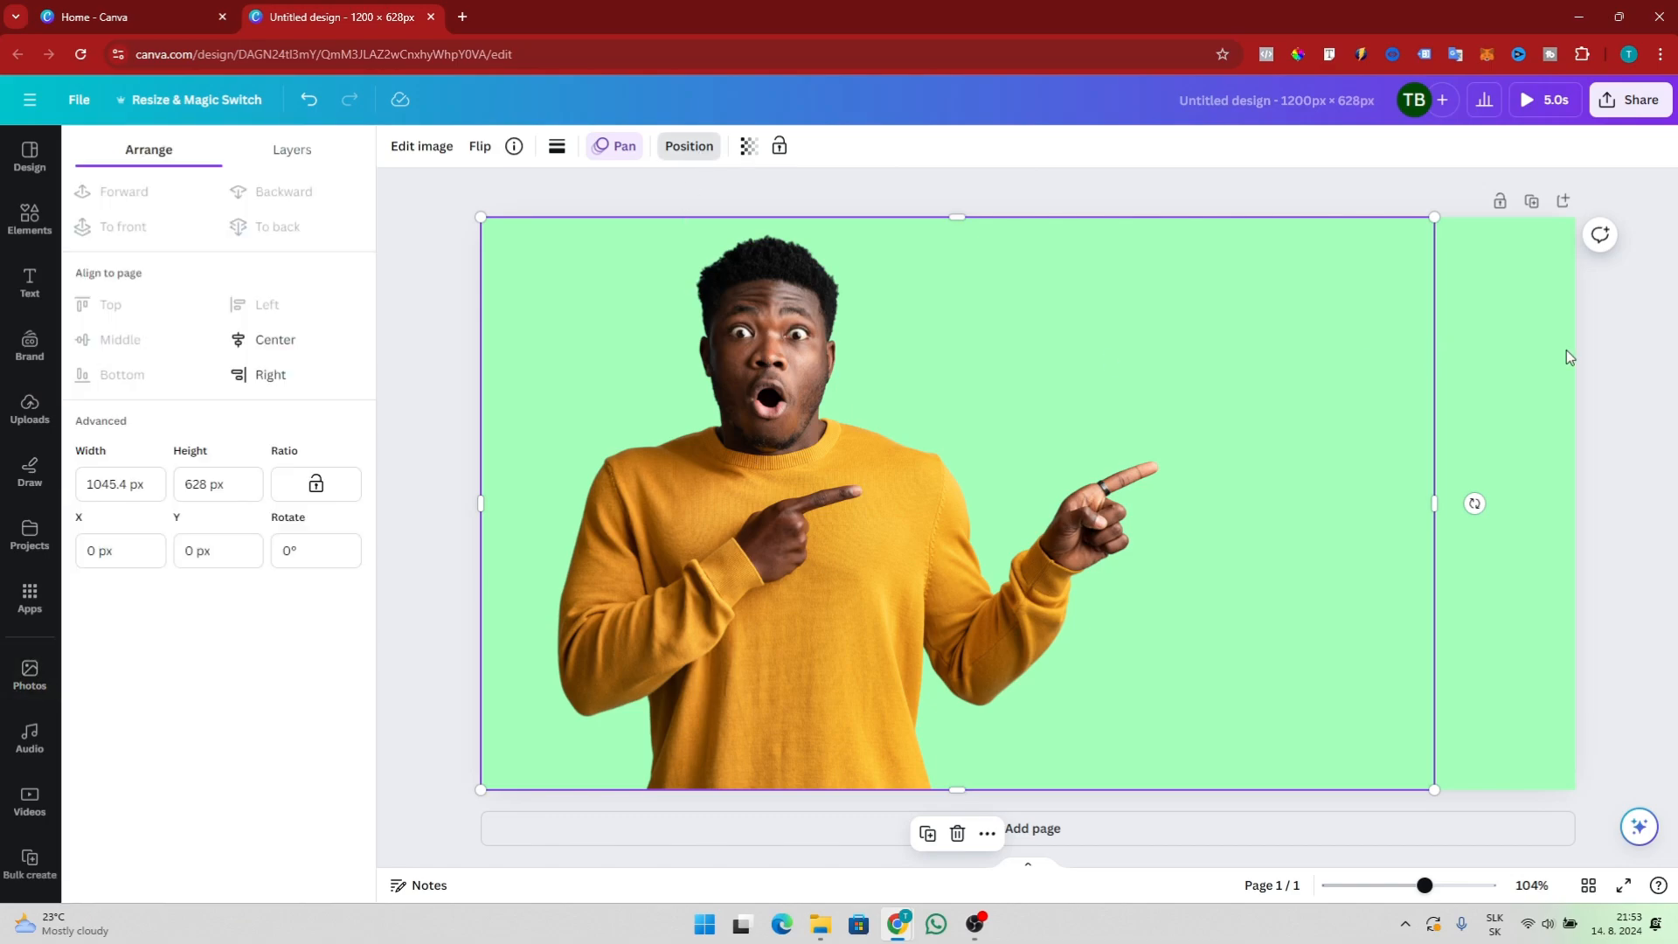
left_click(1356, 414)
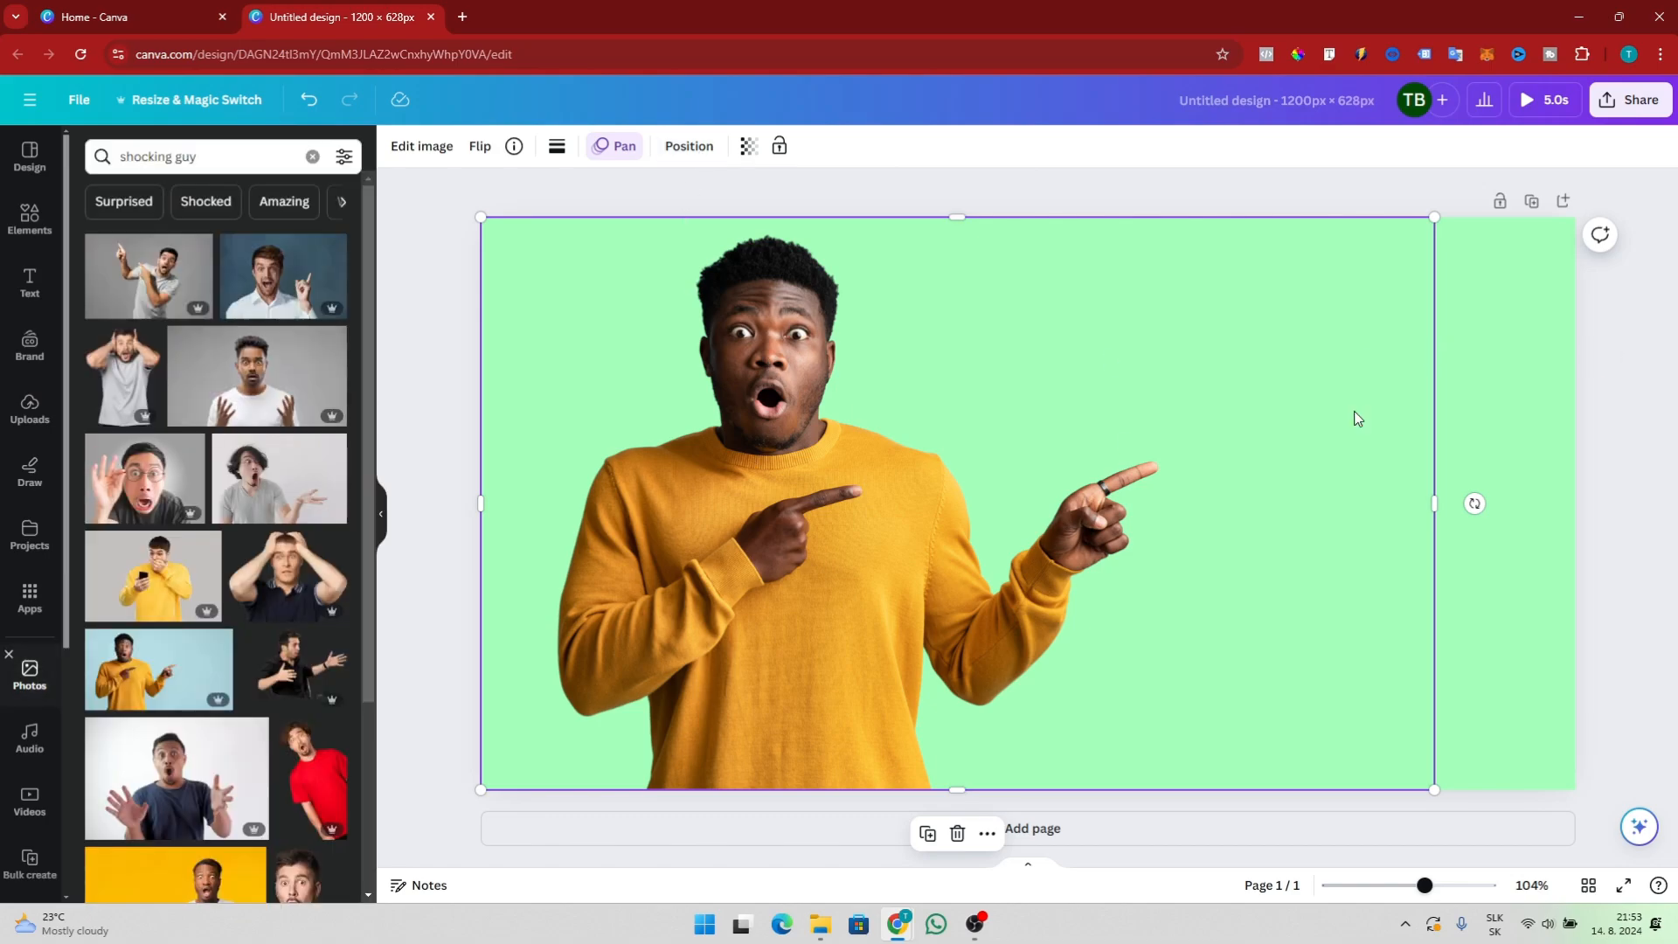
left_click(30, 281)
left_click(258, 351)
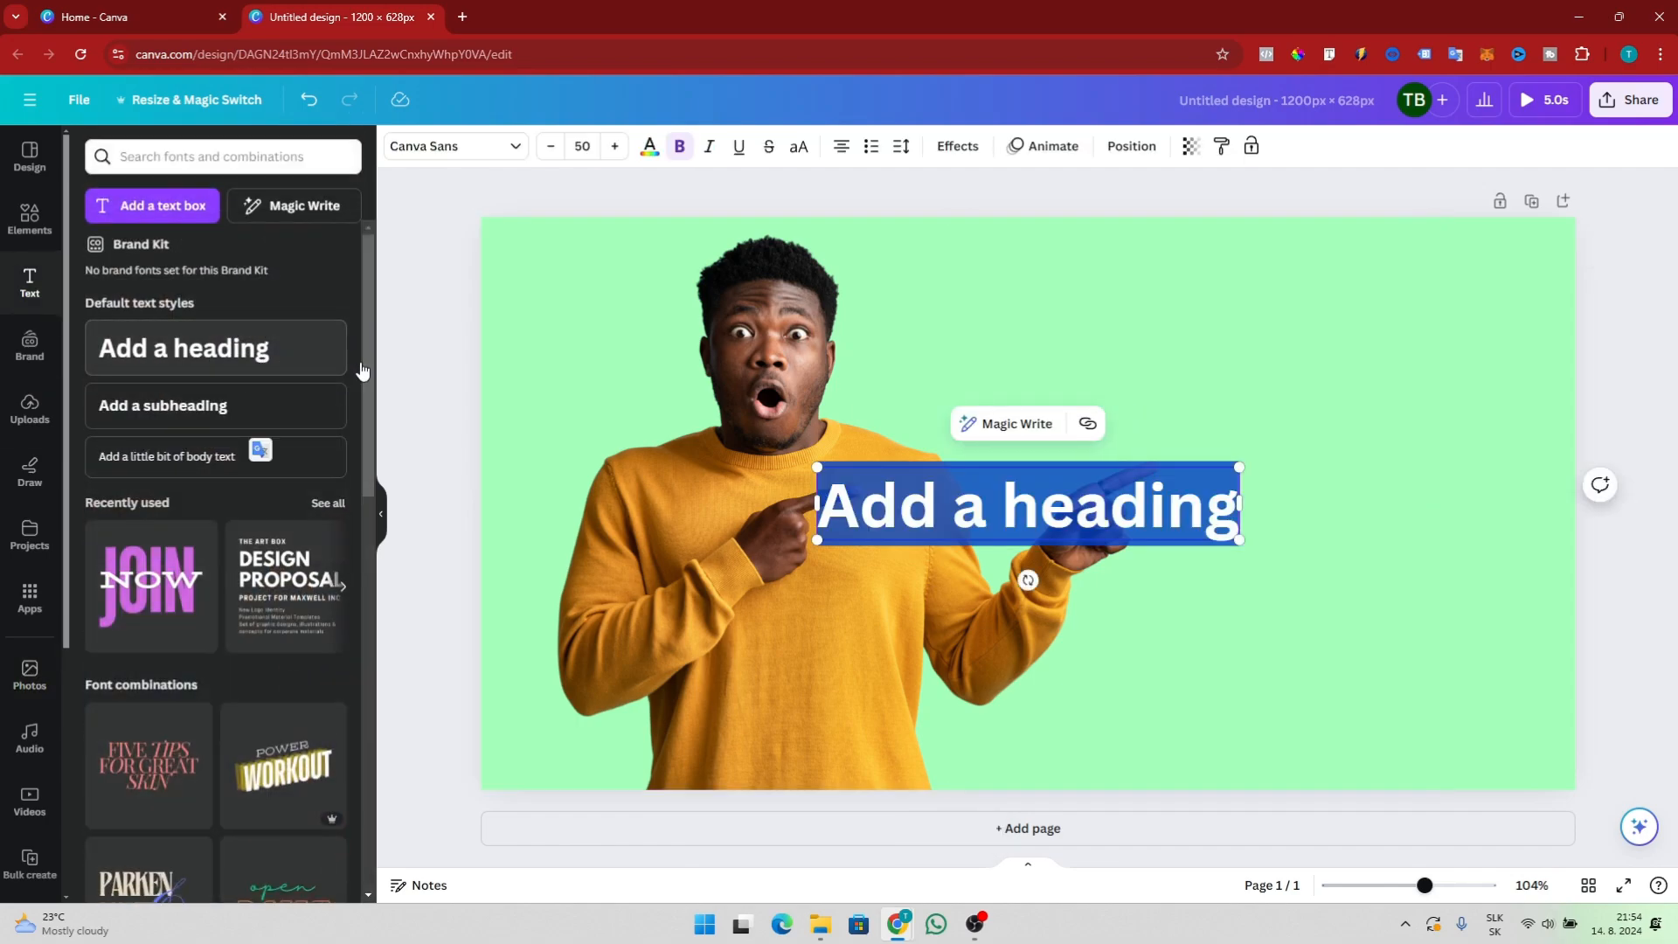
left_click_drag(811, 467, 468, 404)
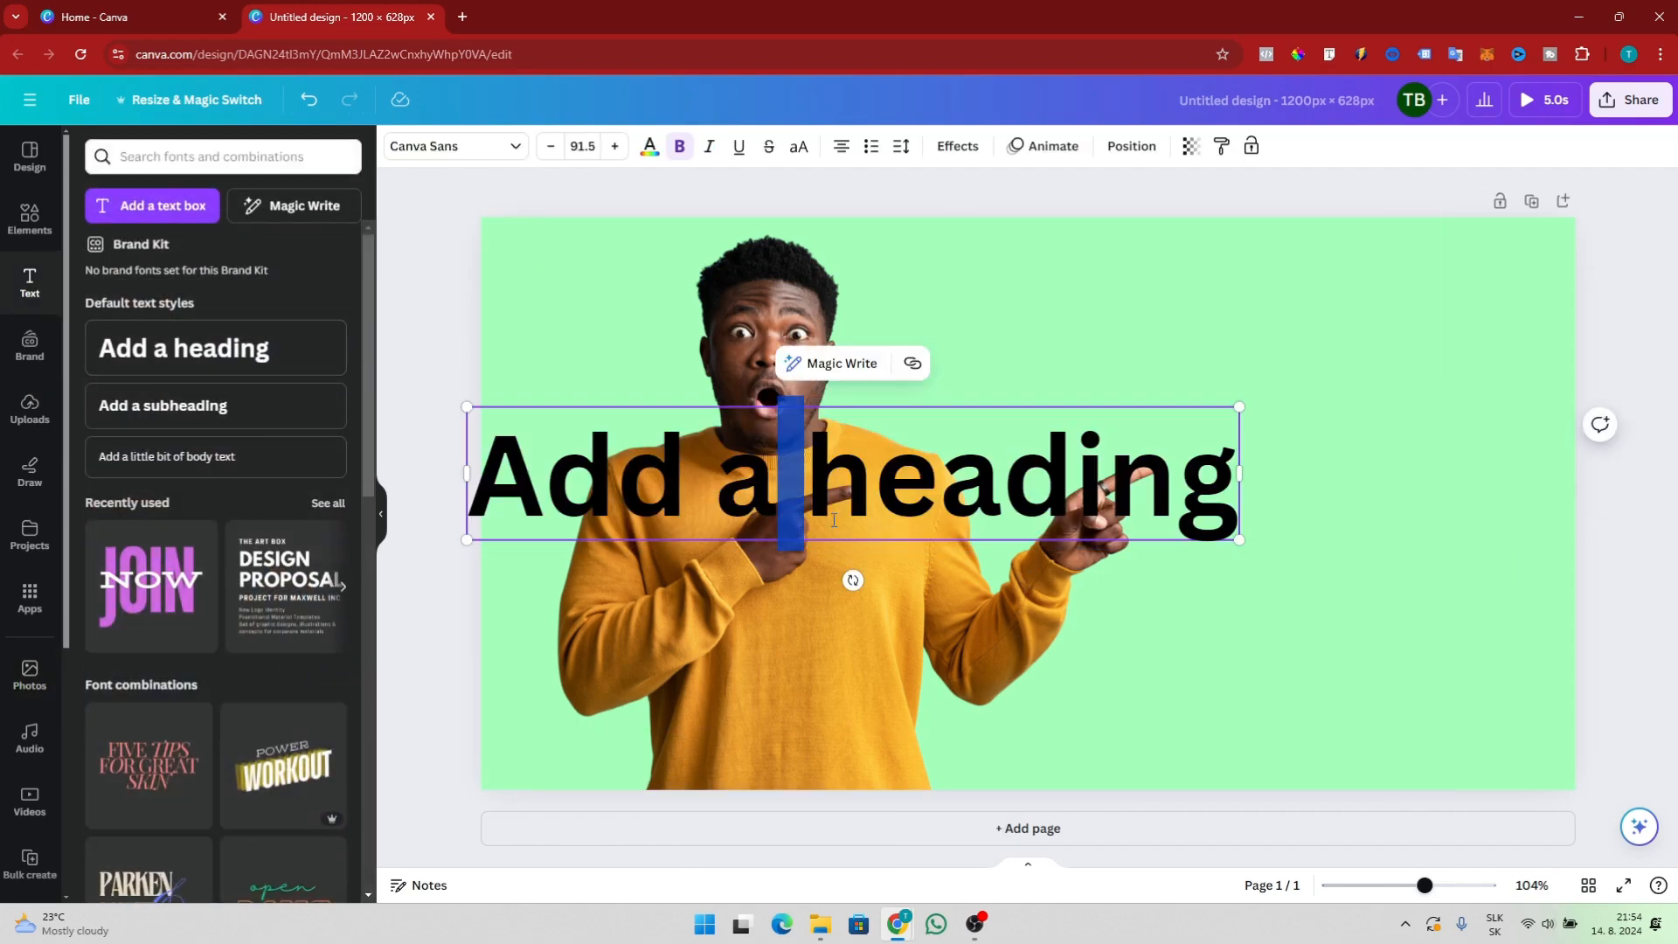
left_click(1400, 498)
left_click_drag(968, 499, 1221, 393)
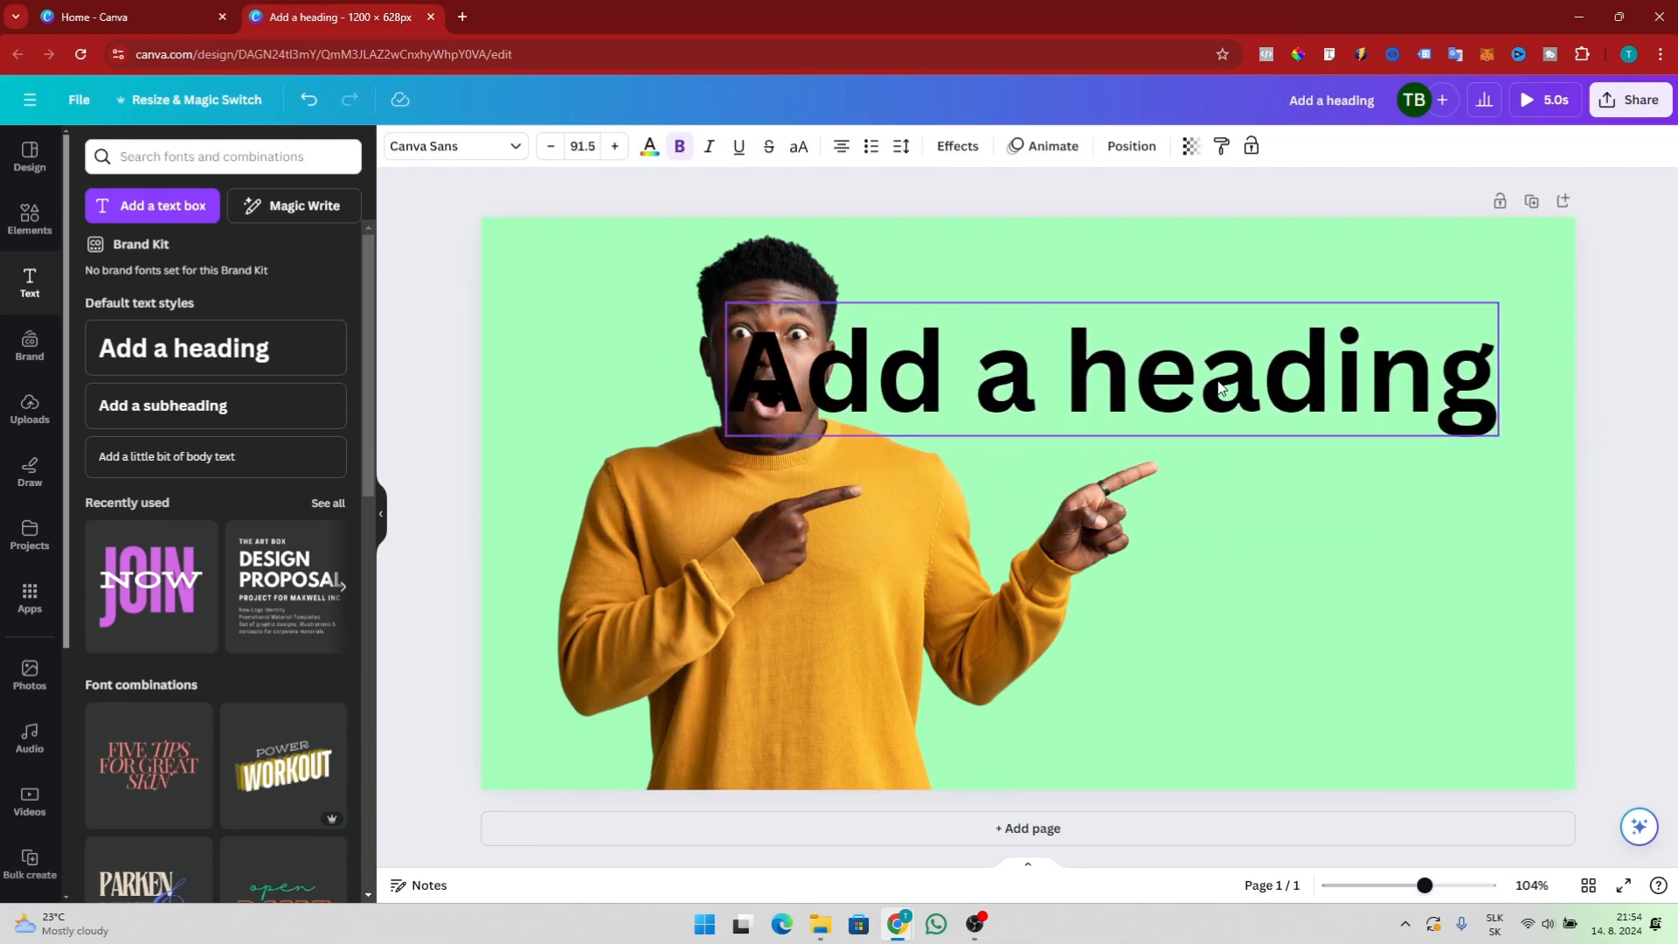
Replace the heading text with YOUTUBE and THUMBNAIL on two lines, then reposition the box to the right
left_click(1227, 390)
type("YOUTUBE T")
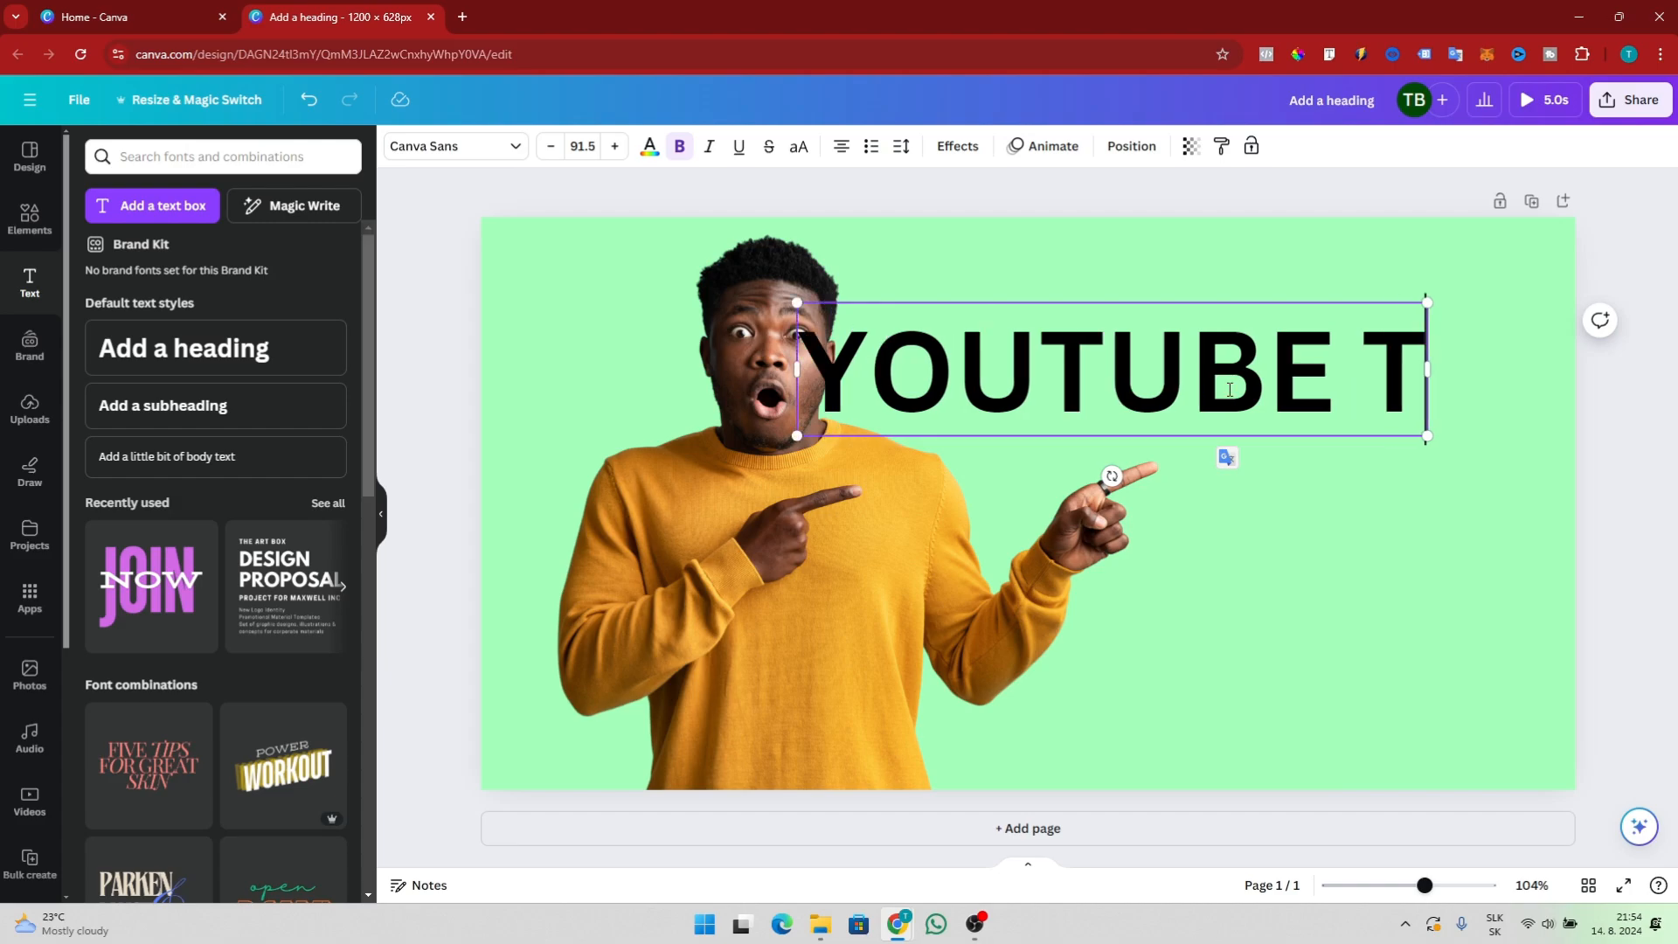
key("BackSpace")
key("Return")
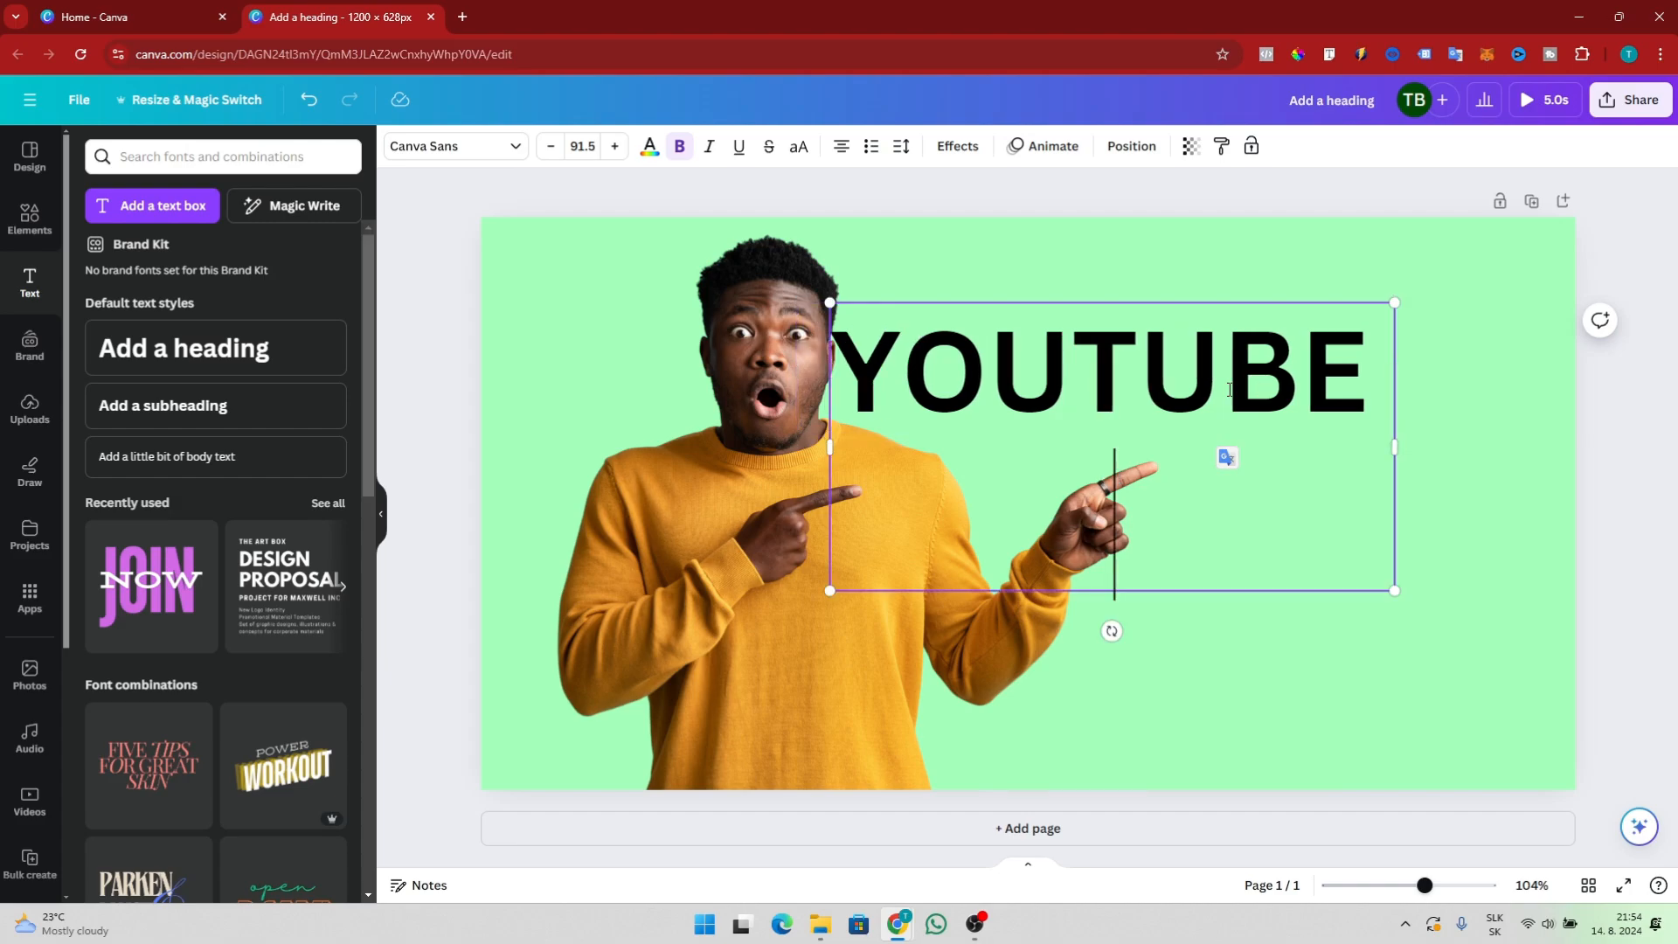
type("THU")
key("BackSpace")
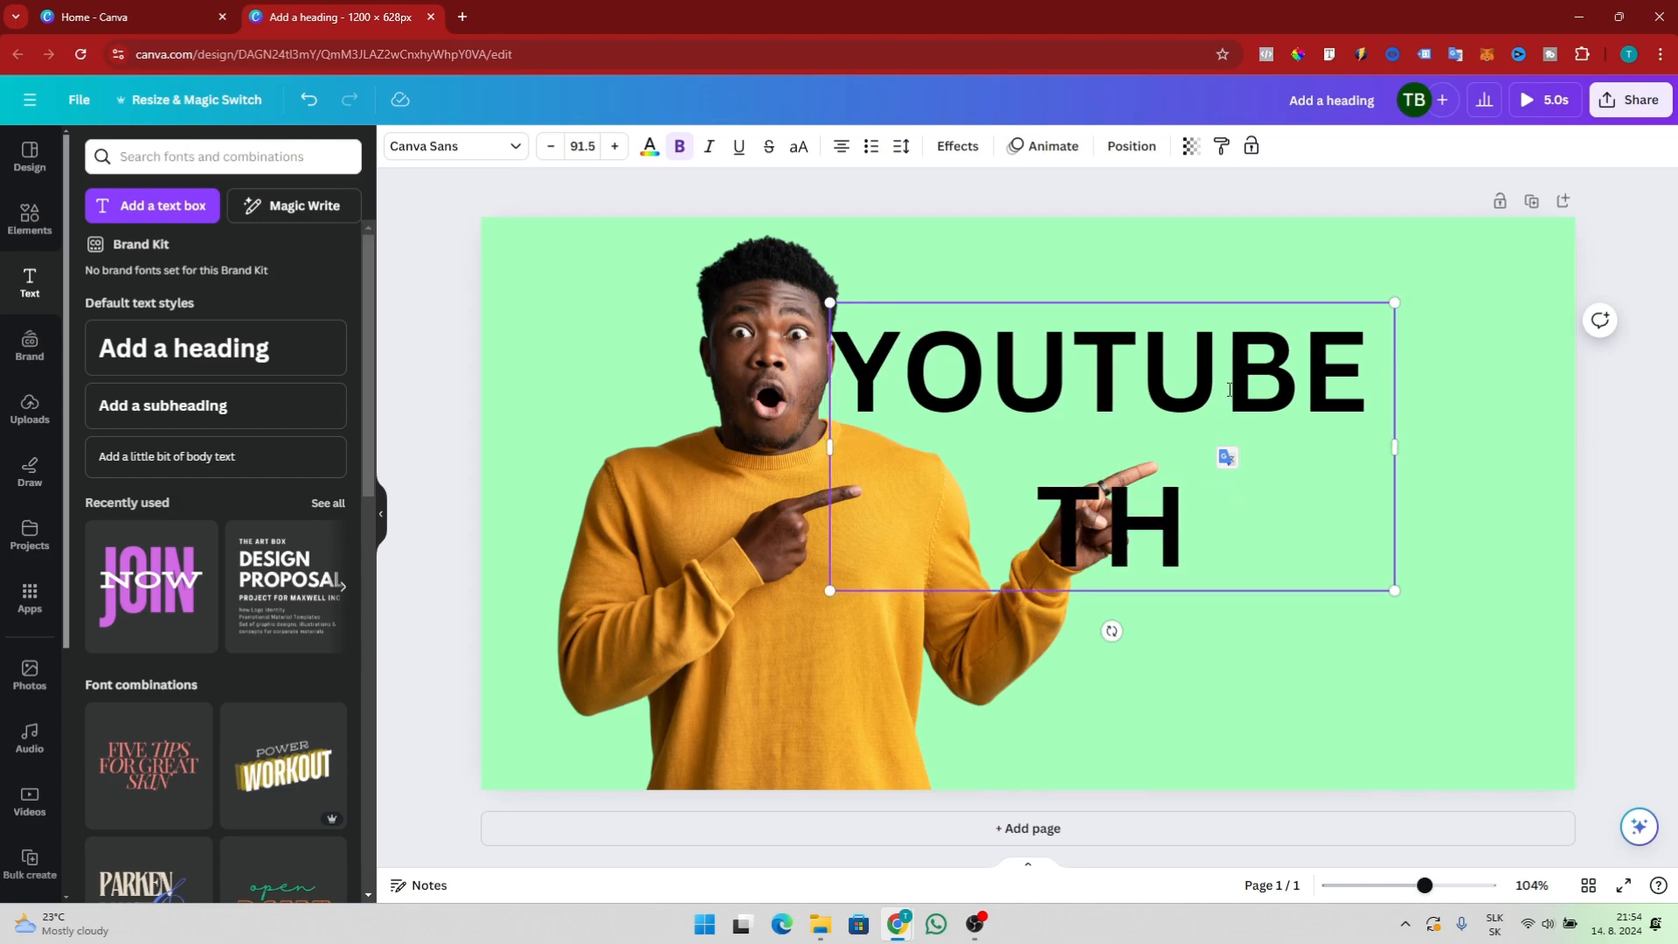
type("UMBNAIL")
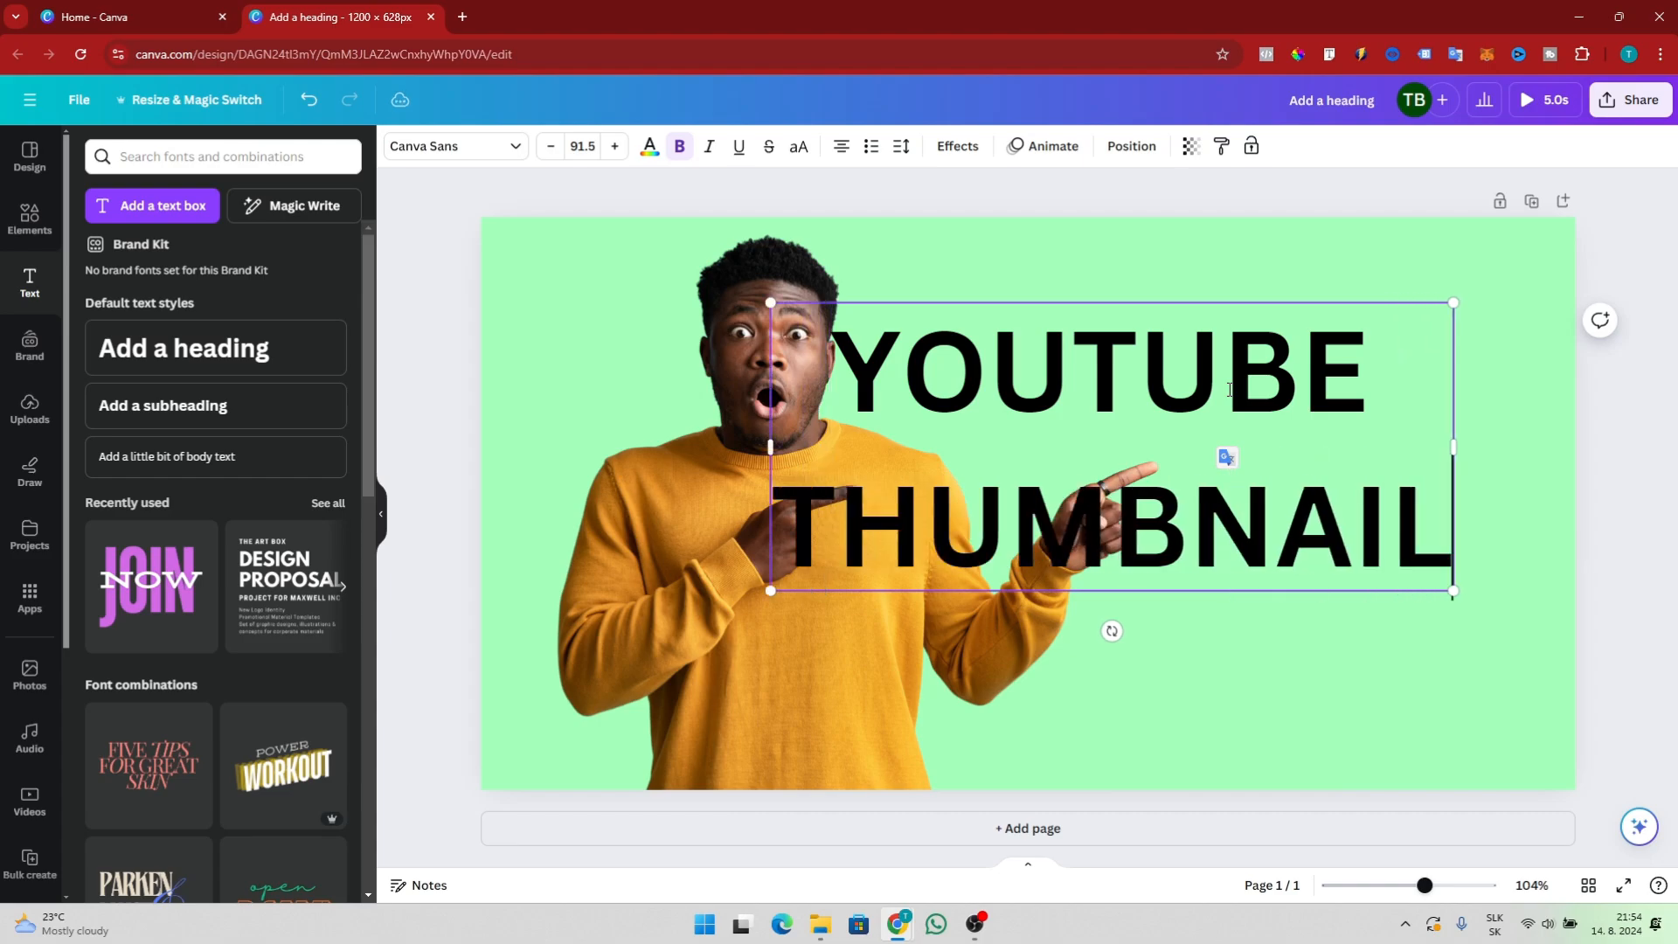
left_click(1602, 369)
left_click_drag(1230, 459, 1276, 391)
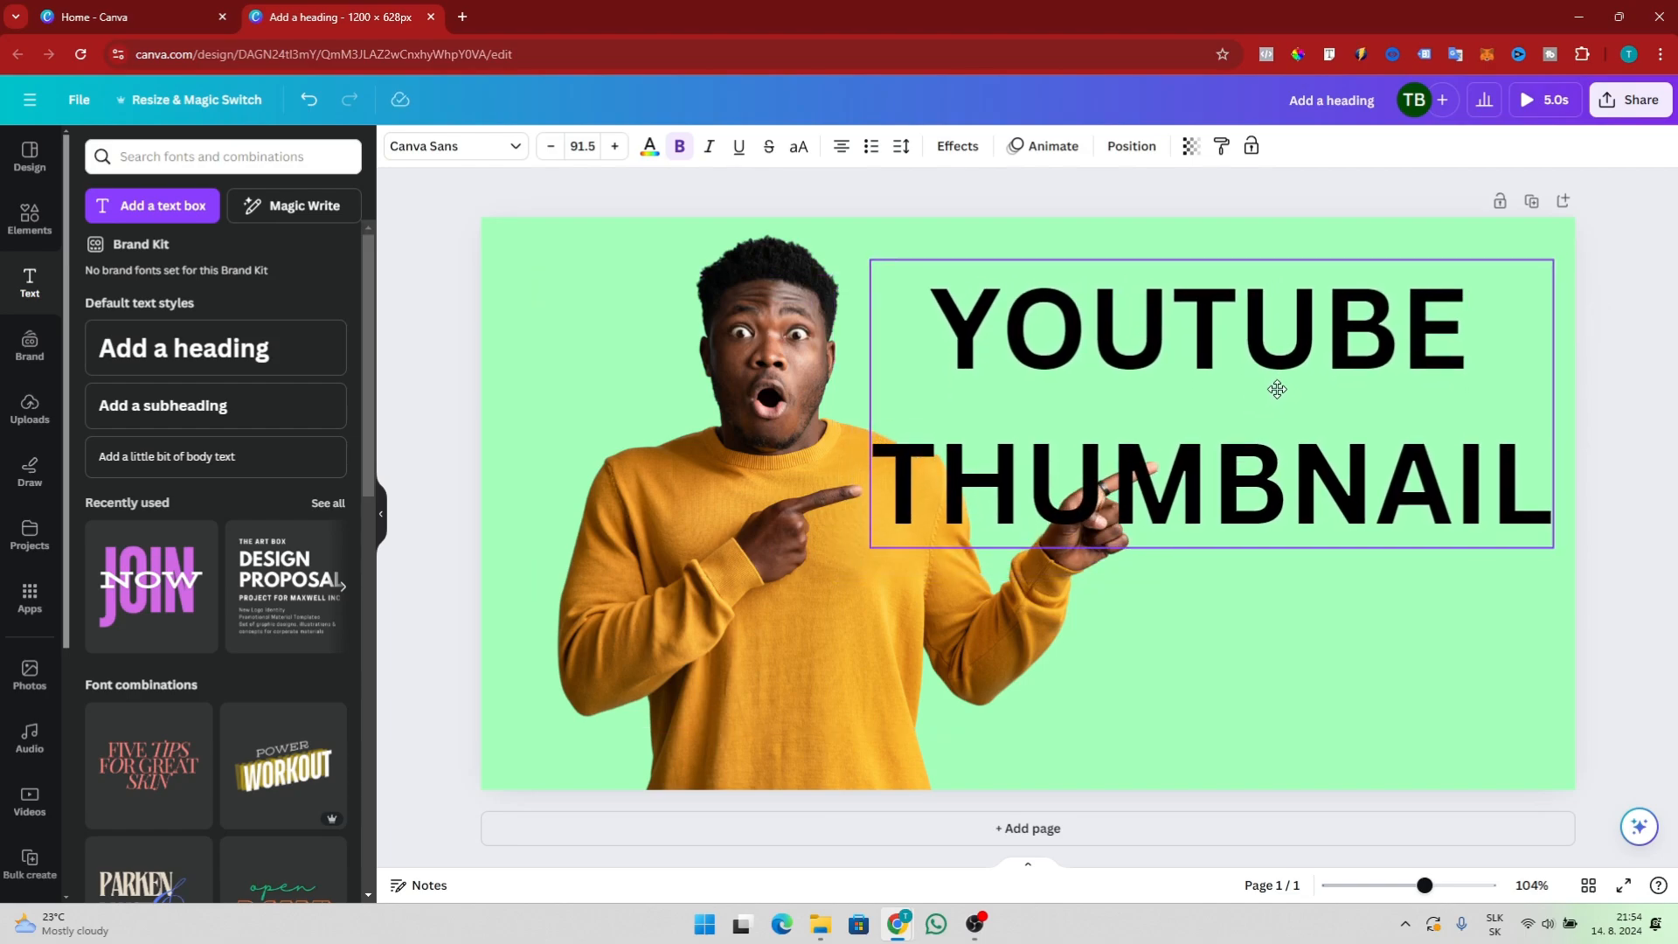
Change the heading font to Roboto Bold and decrease its size to 90.5
left_click(487, 150)
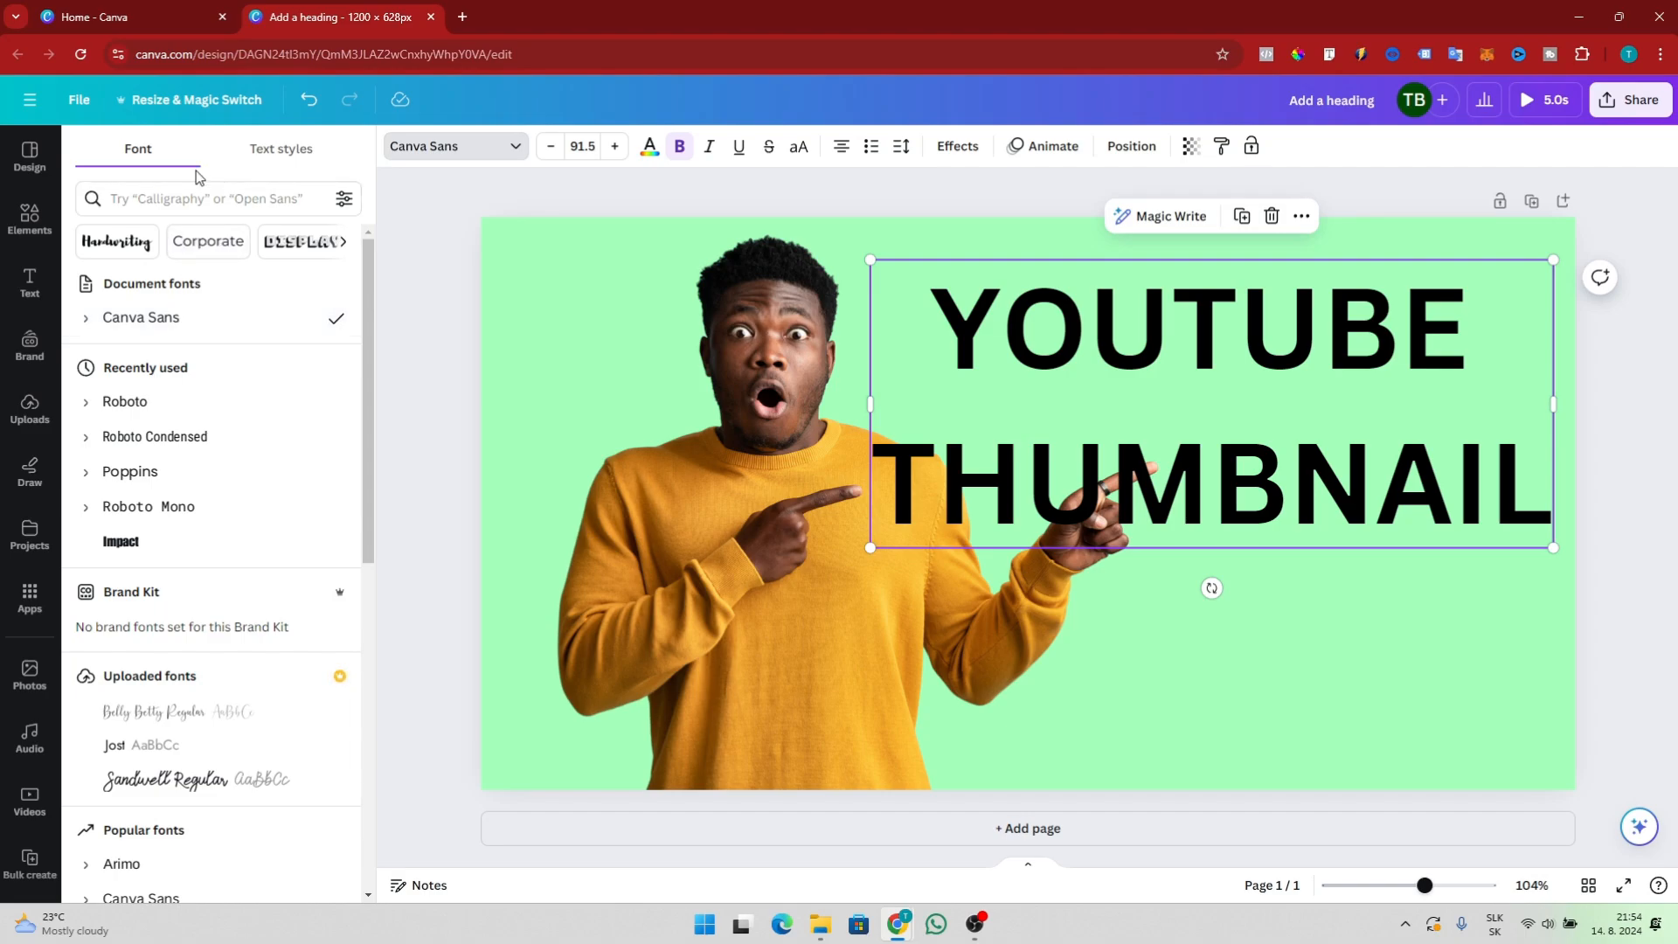
left_click(270, 155)
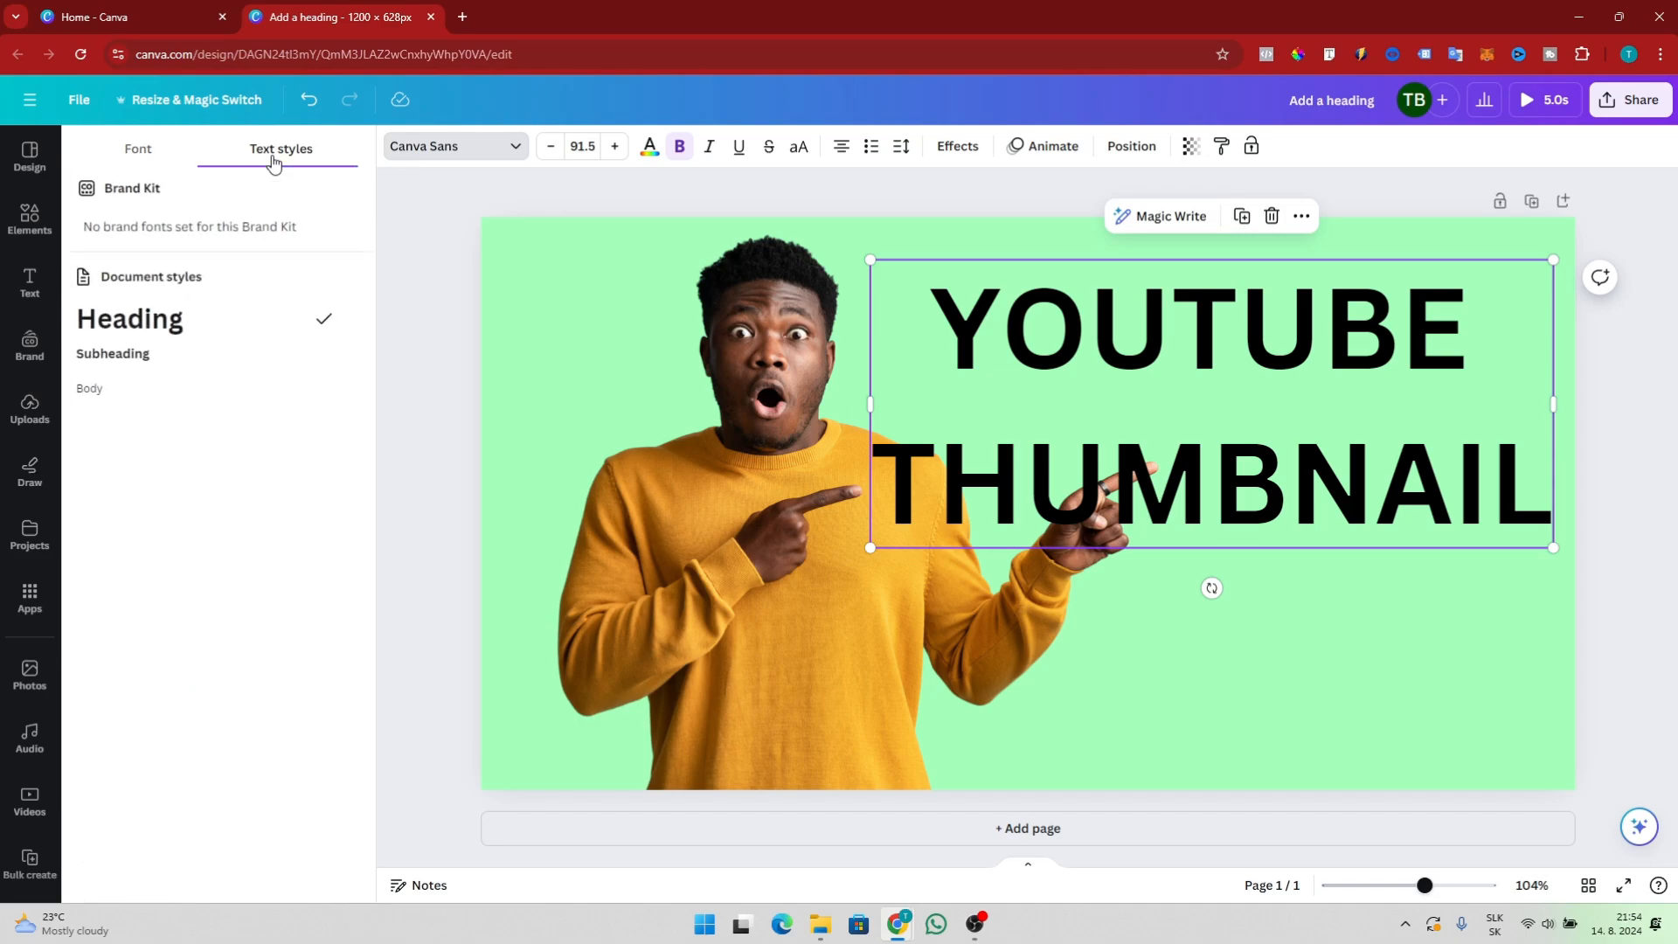
left_click(158, 161)
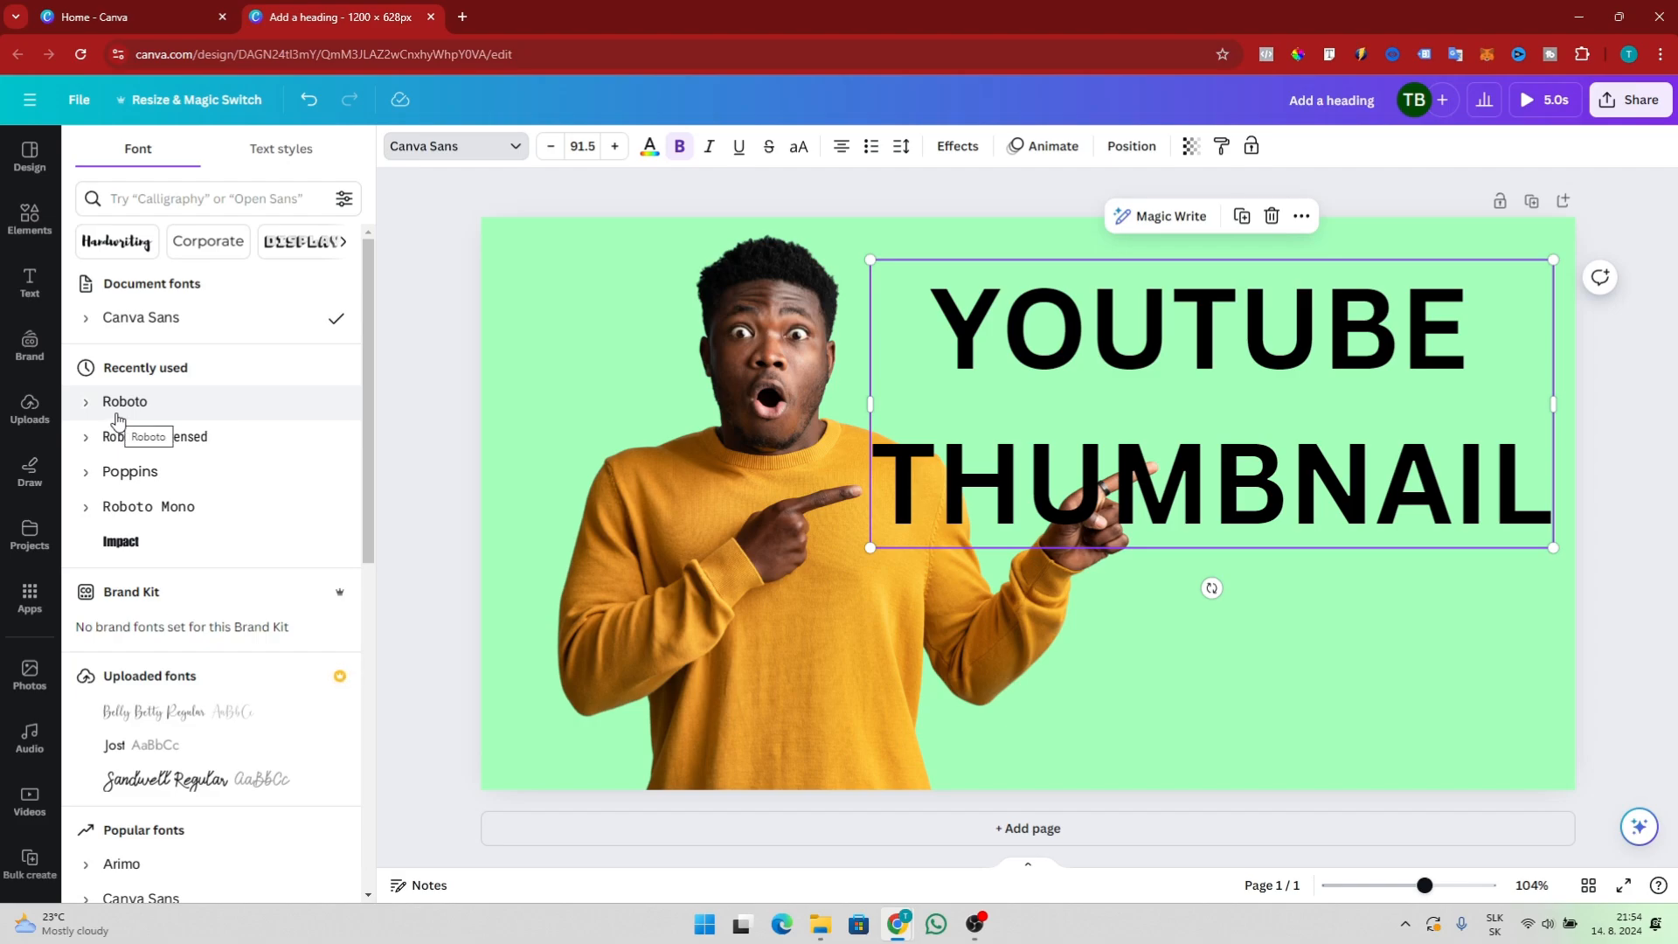
left_click(87, 510)
left_click(87, 510)
left_click(86, 401)
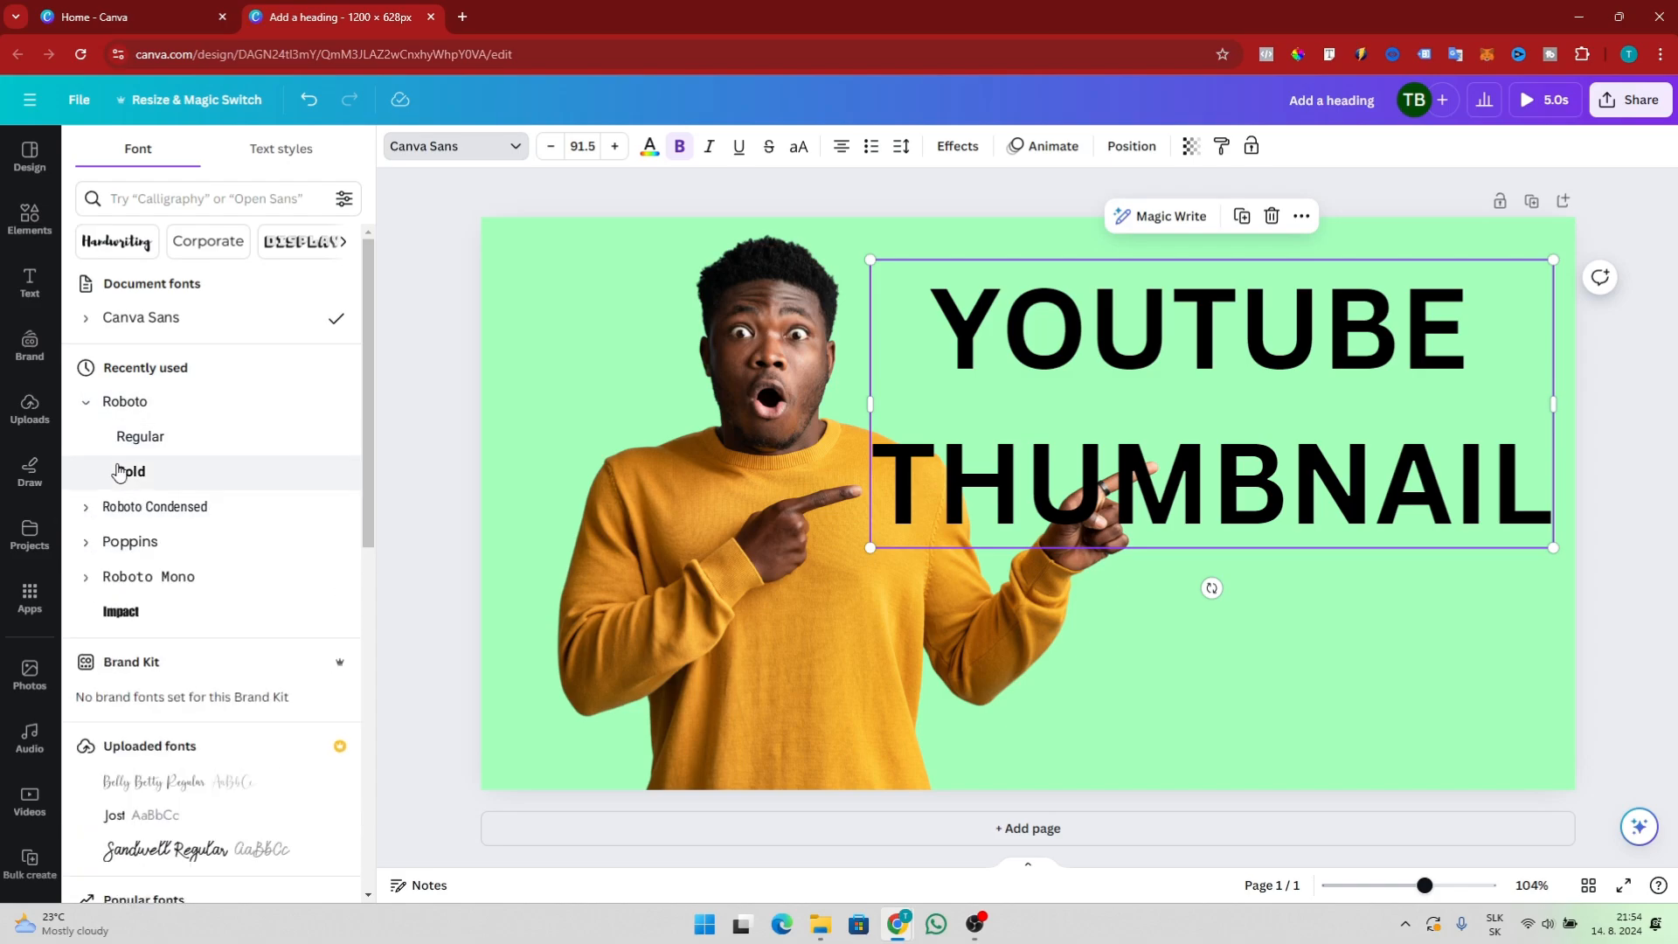
left_click(122, 471)
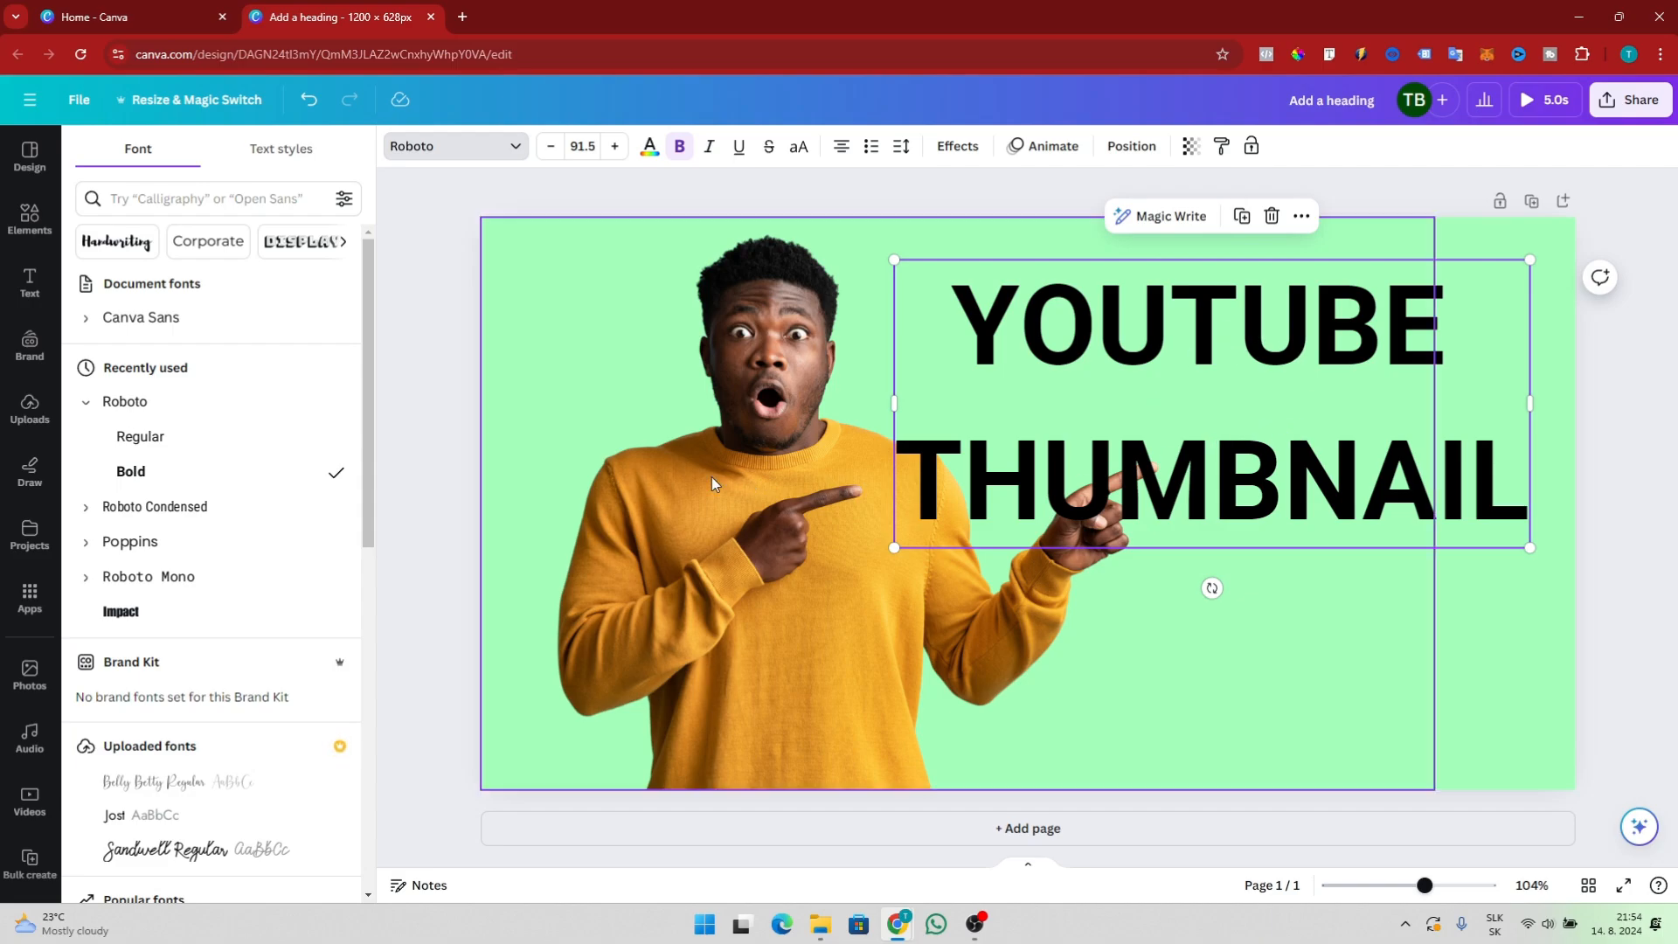
left_click(552, 147)
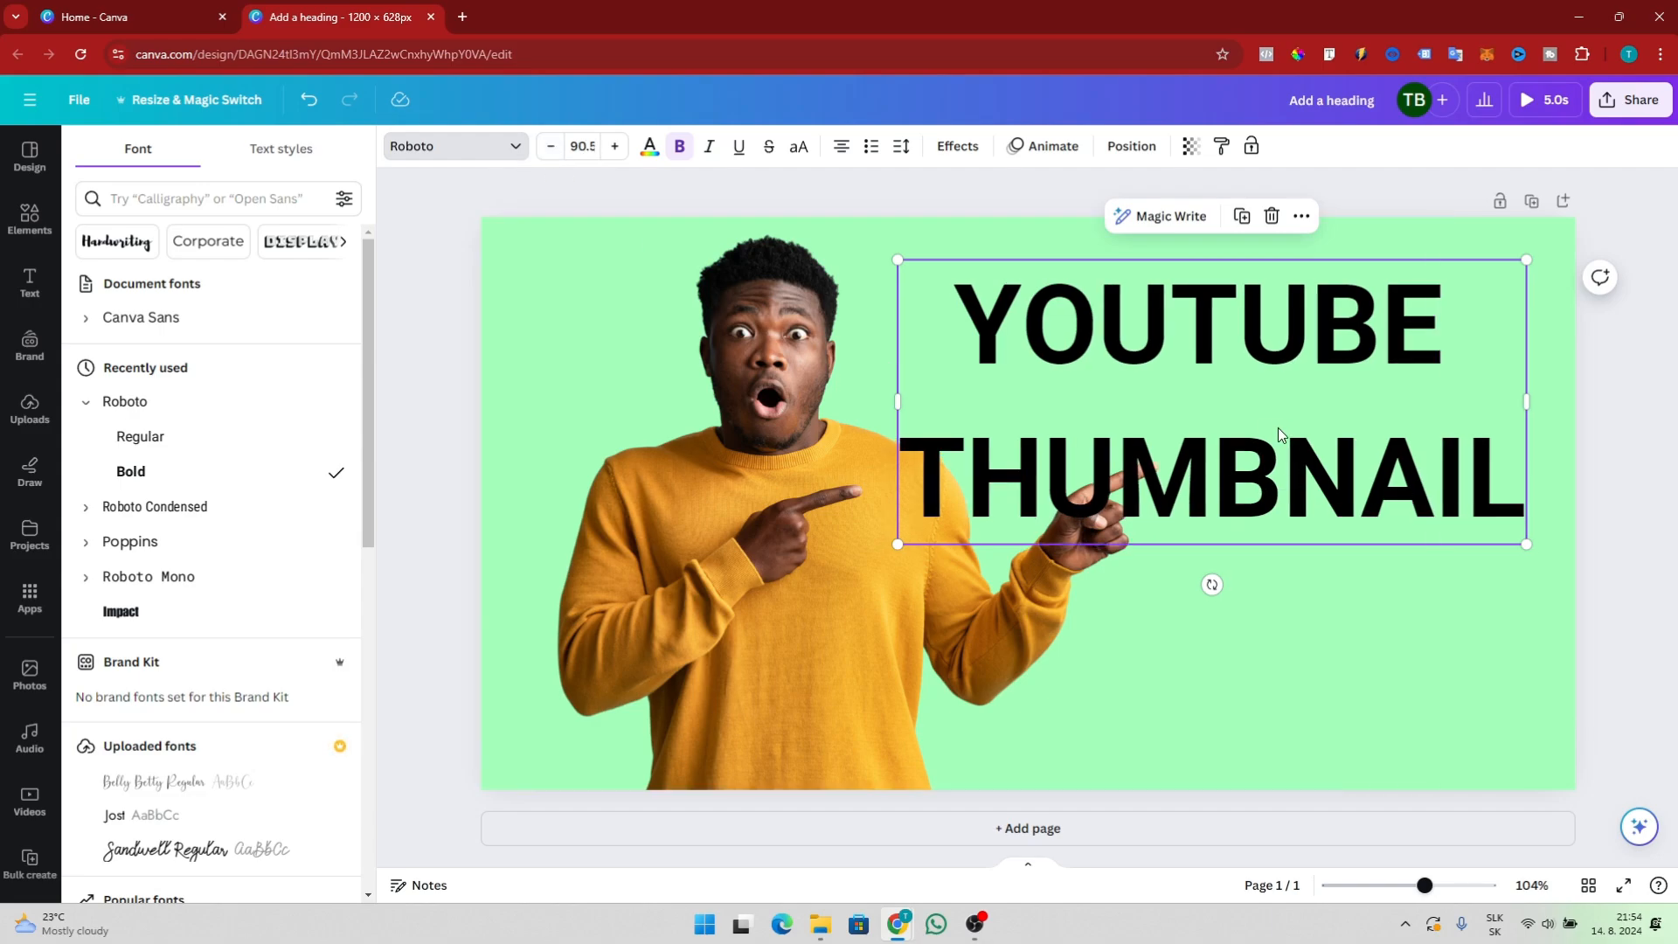
Nudge the heading slightly upward and set its font size to 80
left_click_drag(1267, 373, 1290, 336)
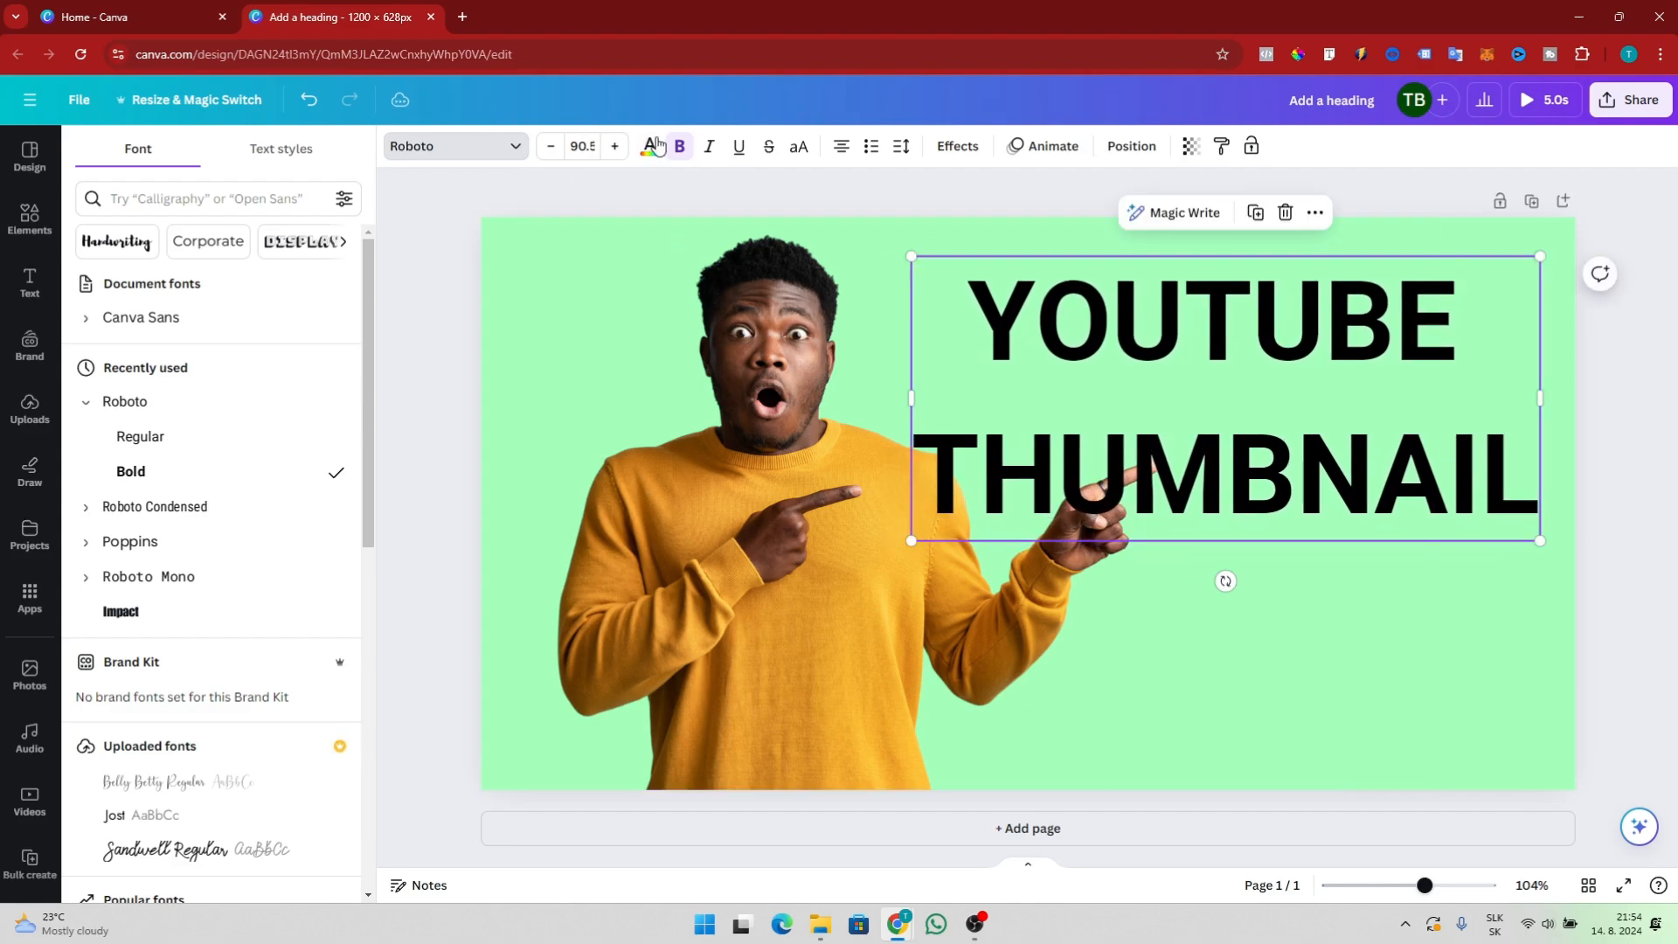
left_click(615, 147)
left_click(550, 147)
left_click(551, 147)
left_click(550, 147)
left_click(551, 147)
left_click(550, 147)
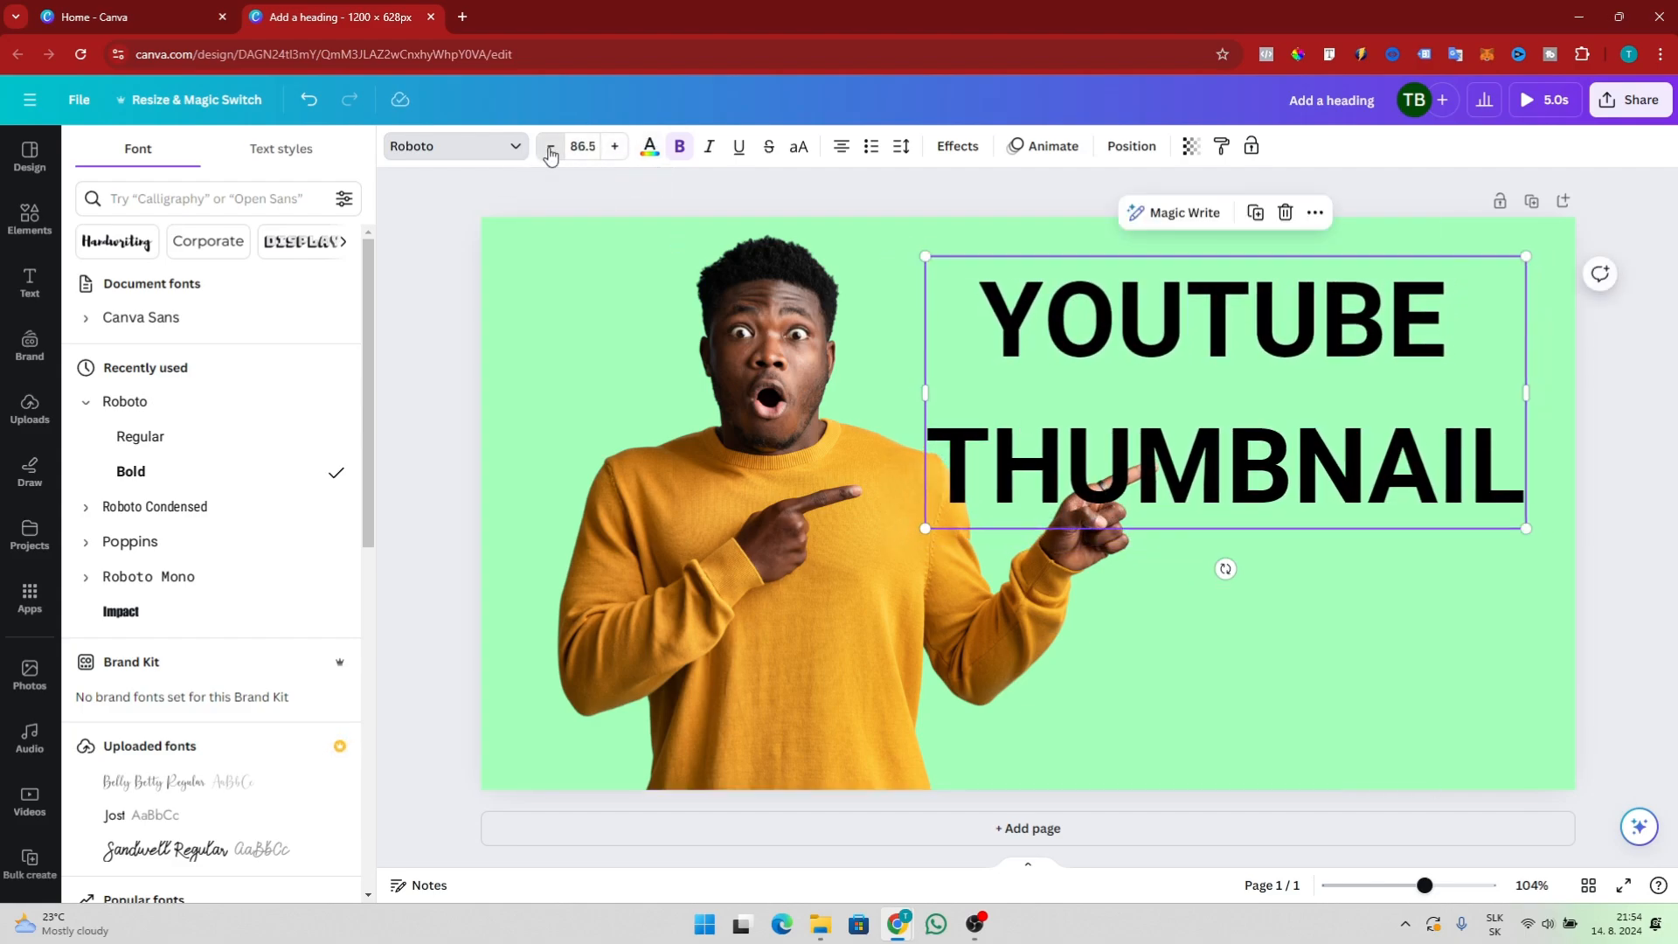
left_click(550, 147)
left_click(550, 147)
left_click(616, 147)
left_click(615, 147)
left_click(615, 147)
left_click(615, 146)
left_click(585, 146)
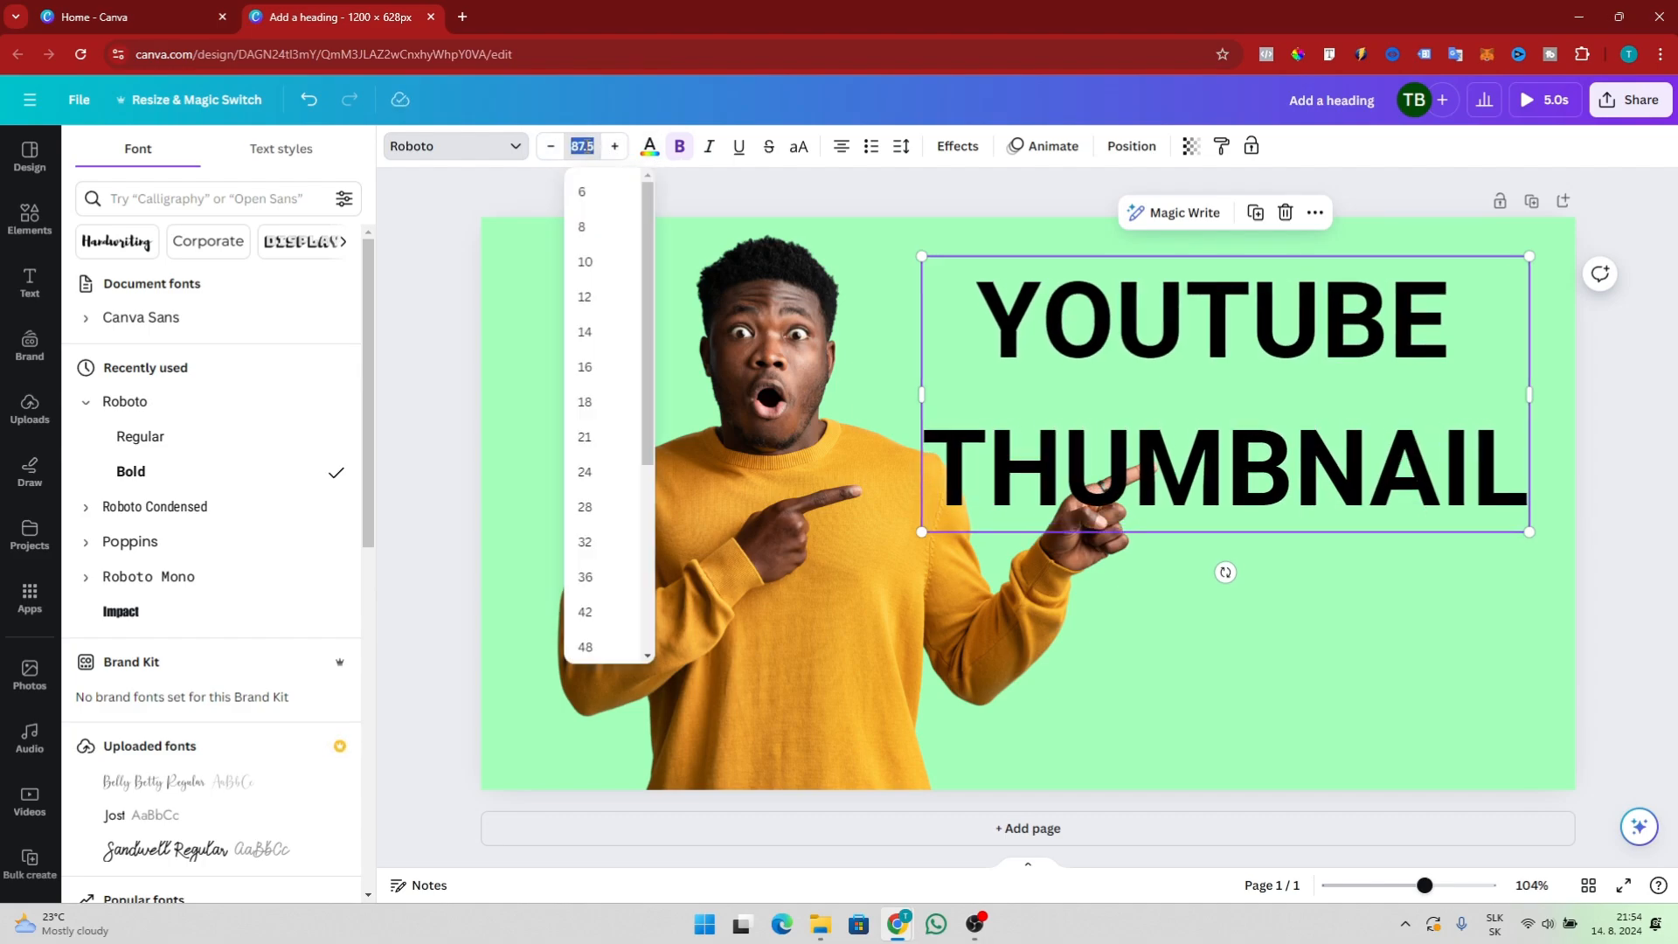
left_click(585, 145)
left_click(586, 146)
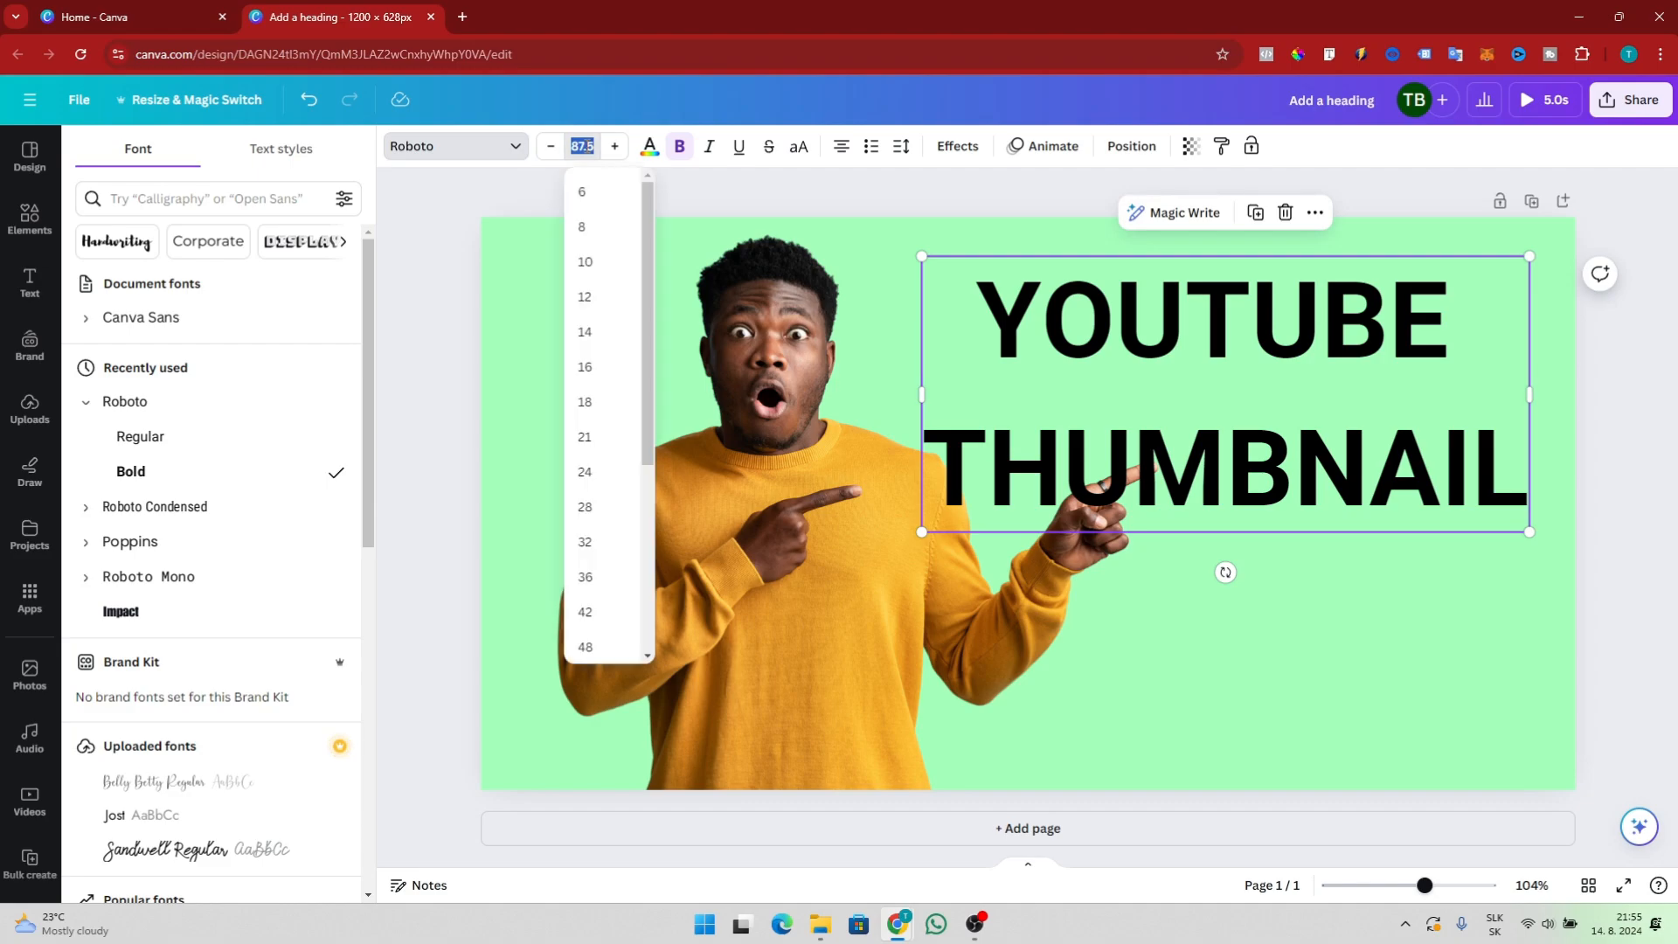
left_click(606, 370)
double_click(585, 146)
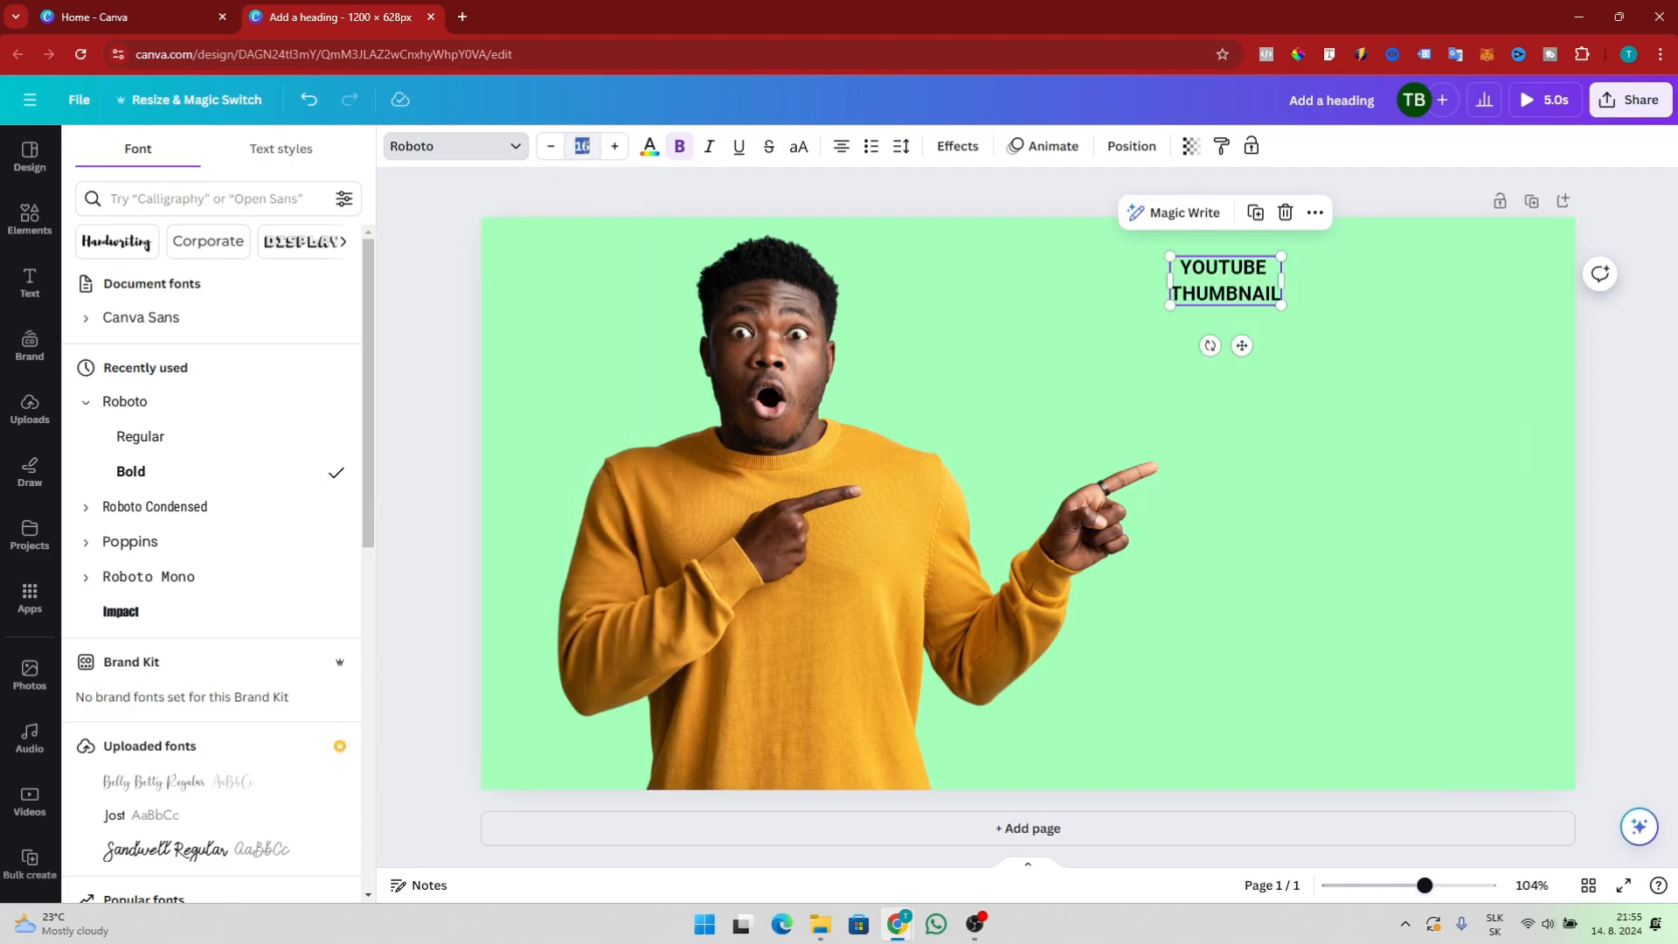
key("Return")
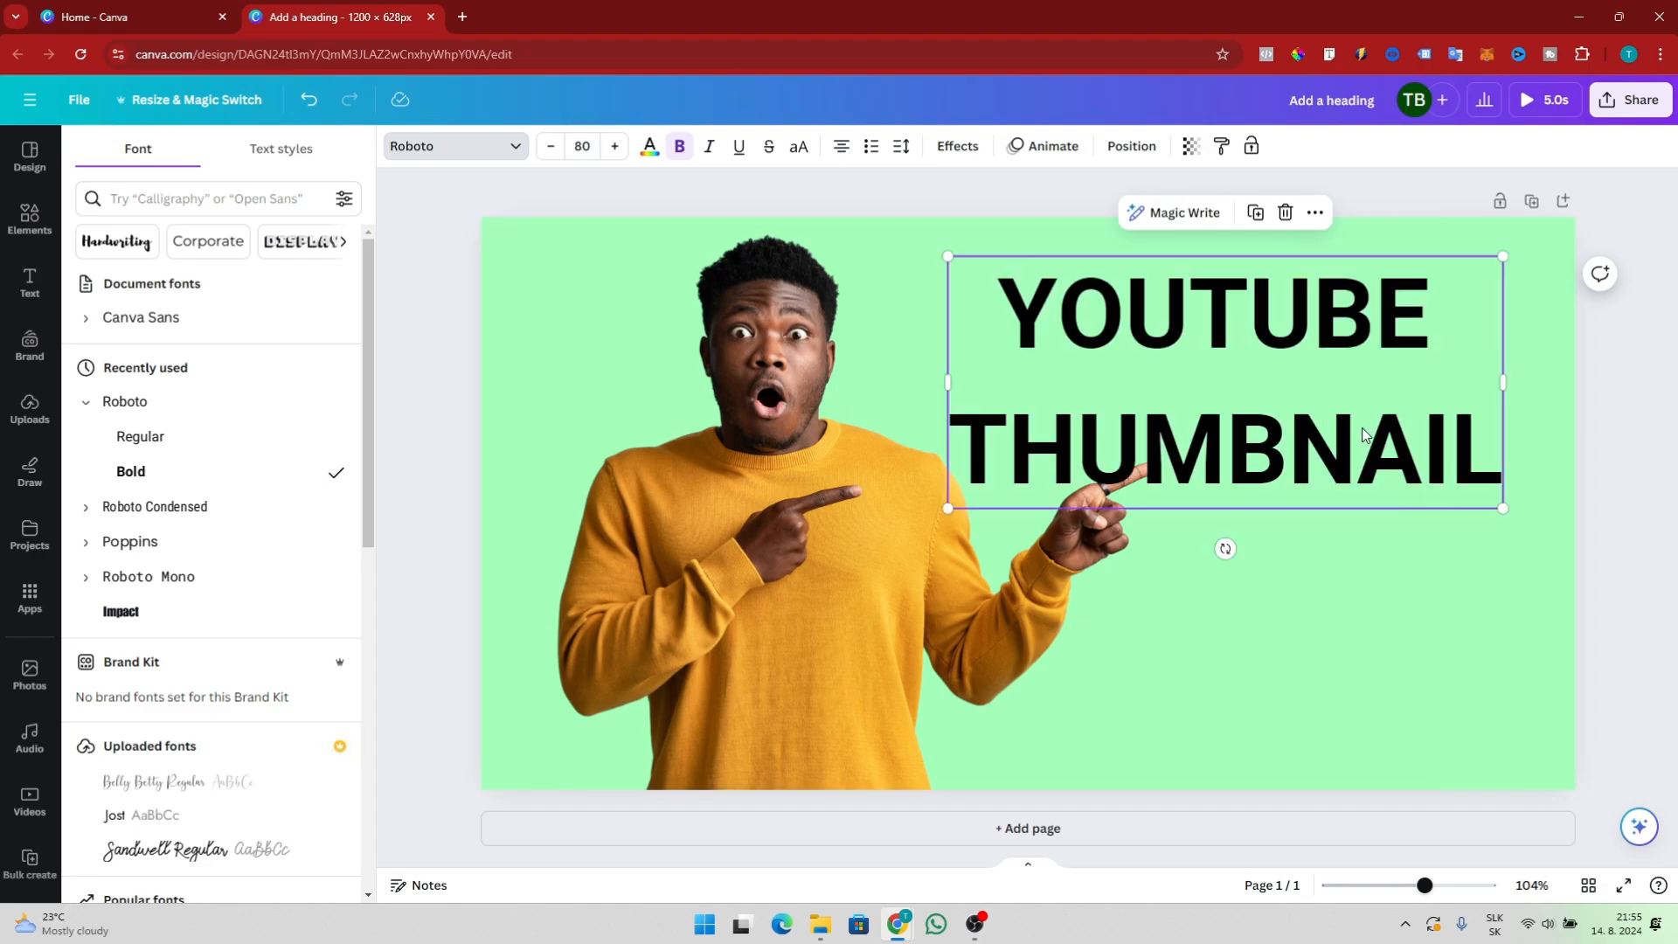
Move the heading box up toward the top right of the canvas
left_click(1450, 647)
left_click(1348, 448)
left_click_drag(1330, 454, 1339, 434)
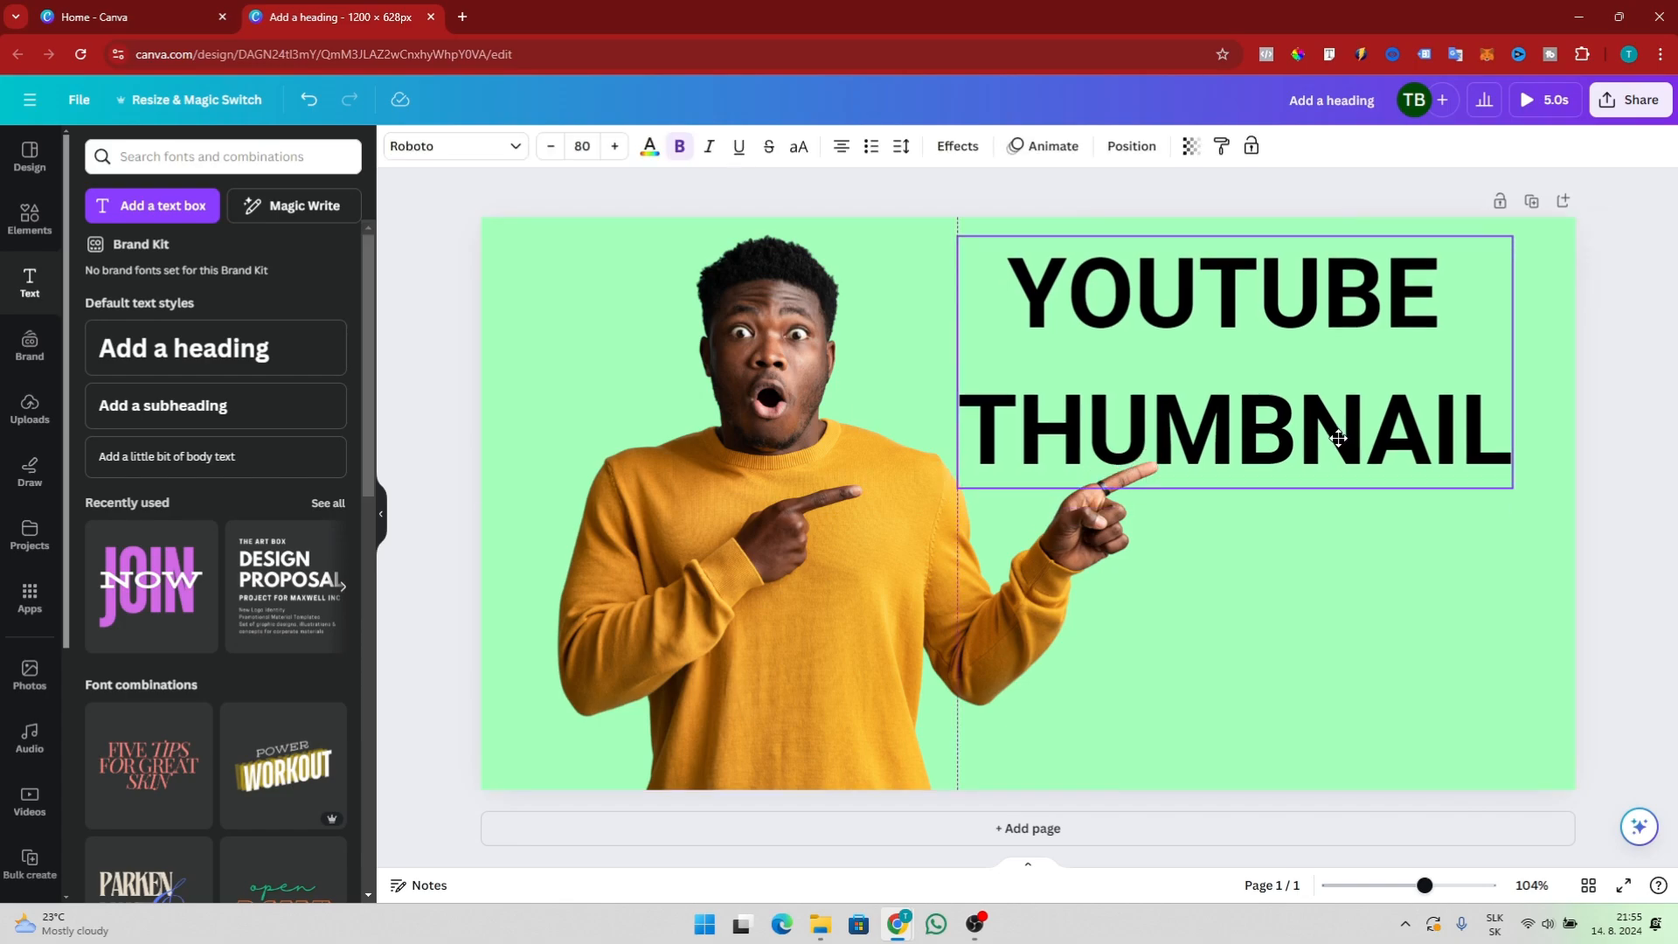
left_click(650, 146)
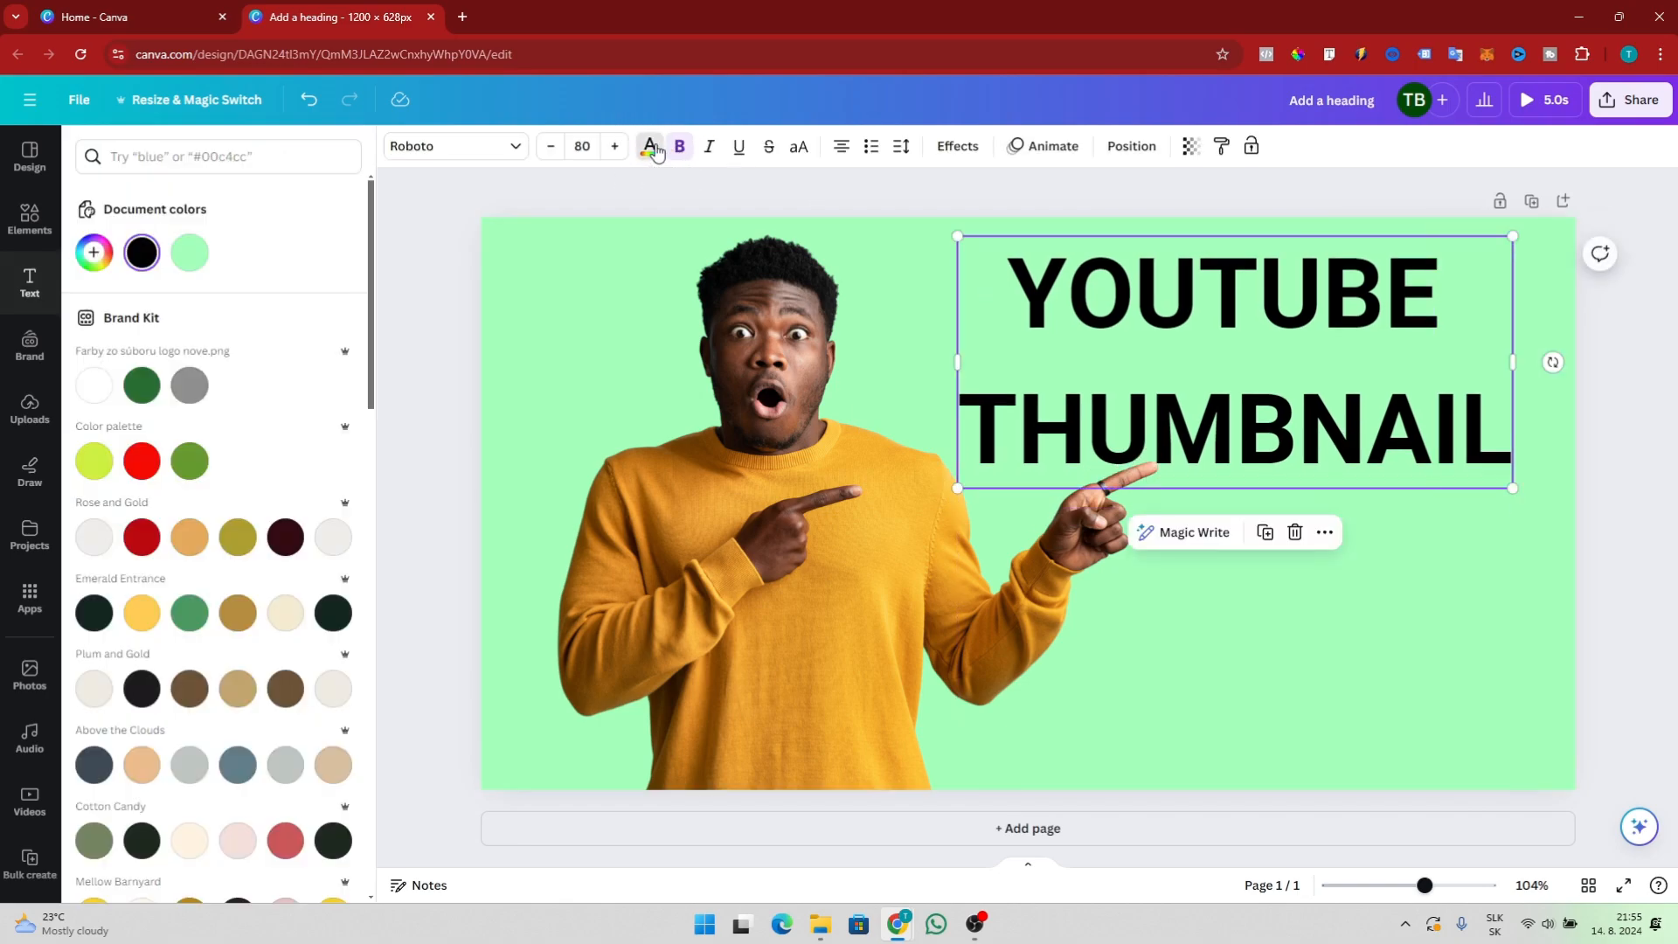
left_click(93, 253)
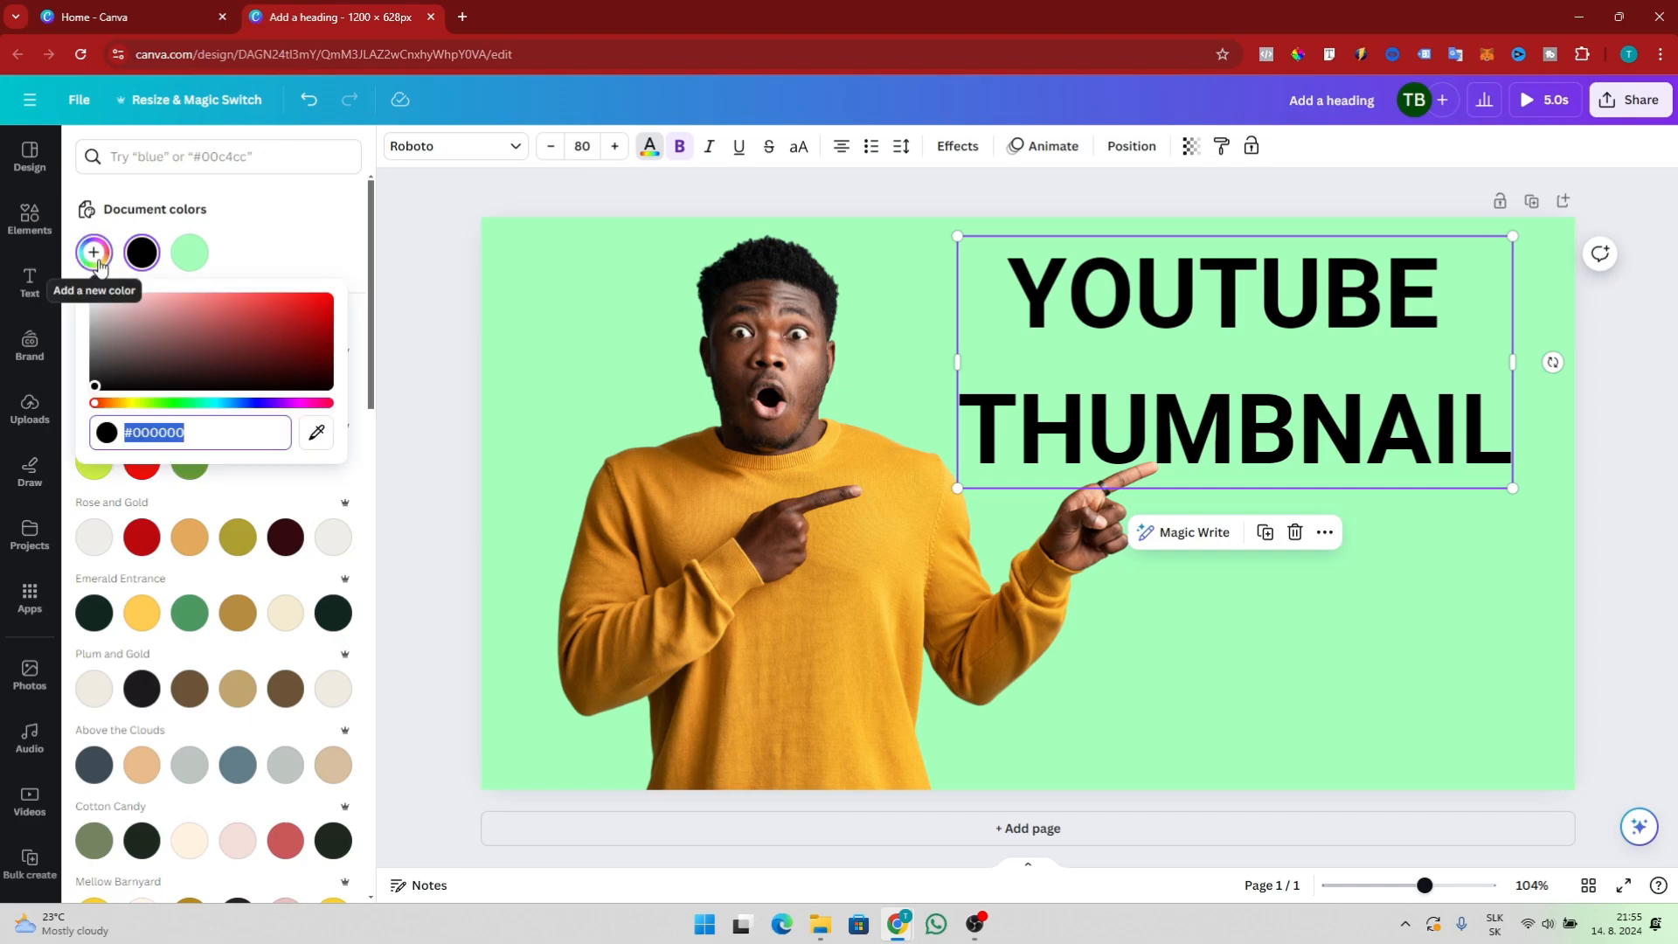
scroll(288, 619, "down", 4)
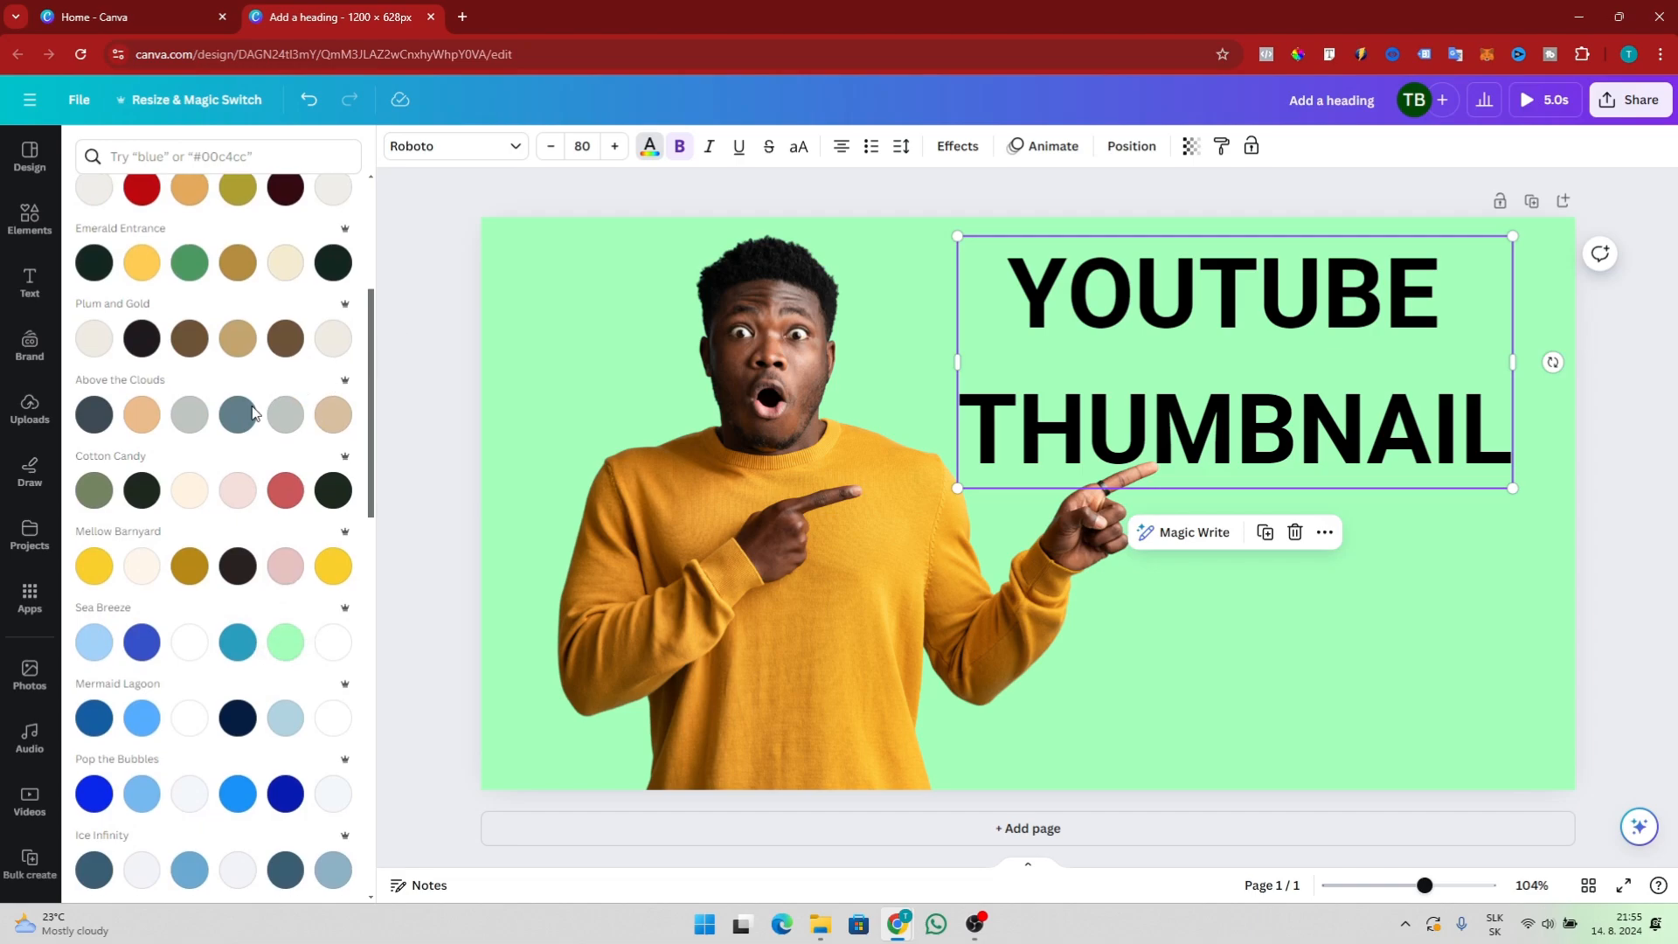
scroll(253, 412, "up", 4)
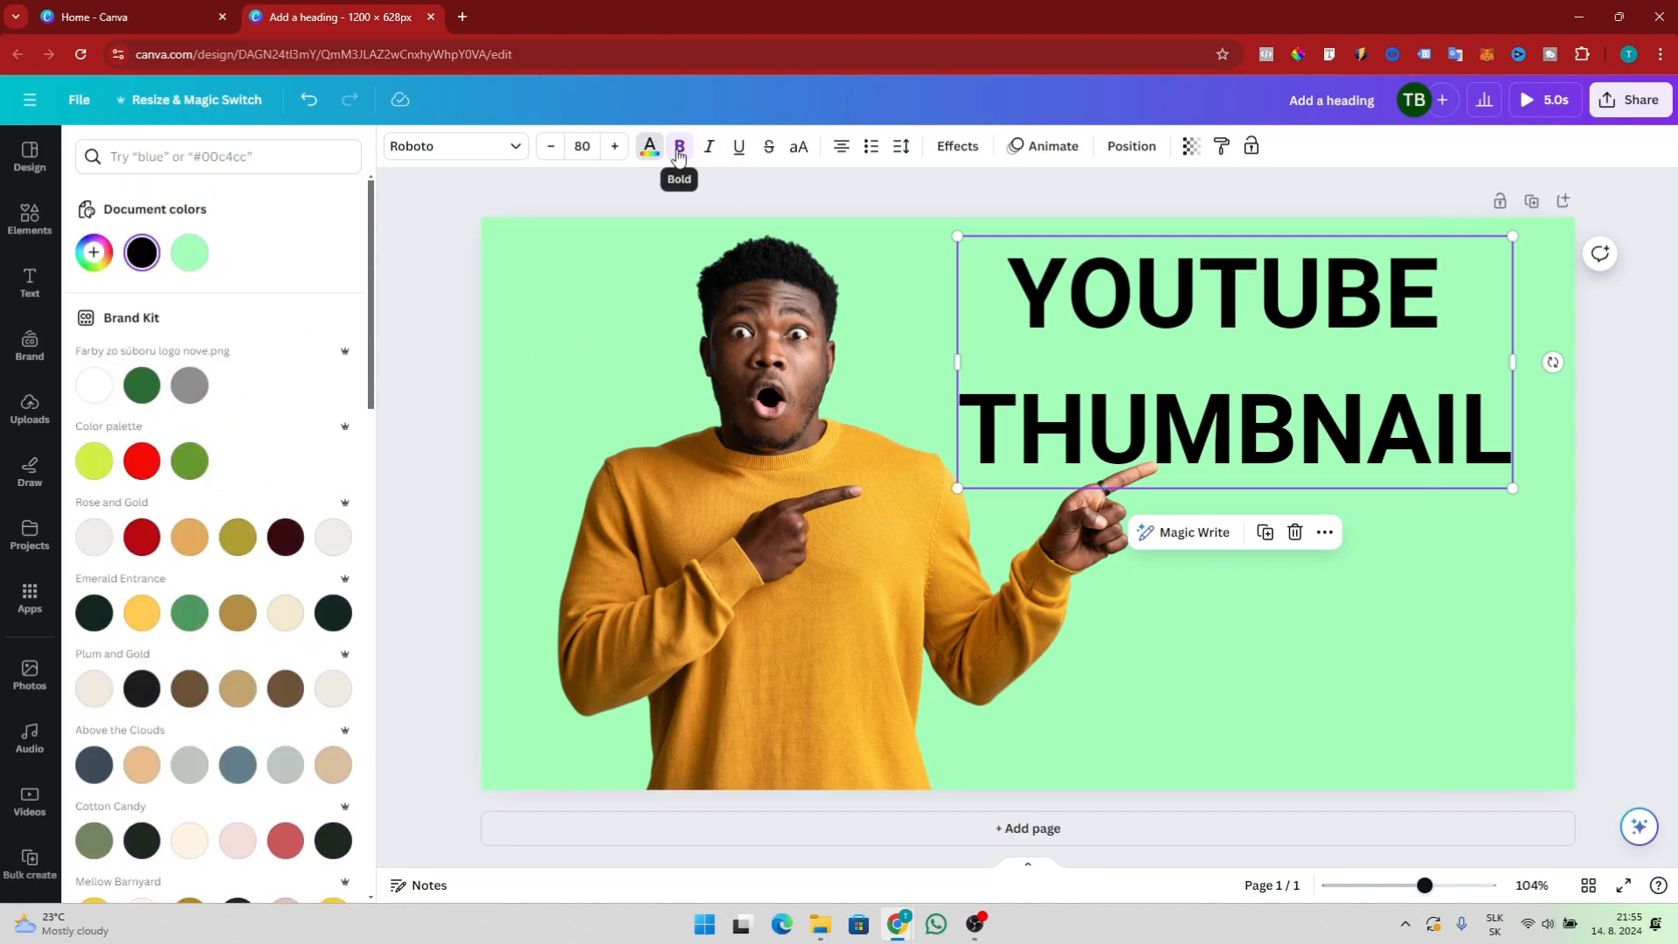
left_click(843, 148)
left_click(843, 148)
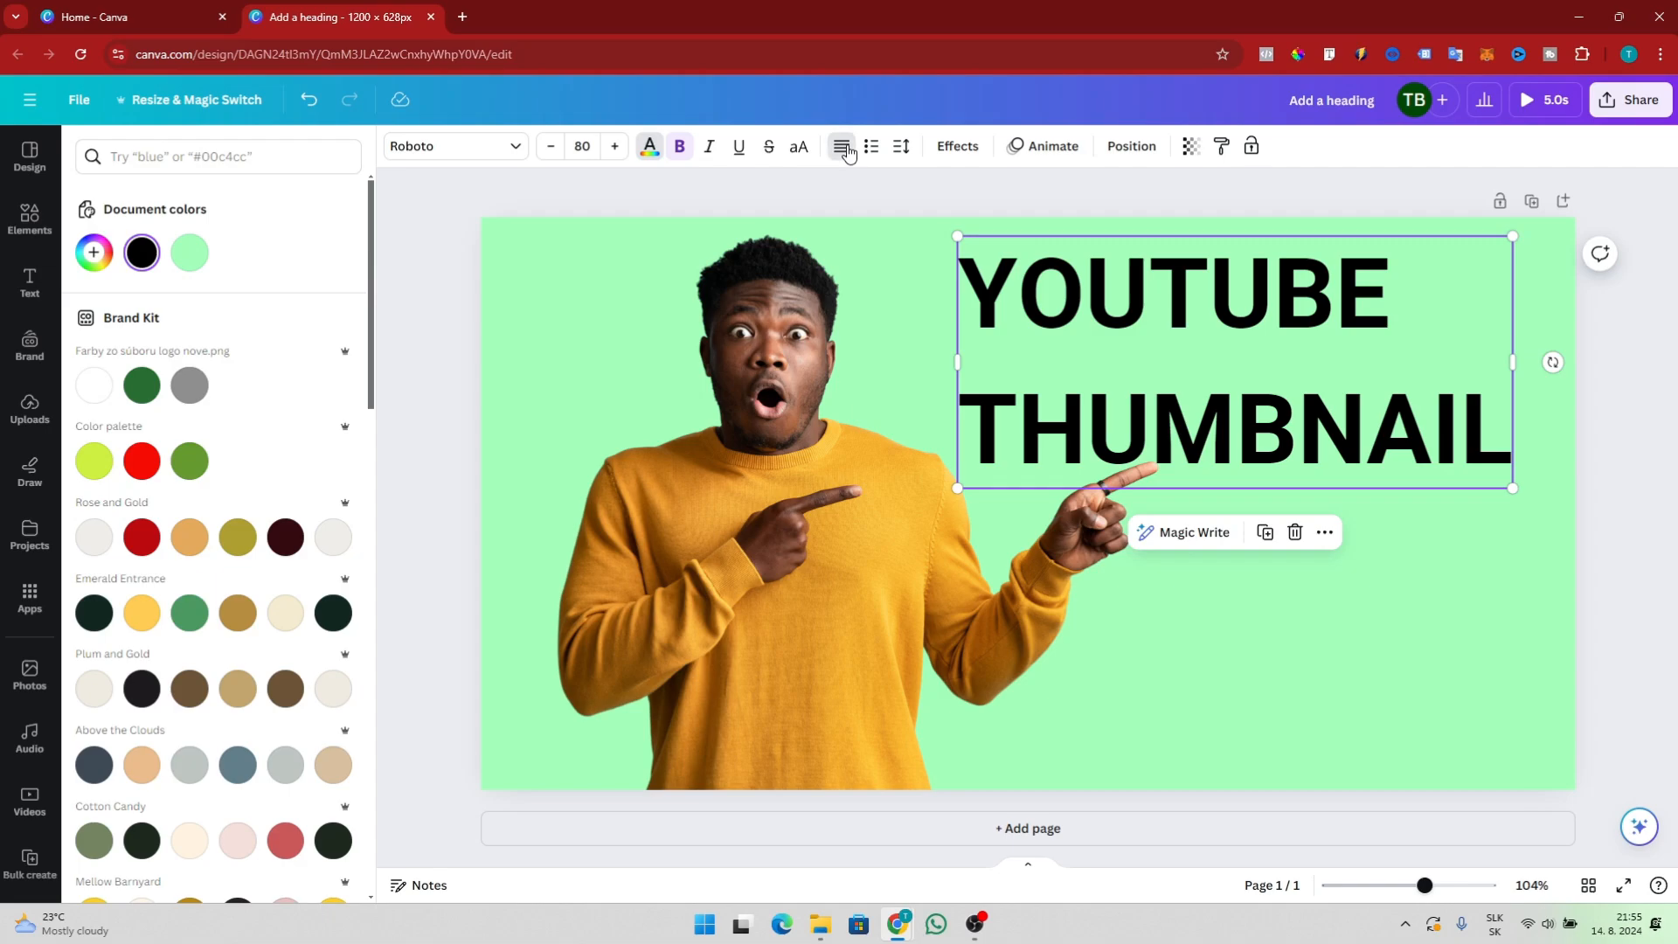
left_click(843, 149)
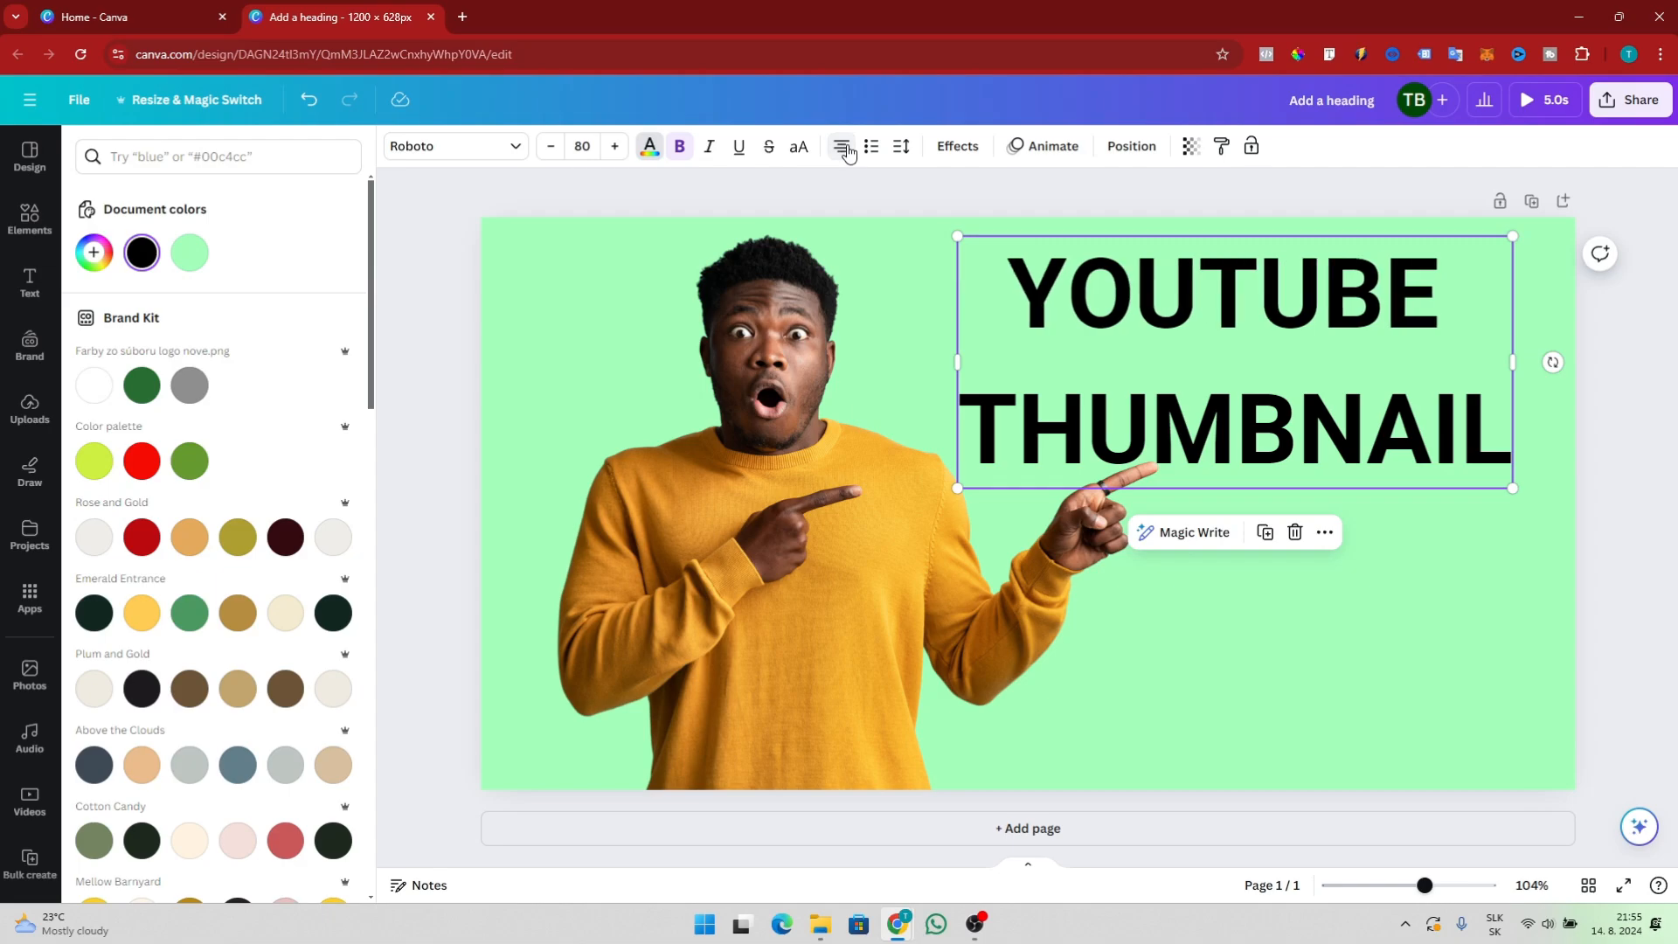
Apply the Shadow text effect to the heading with a black shadow colour
left_click(959, 147)
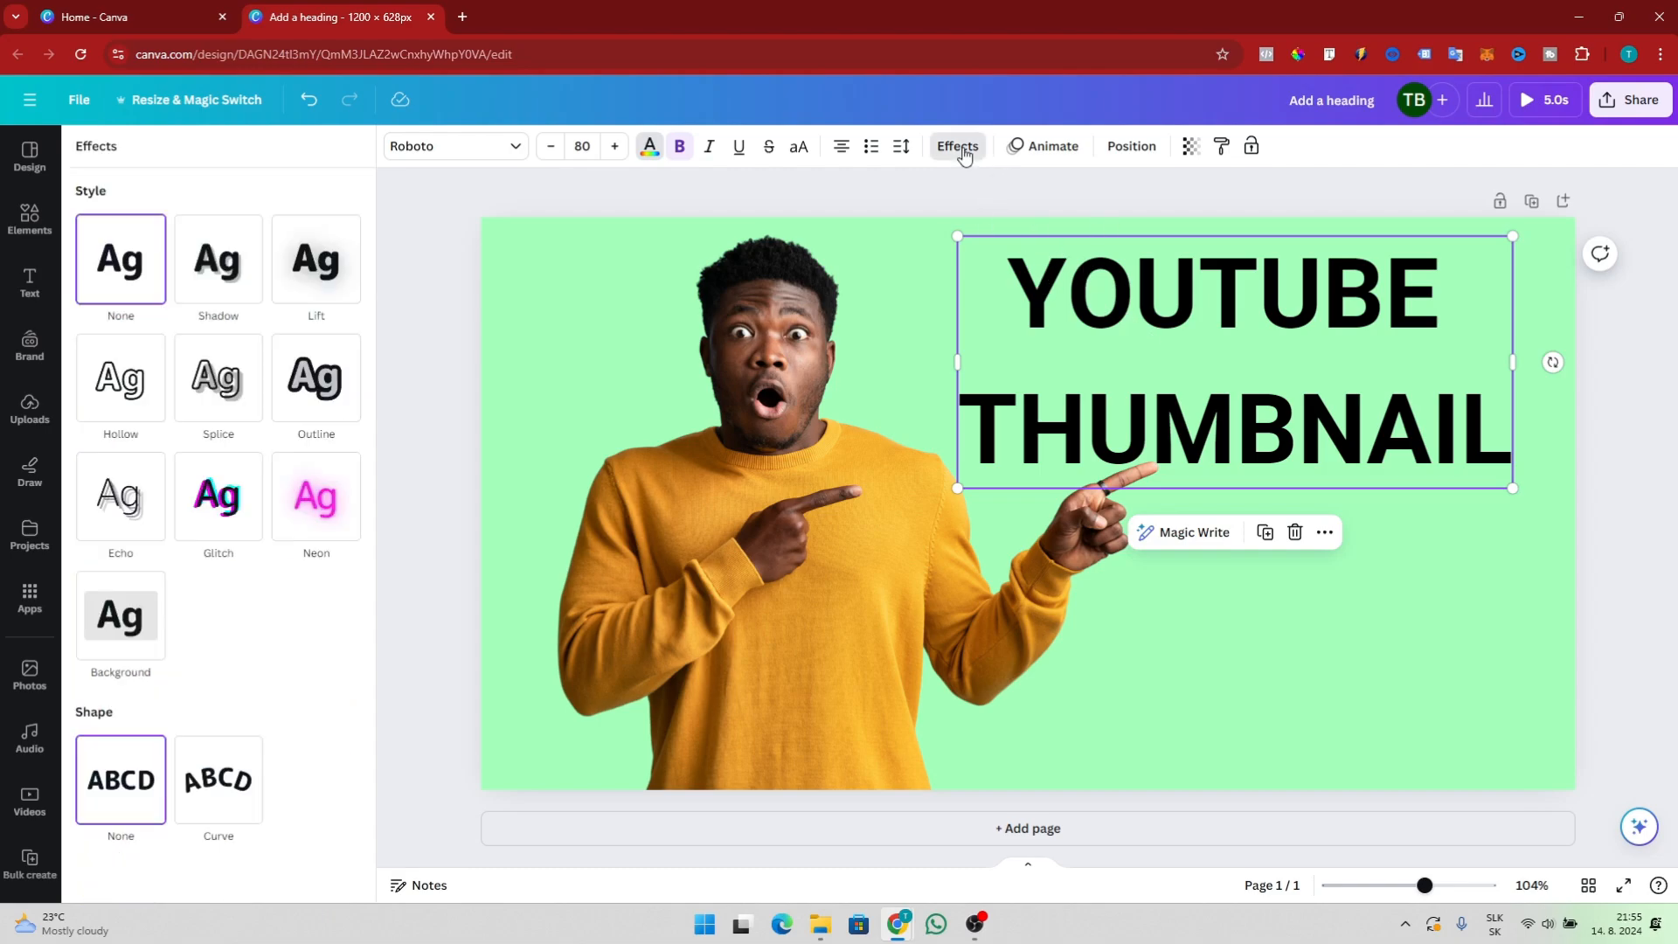
left_click(223, 266)
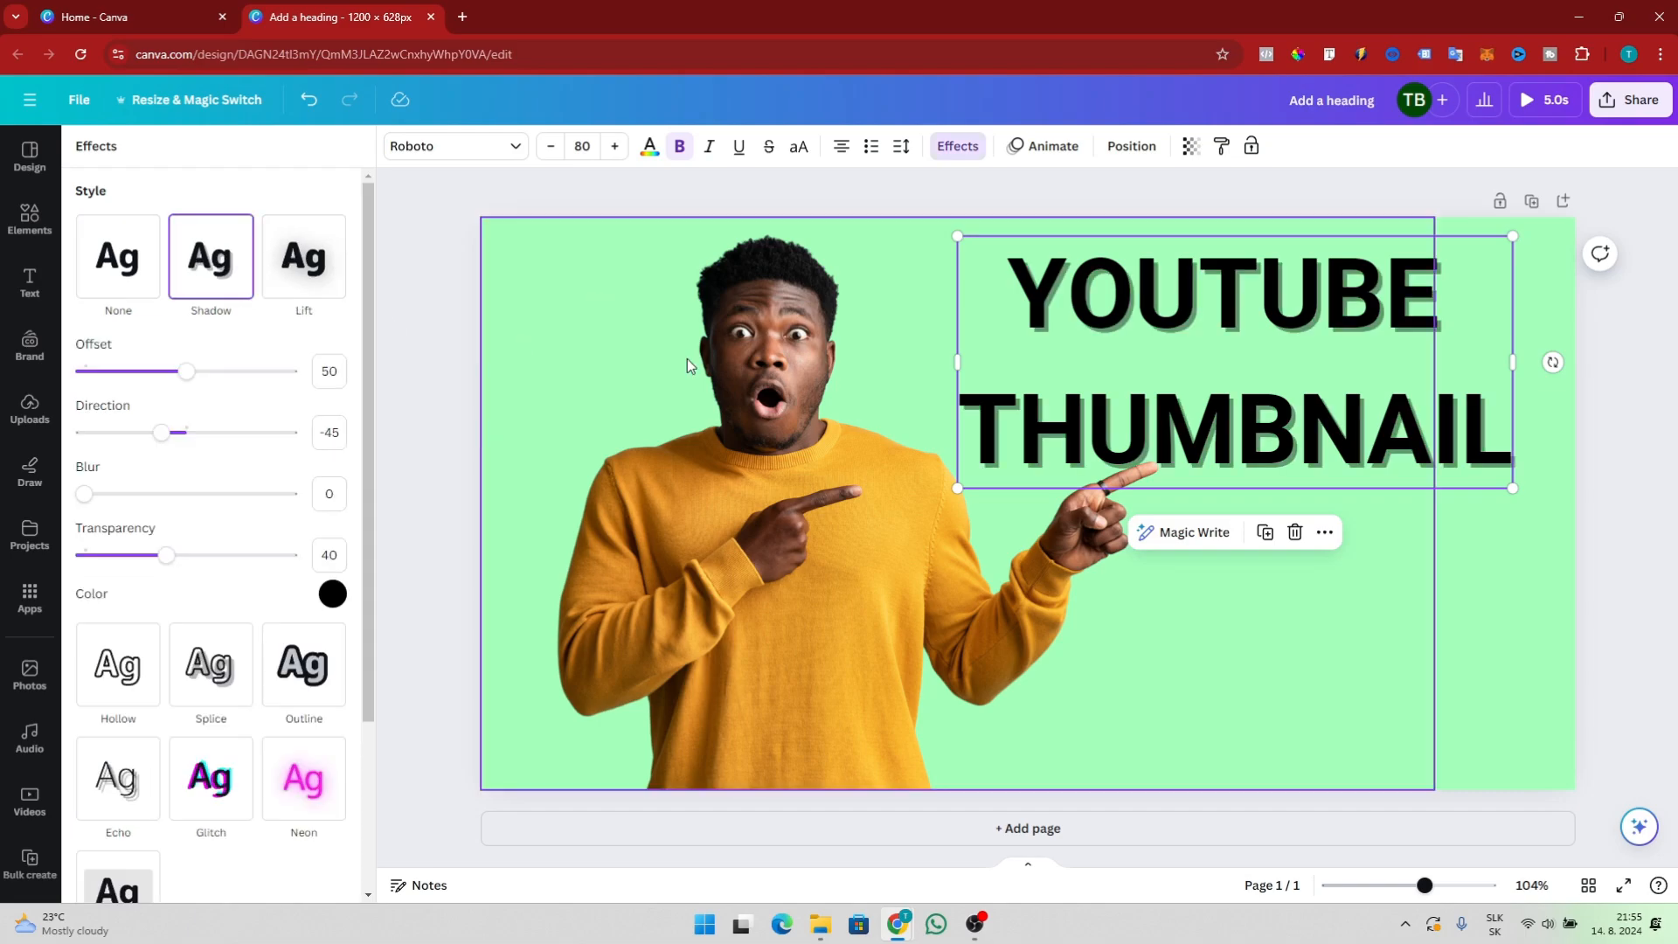
left_click(332, 595)
left_click(175, 316)
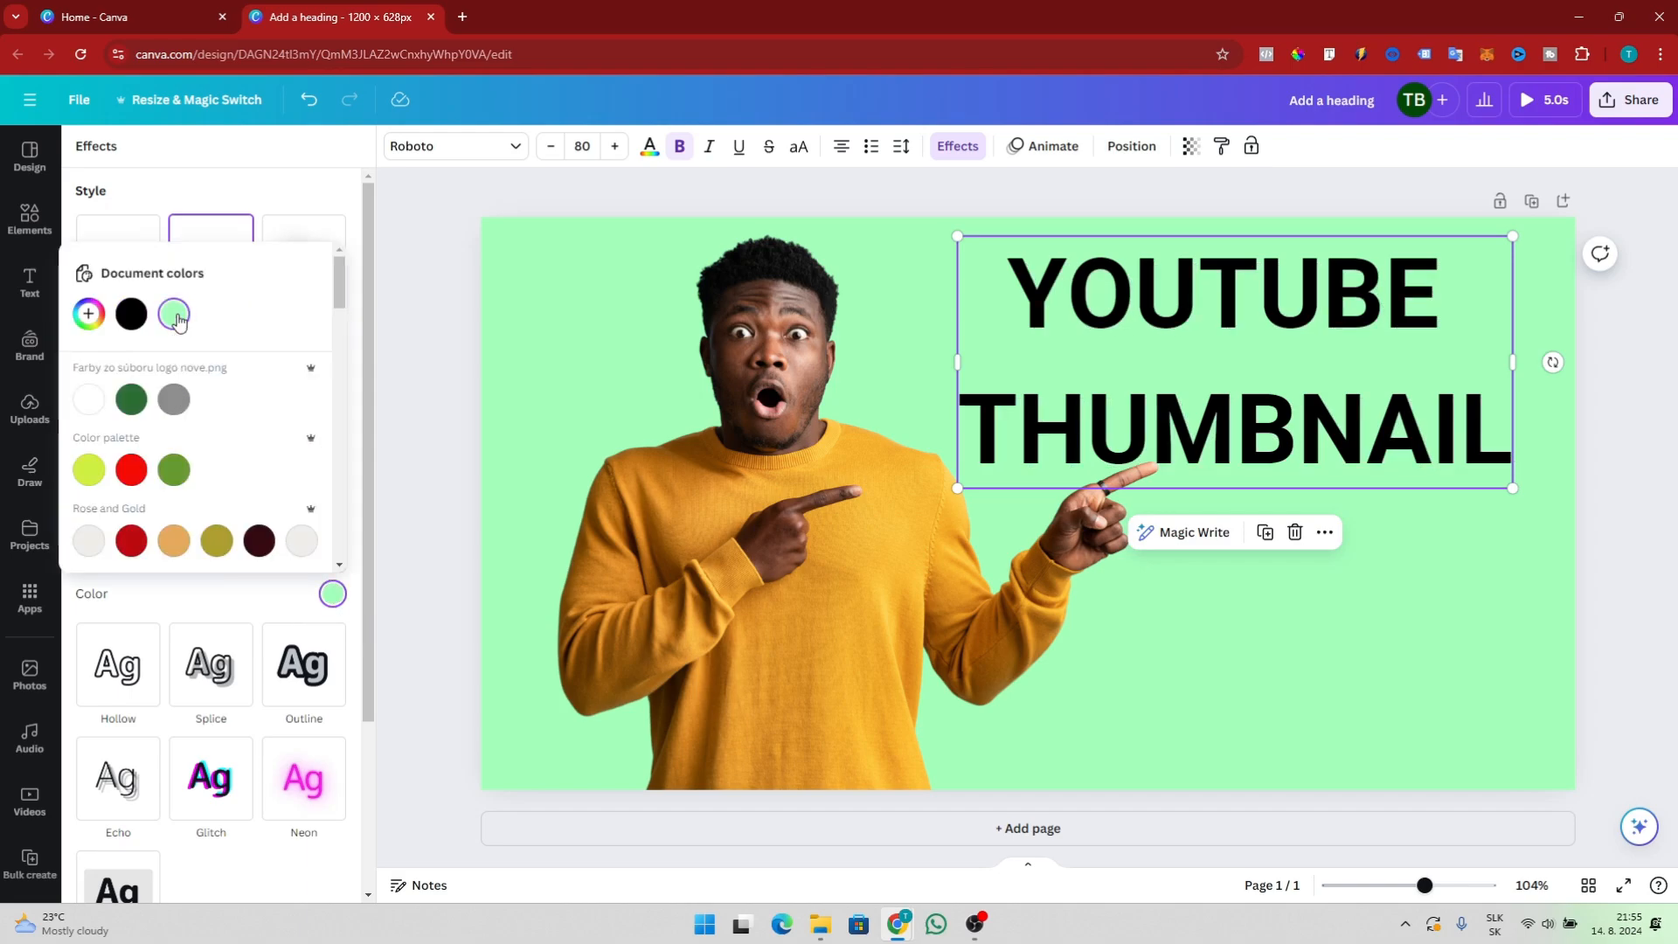
left_click(131, 314)
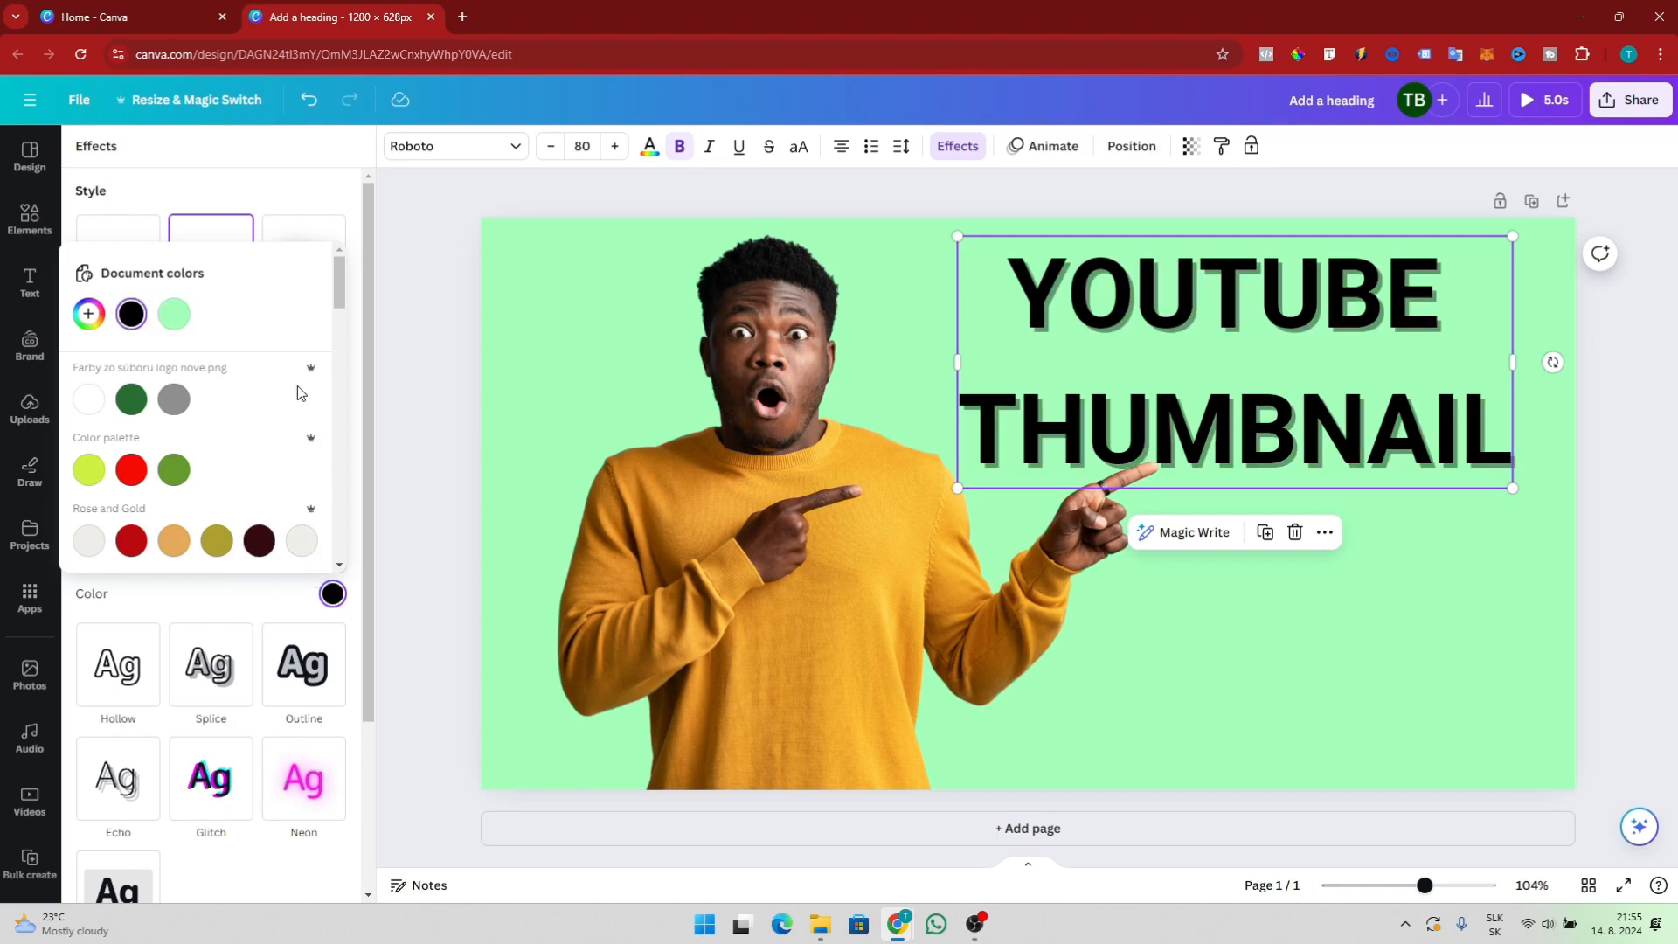
left_click(369, 465)
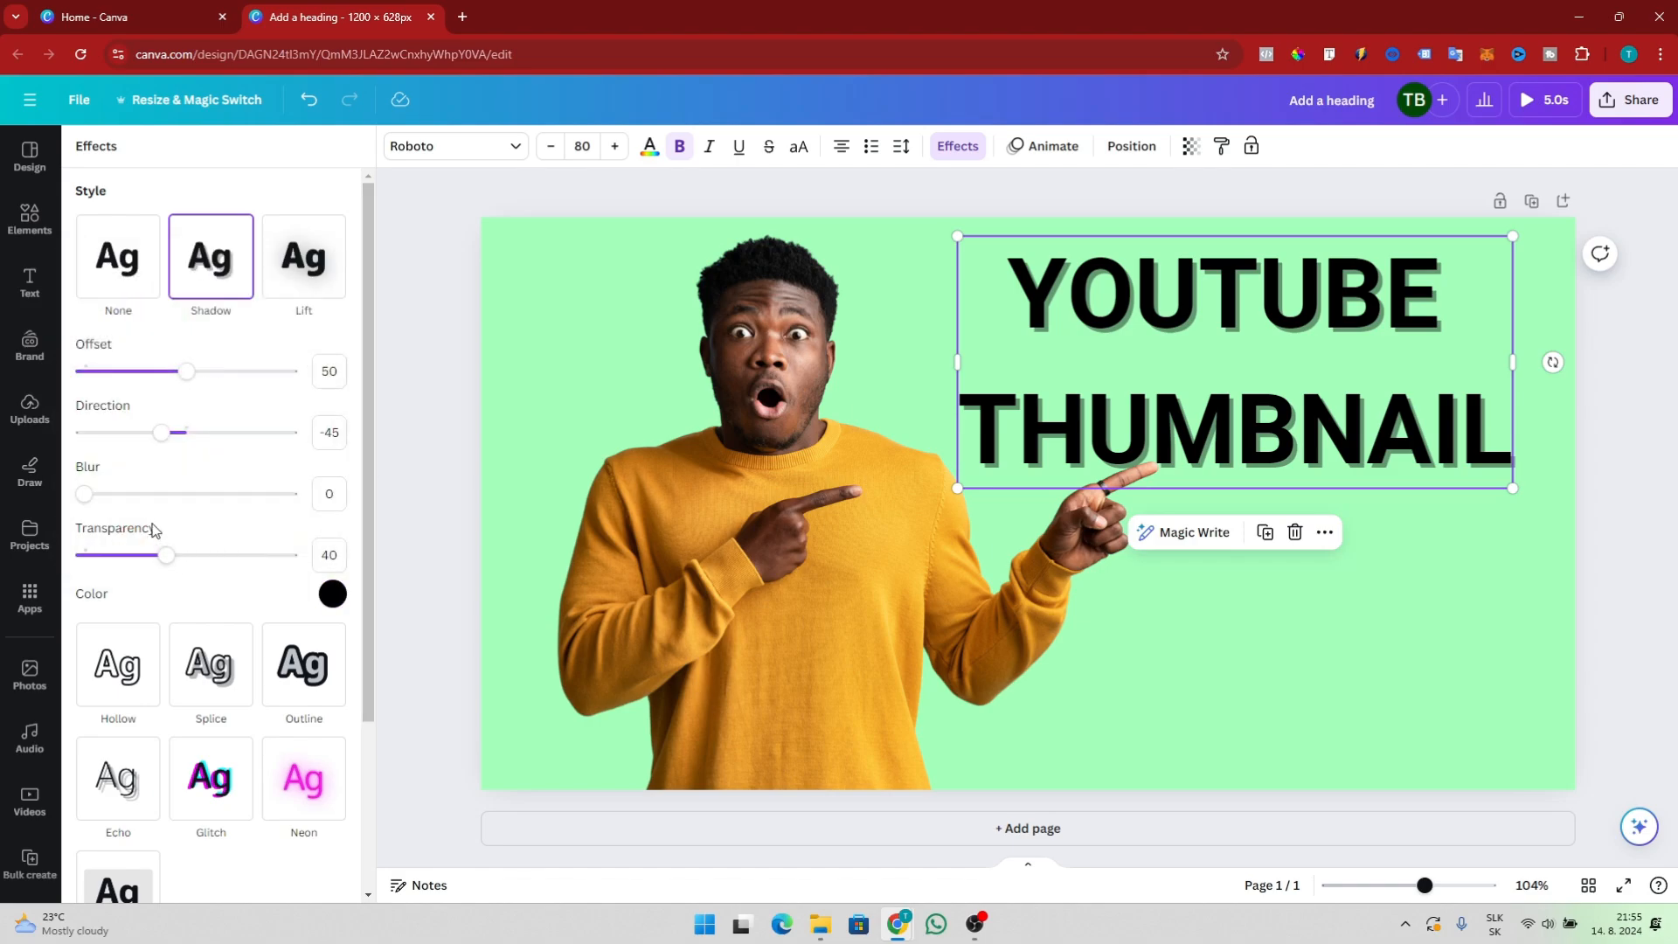
Adjust the heading shadow to offset 56 and direction -50
mouse_move(91, 495)
left_mouse_down()
mouse_move(203, 493)
mouse_move(62, 492)
left_mouse_up()
mouse_move(186, 376)
left_mouse_down()
mouse_move(142, 376)
mouse_move(255, 382)
mouse_move(199, 383)
left_mouse_up()
left_click(154, 434)
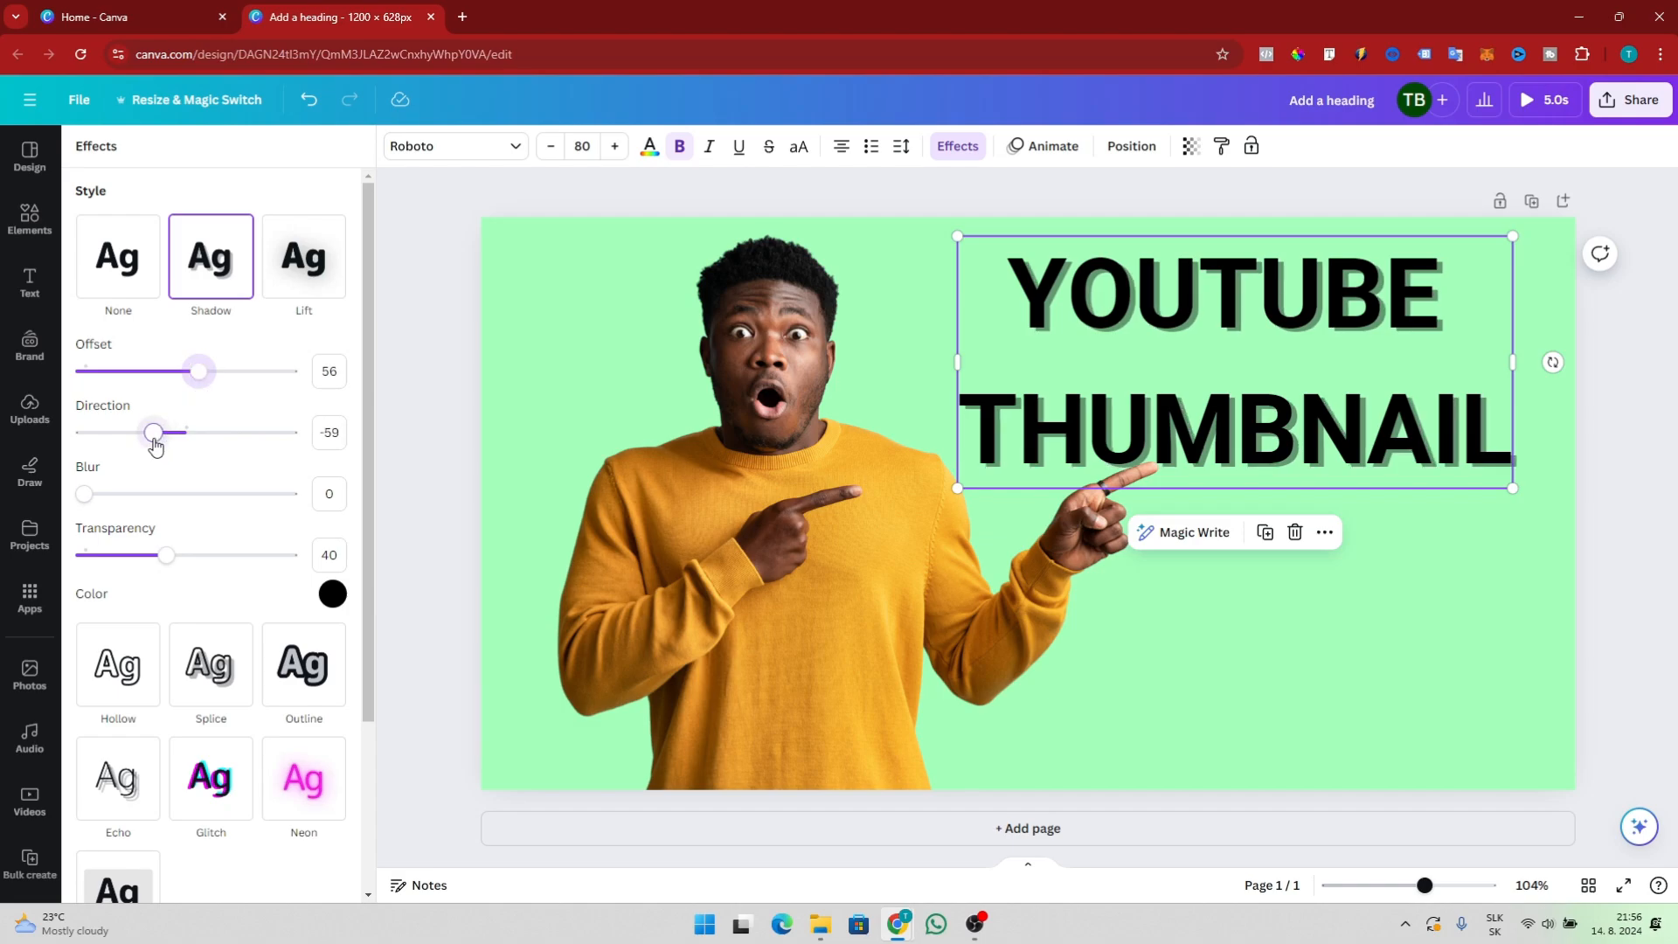
mouse_move(153, 441)
left_mouse_down()
mouse_move(214, 434)
mouse_move(159, 439)
left_mouse_up()
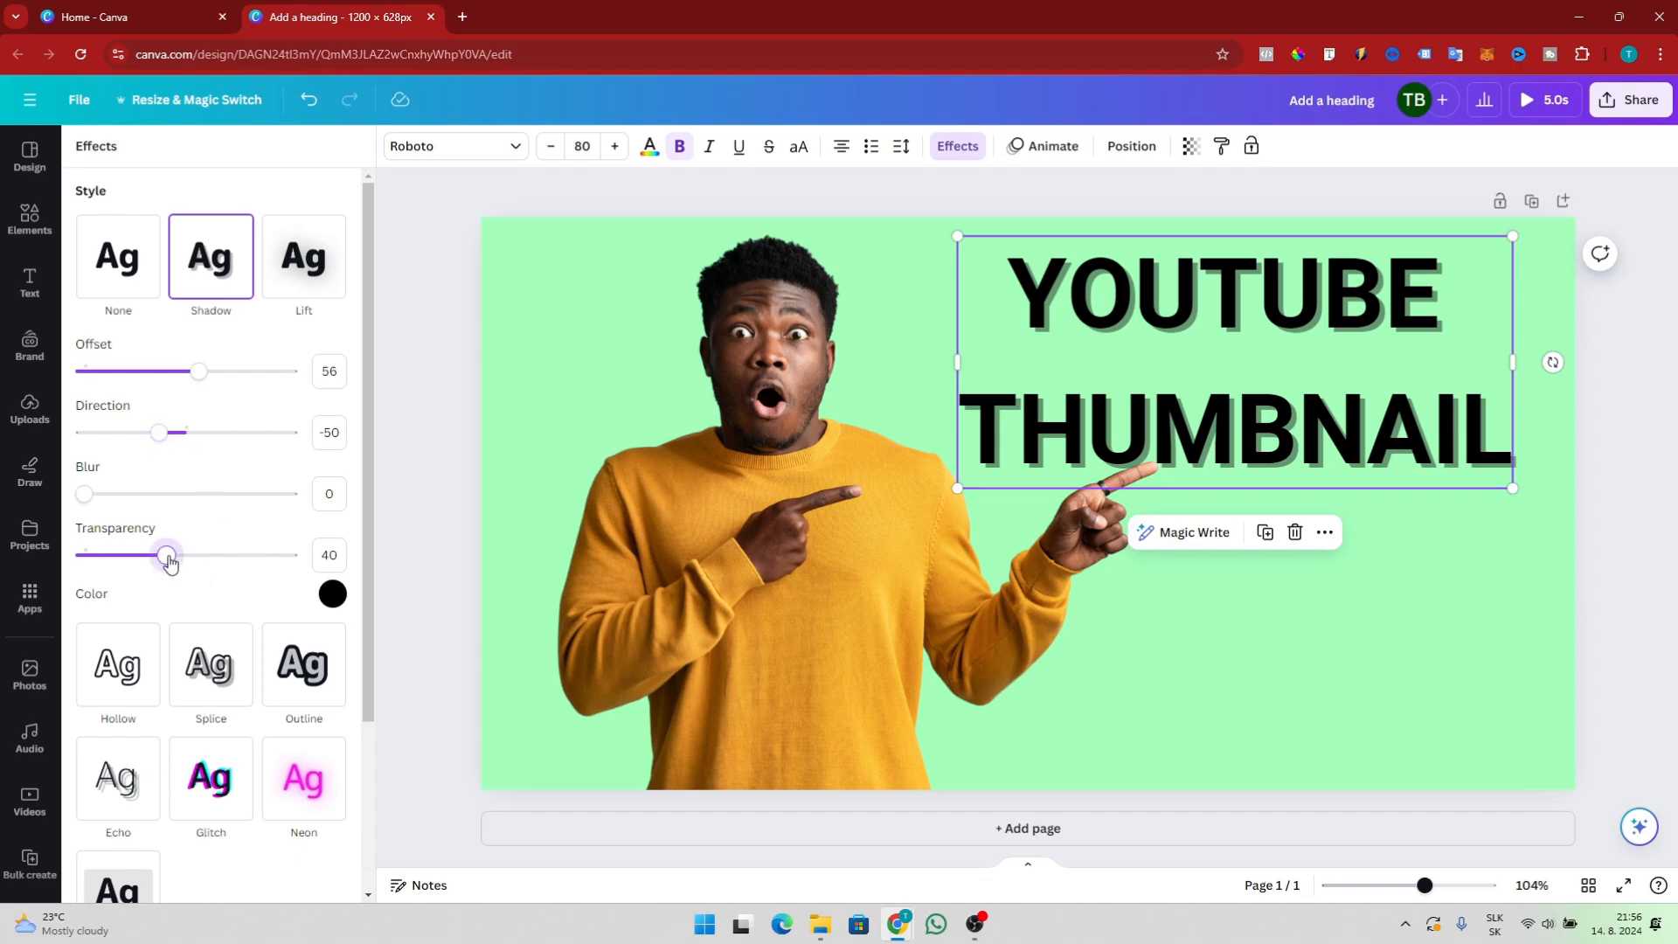
mouse_move(168, 562)
left_mouse_down()
mouse_move(224, 560)
mouse_move(123, 562)
mouse_move(159, 562)
left_mouse_up()
Move the heading box down slightly from the top edge of the canvas
left_click(1443, 505)
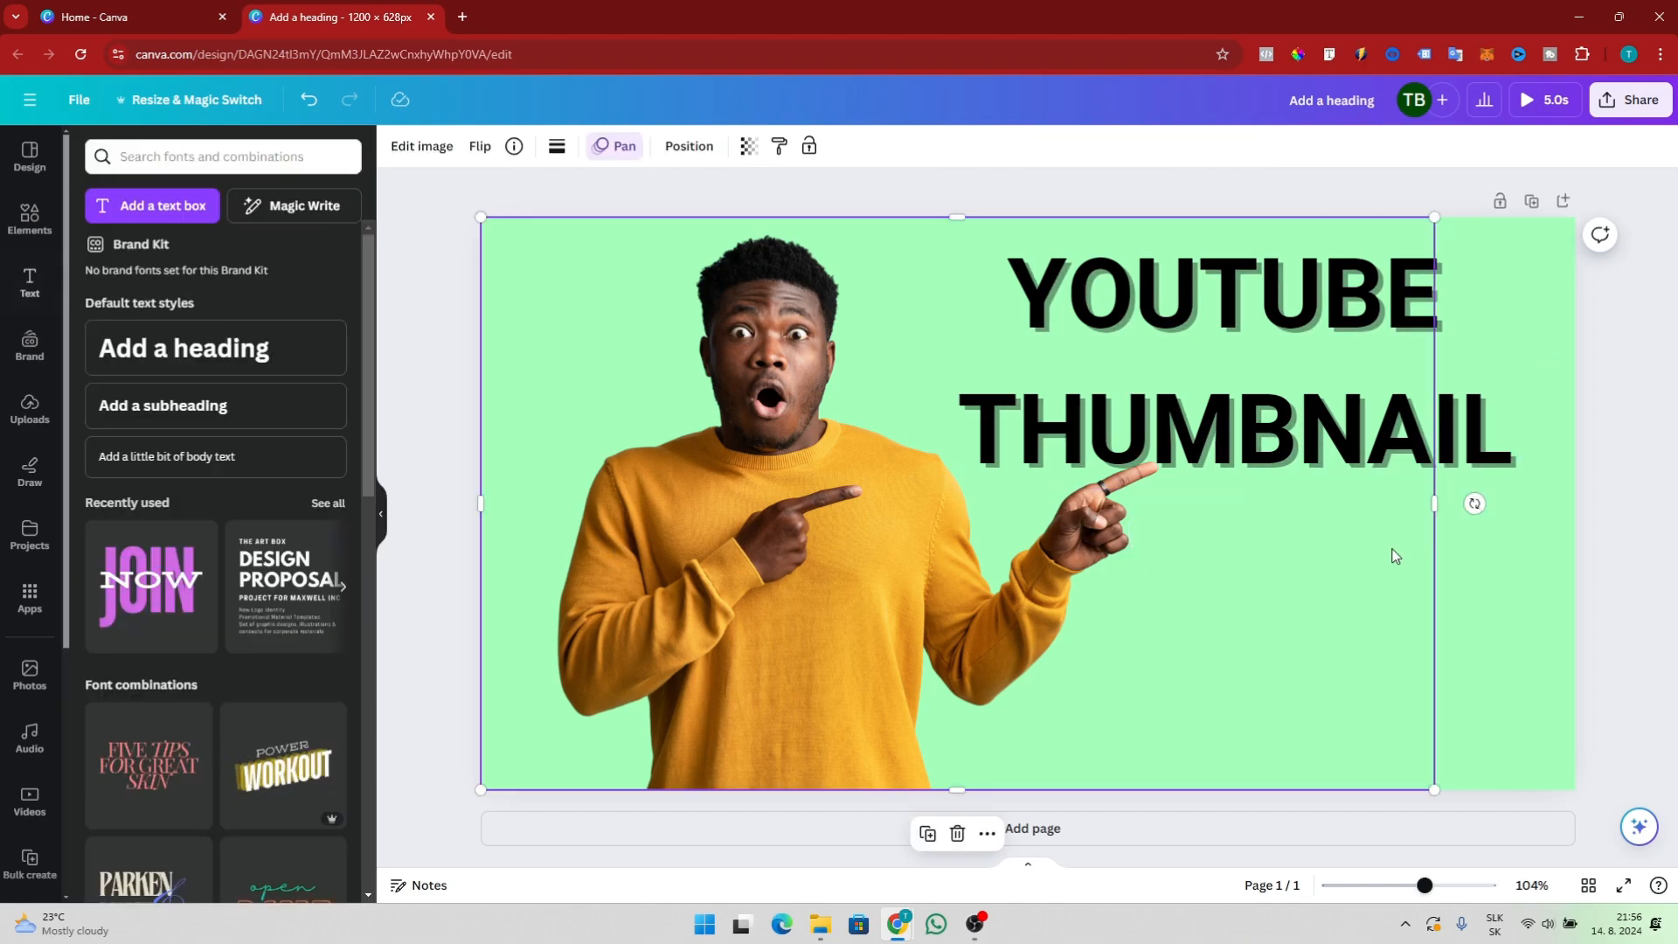
left_click(1307, 437)
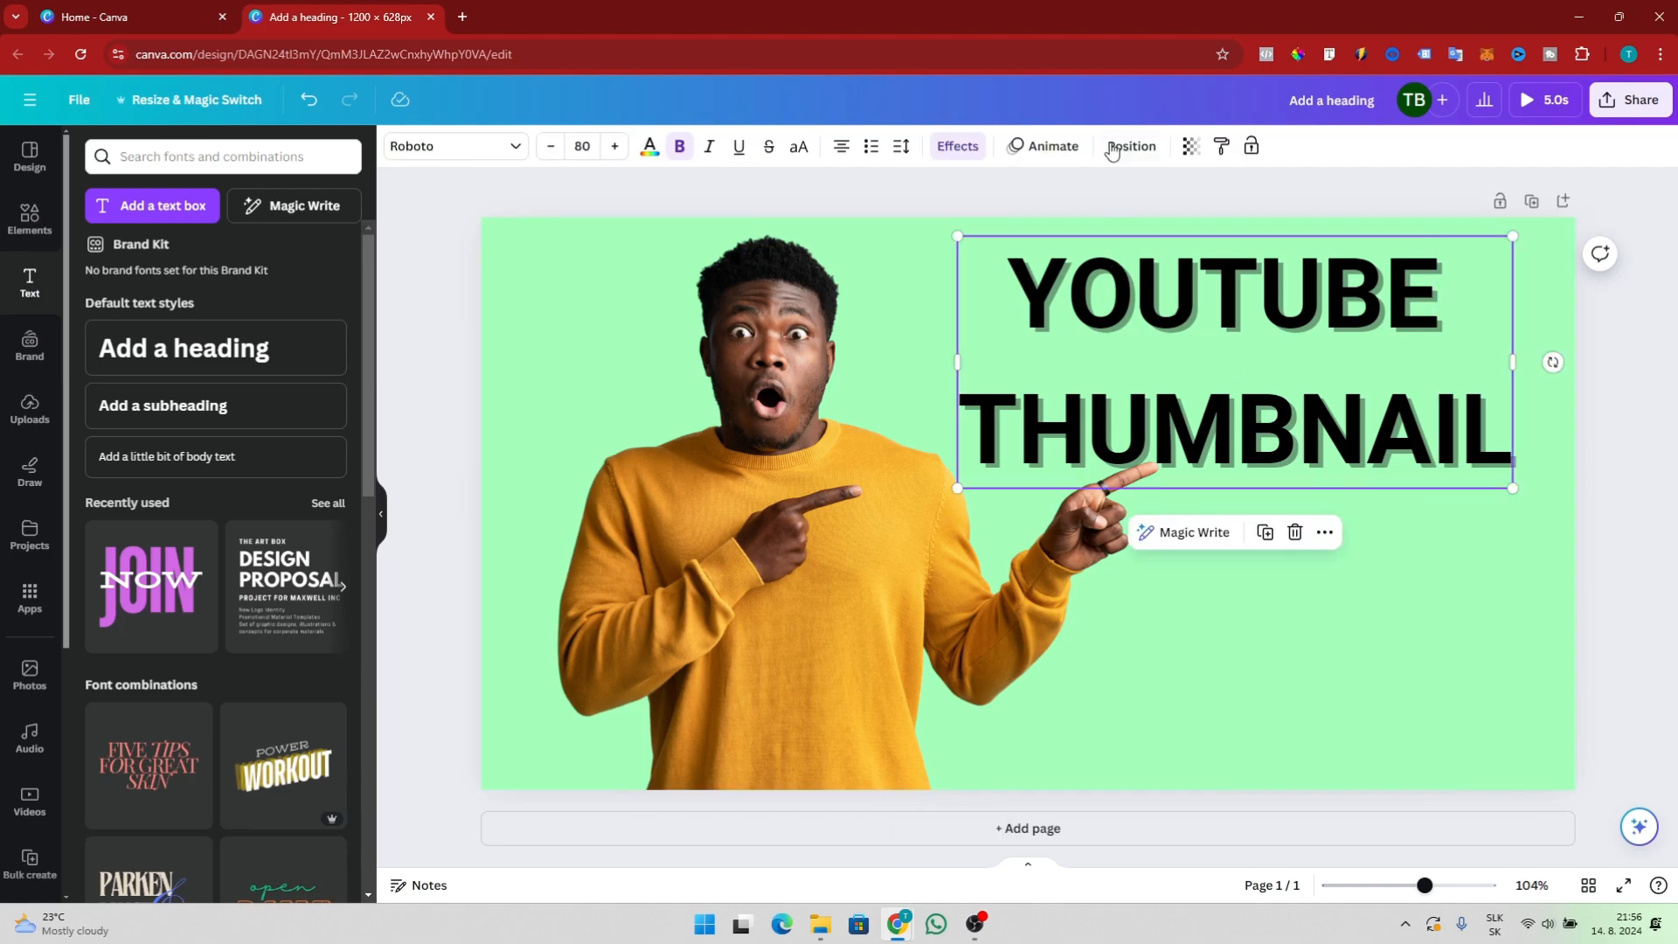
left_click(1055, 157)
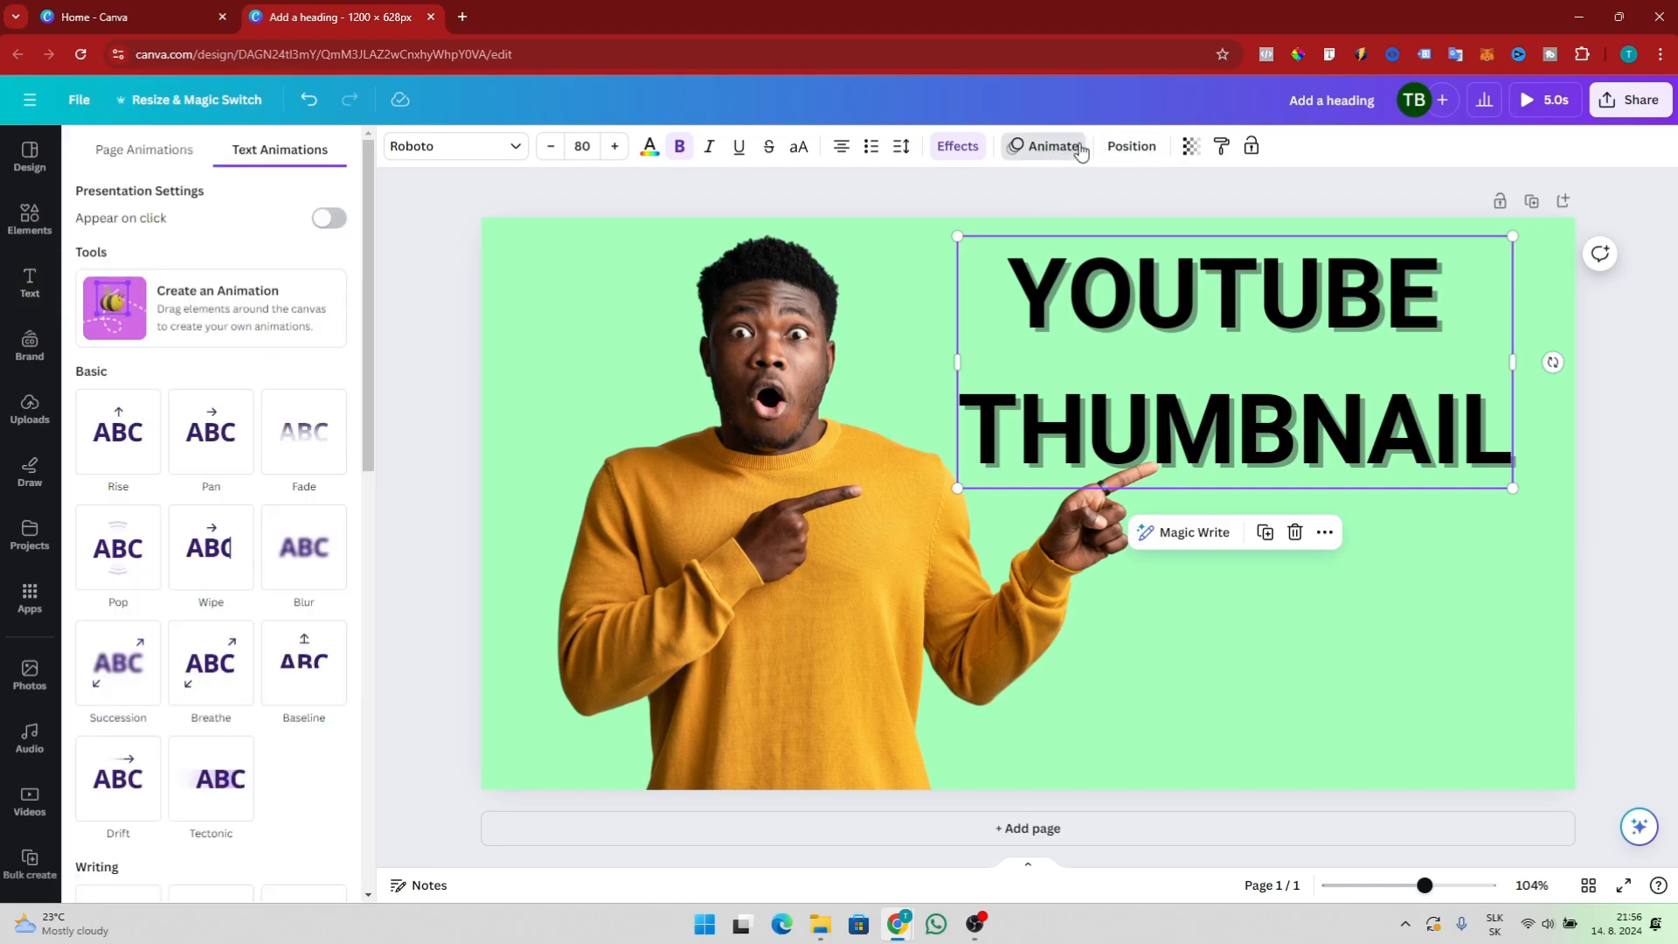
left_click(770, 325)
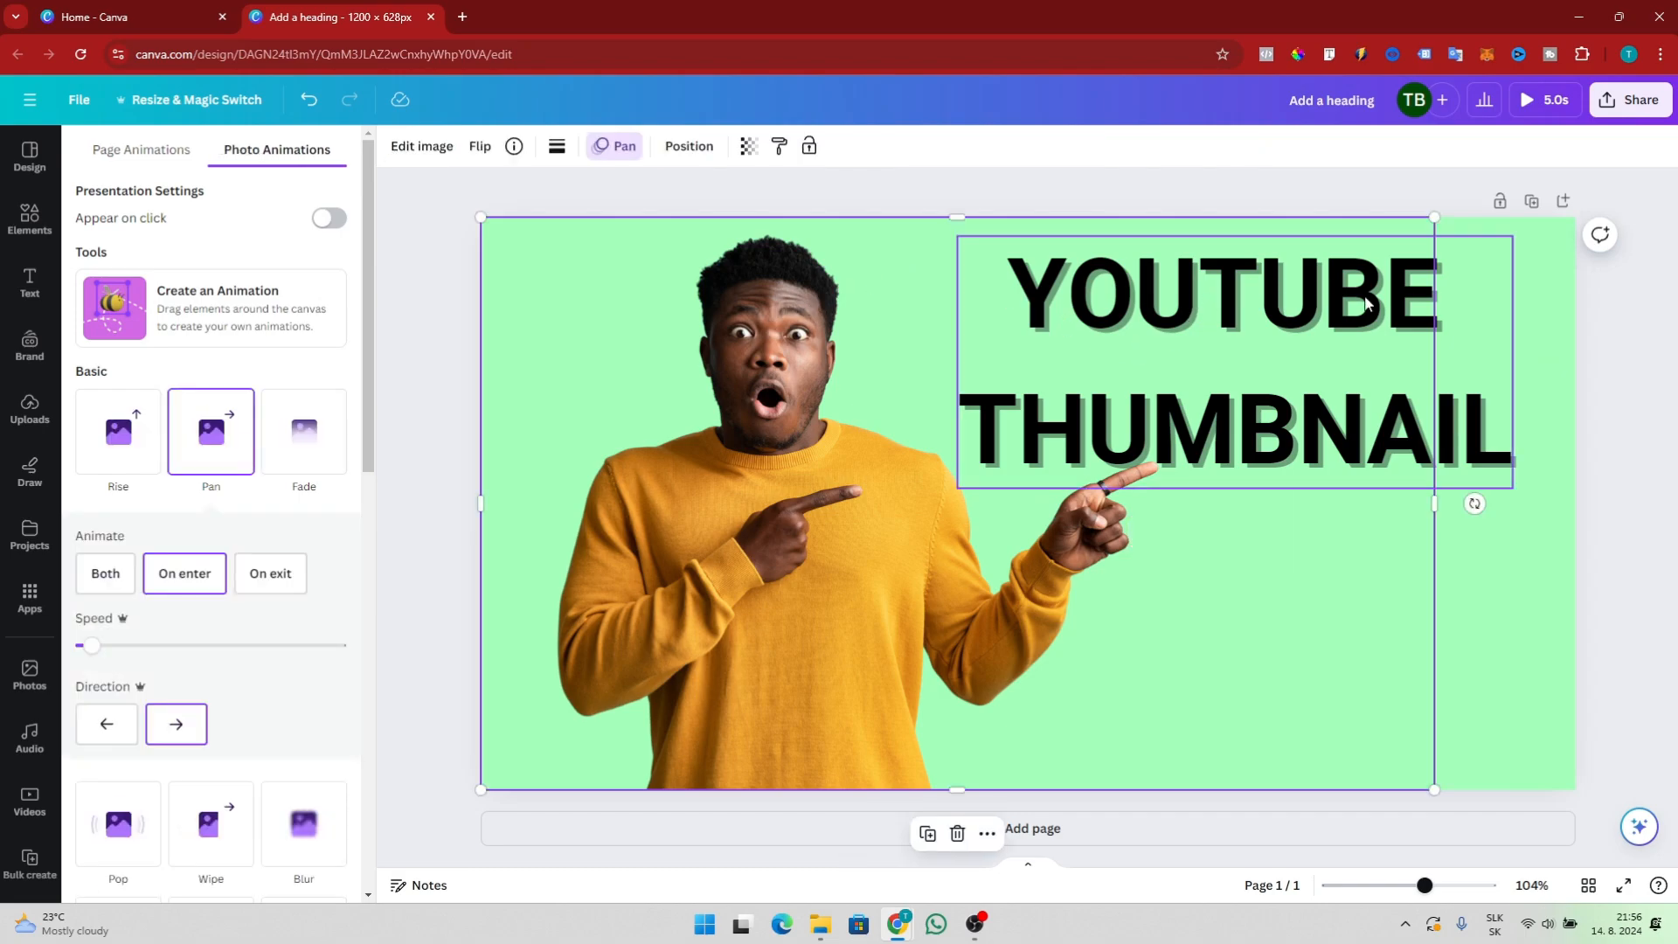
left_click(1293, 278)
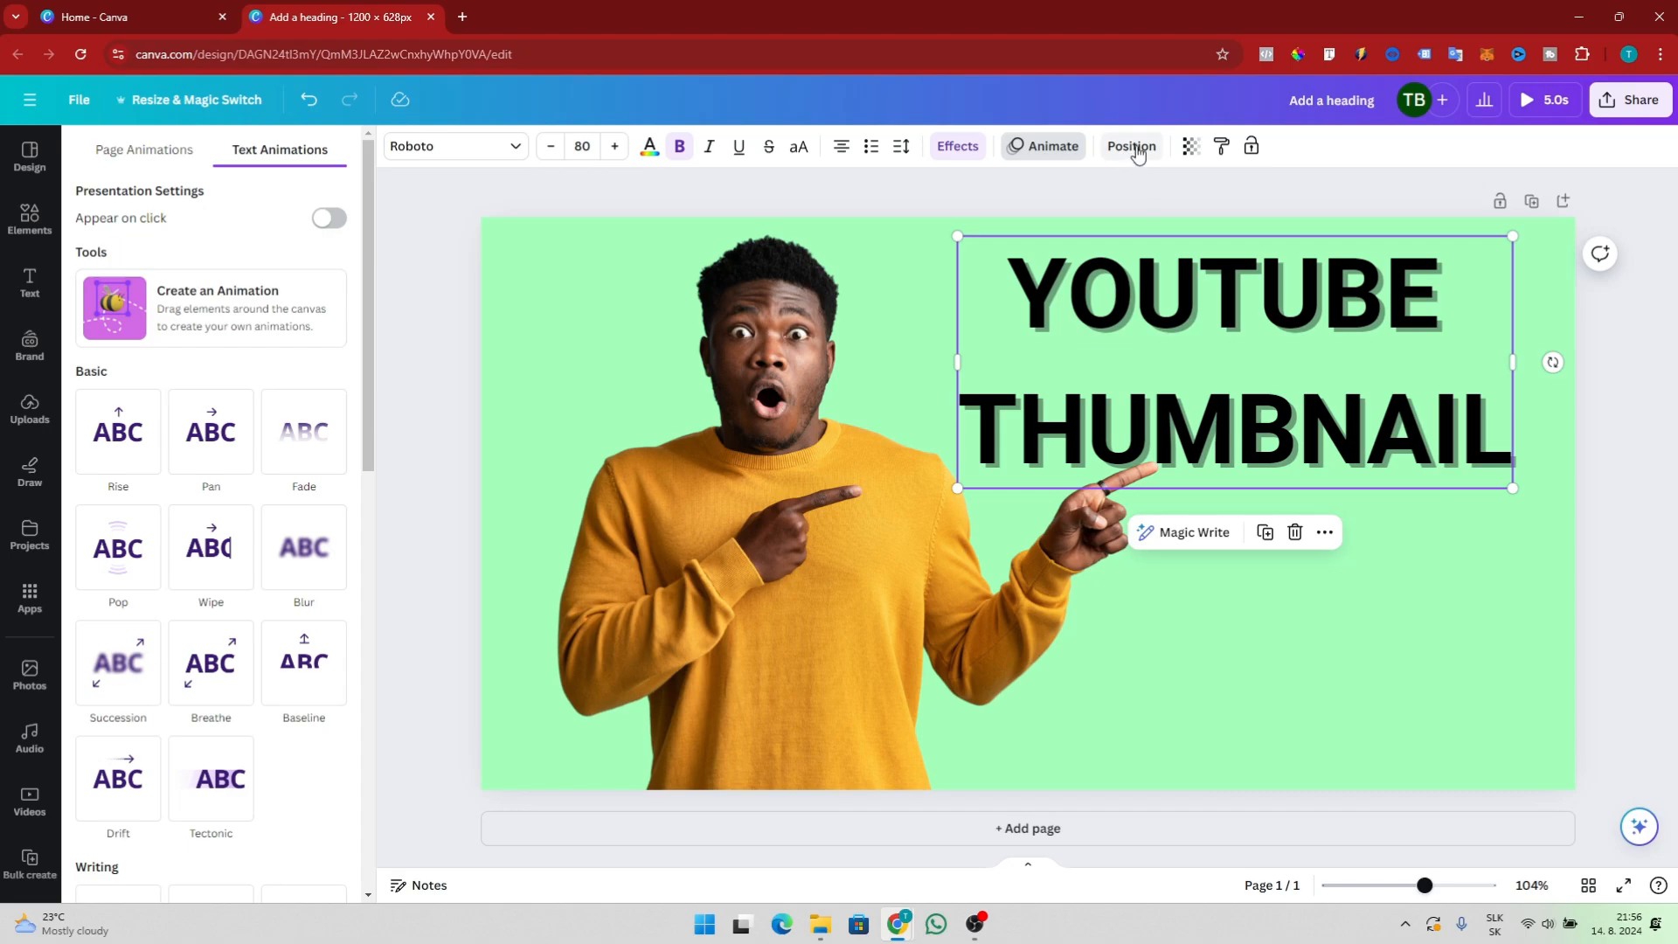
left_click_drag(1202, 338, 1194, 390)
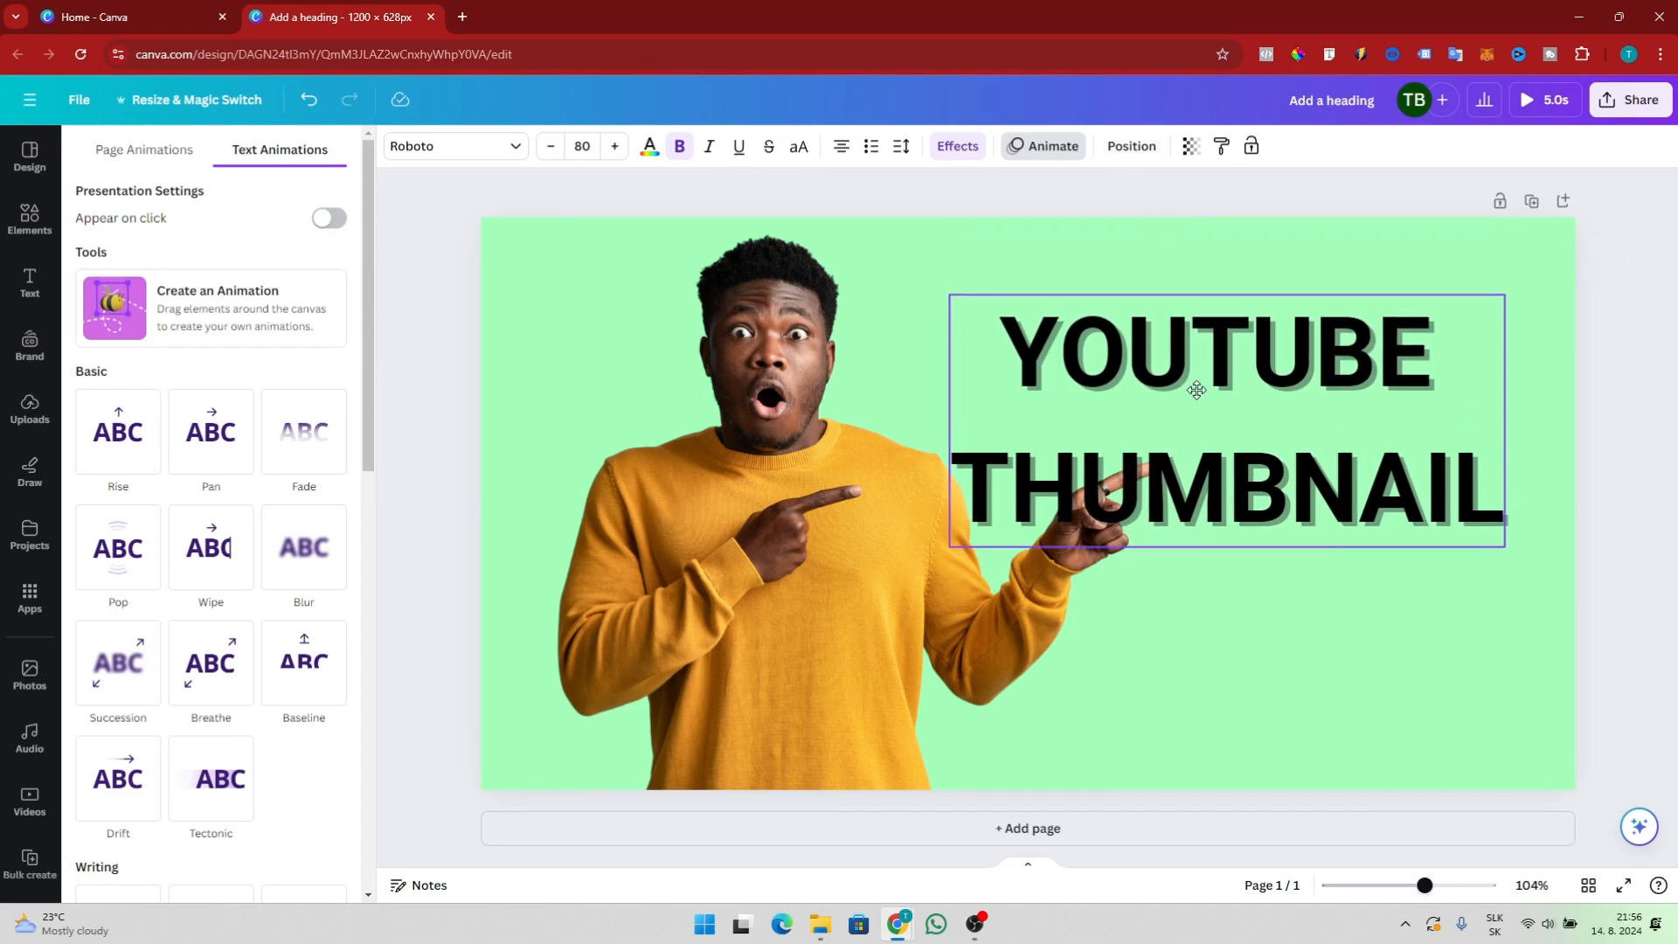
left_click(800, 423)
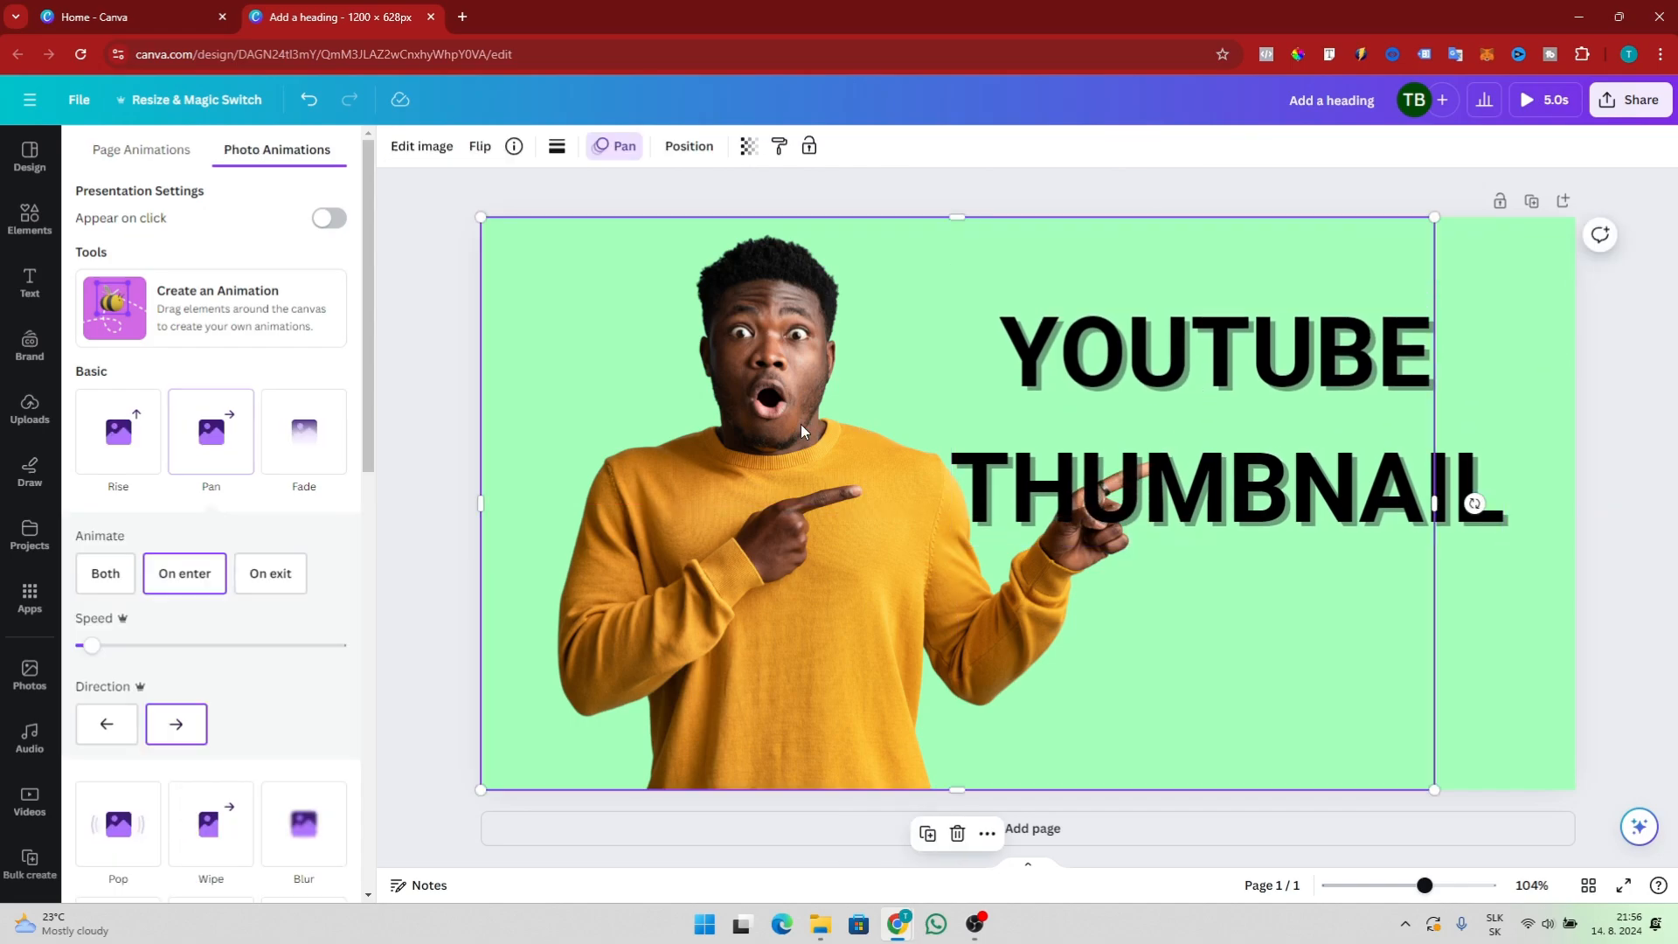
left_click(1162, 361)
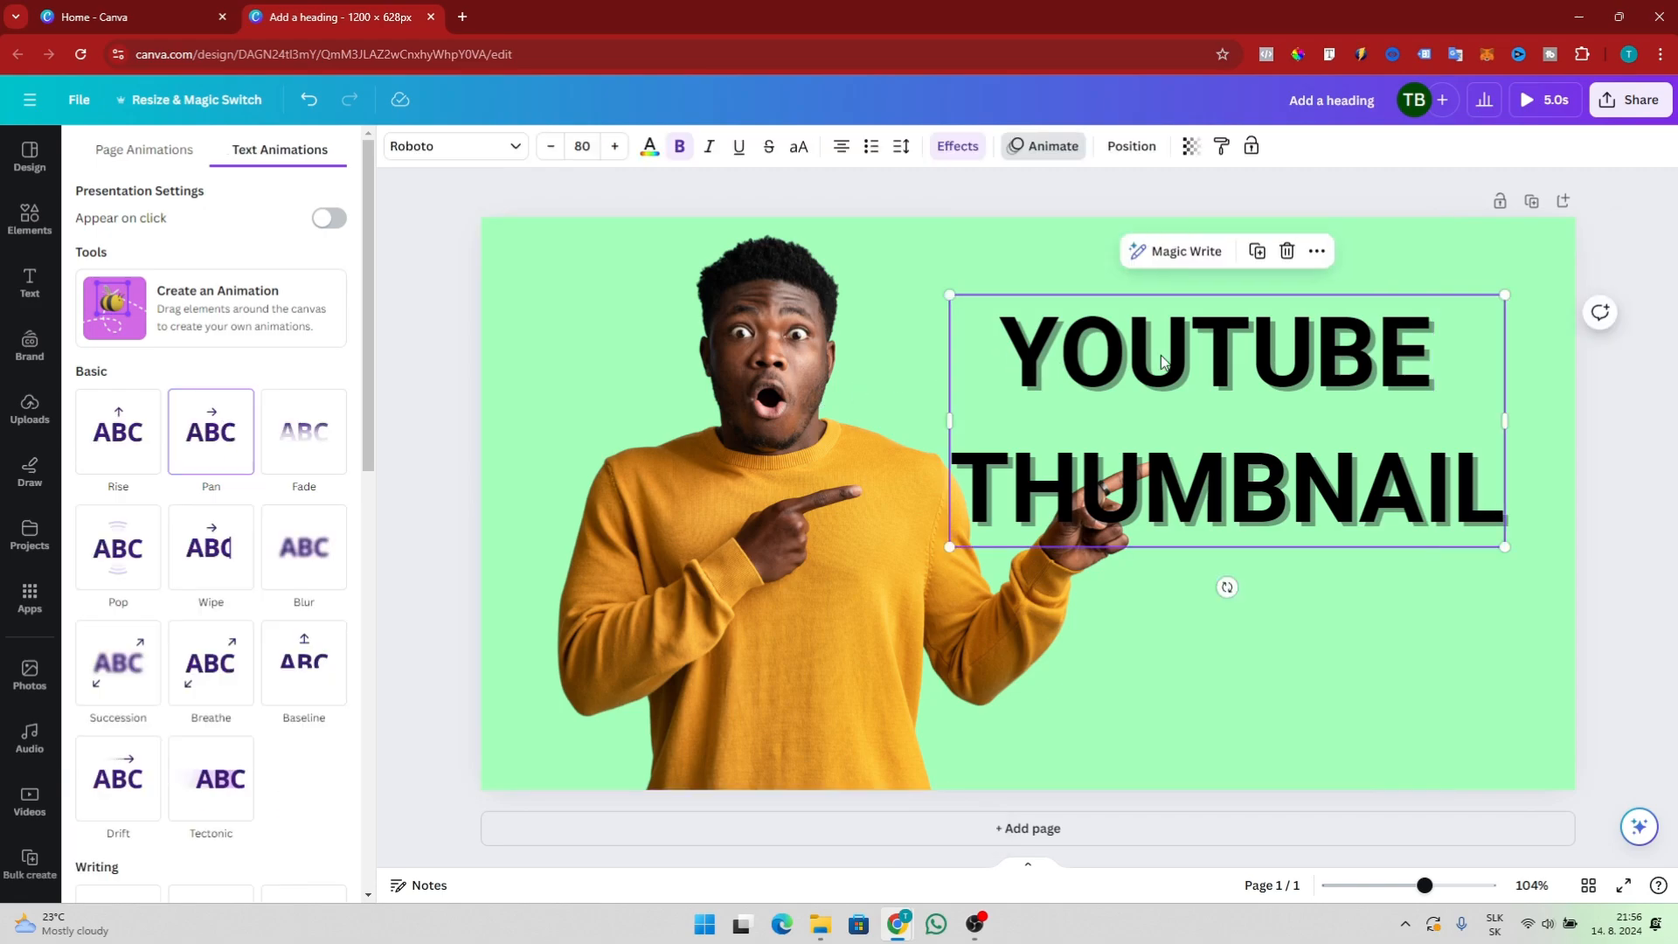
Send the heading one layer backward so the pointing hand overlaps it
left_click(1122, 152)
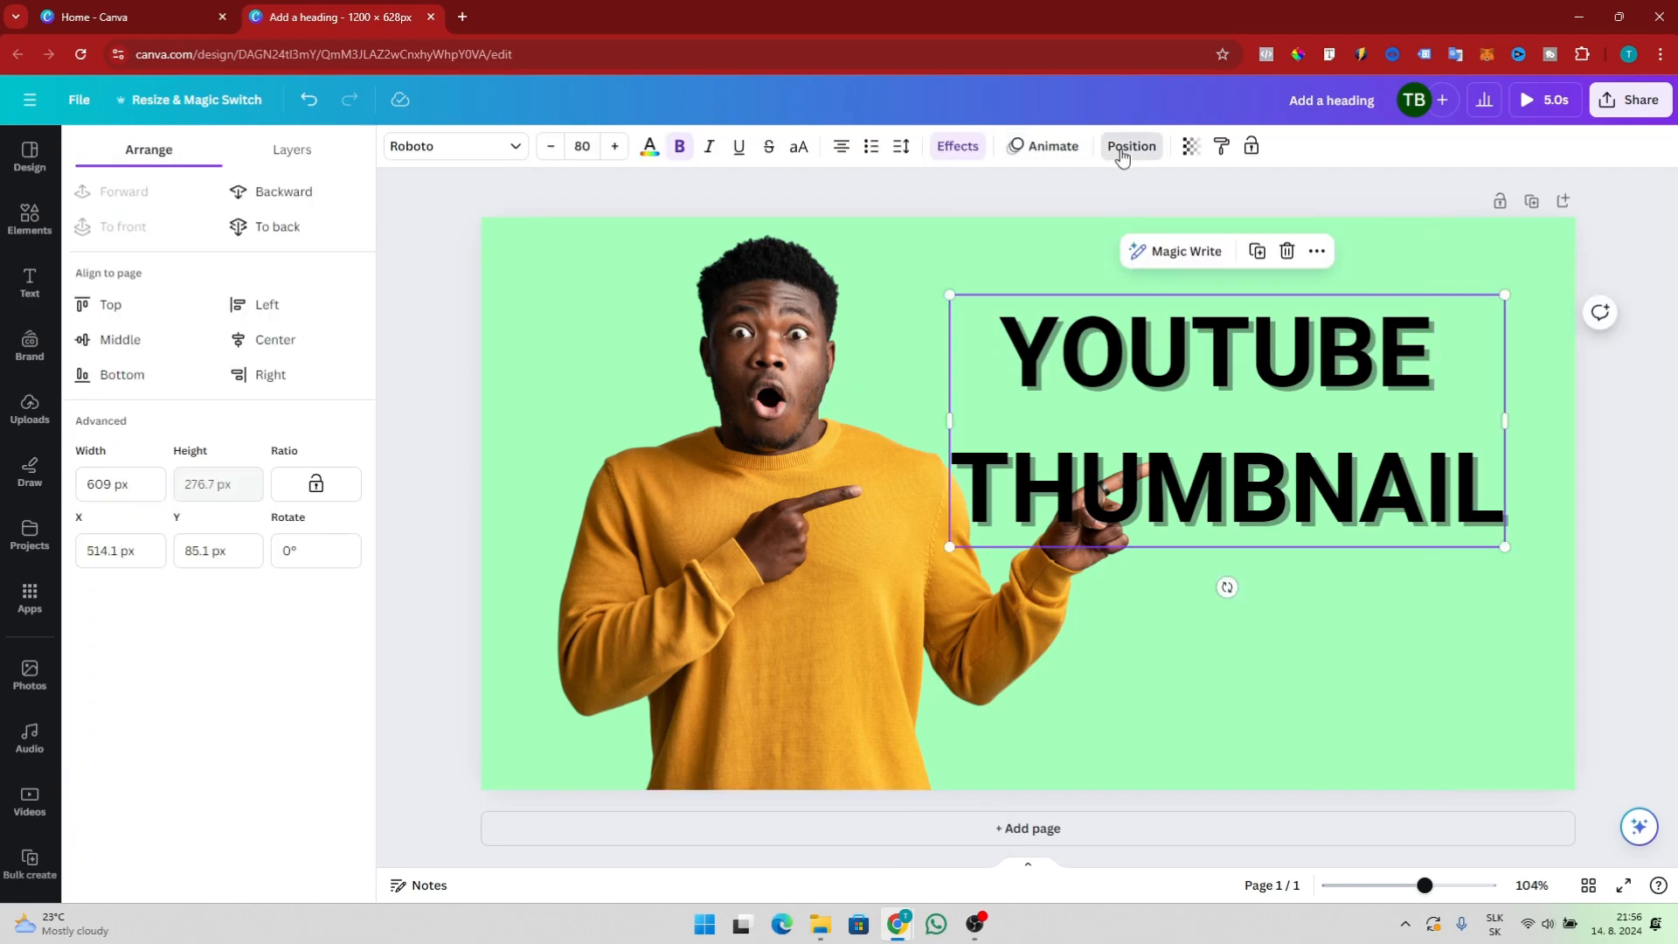
left_click(281, 194)
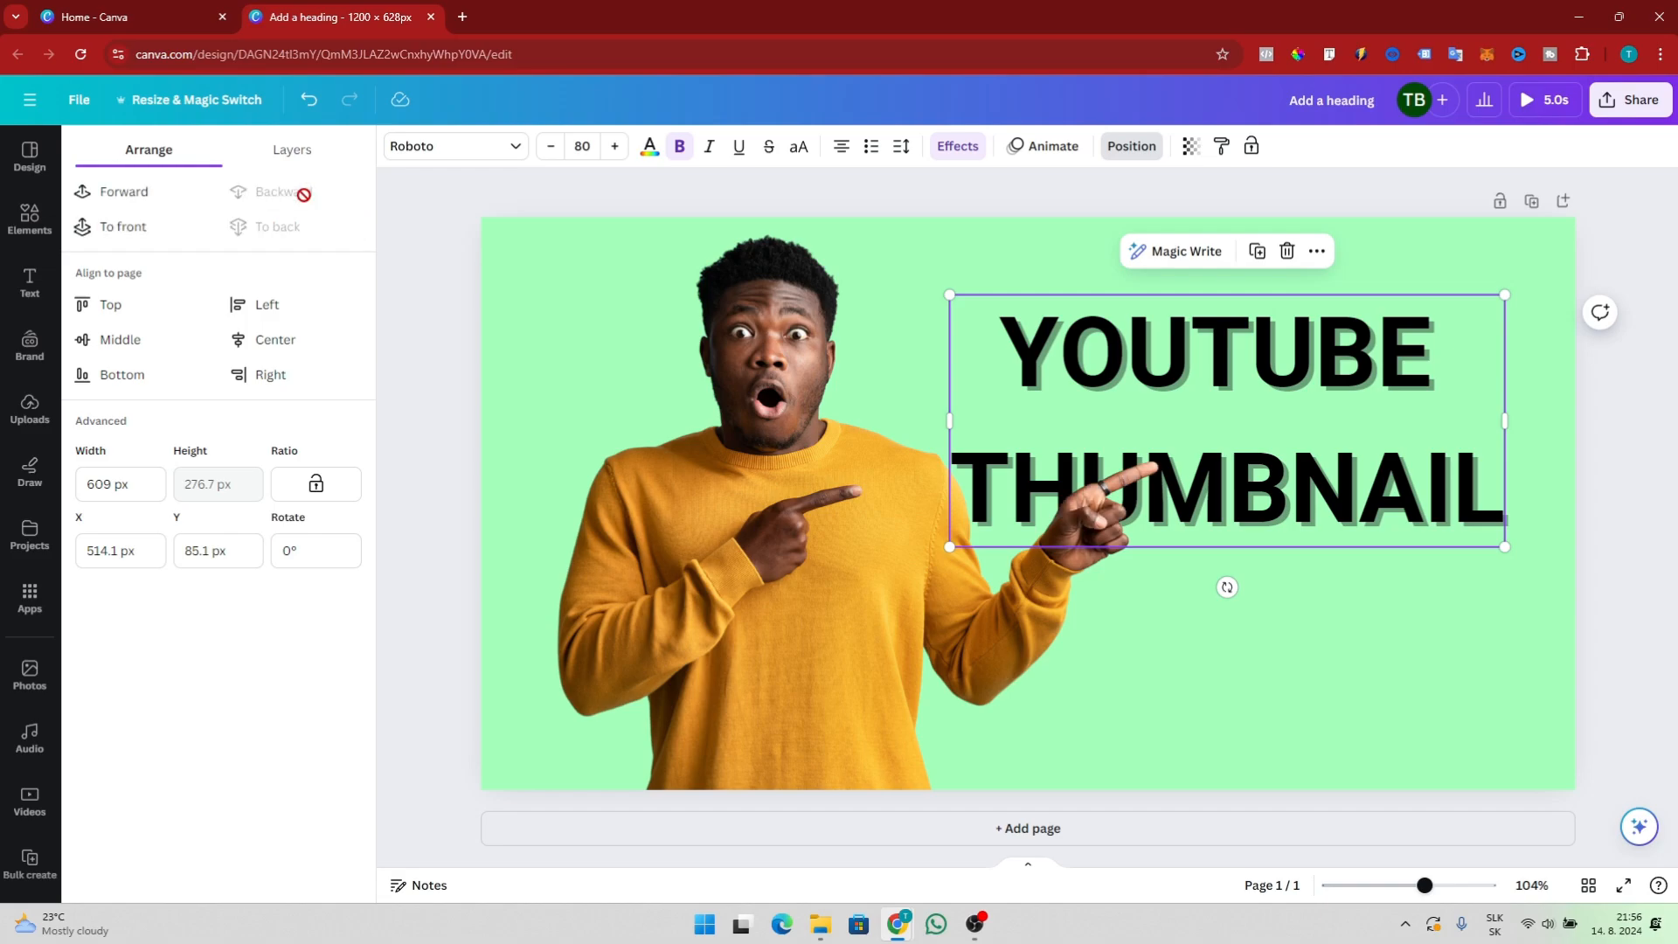
Resize the heading box to about 666 px wide and move it back to the upper right
left_click_drag(950, 297, 693, 218)
left_click_drag(1070, 448, 1105, 429)
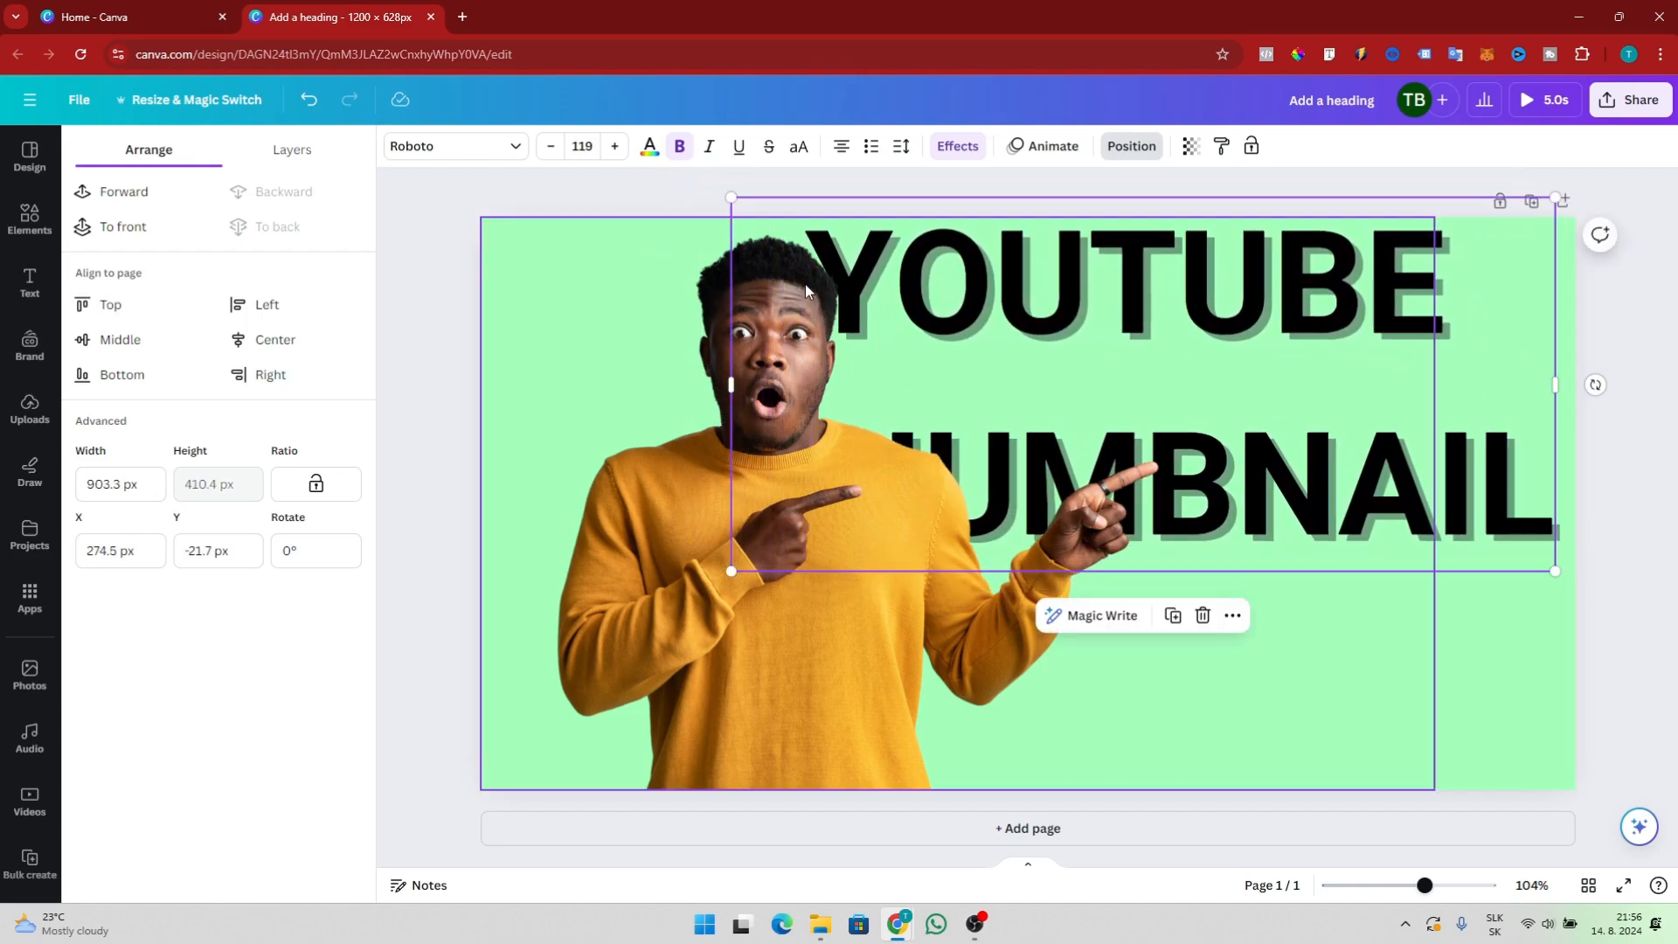
left_click(841, 146)
left_click_drag(732, 194, 970, 232)
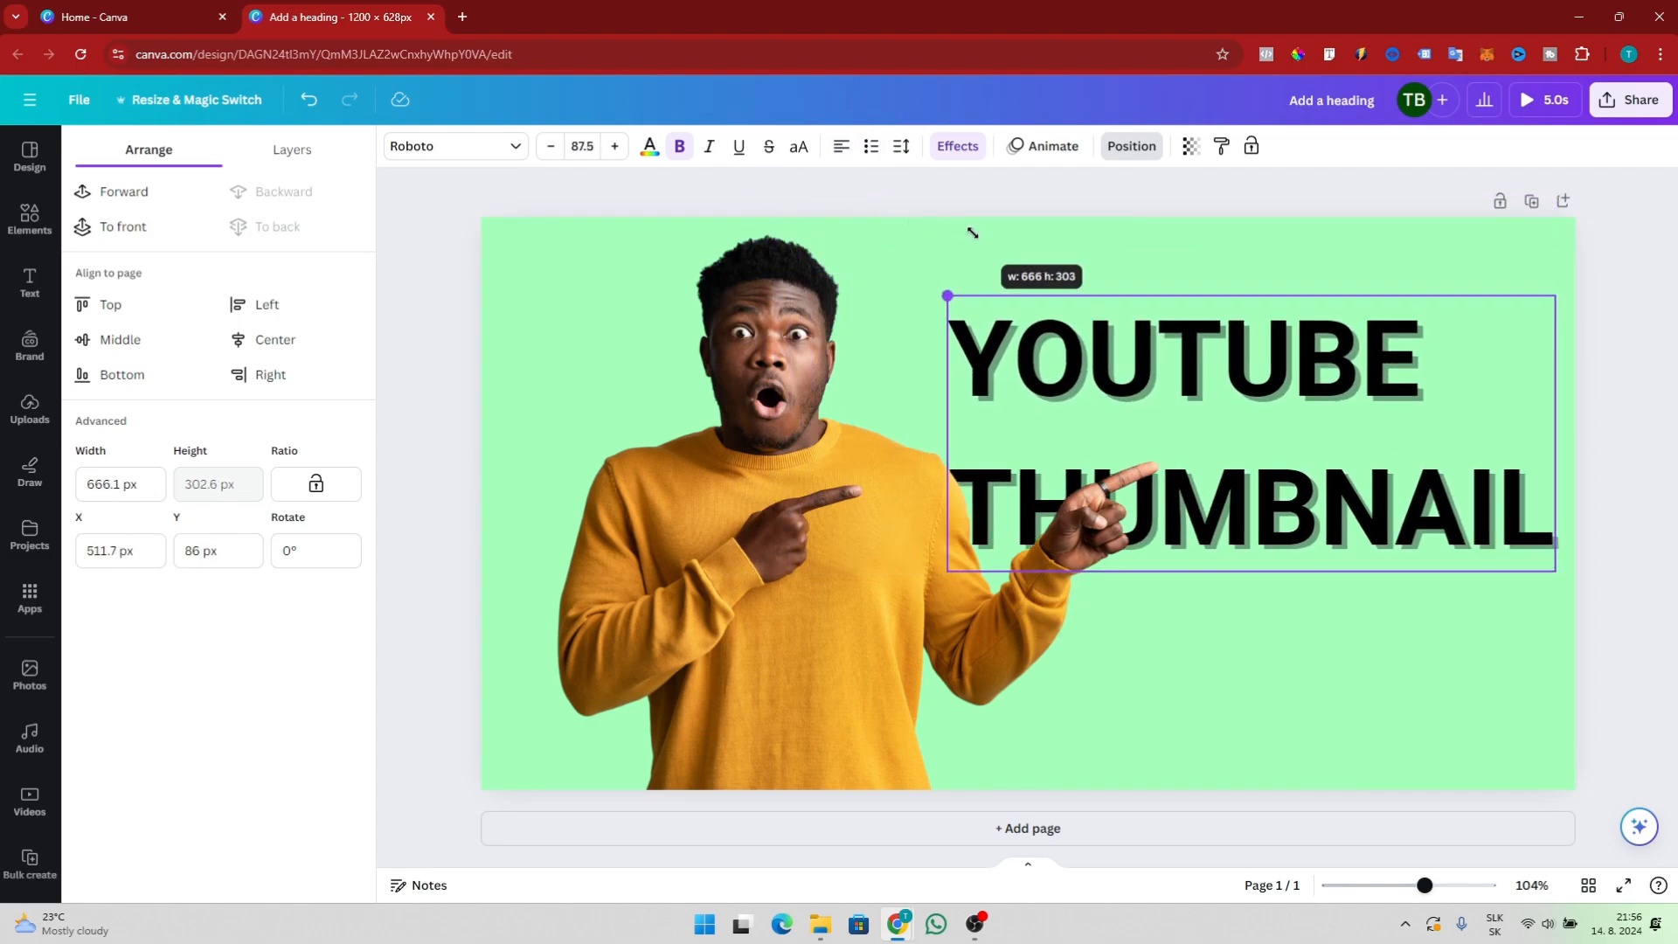
left_click_drag(1162, 363, 1164, 313)
Shift the photo slightly left and scale it down within the frame
left_click_drag(840, 534, 826, 535)
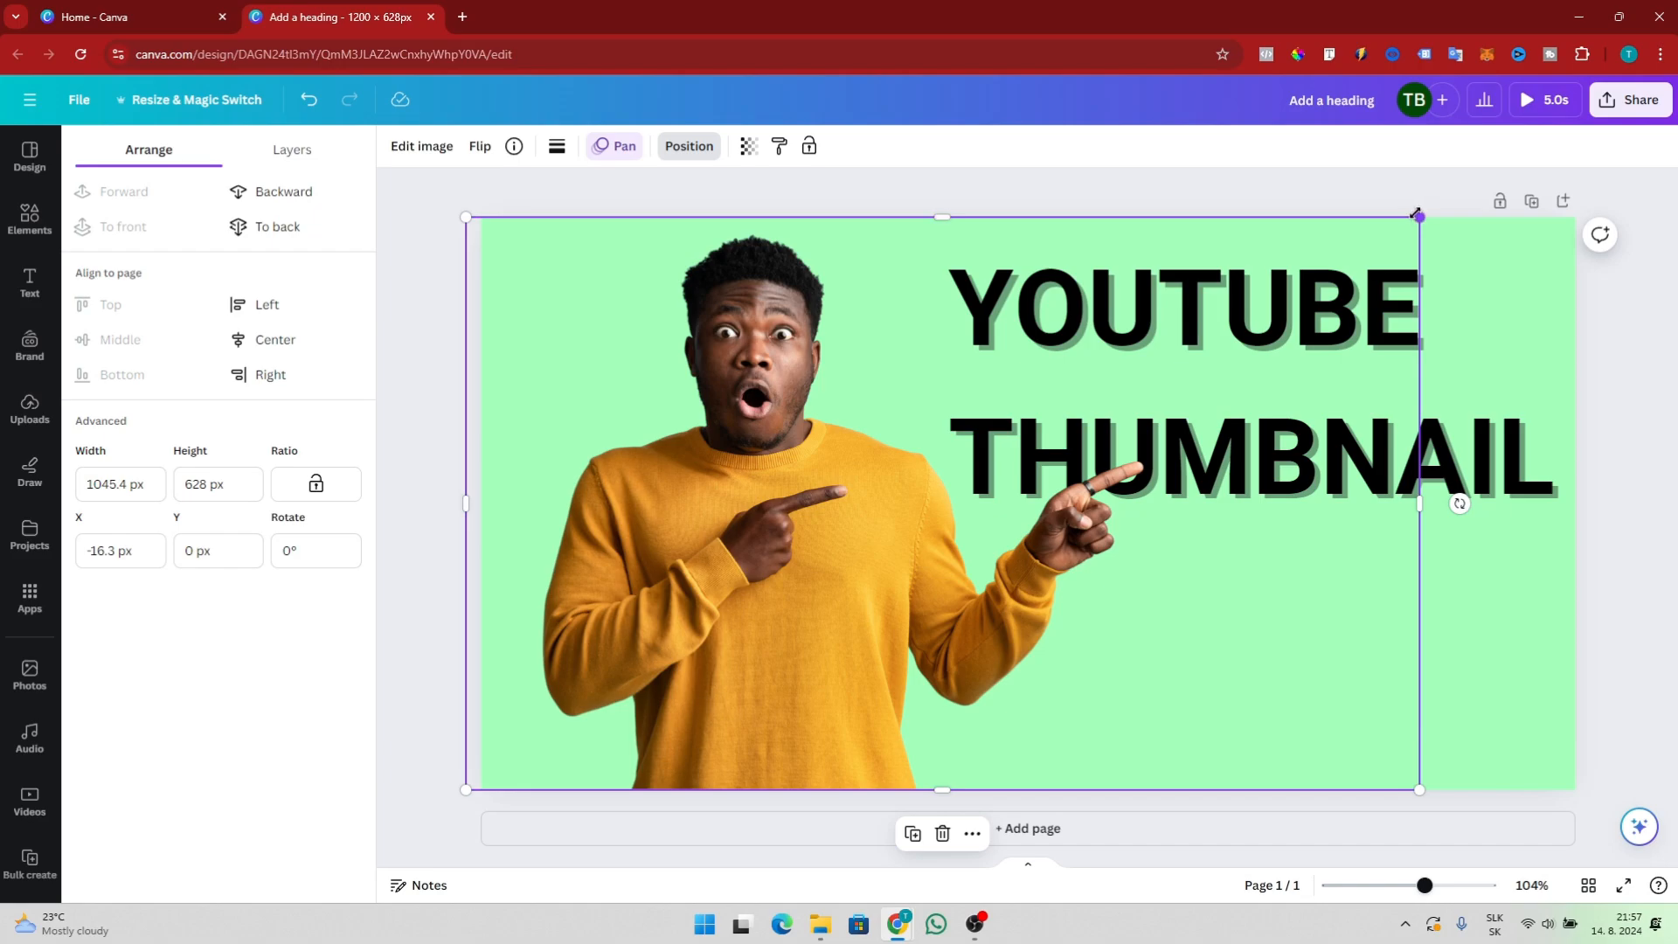
left_click_drag(1419, 217, 1308, 281)
left_click(1523, 252)
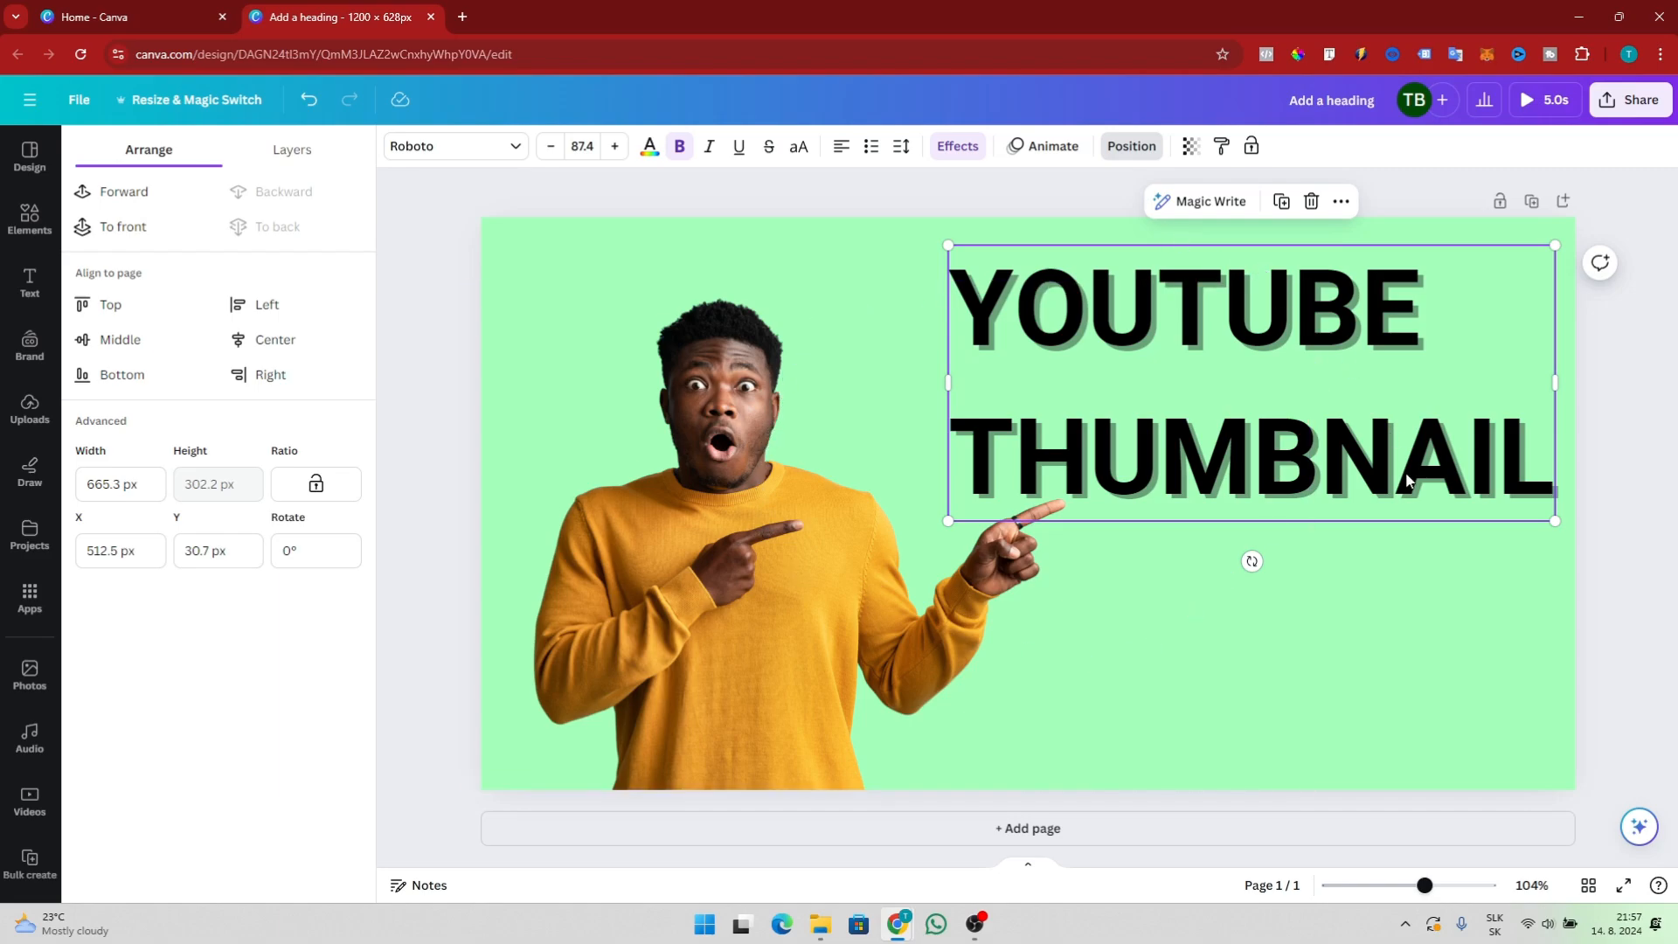
Replace the current page with the Most Attractive Youtube Thumbnail template from the youtube template results
left_click(32, 157)
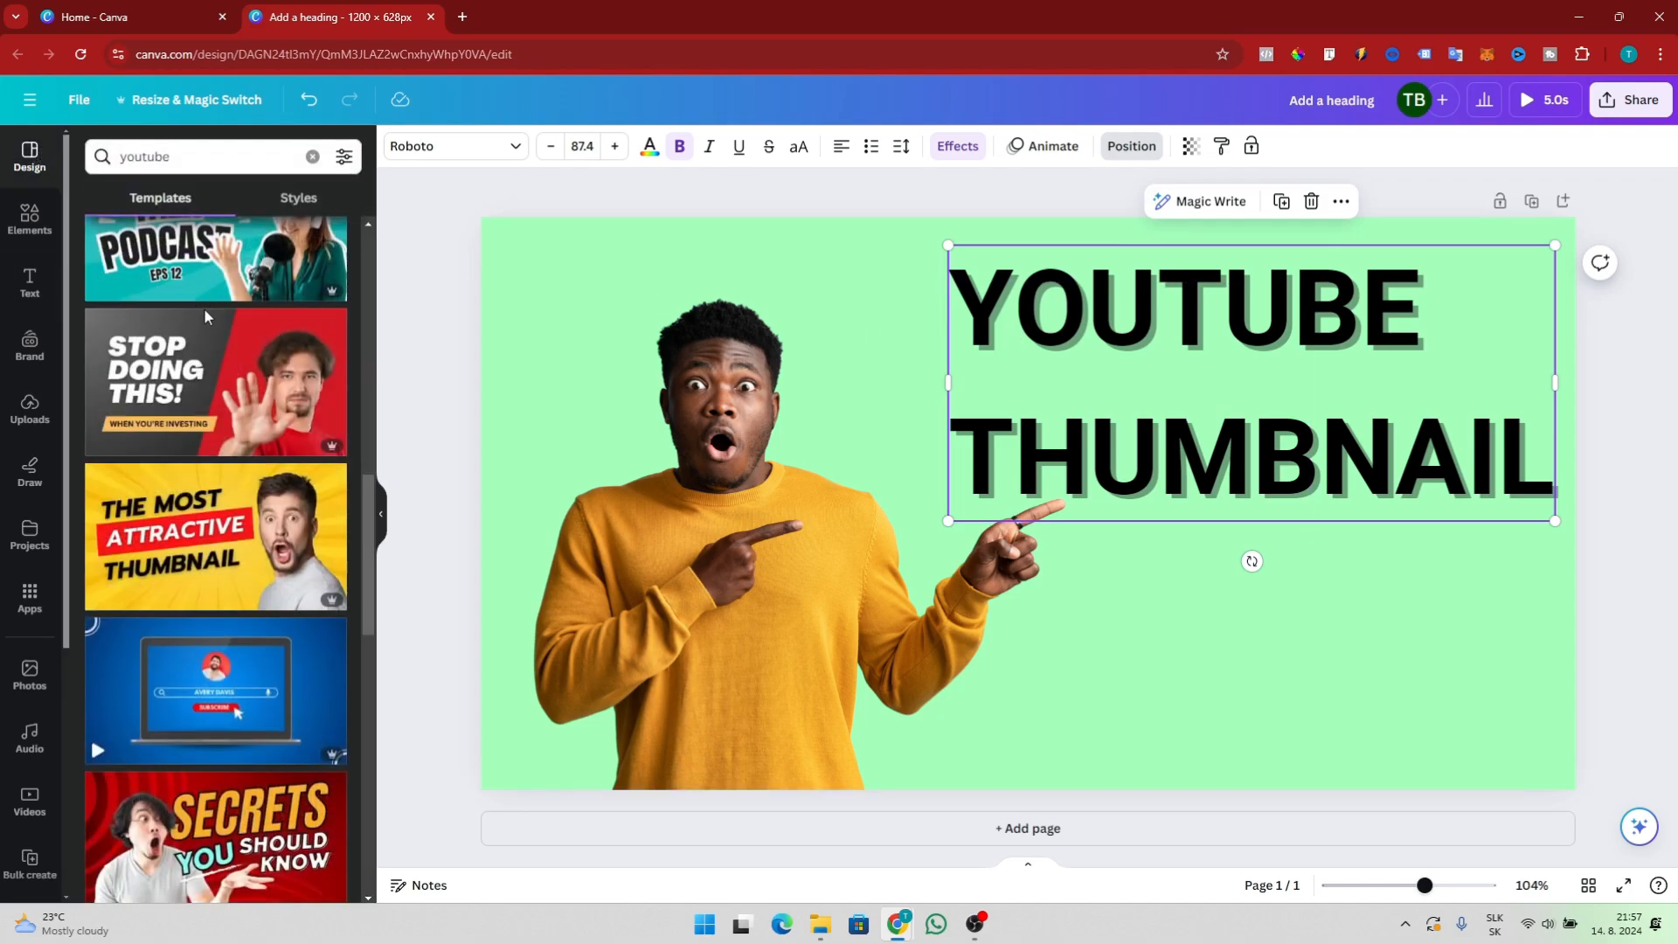
scroll(208, 362, "up", 11)
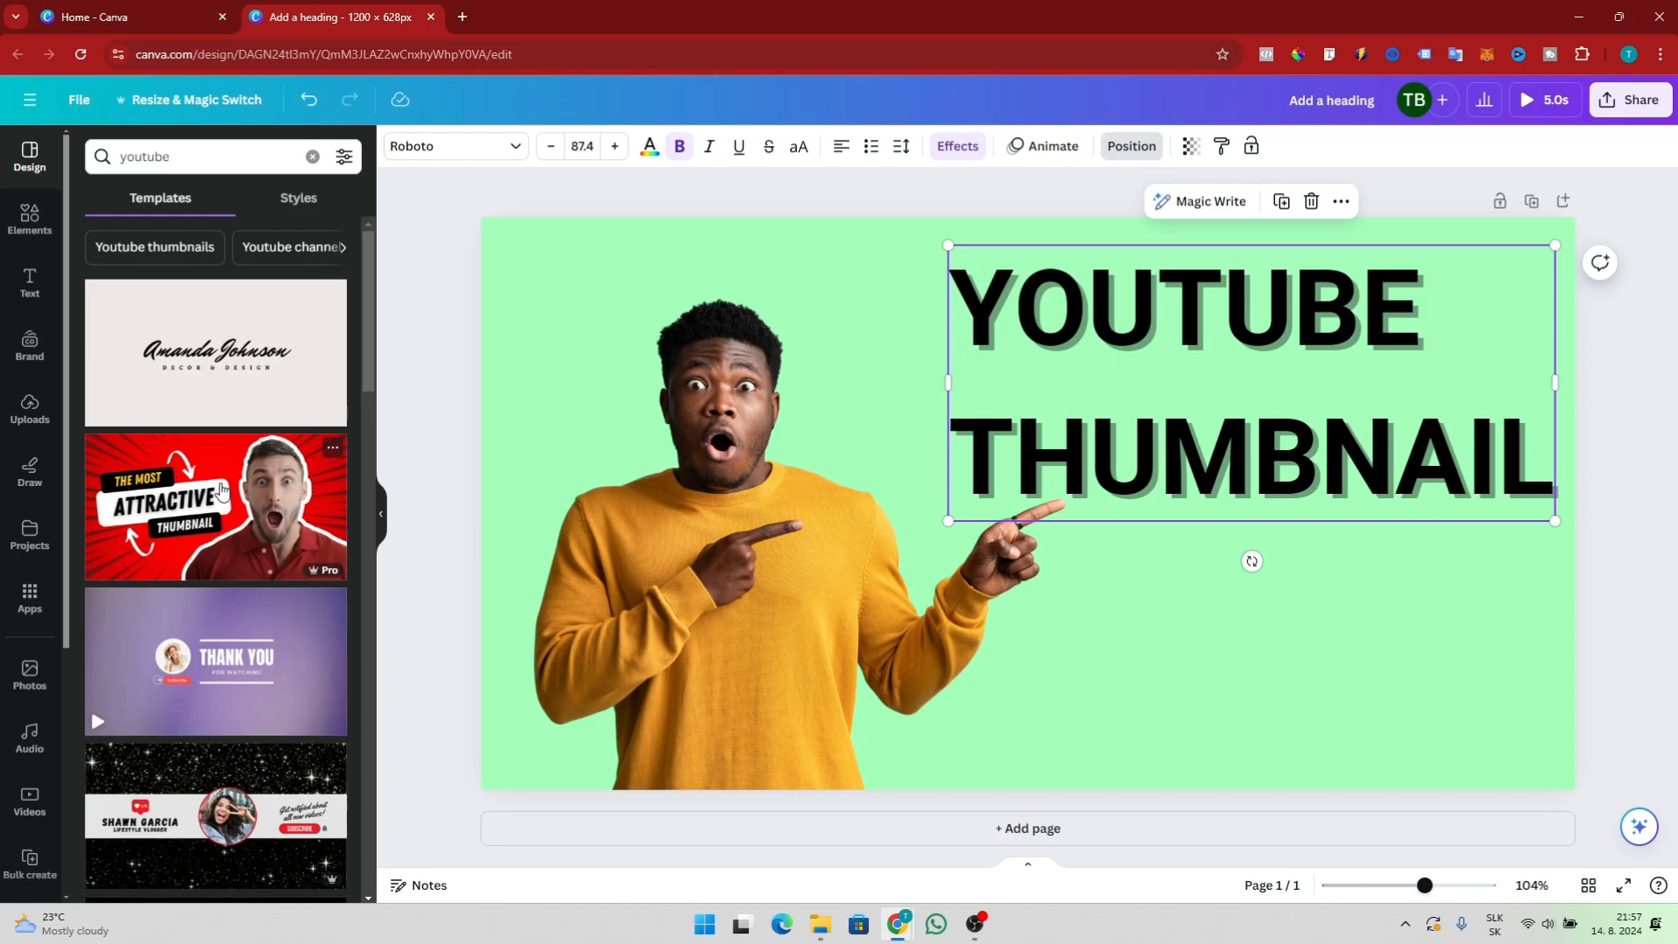
left_click(220, 489)
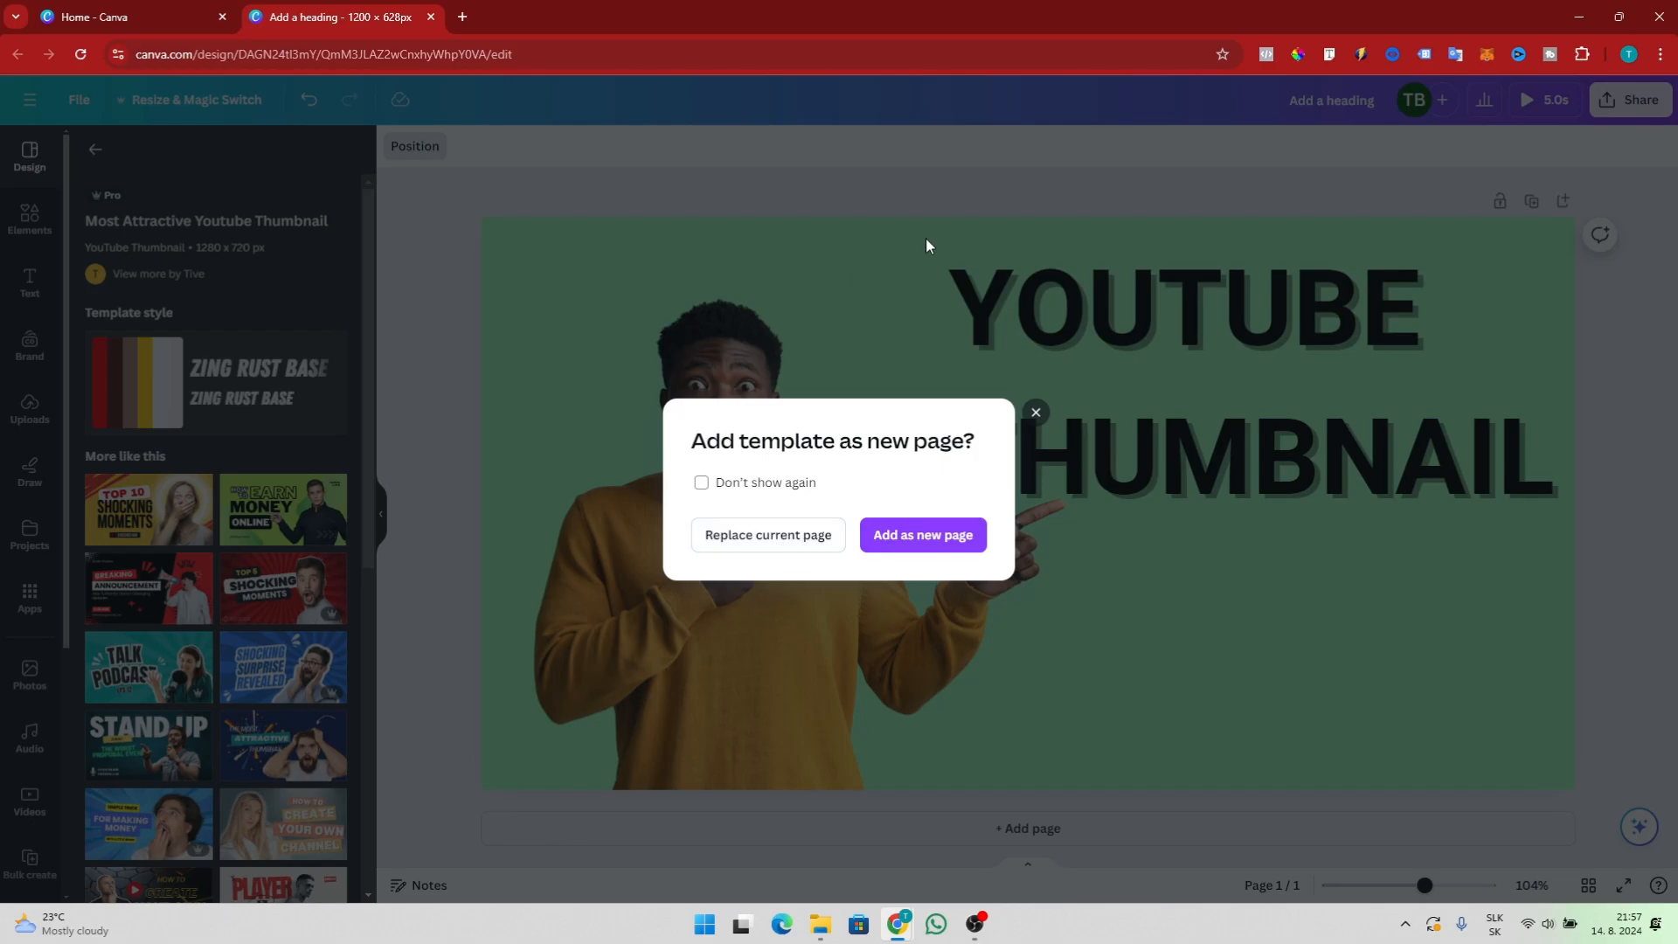
left_click(768, 537)
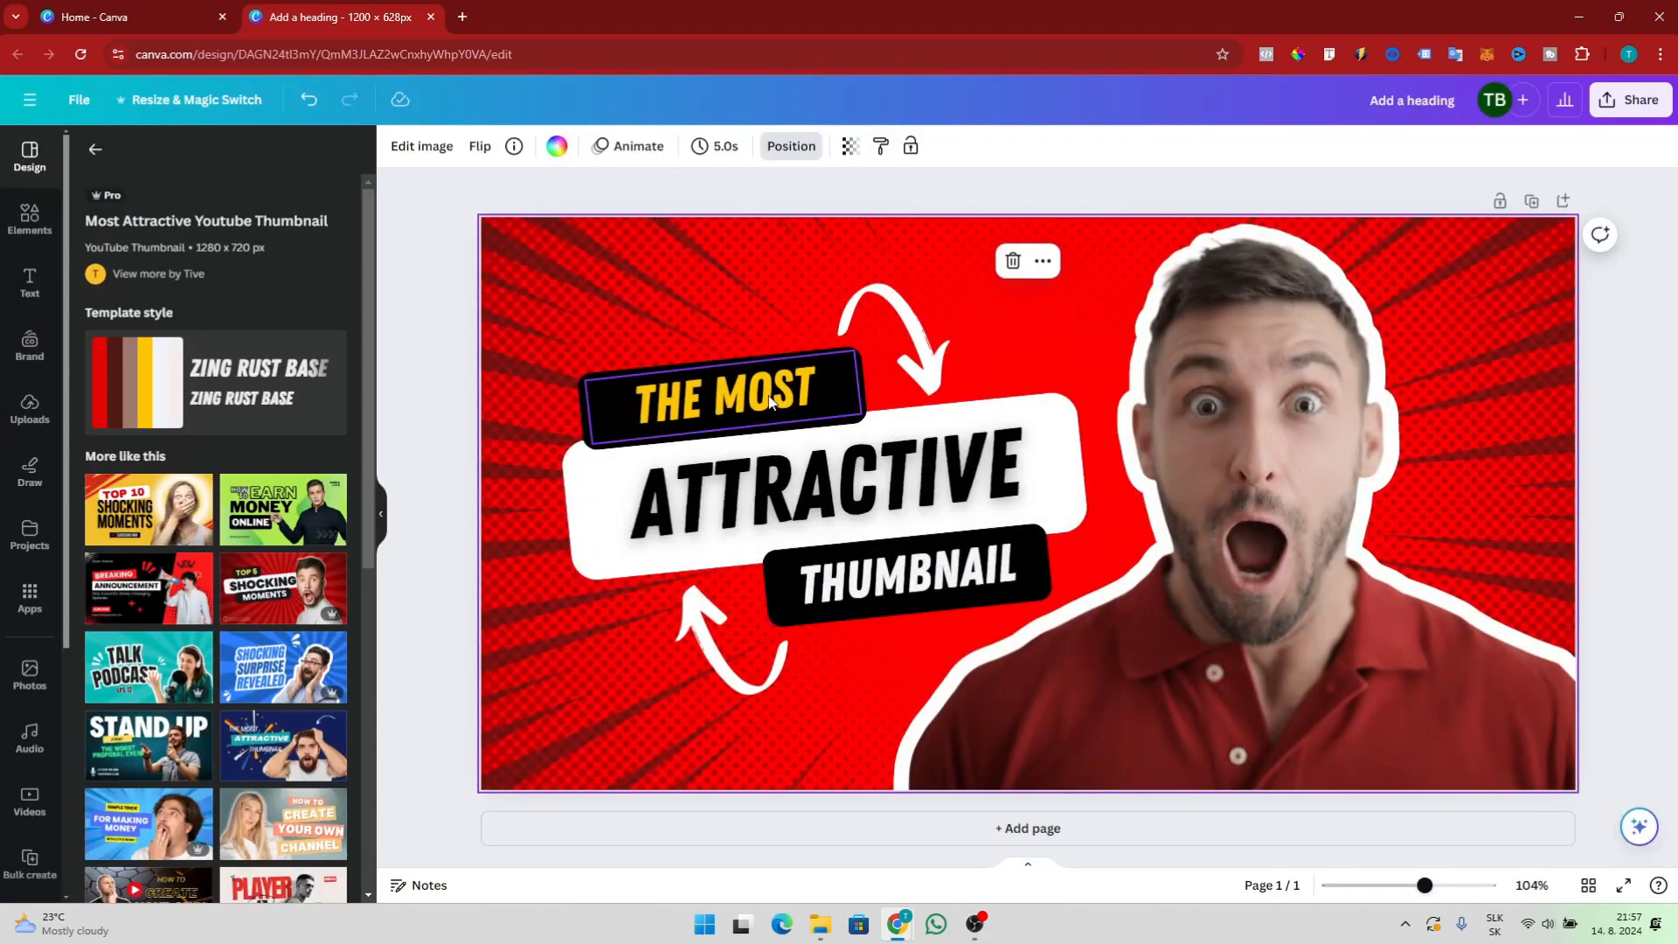
Change the template's THE MOST label text to TEST
left_click(769, 402)
key("ctrl+a")
type("TEST")
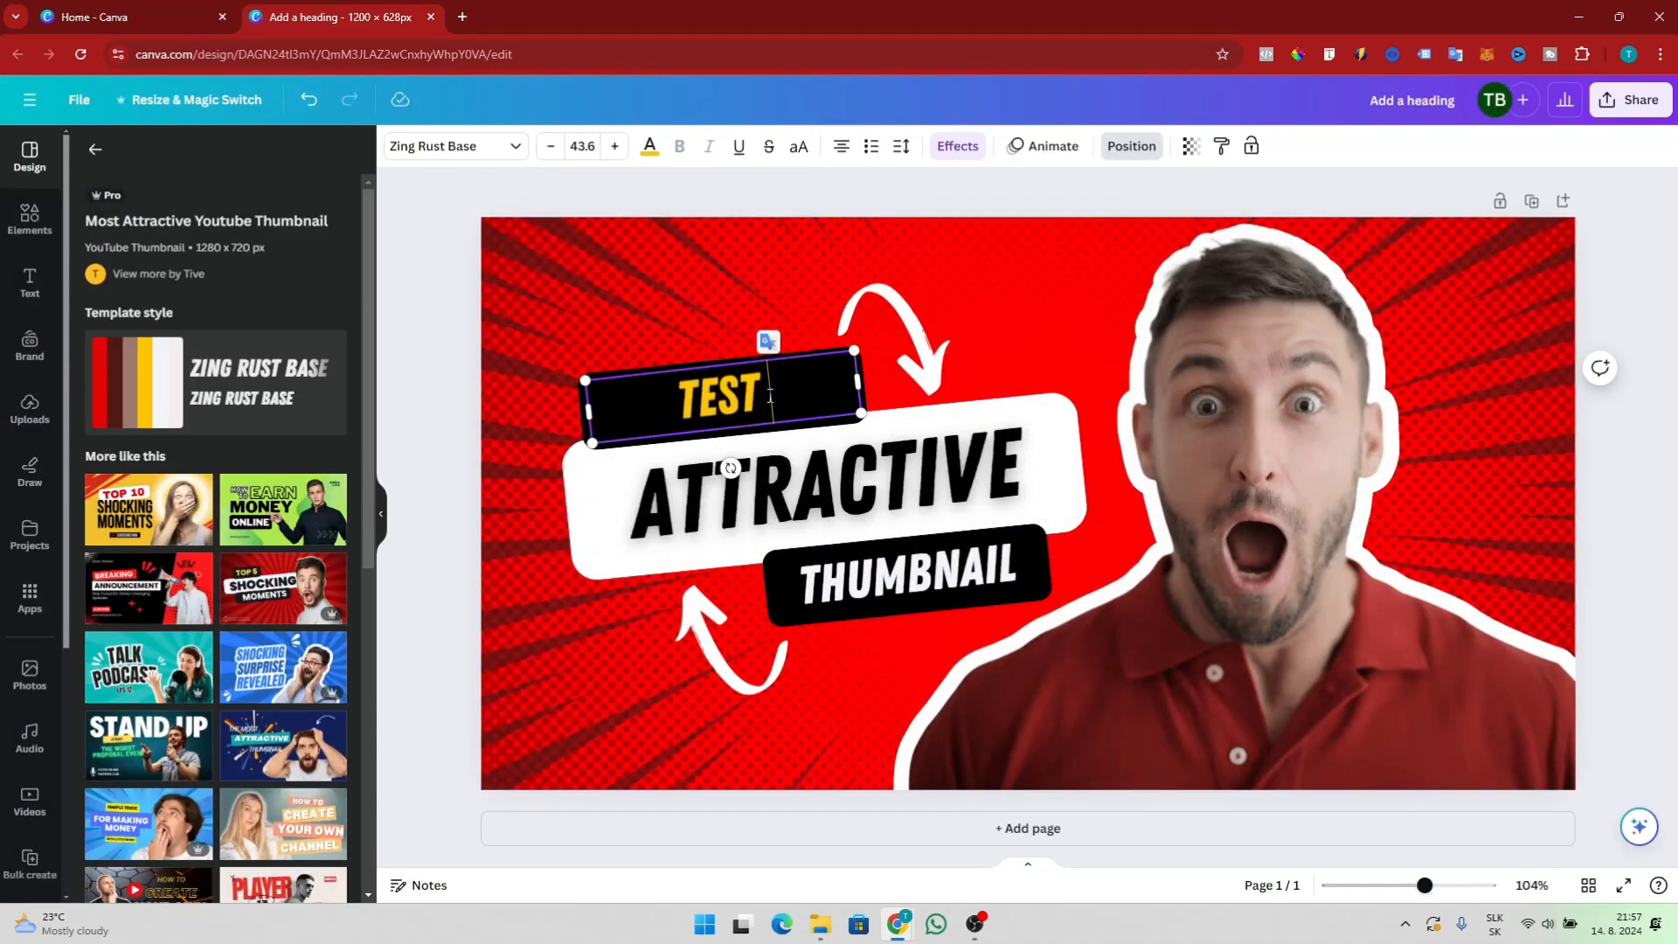